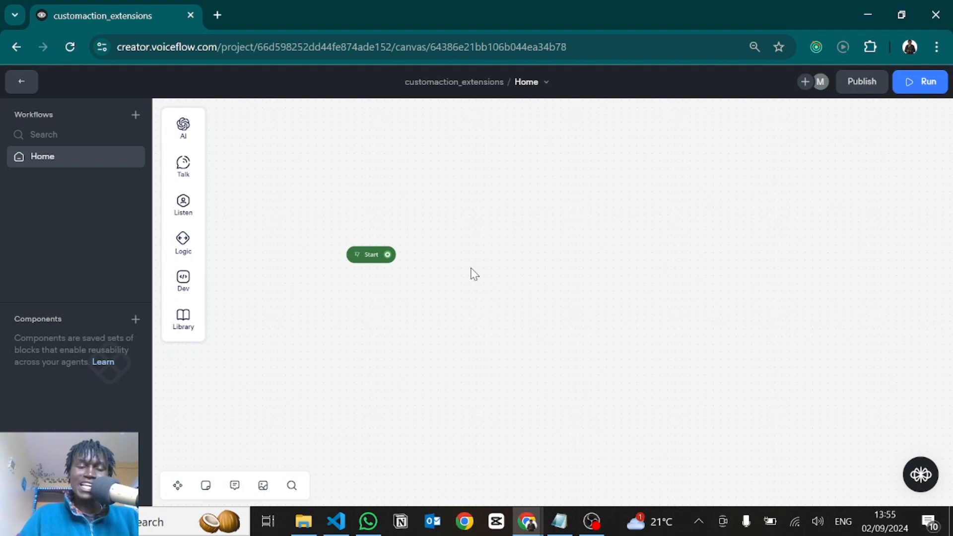
Add a Buttons step in a new block connected to the Start node's output
left_click_drag(471, 269, 480, 269)
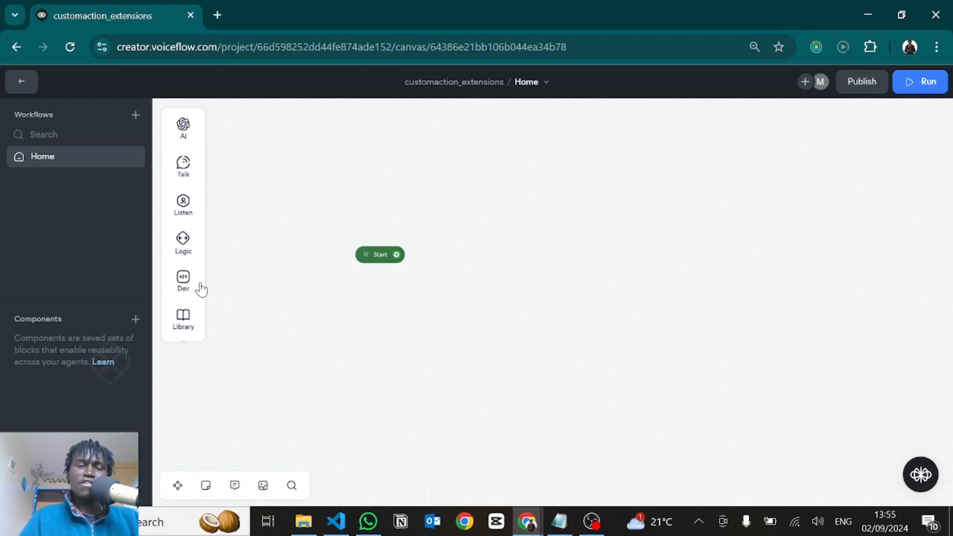
mouse_move(187, 287)
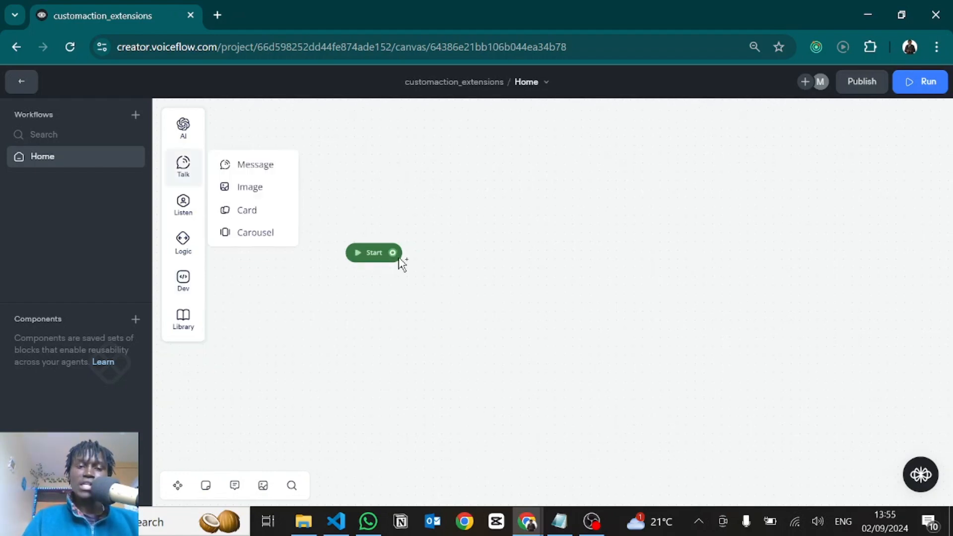
left_click_drag(392, 252, 459, 281)
mouse_move(501, 347)
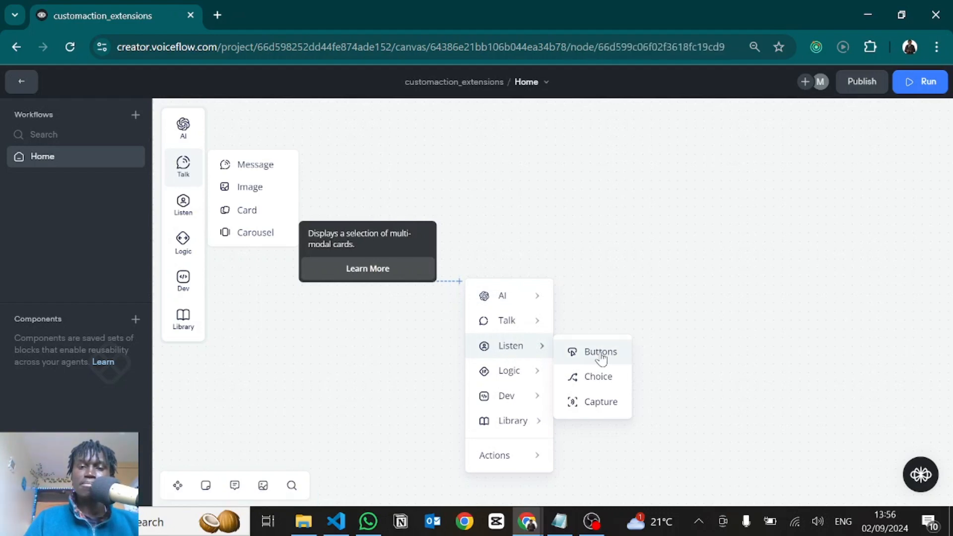
left_click(600, 353)
Label the first button Btn 1 and add two more buttons labelled Btn 2 and Btn 3
left_click(735, 180)
type("Btn 1")
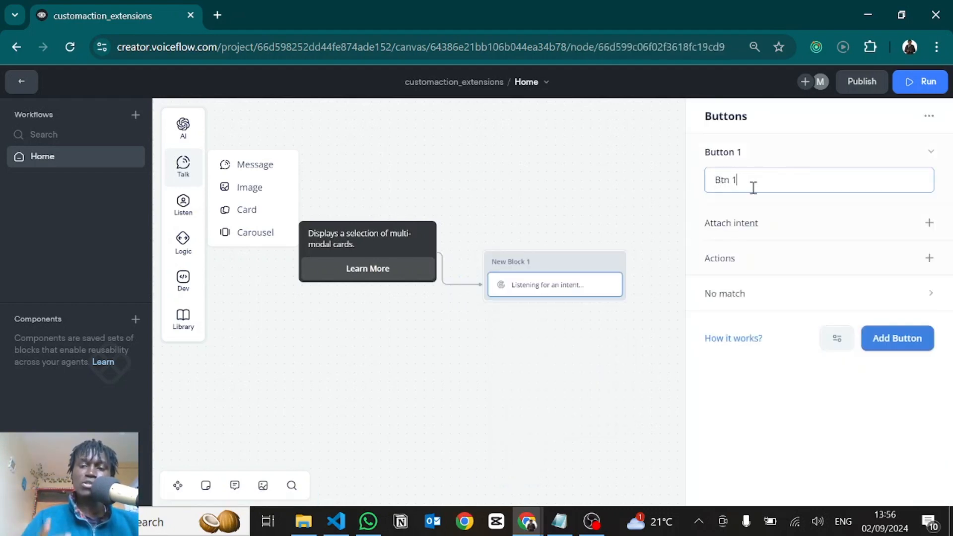
left_click(893, 339)
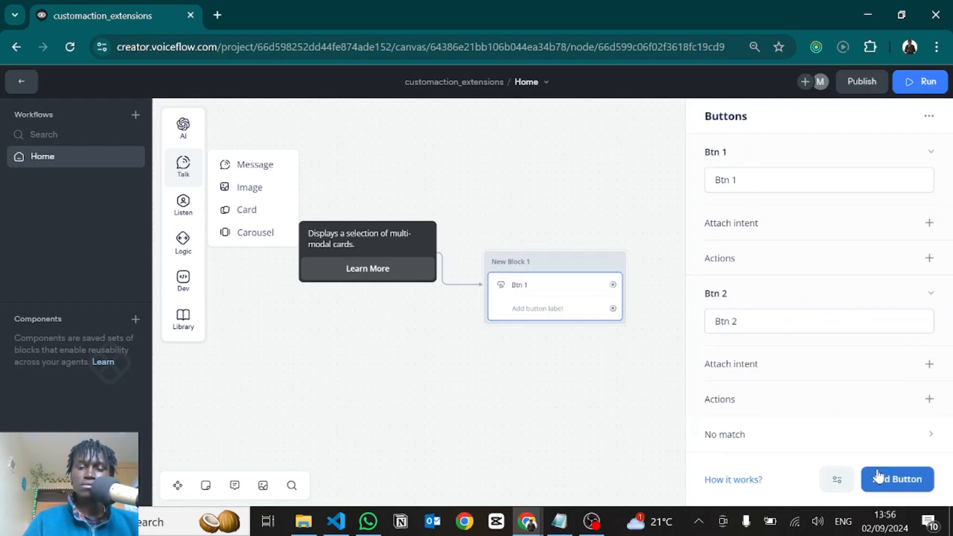
left_click(895, 479)
left_click(563, 468)
left_click_drag(586, 420, 634, 378)
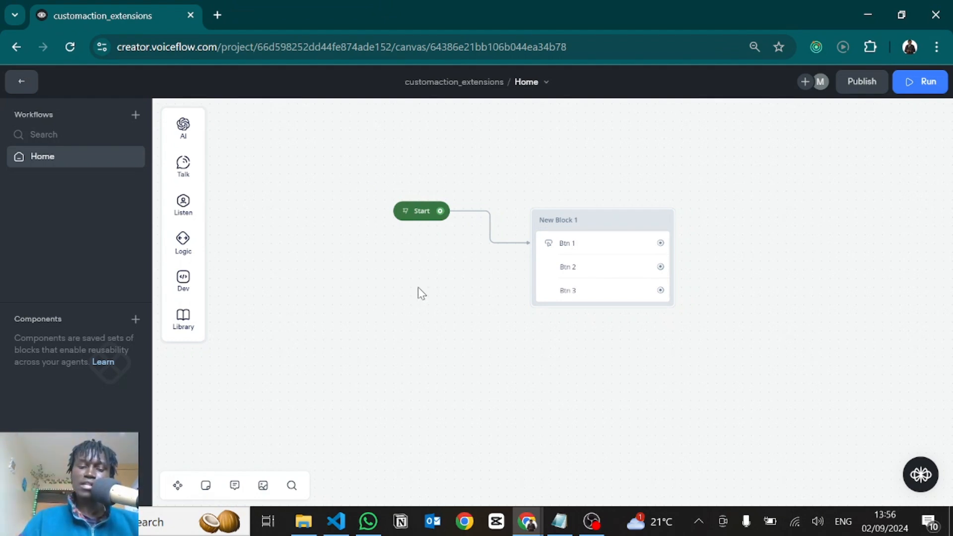
Open the browser's network inspector, narrow it so the canvas is usable, and filter the requests by "interact"
key("F12")
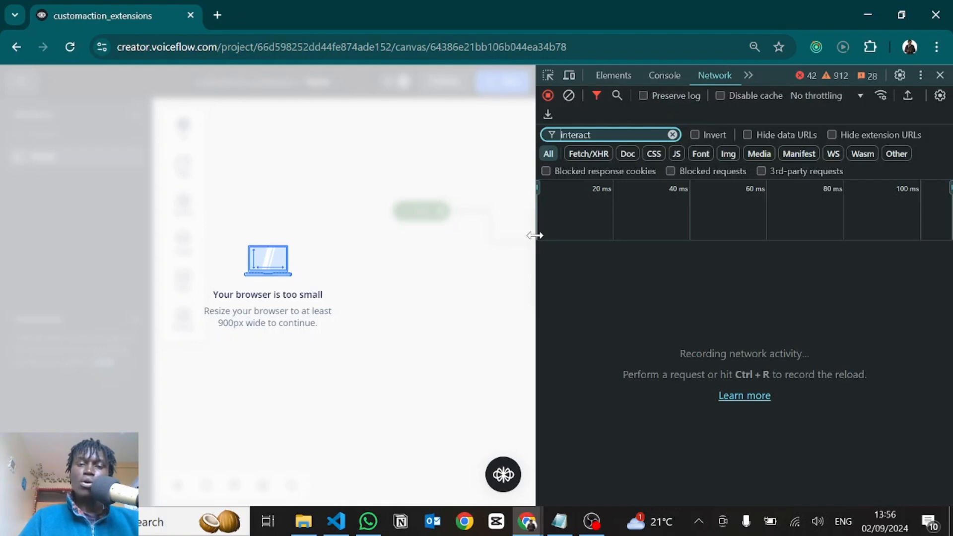
left_click_drag(534, 235, 699, 238)
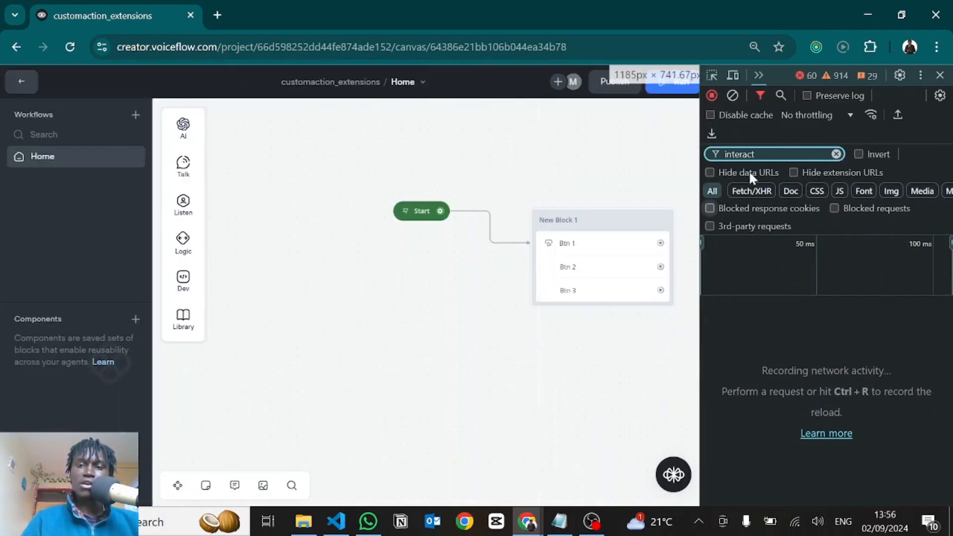
left_click(760, 76)
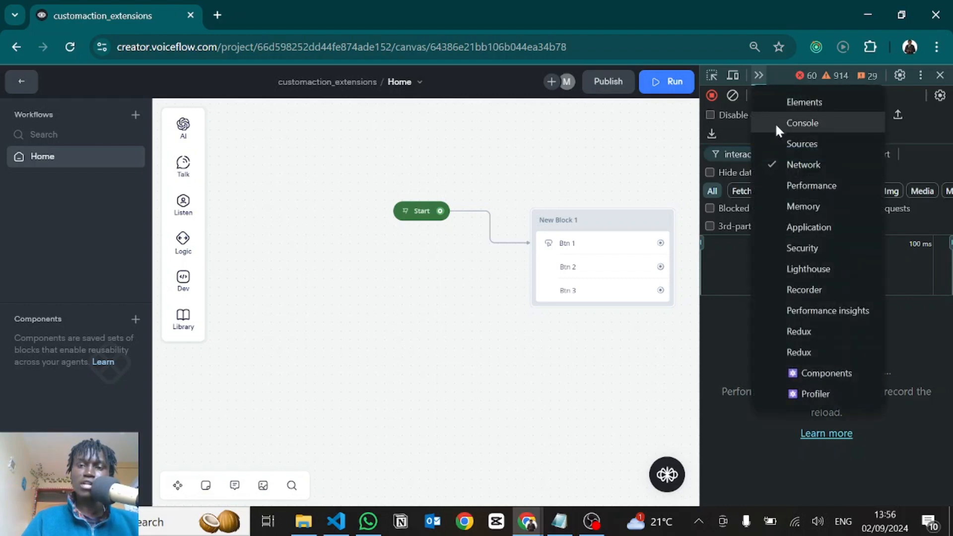
left_click(717, 314)
left_click(739, 154)
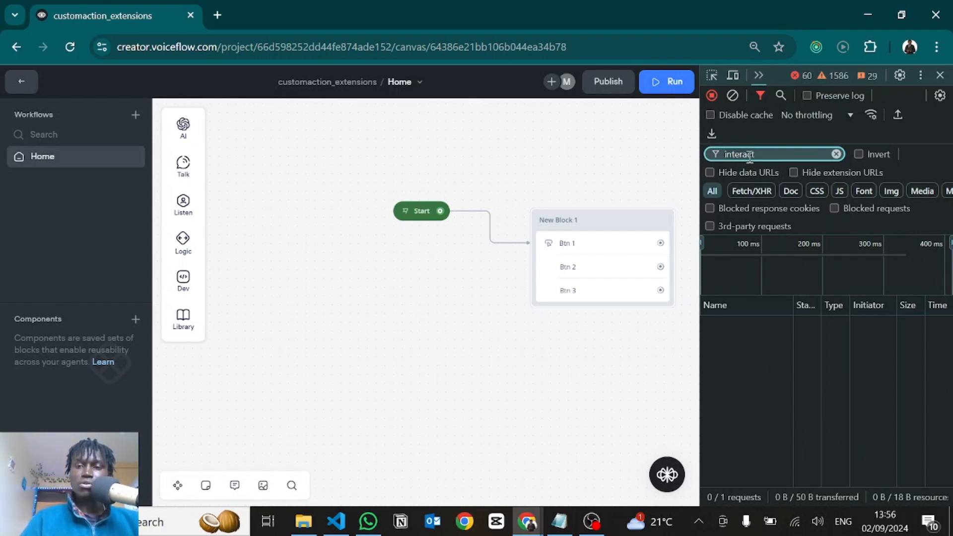
left_click(836, 153)
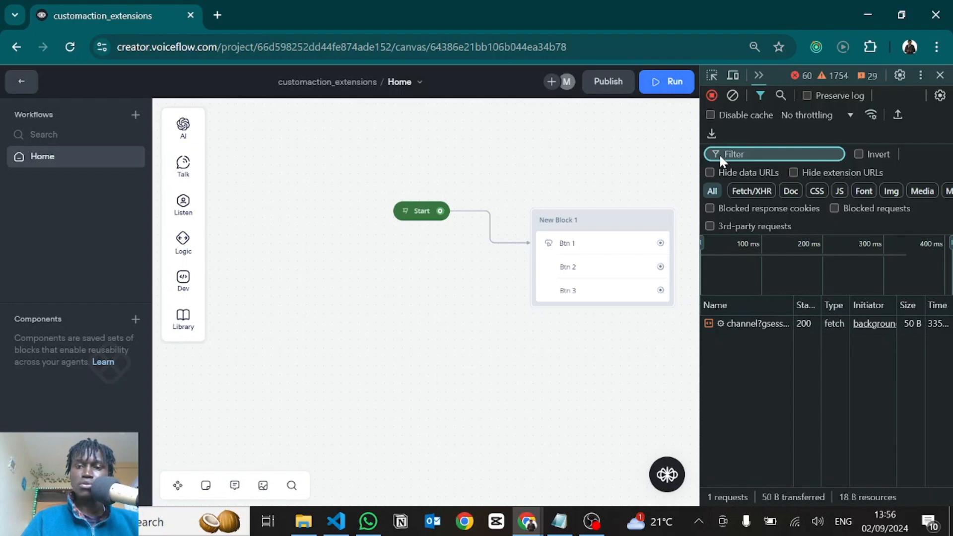
type("interact")
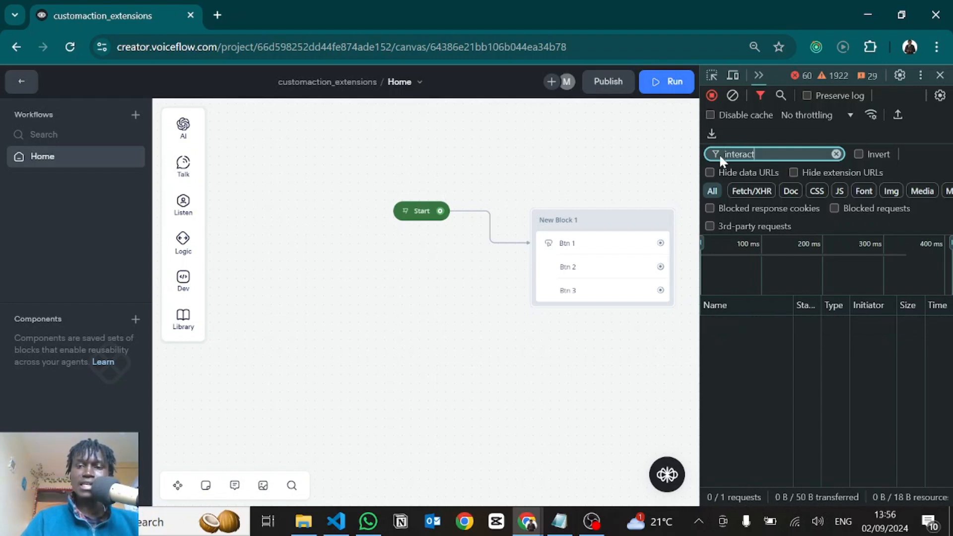
Run the prototype and open the response of its interact request in a widened inspector
left_click(405, 212)
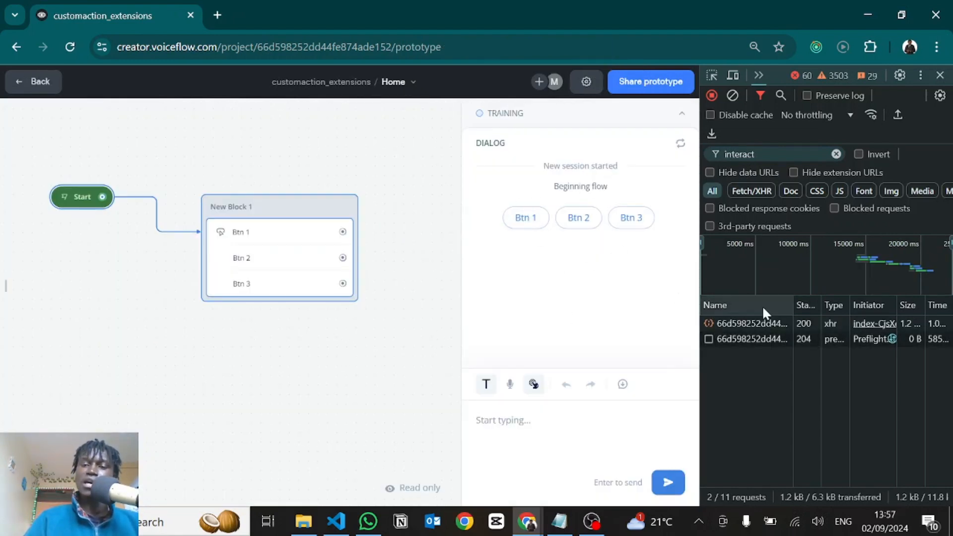
left_click(739, 329)
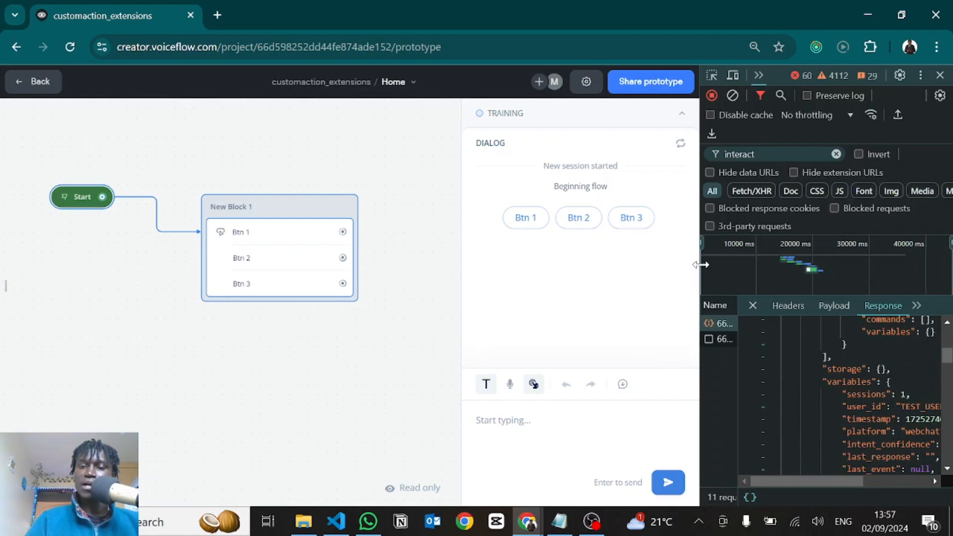
left_click_drag(701, 264, 445, 277)
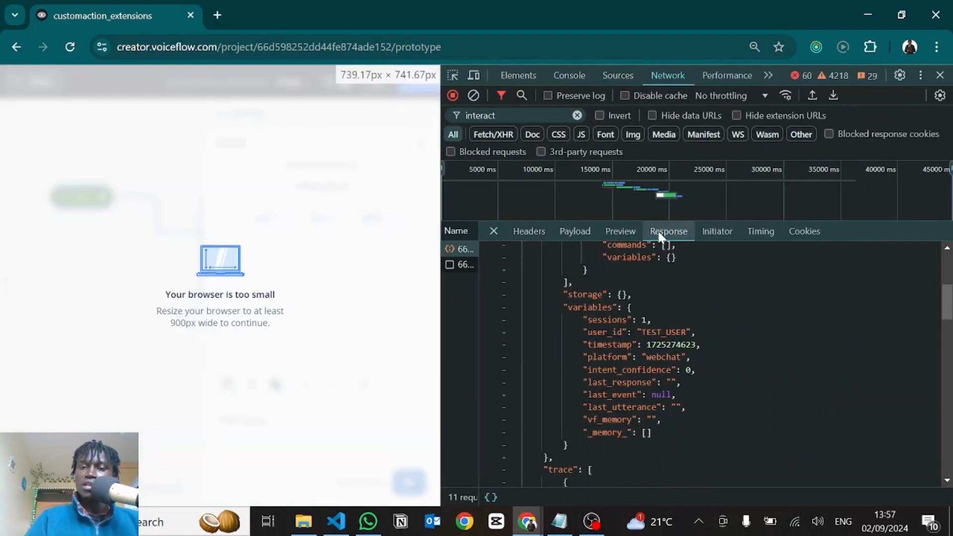
Collapse the response's state object and examine the first trace entry, of type flow
scroll(555, 301, "up", 5)
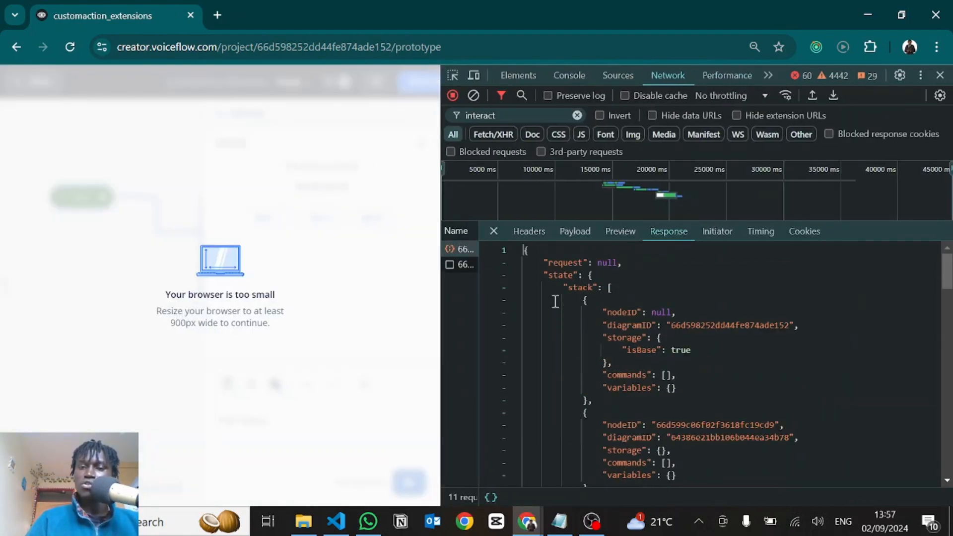
left_click(514, 276)
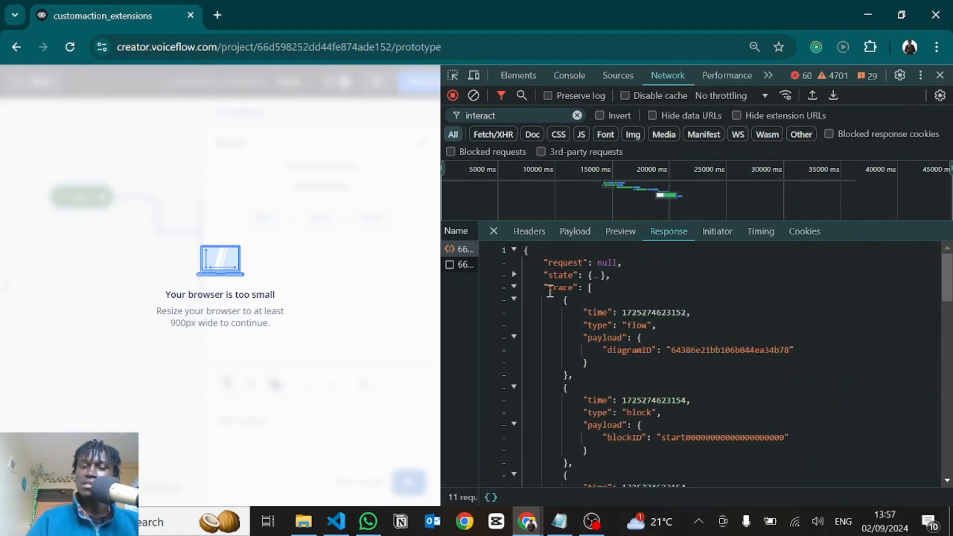
scroll(606, 352, "down", 1)
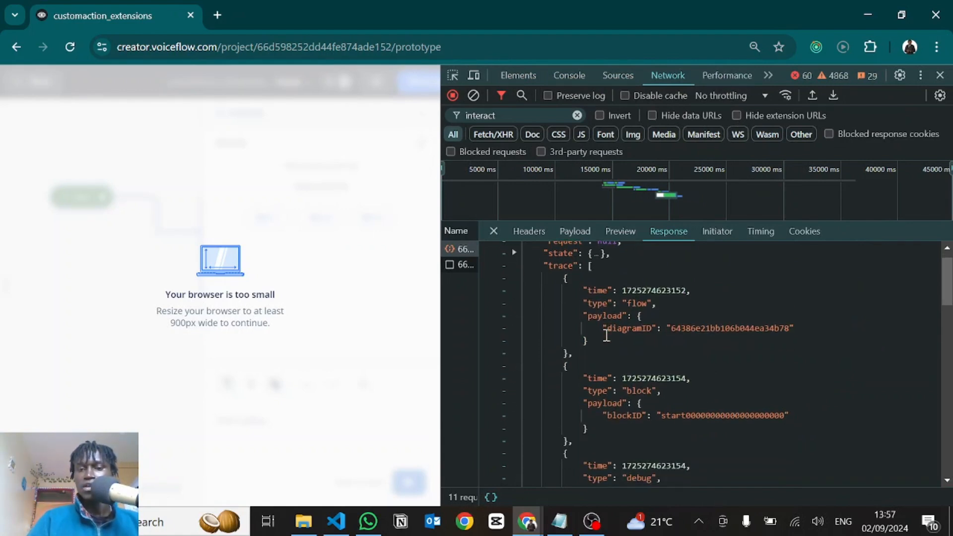
mouse_move(564, 279)
left_mouse_down()
mouse_move(586, 334)
mouse_move(580, 360)
left_mouse_up()
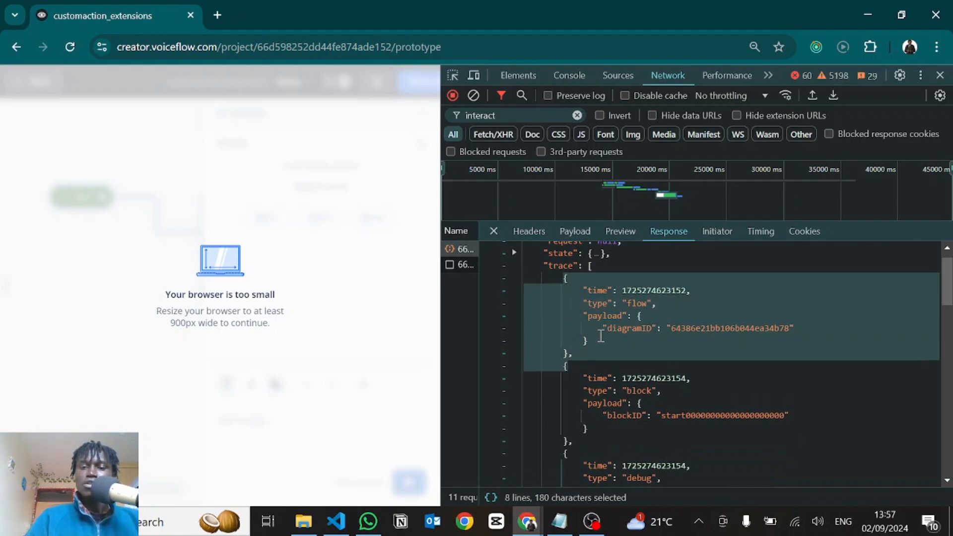
left_click(600, 336)
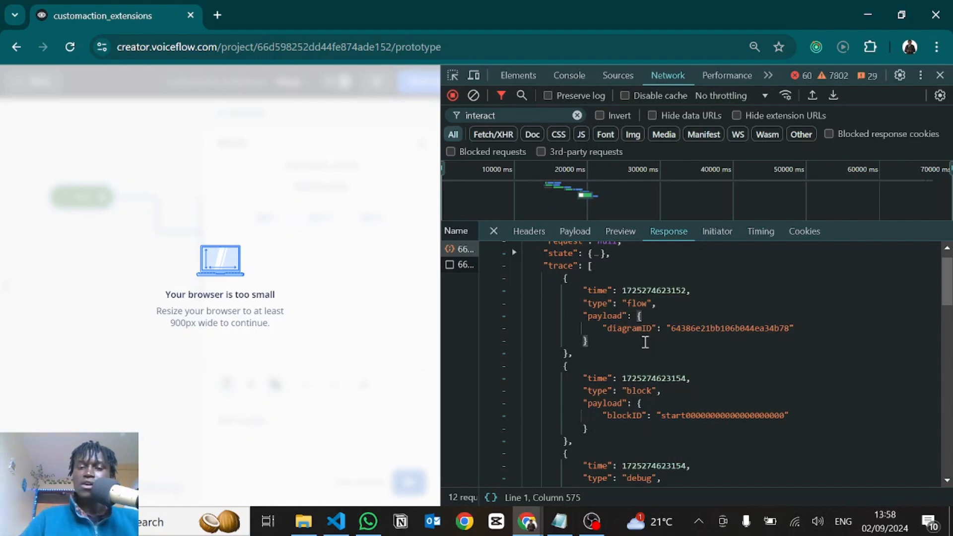
Examine the following trace entries down to the one of type choice
scroll(644, 342, "down", 3)
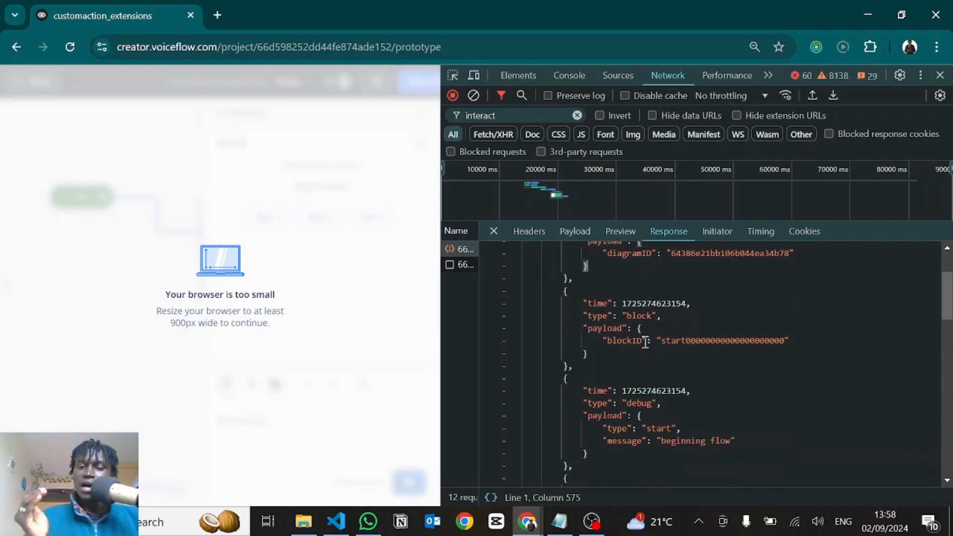
scroll(645, 342, "down", 1)
scroll(645, 342, "up", 5)
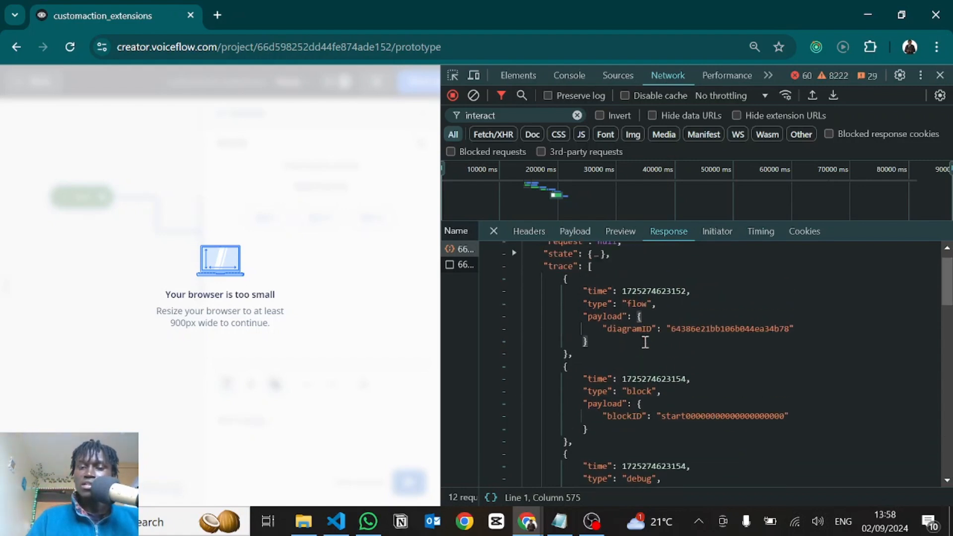
scroll(645, 342, "down", 7)
scroll(644, 342, "down", 6)
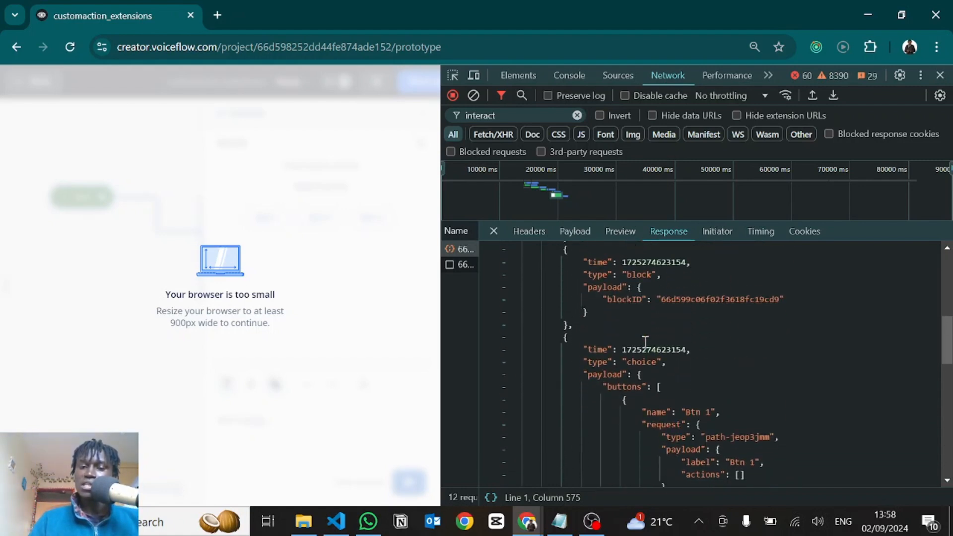
scroll(619, 340, "down", 1)
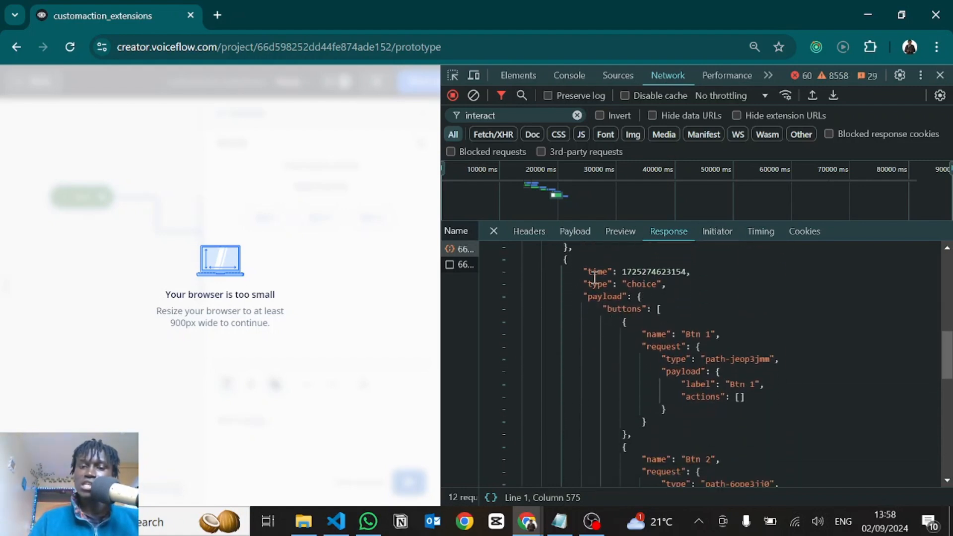
Examine the choice entry's type, its payload and the buttons array inside it
left_click_drag(587, 283, 664, 285)
left_click(661, 285)
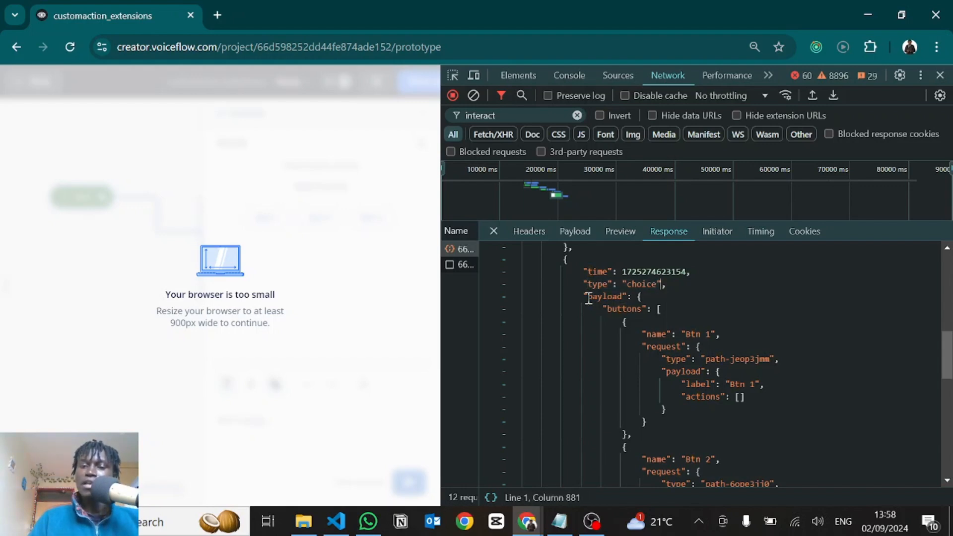
left_click_drag(588, 298, 623, 297)
left_click(635, 311)
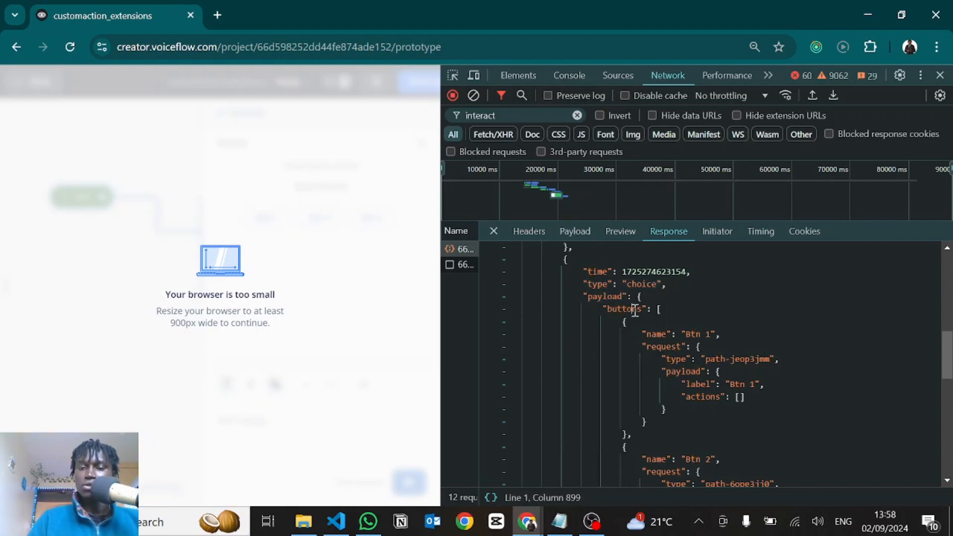
double_click(635, 310)
left_click_drag(656, 309, 672, 322)
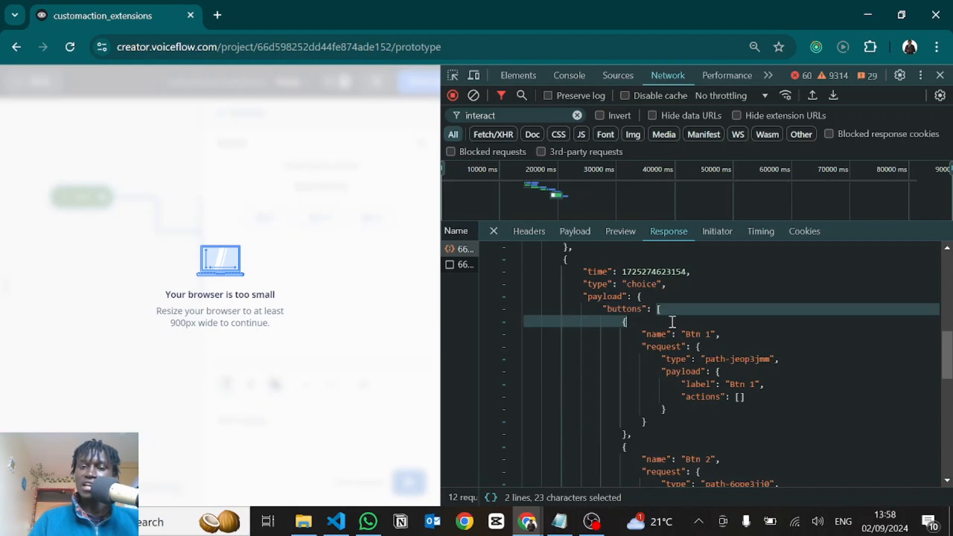
left_click(628, 323)
Examine the Btn 1 object in the buttons array, including its request type and request payload
left_click_drag(624, 323, 627, 434)
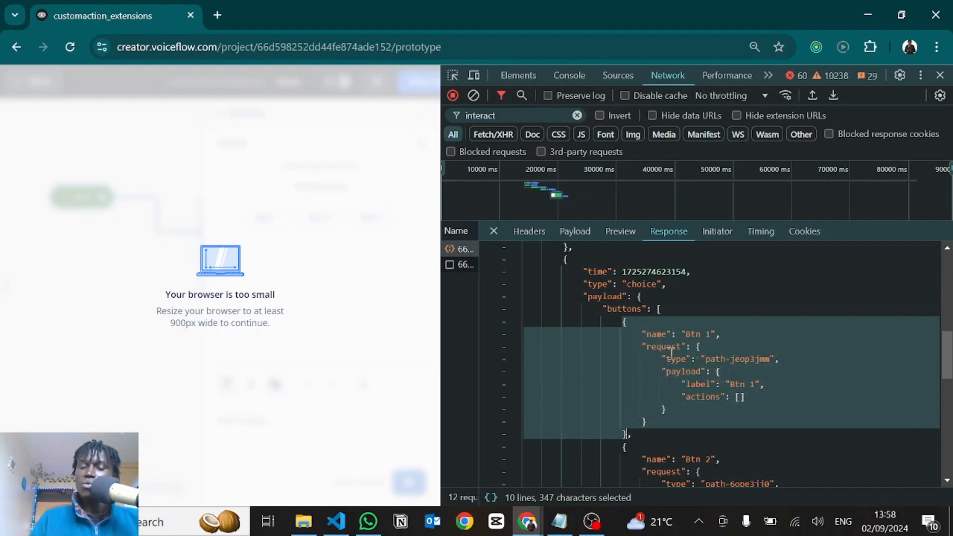
left_click(663, 358)
left_click_drag(666, 358, 774, 360)
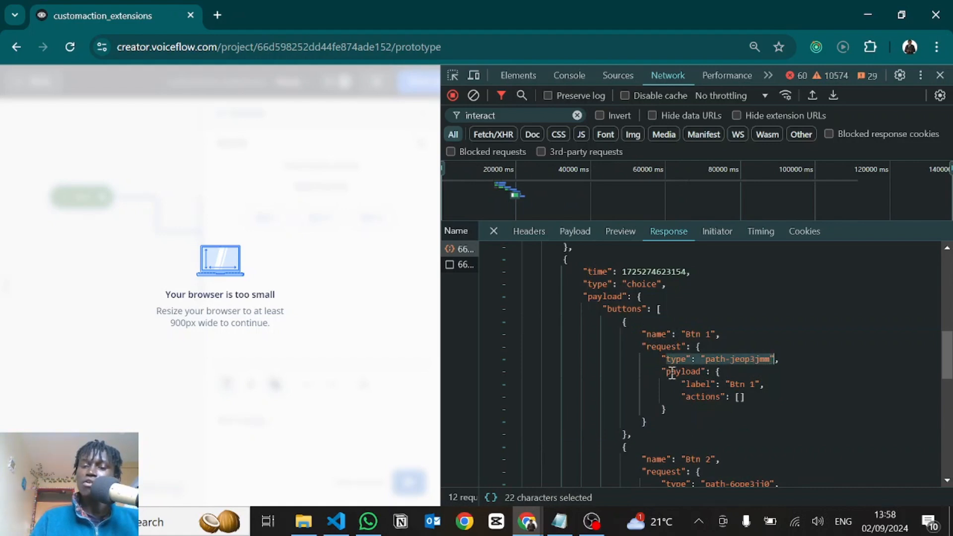
left_click_drag(670, 372, 696, 407)
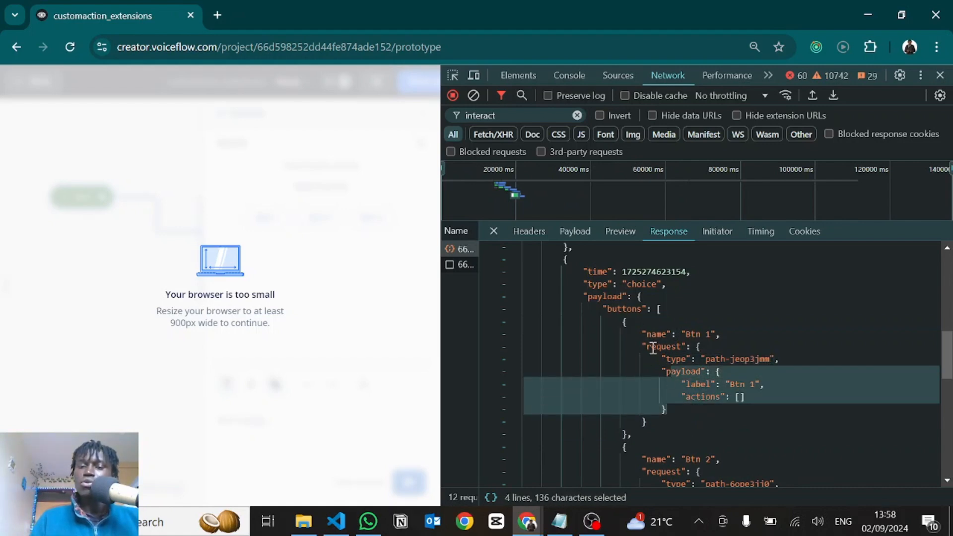
left_click(667, 407)
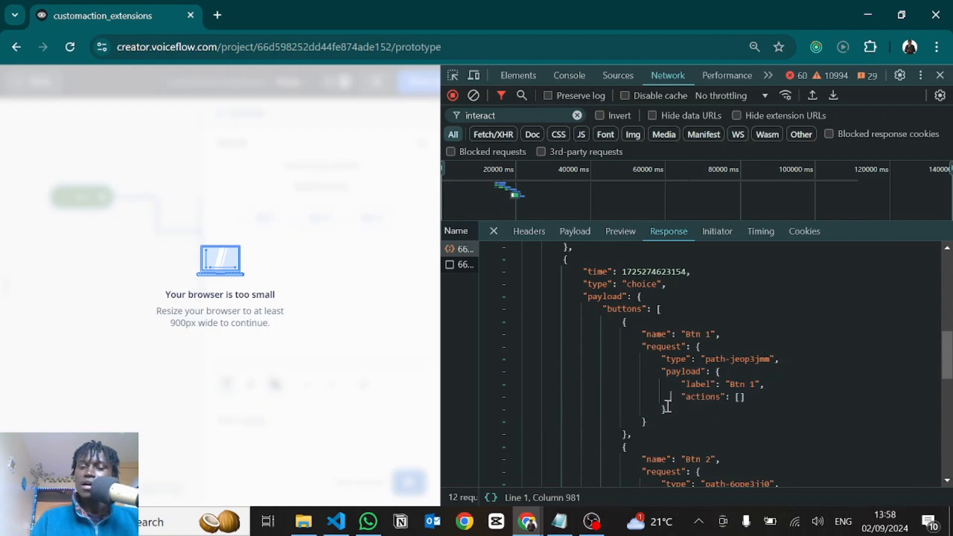
left_click(626, 433)
left_click(667, 323)
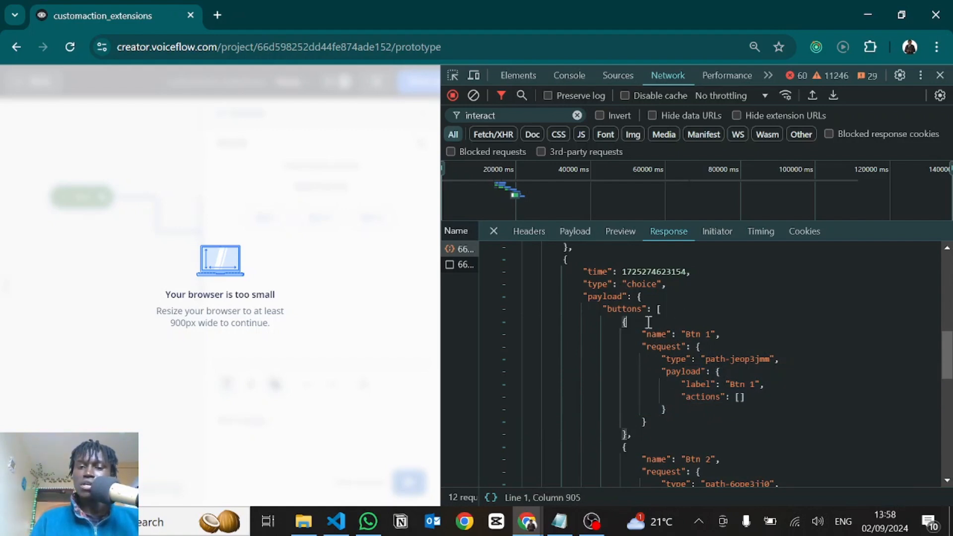
Collapse the choice entry's payload, select the whole payload object, and expand it again
left_click(513, 297)
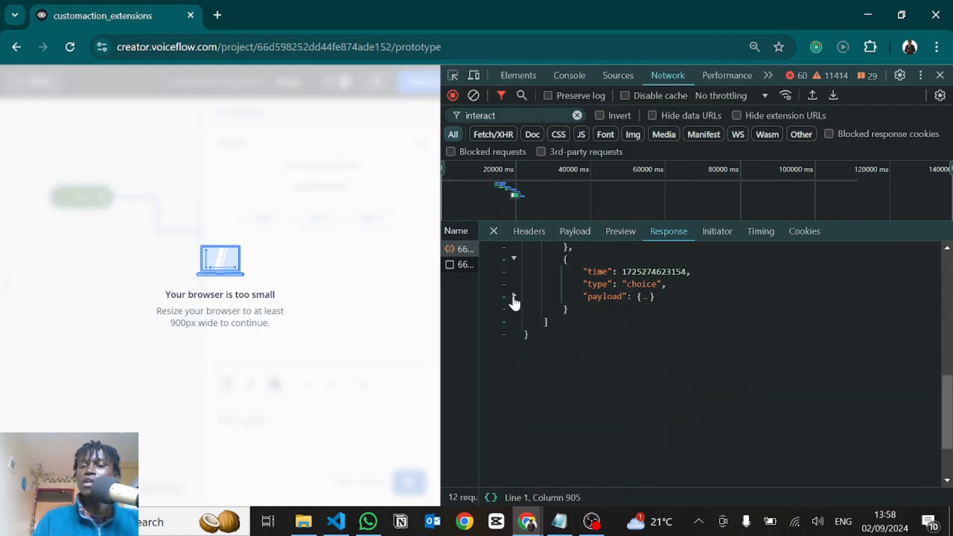
double_click(637, 297)
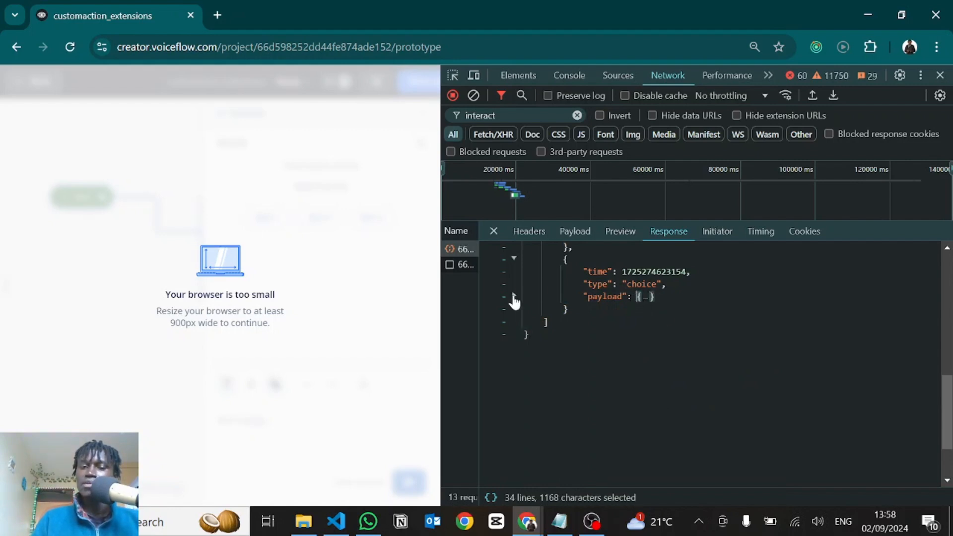
left_click(513, 296)
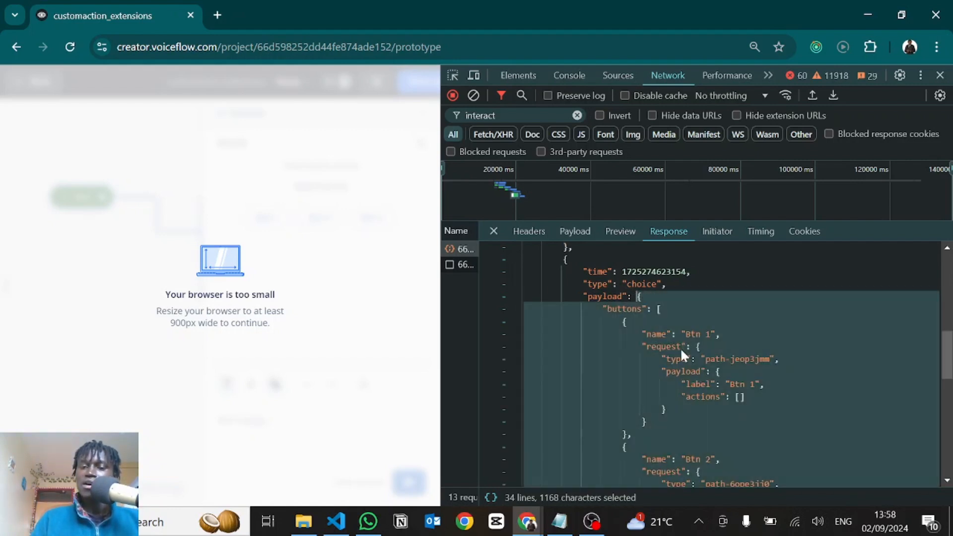
Copy the selected payload object from the choice entry and close the developer tools
right_click(680, 347)
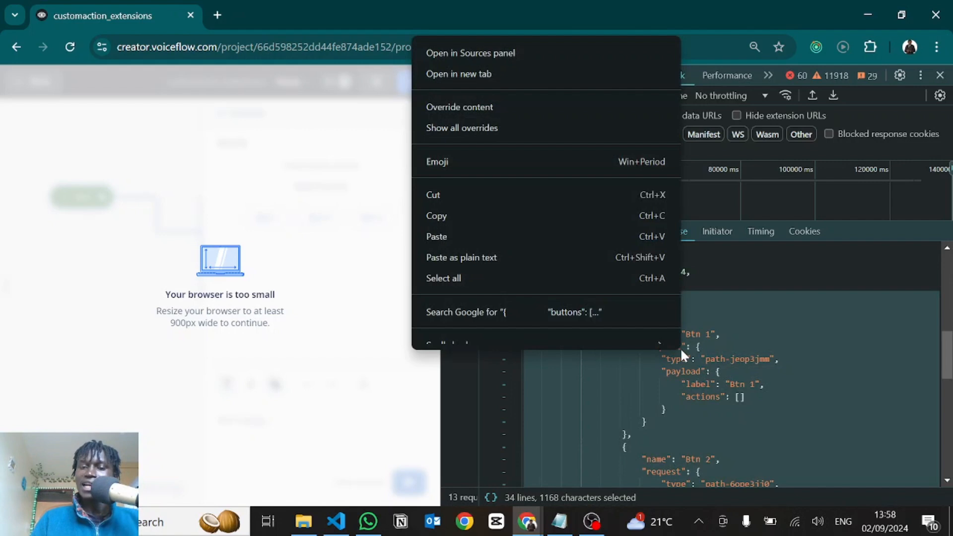
left_click(437, 228)
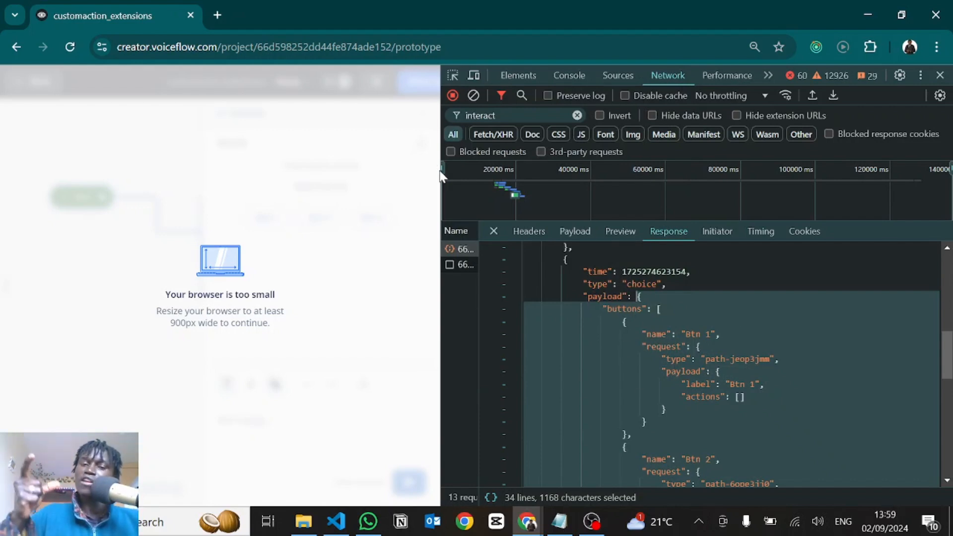
left_click(940, 76)
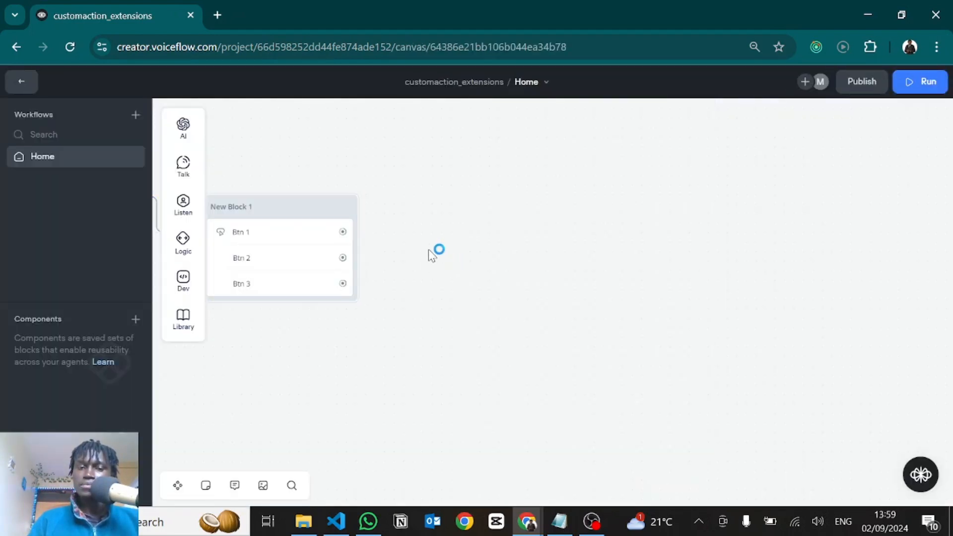
Delete the three-button block from the canvas and add a Custom Action block in its place
left_click_drag(728, 353, 347, 197)
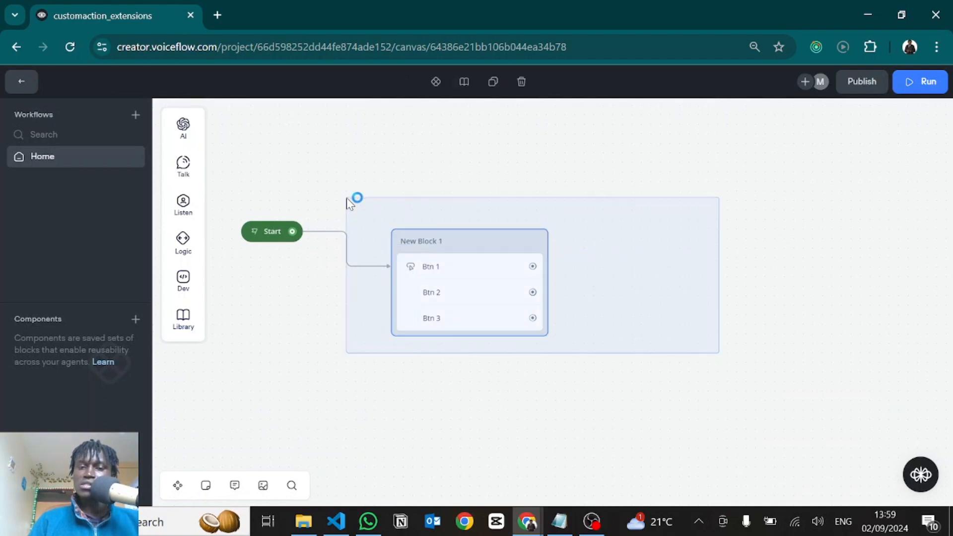
key("Delete")
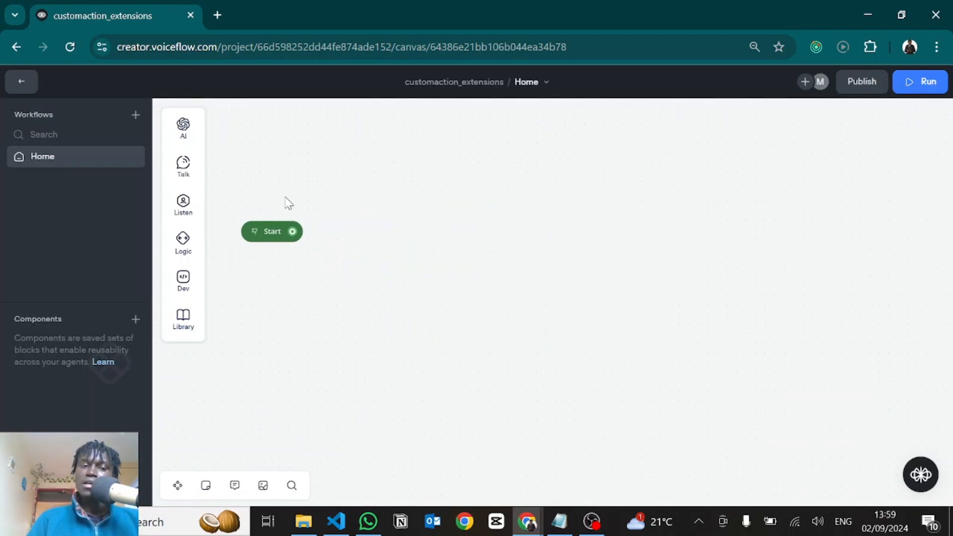
mouse_move(189, 219)
mouse_move(201, 248)
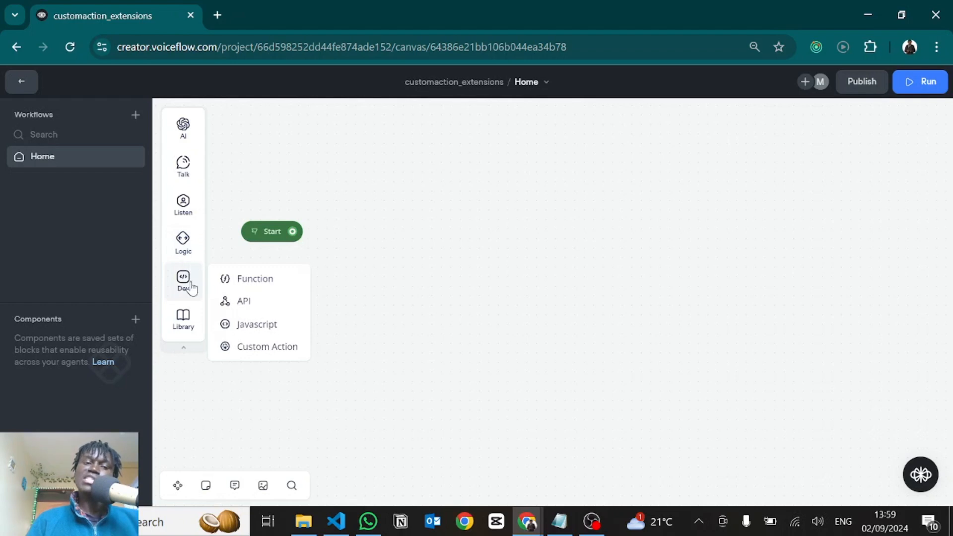
left_click_drag(243, 346, 454, 276)
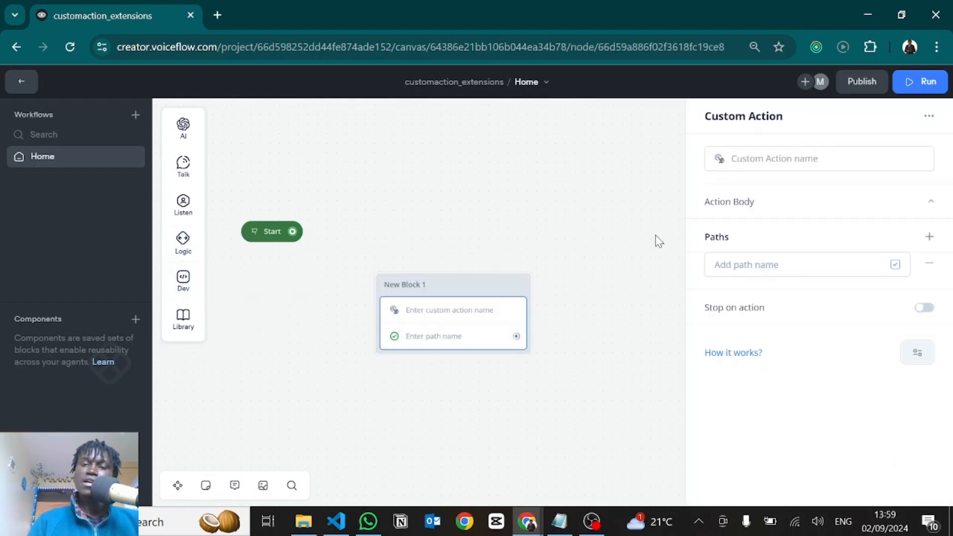
Name the custom action "choice"
left_click(748, 159)
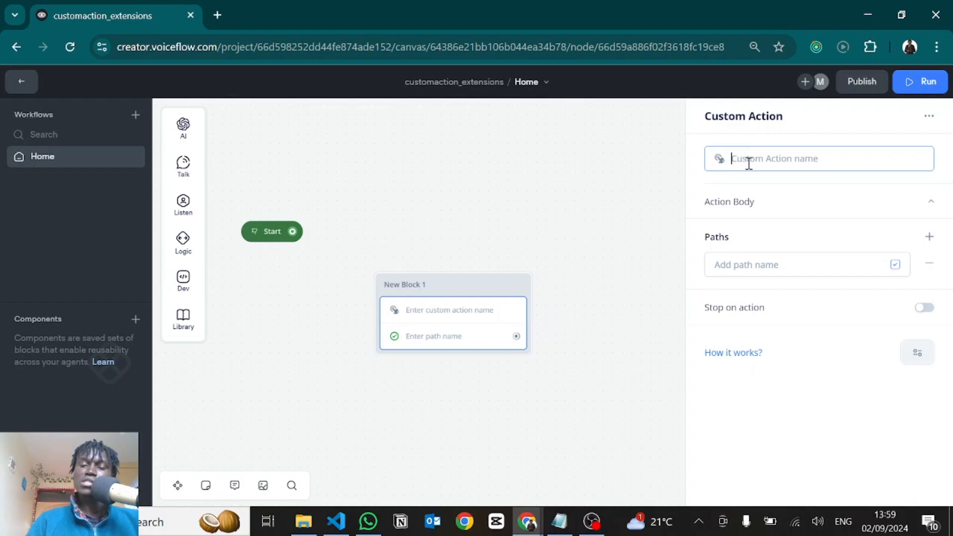
type("choic")
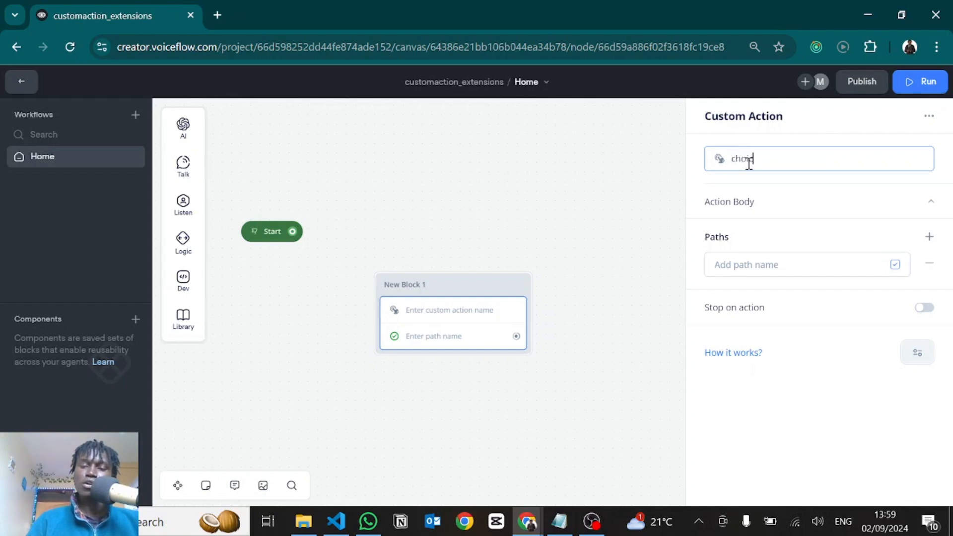
type("es")
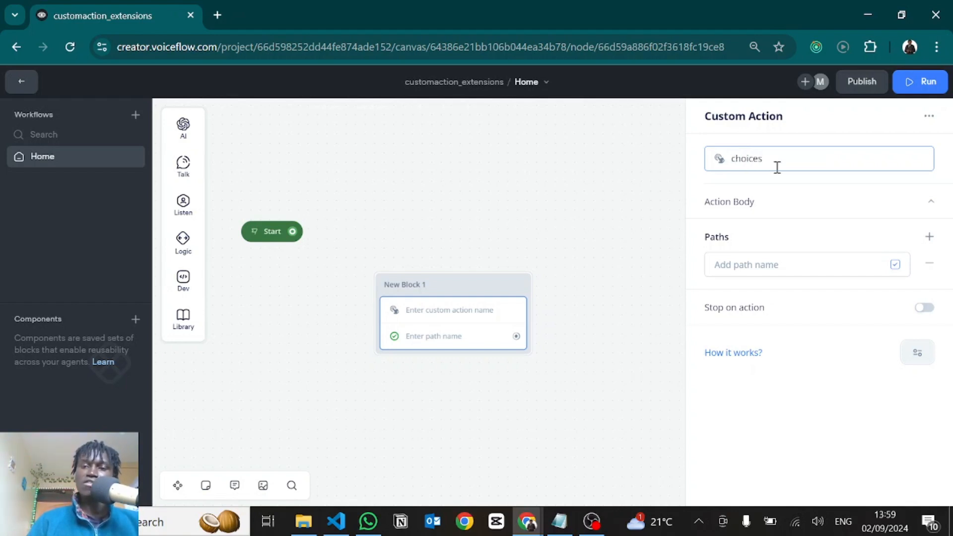
key("BackSpace")
key("BackSpace")
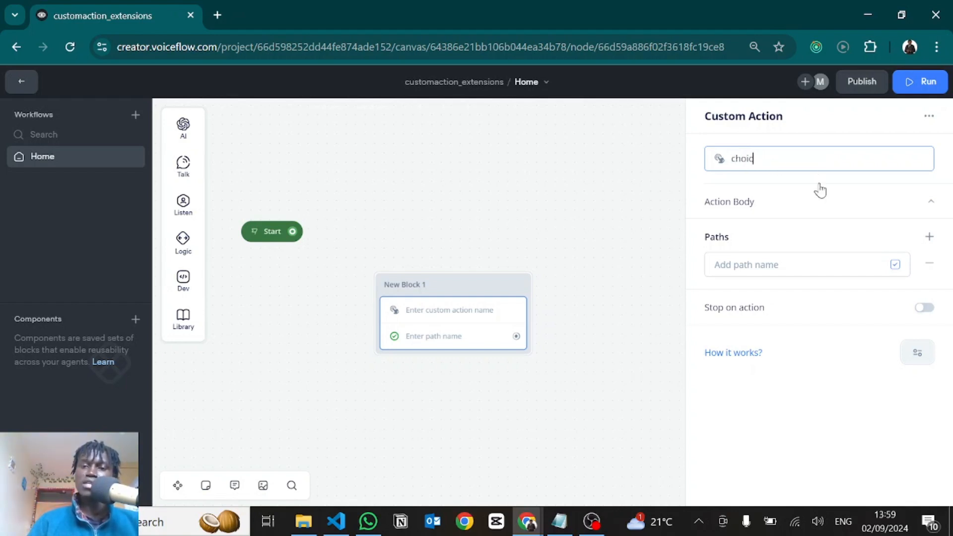
type("e")
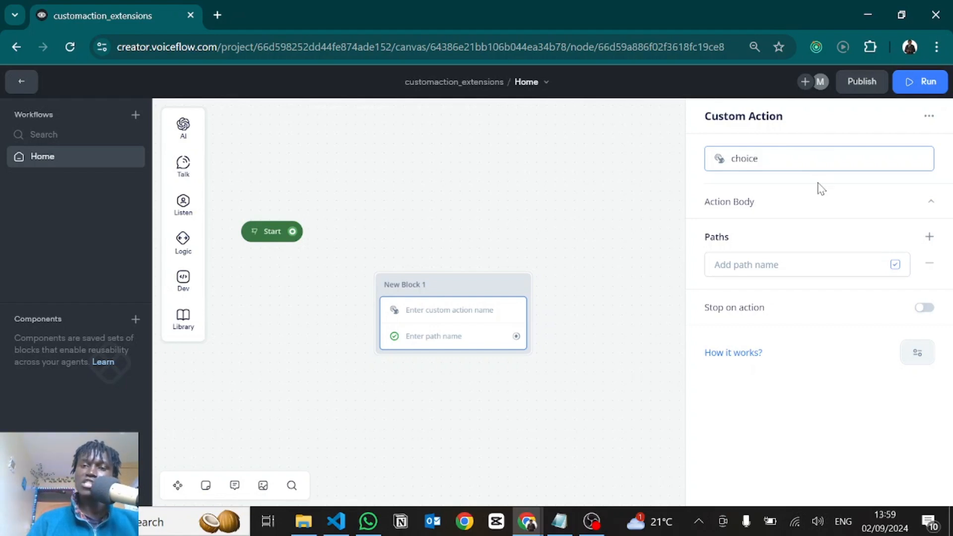
Paste the copied buttons payload into the custom action's Action Body as JSON
left_click(760, 200)
left_click(740, 259)
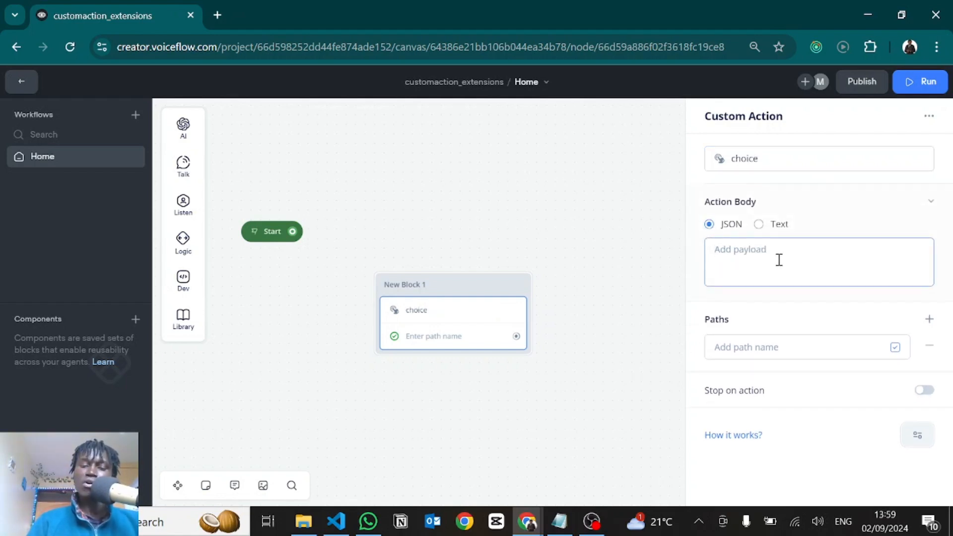
key("ctrl+v")
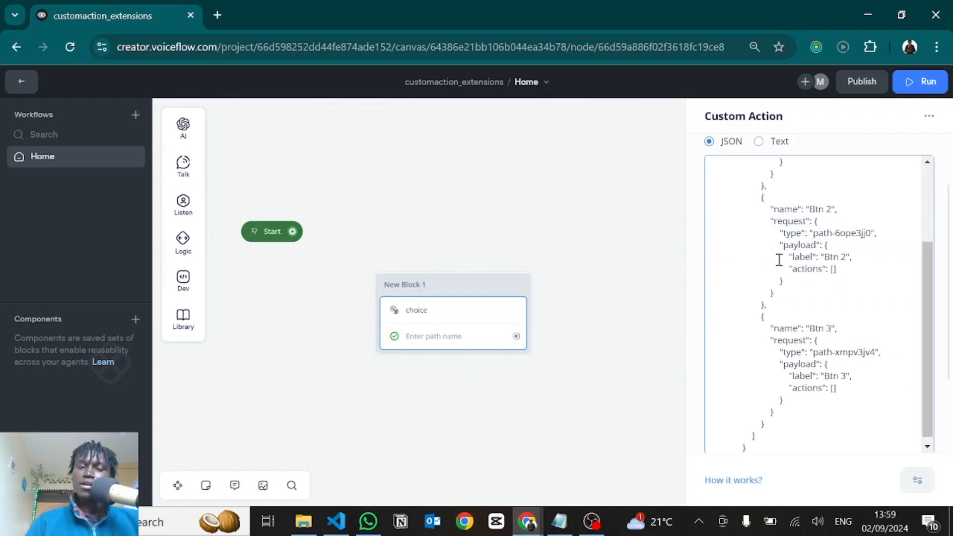
scroll(716, 398, "down", 1)
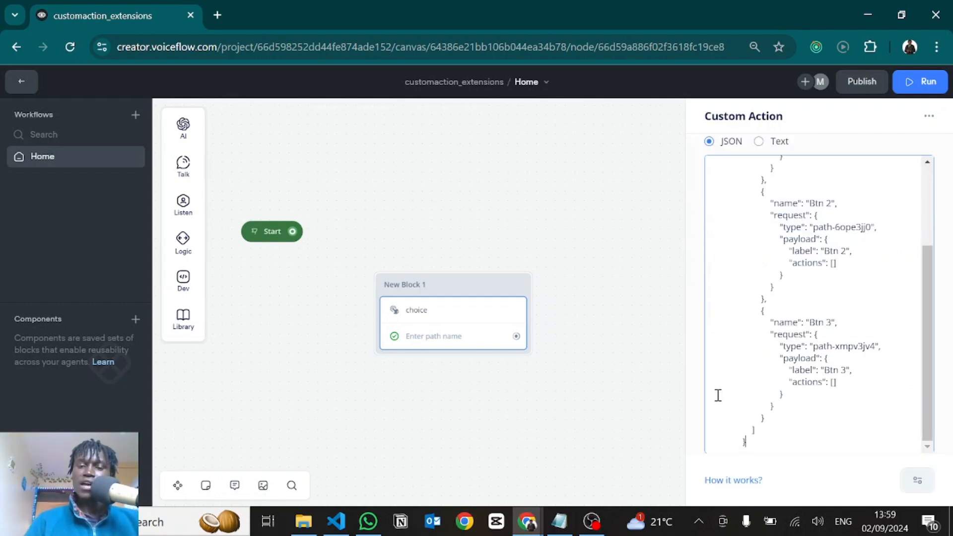
Connect Start to the choice custom action block, test-run the flow from Start, and return to the canvas
left_click(594, 414)
left_click_drag(292, 231, 392, 294)
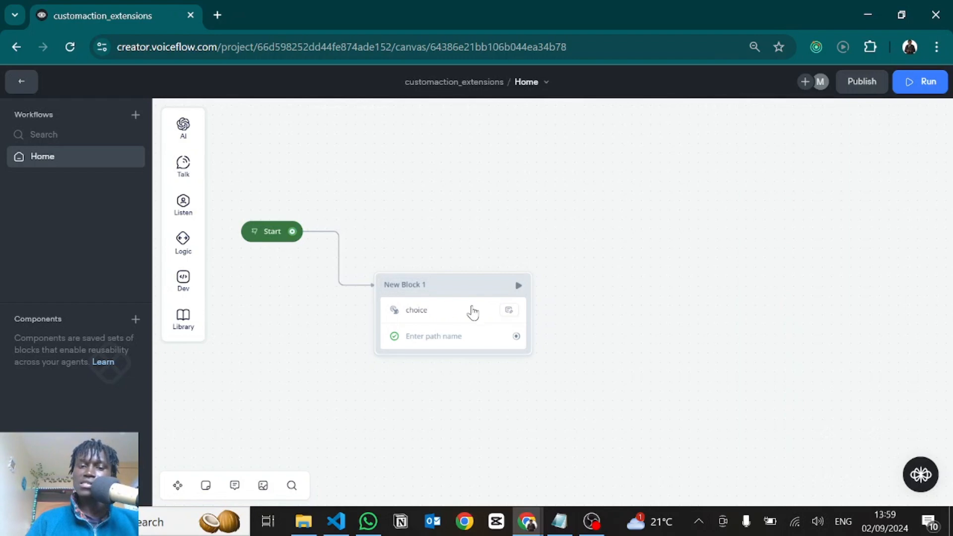
left_click(254, 233)
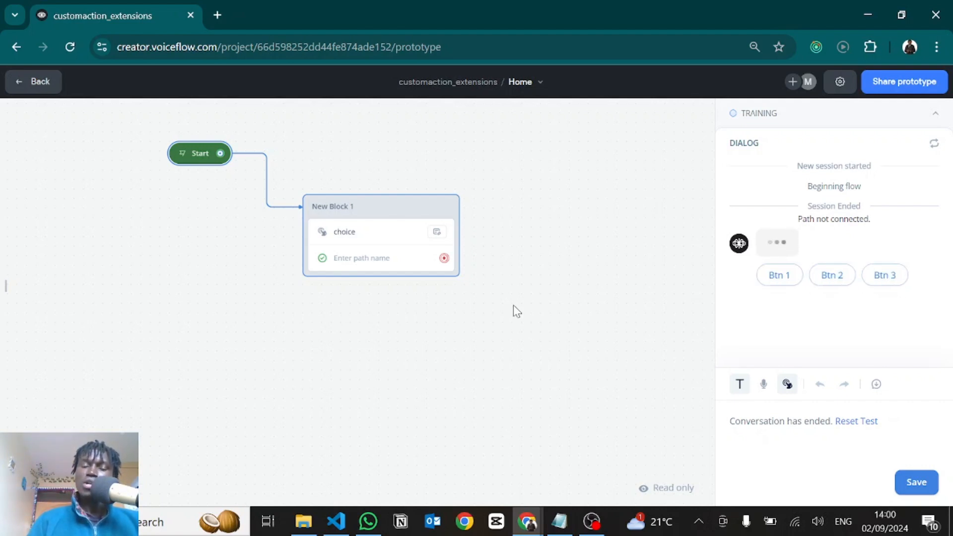
key("Escape")
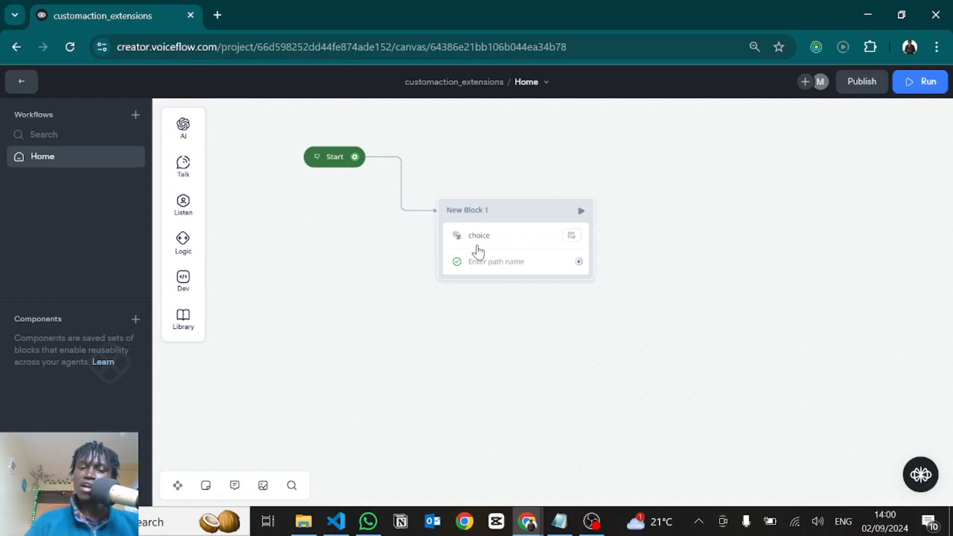
Move the Start block and the choice block further apart to make room between them on the canvas
left_click(478, 252)
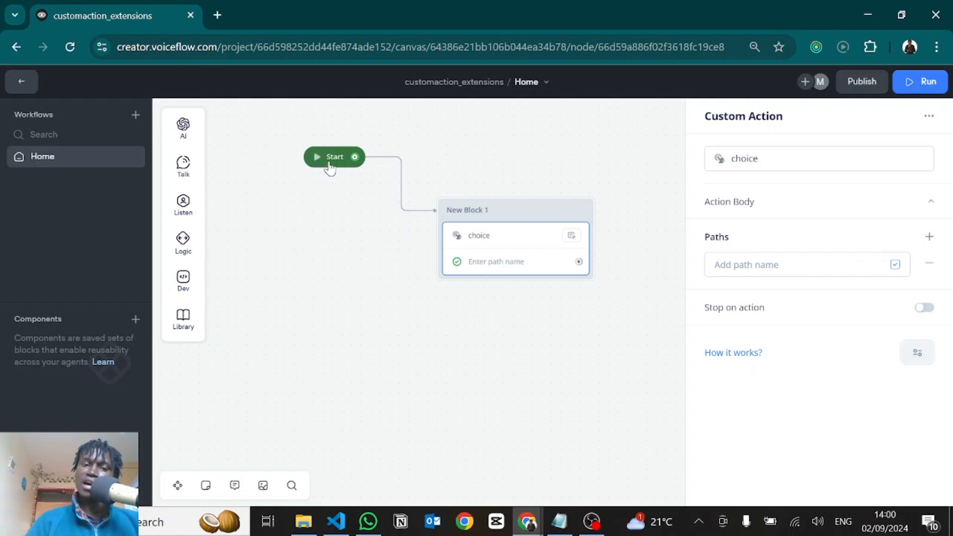
left_click_drag(329, 168, 294, 184)
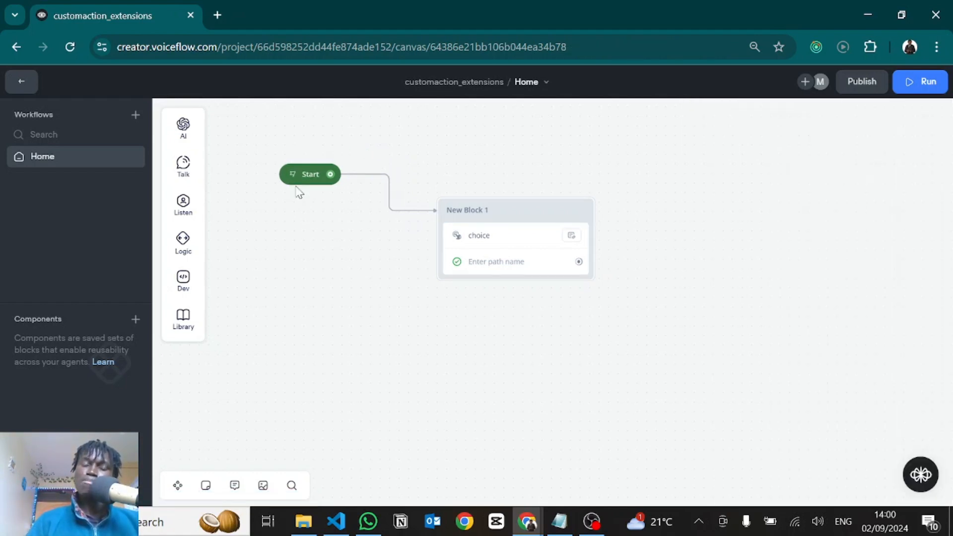
left_click_drag(521, 219, 624, 219)
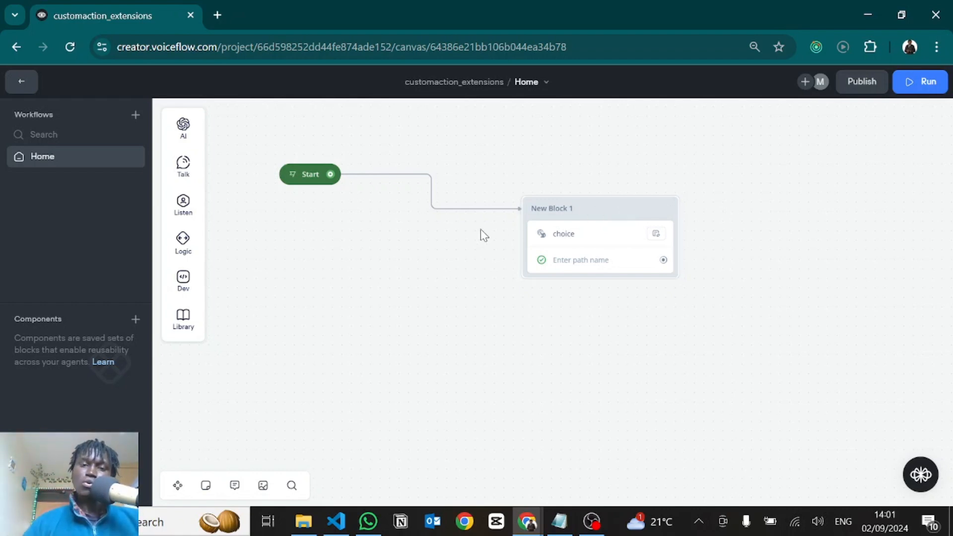
Delete the connection between Start and the choice block, and add a JavaScript block above the choice block
left_click(463, 215)
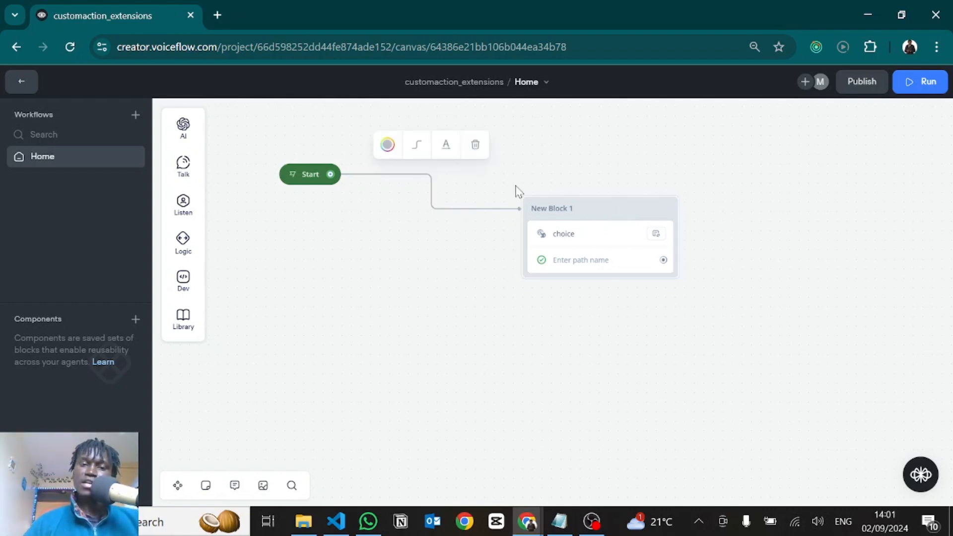
left_click(475, 148)
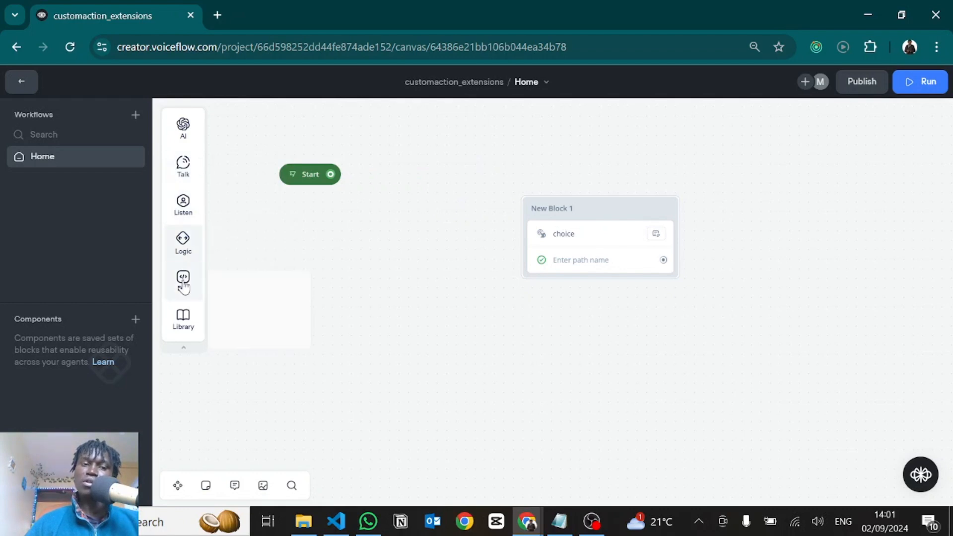
mouse_move(188, 283)
left_click_drag(255, 323, 535, 134)
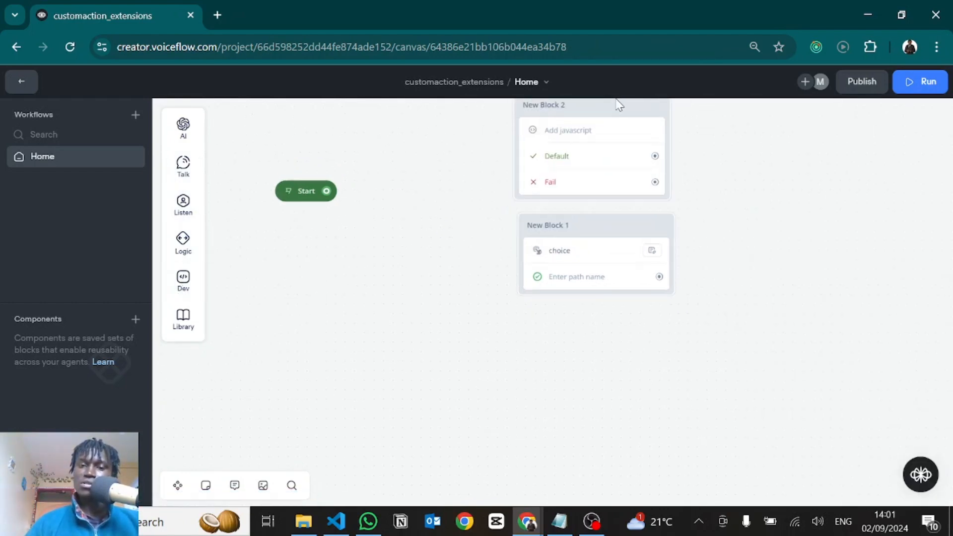
Declare an empty array in the JavaScript block with let btns = [], followed by a blank line
type("let btn")
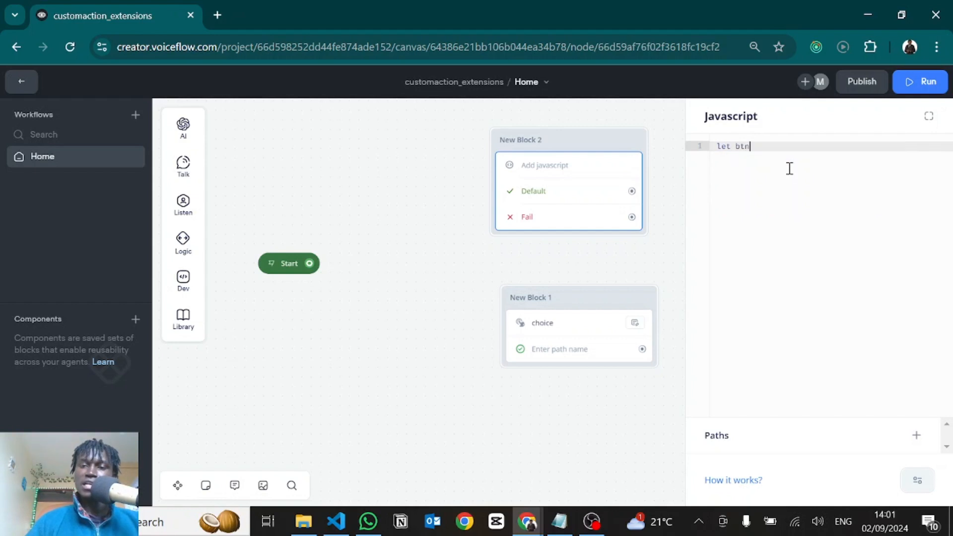
type("s = []")
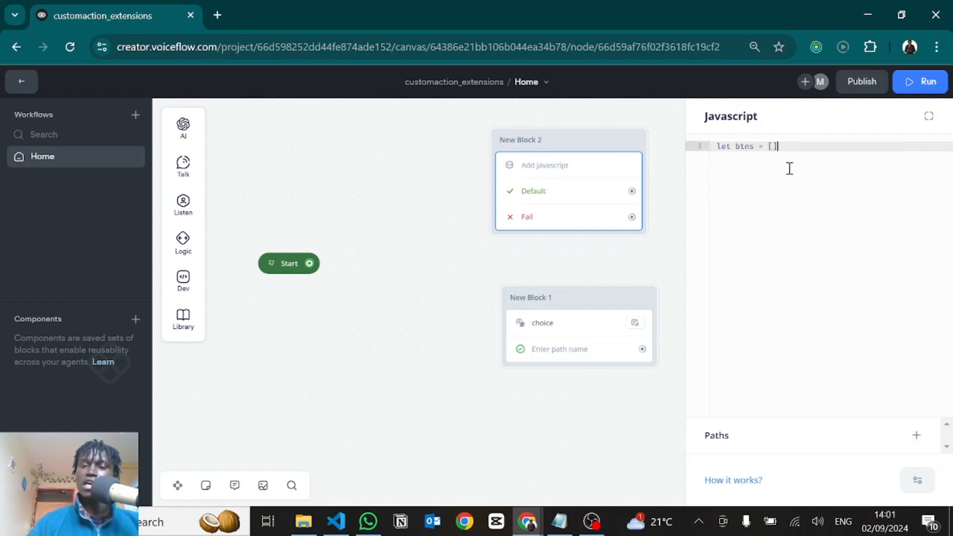
key("Return")
key("Return")
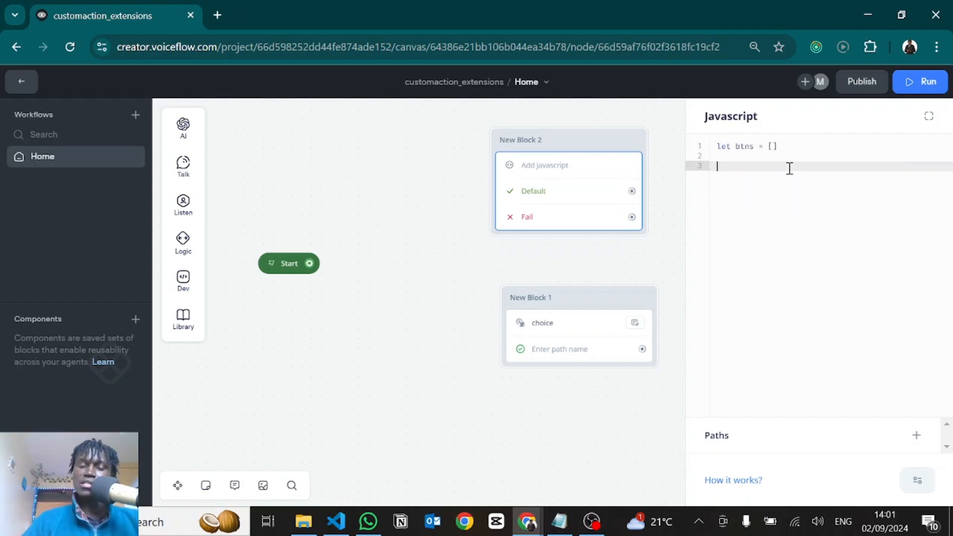
Add an empty for loop to the script: for(let i=0; i < 10; i++) { }
type("for")
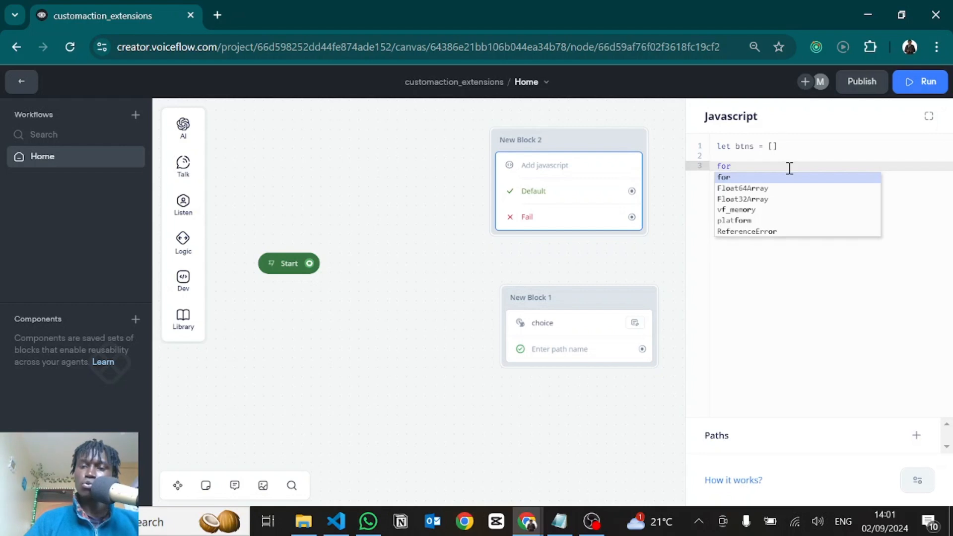
type("(let i")
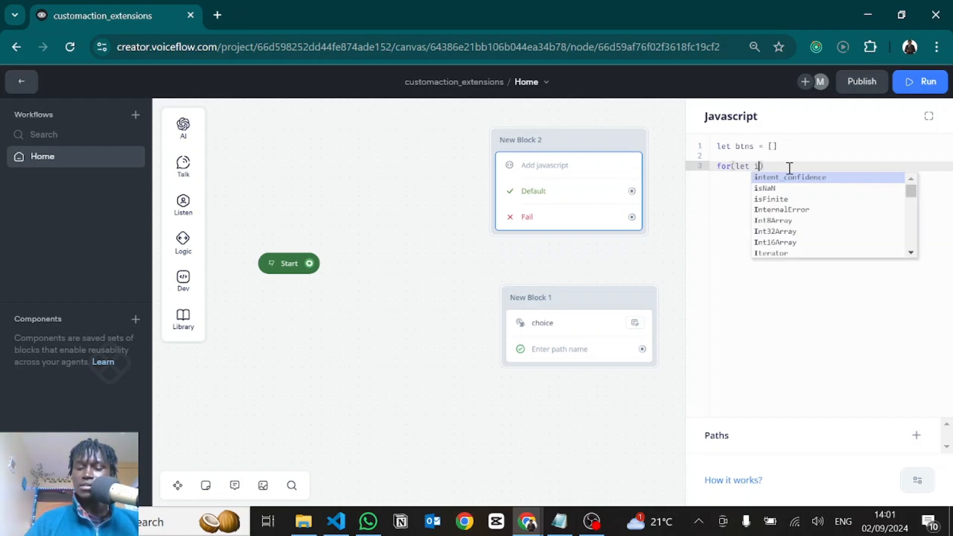
type("=0; ")
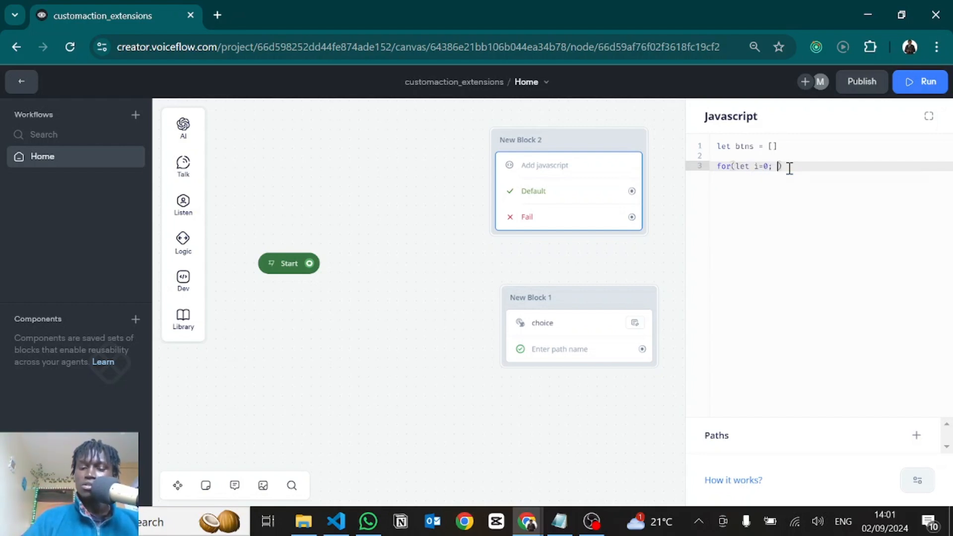
type("i < 10")
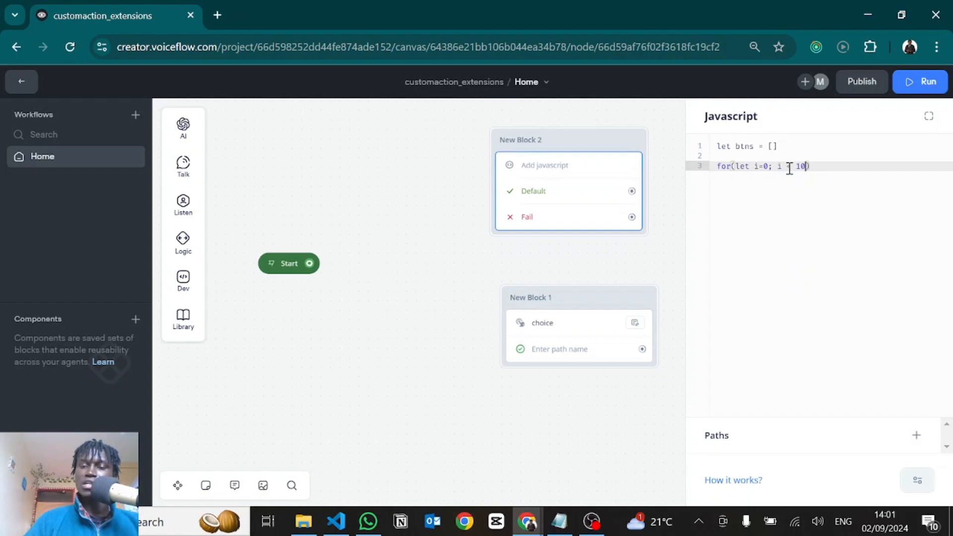
type("; i")
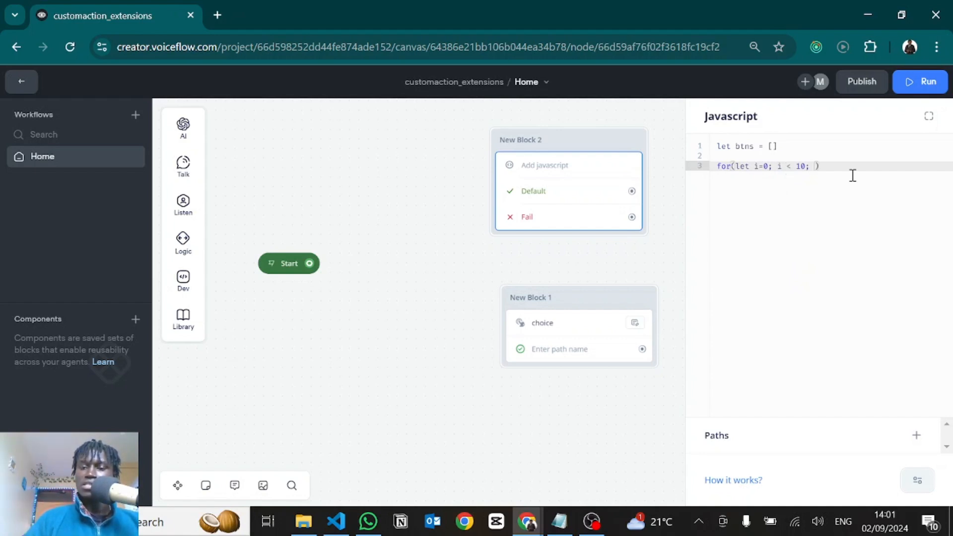
type("++) ")
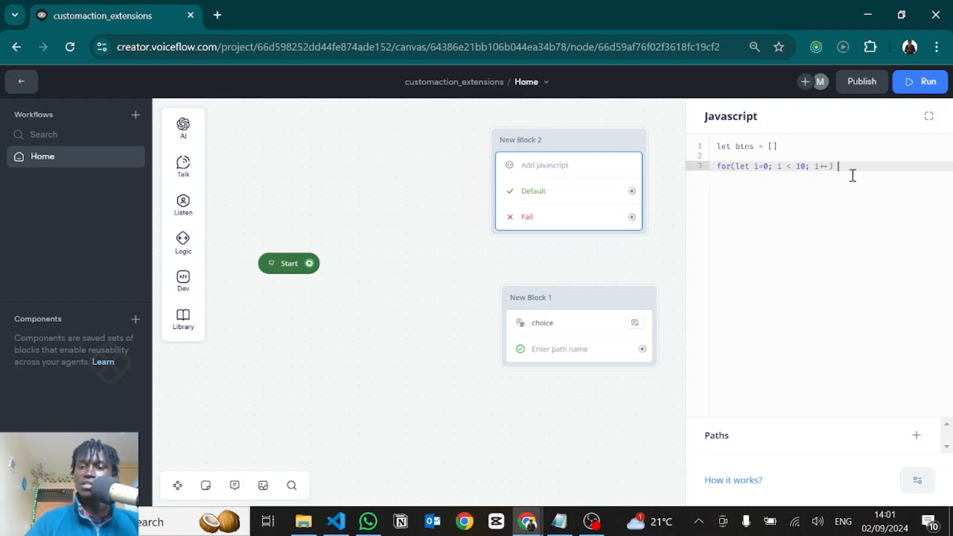
type("{")
key("Return")
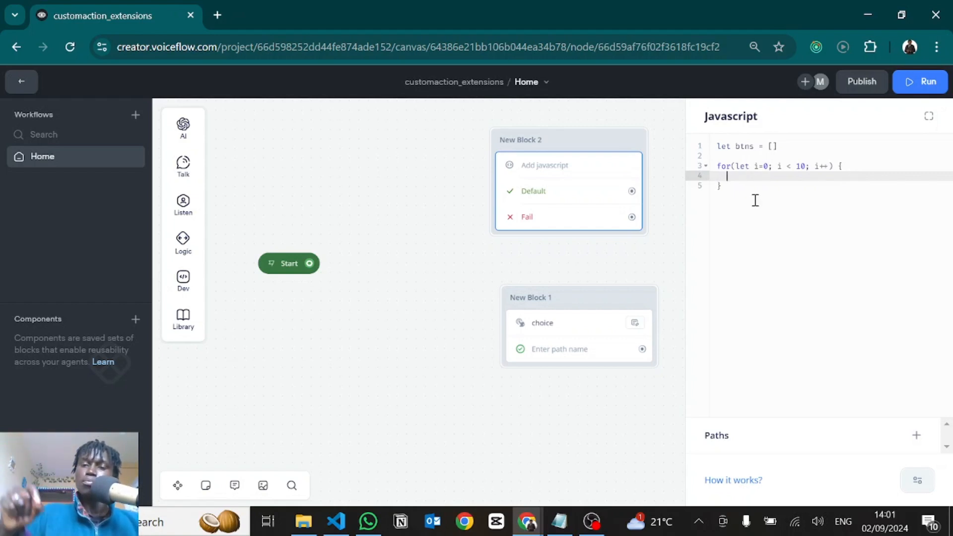
Copy the entire JSON action body of the choice custom action
left_click(575, 343)
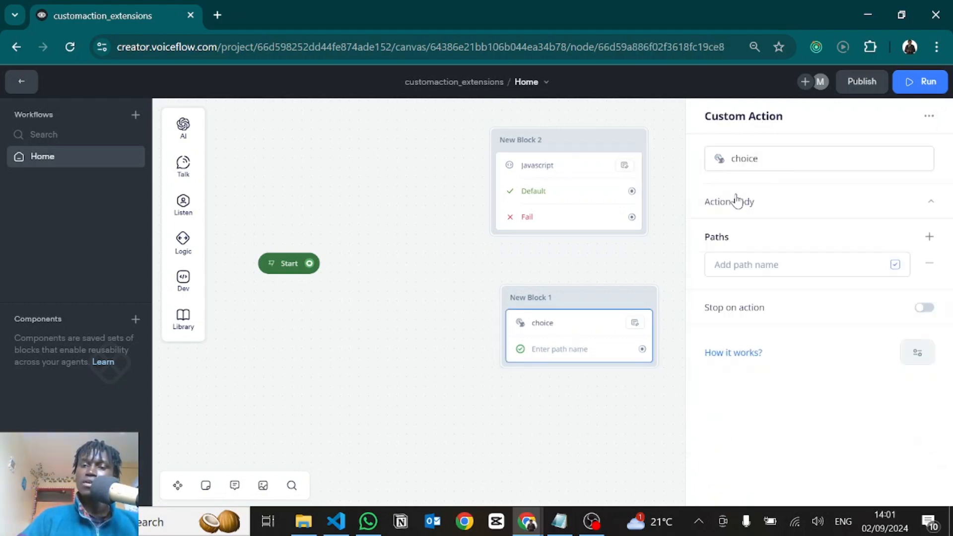
left_click(736, 201)
left_click(764, 317)
key("ctrl+a")
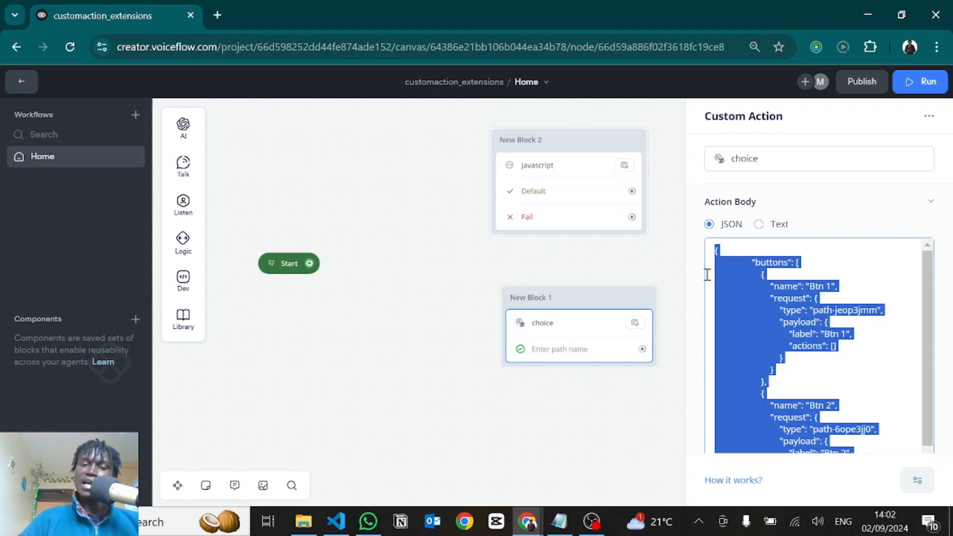
In the JavaScript block, declare let payload above the for loop and assign the copied JSON to it
left_click(555, 170)
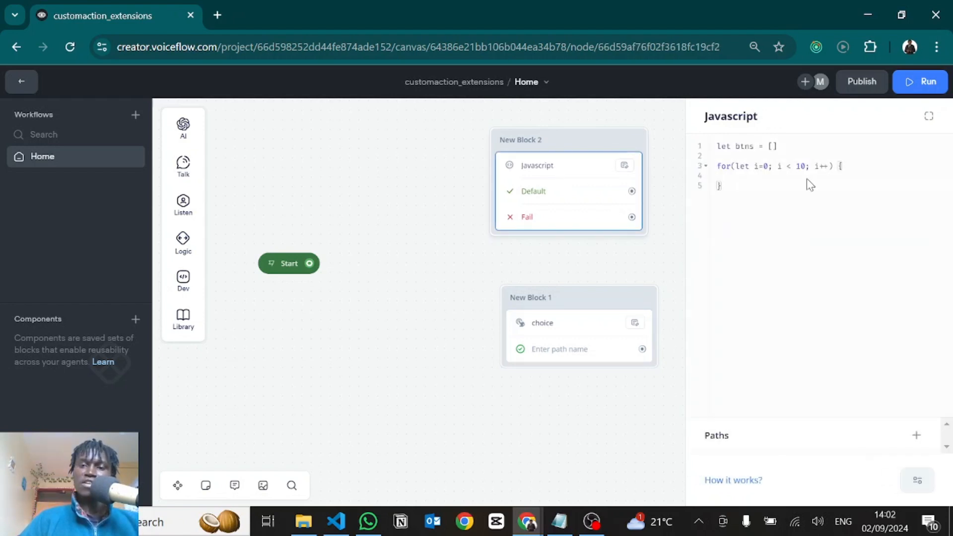
left_click(790, 151)
key("Return")
key("Return")
key("Return")
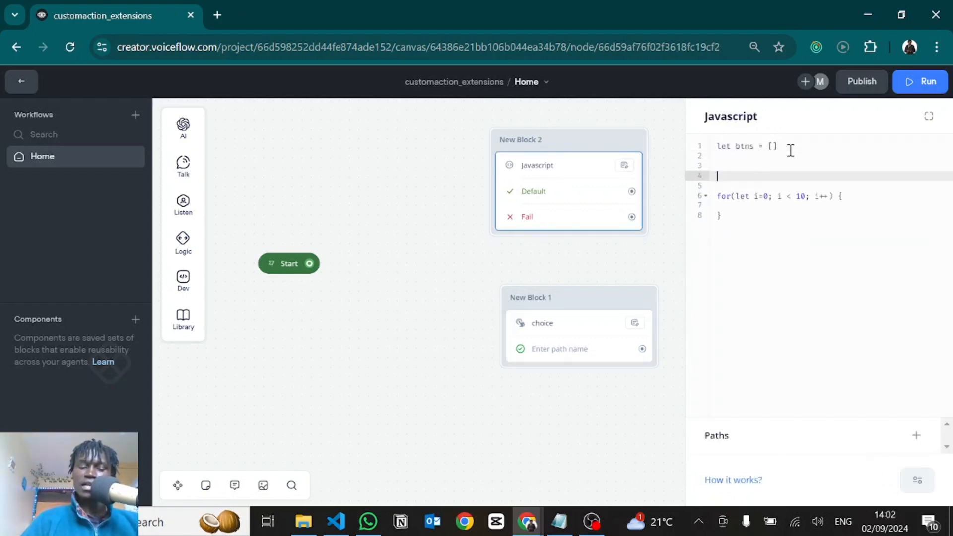
type("let payload")
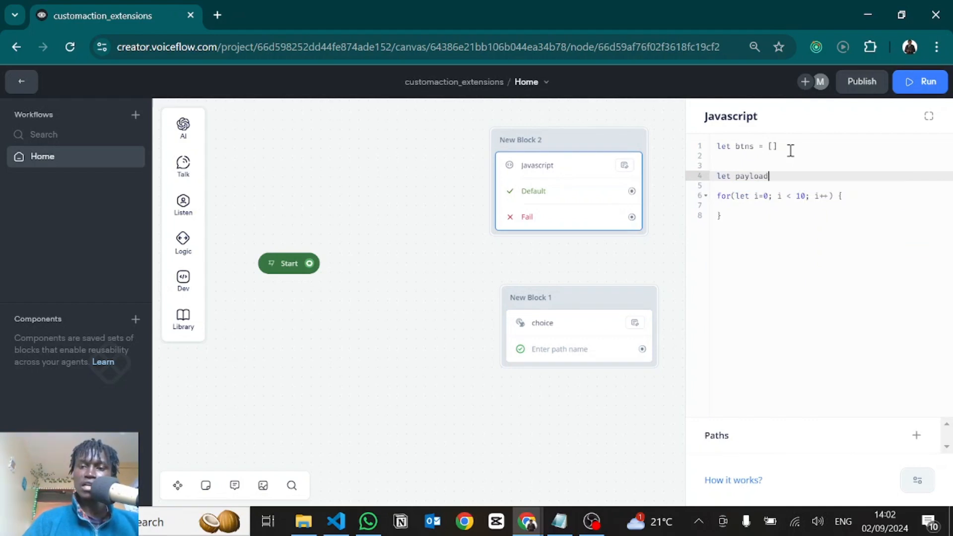
type(" =")
key("ctrl+v")
scroll(806, 210, "up", 1)
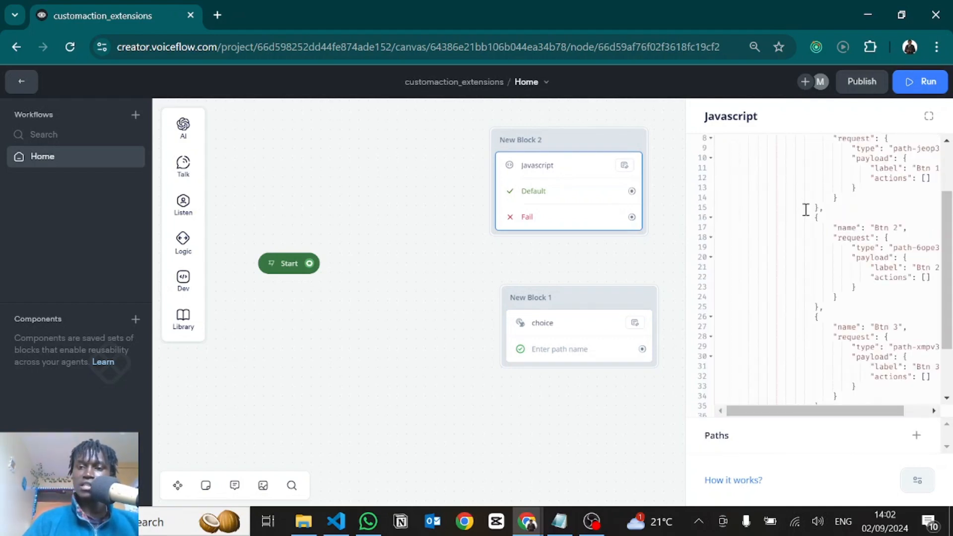
scroll(805, 210, "up", 2)
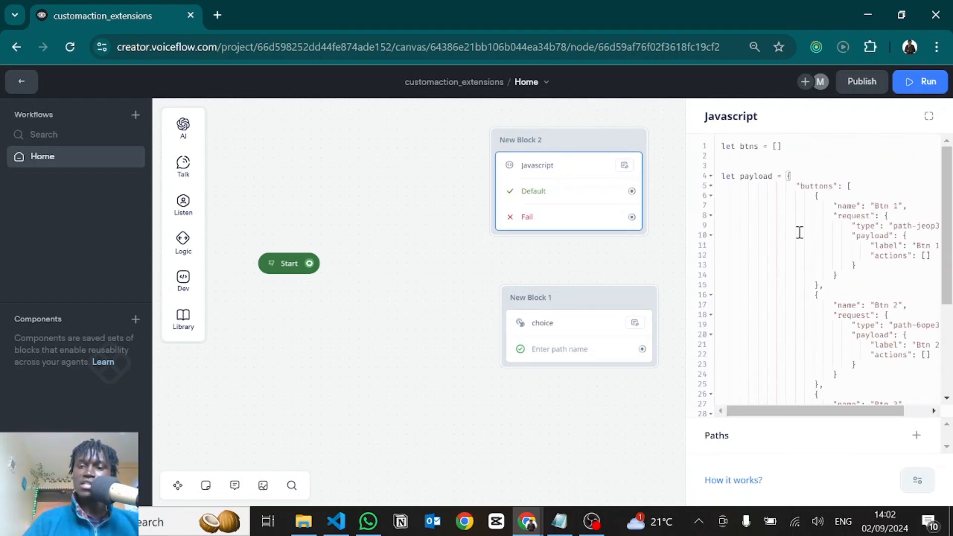
Declare let btn above payload and assign it a copy of the "Btn 1" object from the buttons array
scroll(818, 228, "down", 1)
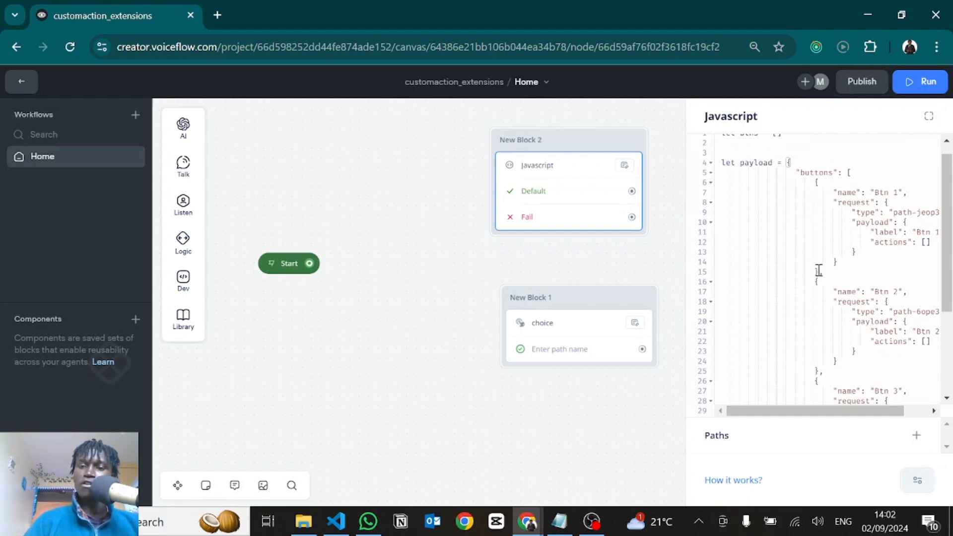
left_click_drag(818, 270, 817, 188)
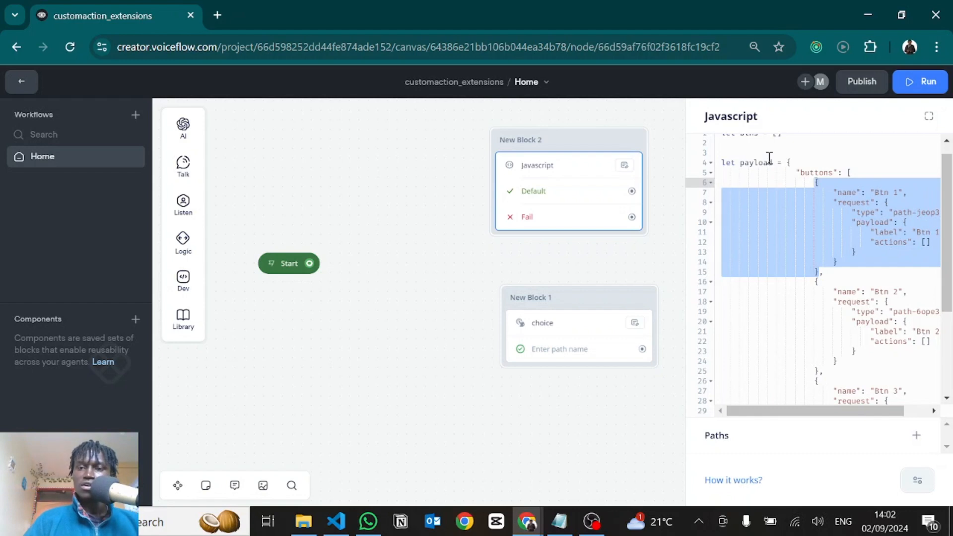
left_click(753, 145)
key("Return")
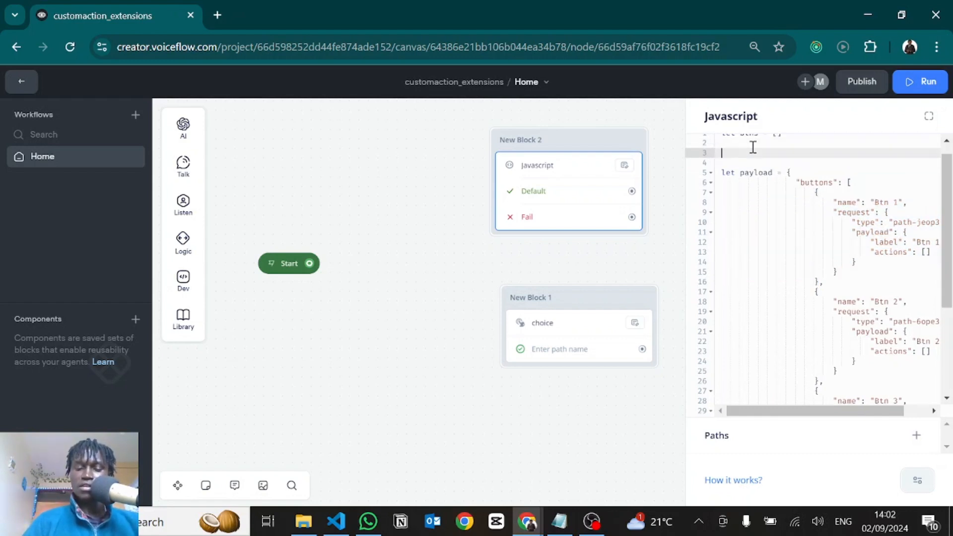
type("let btn =")
key("ctrl+v")
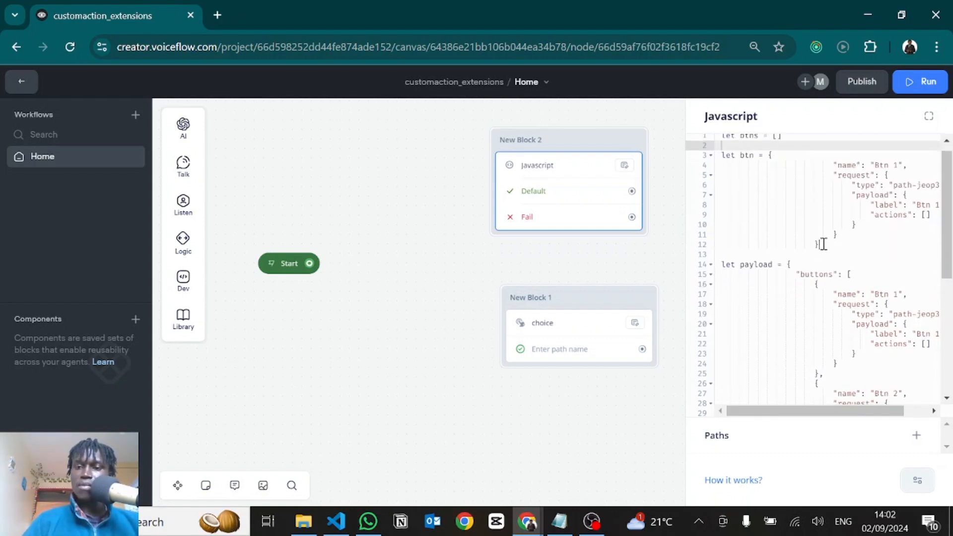
Outdent the lines of the btn object by three levels
left_click_drag(822, 244, 848, 169)
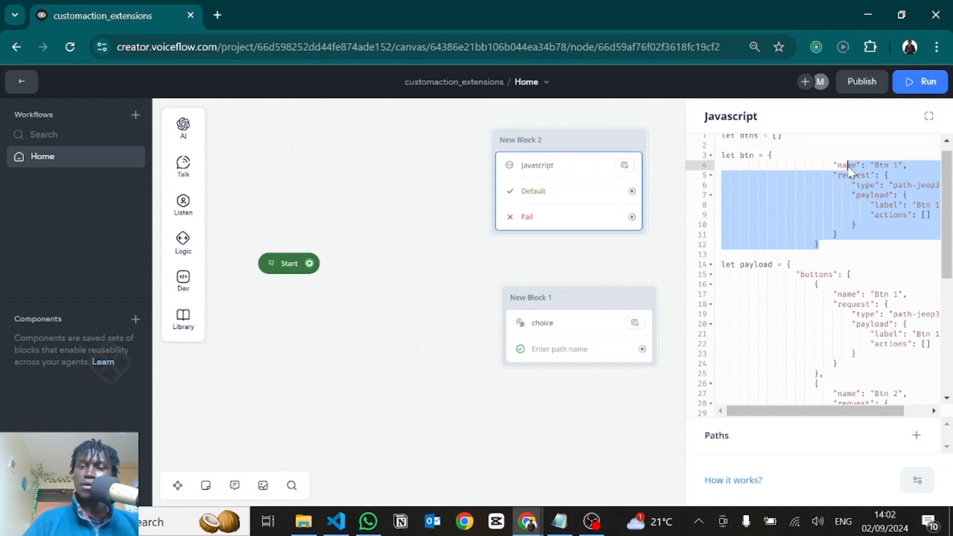
key("shift+Tab")
key("shift+Tab")
key("shift+Tab")
key("shift+Tab")
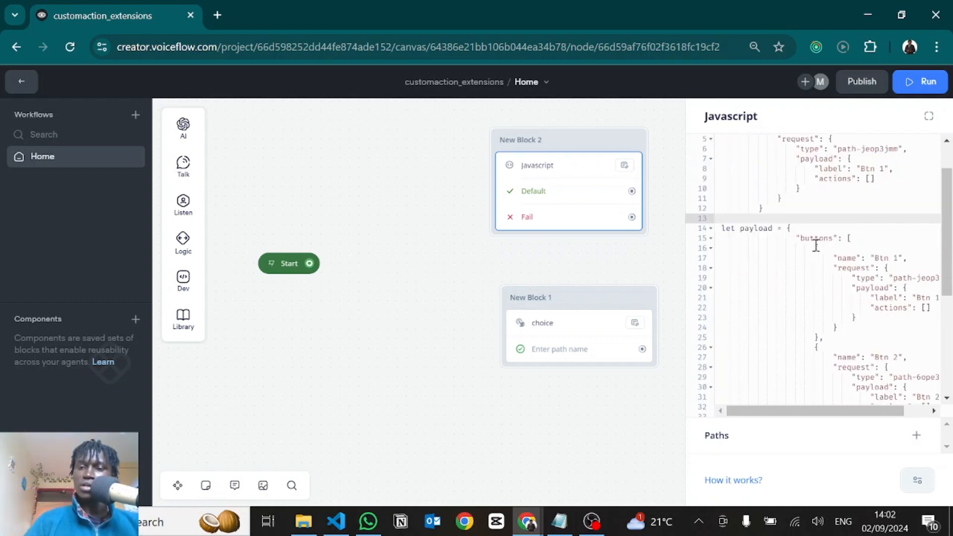
Remove all button objects from payload's buttons array and move the payload declaration below the for loop
left_click_drag(814, 248, 832, 336)
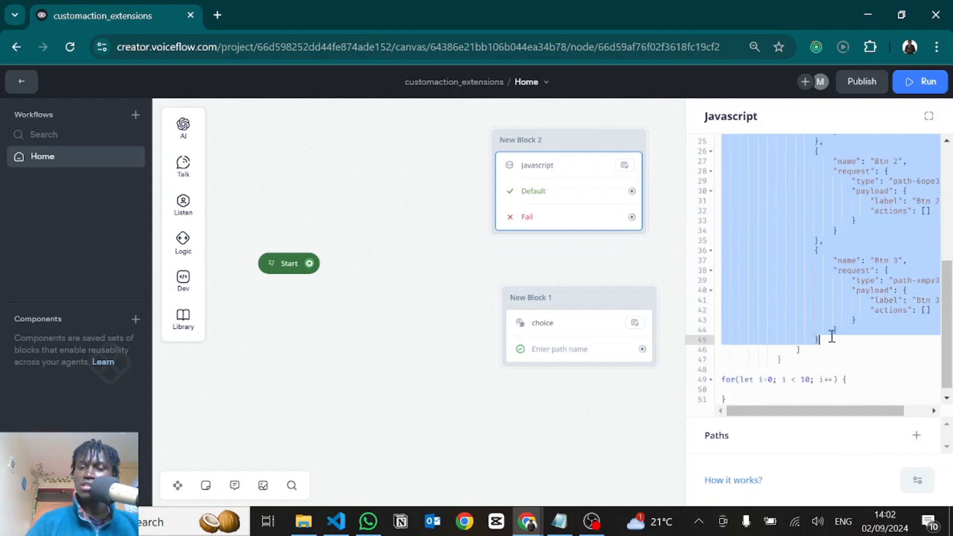
key("BackSpace")
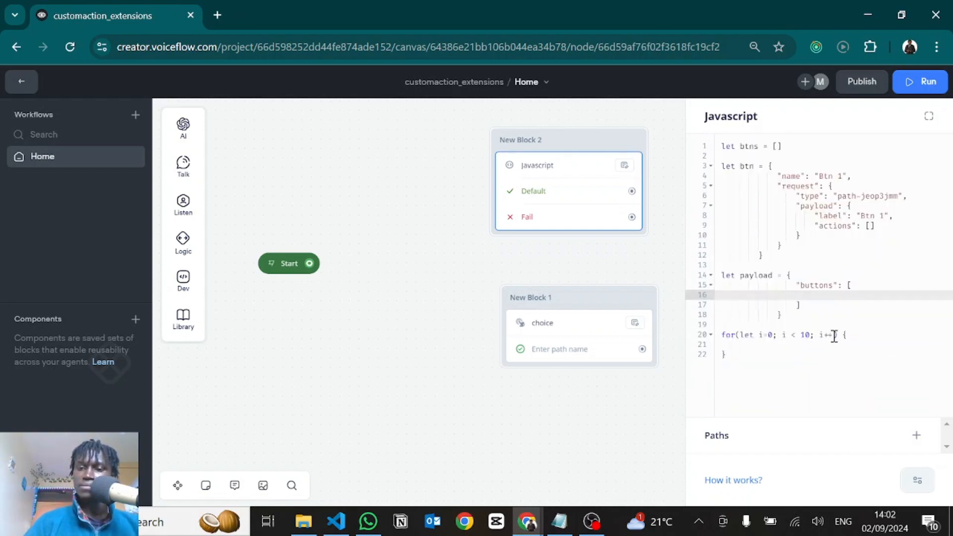
left_click(799, 314)
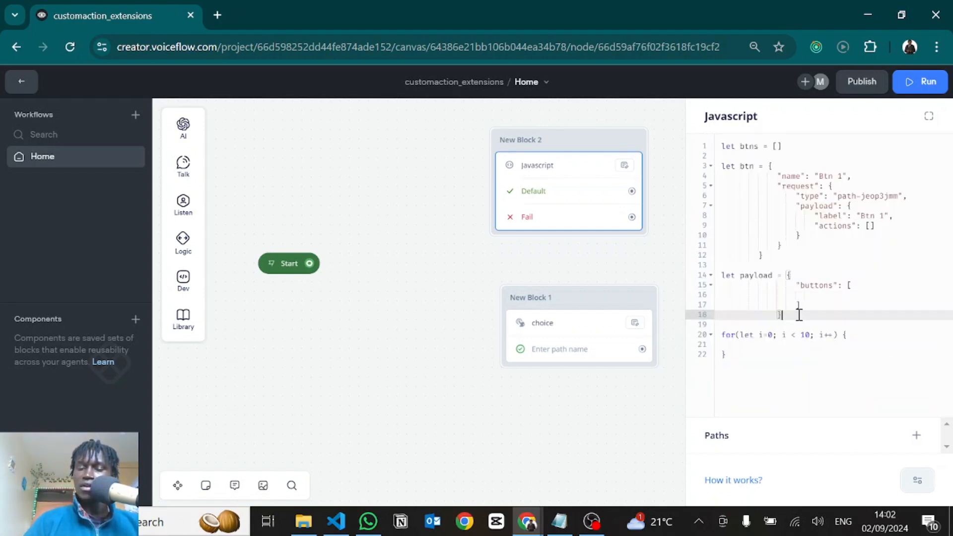
left_click_drag(799, 314, 720, 275)
key("ctrl+c")
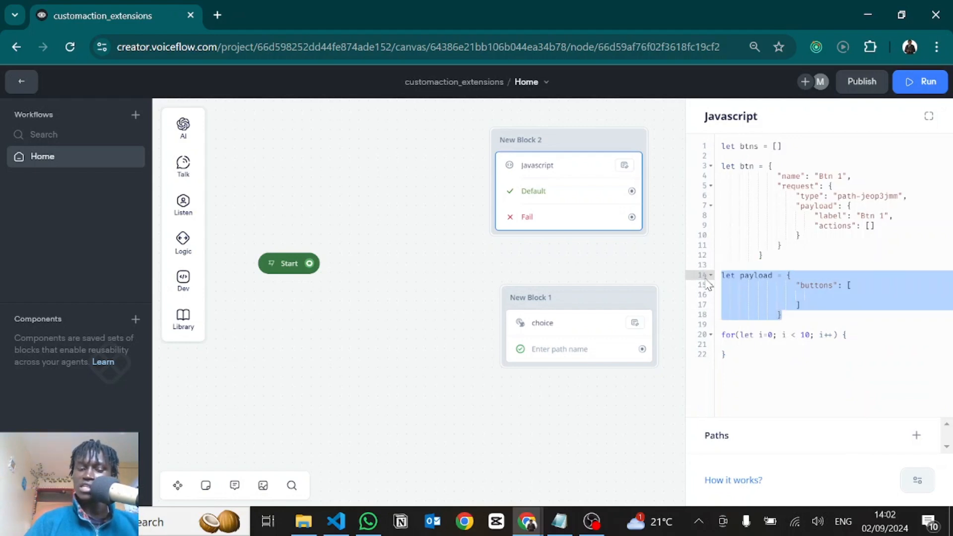
left_click(734, 356)
key("Return")
key("Return")
key("Return")
key("Return")
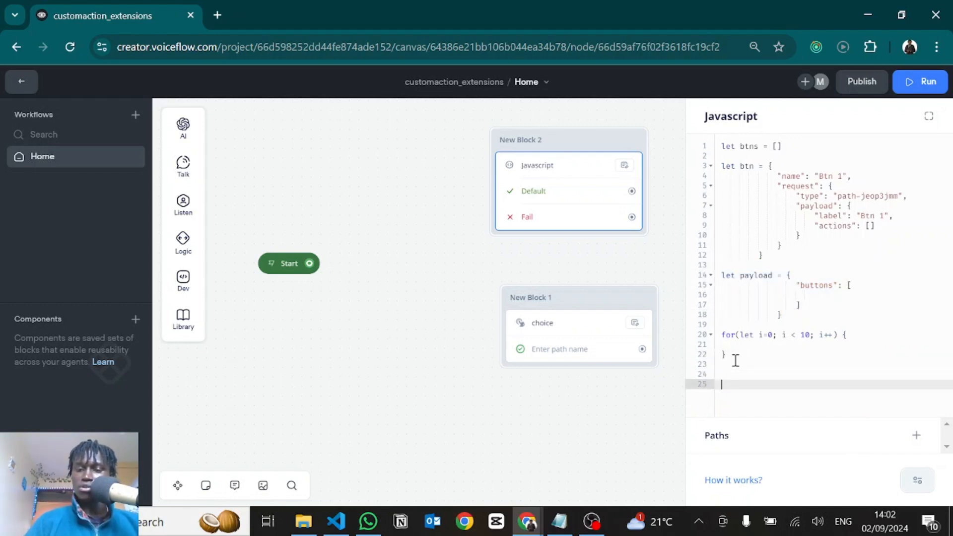
key("ctrl+v")
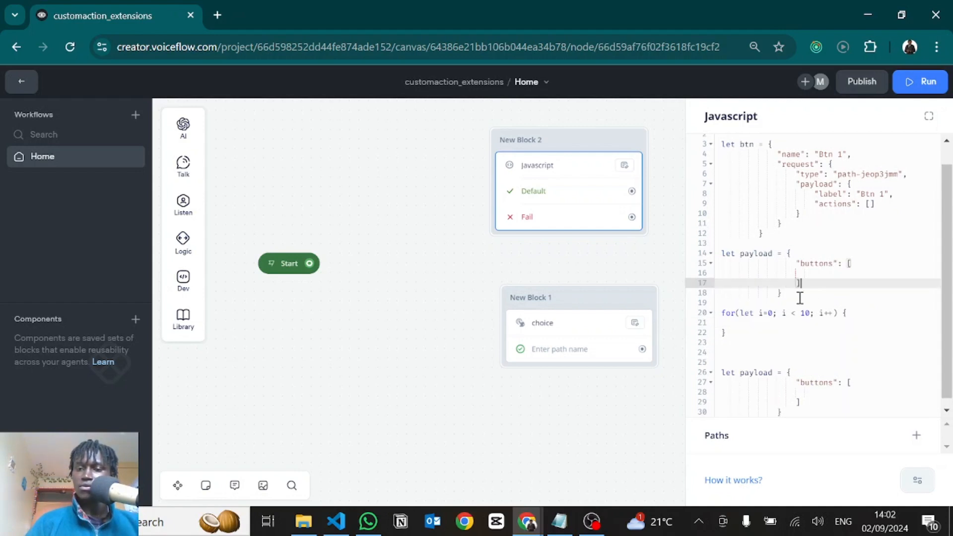
left_click_drag(800, 295, 662, 254)
key("BackSpace")
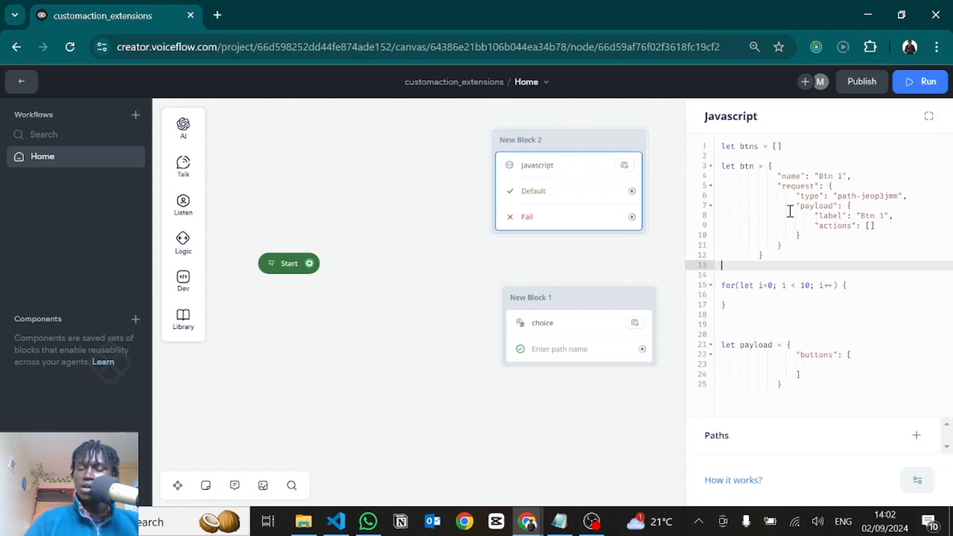
Copy the btn object into the body of the for loop and outdent its lines by three levels
left_click_drag(769, 166, 768, 255)
key("ctrl+c")
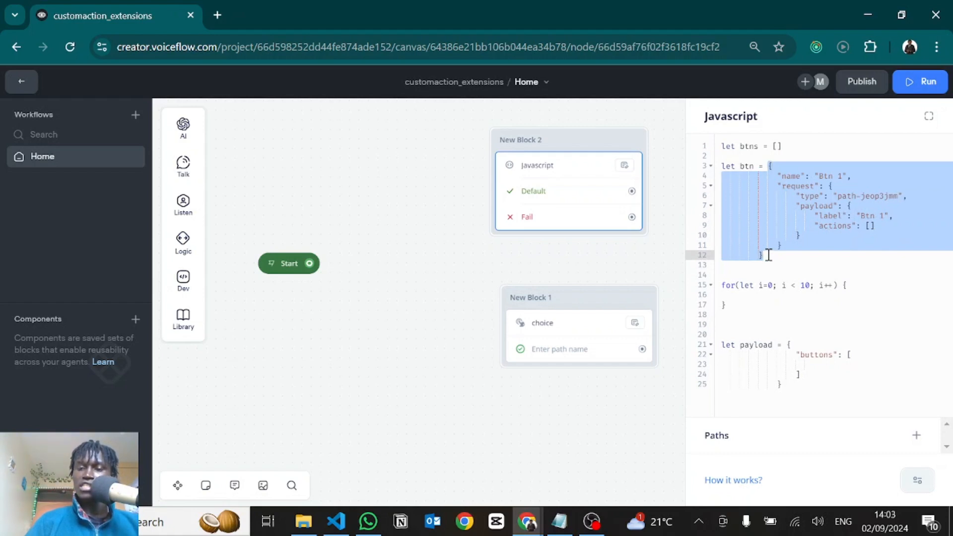
left_click(755, 293)
key("ctrl+v")
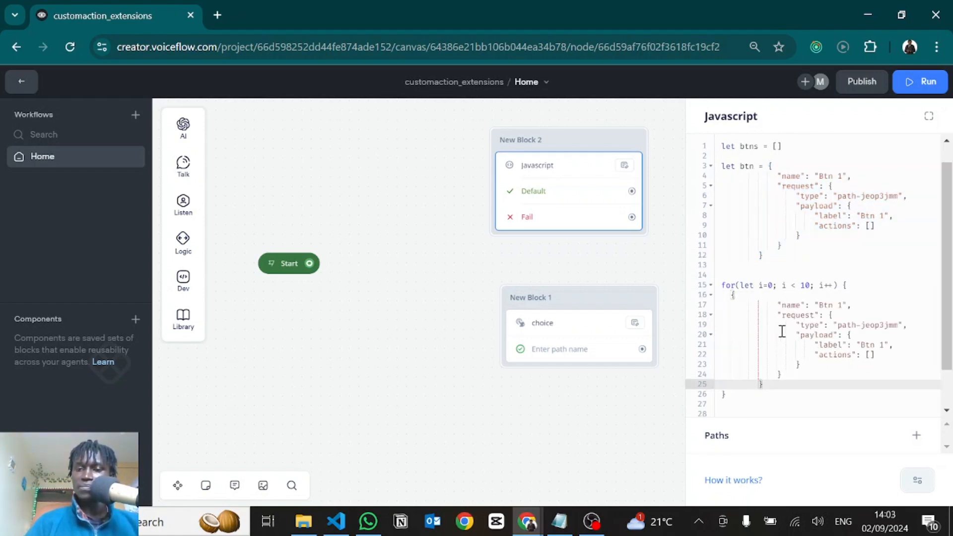
scroll(779, 347, "down", 1)
left_click_drag(772, 366, 804, 286)
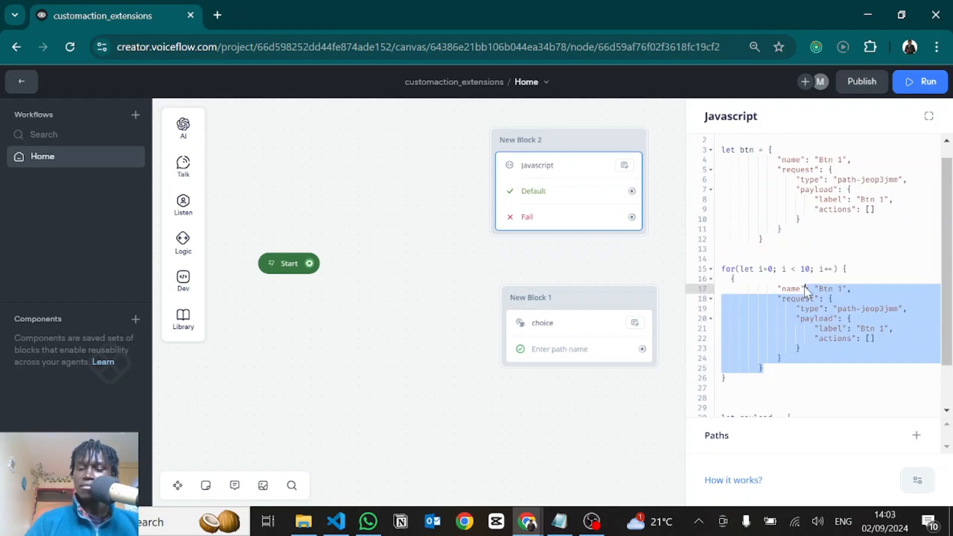
key("shift+Tab")
key("shift+Tab")
key("shift+Tab")
Set the name of the button object inside the loop to "Btn " + i
left_click(814, 288)
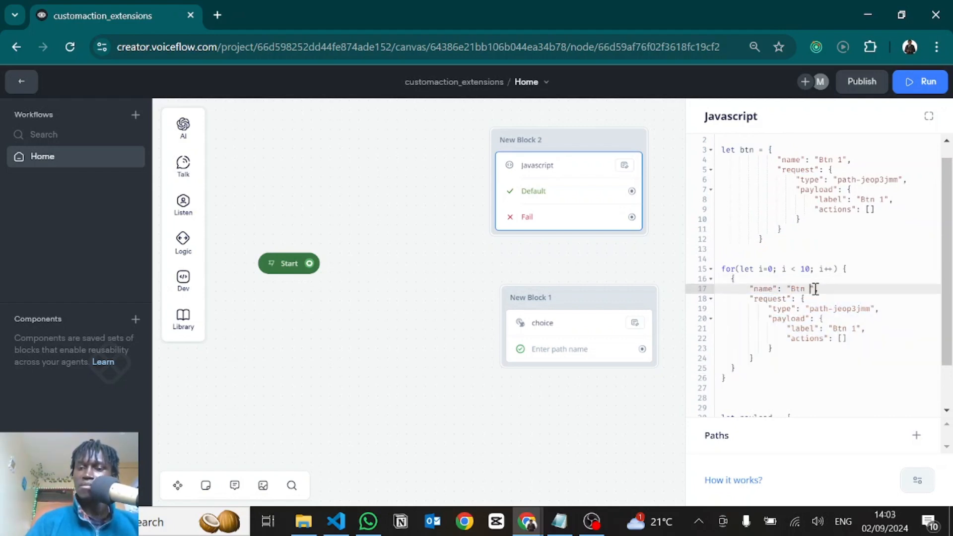
key("BackSpace")
type("+ ")
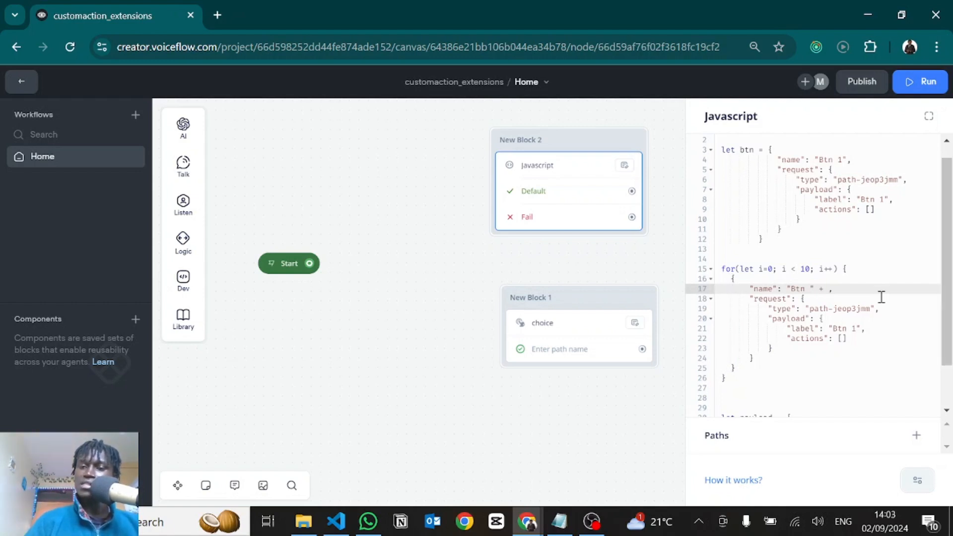
type("i")
left_click(747, 287)
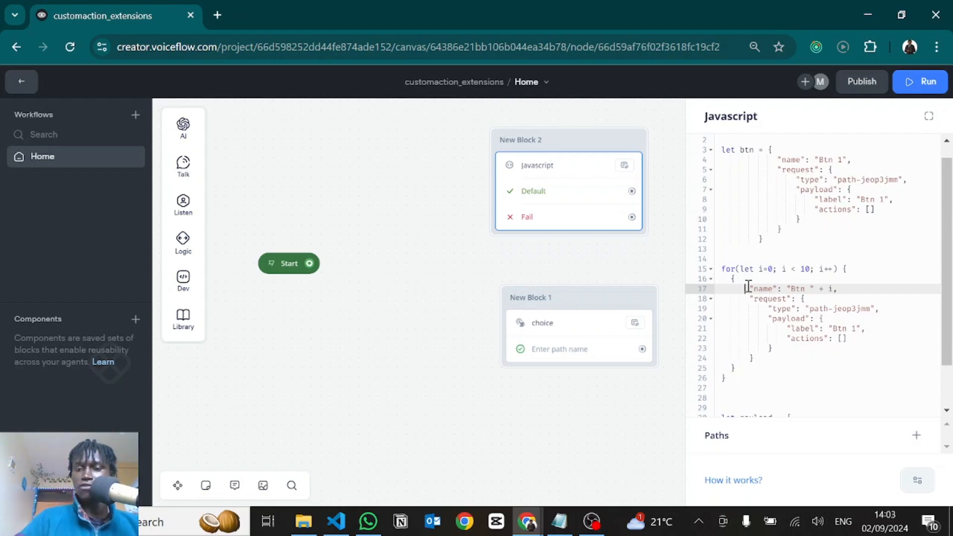
Set the request type of the loop's button object to "defaultpath"
left_click(800, 318)
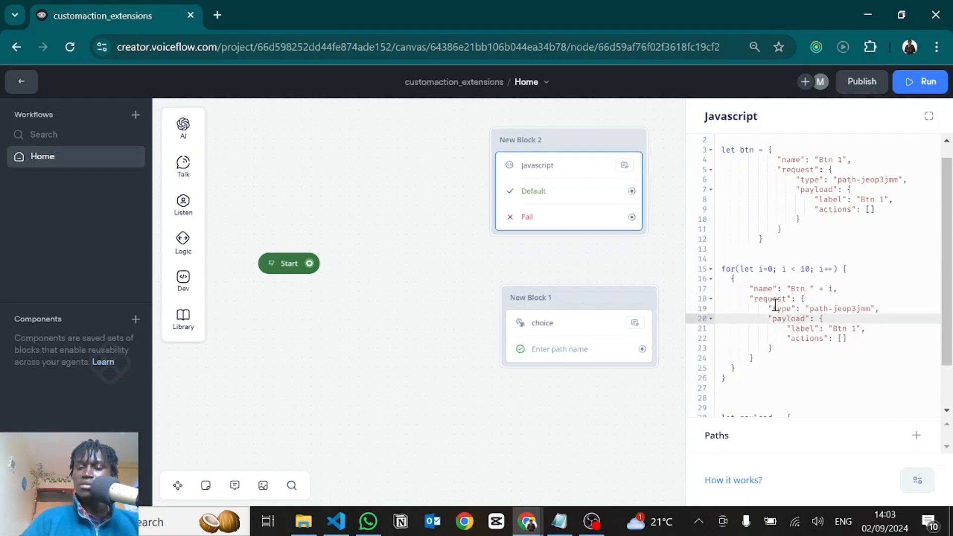
scroll(774, 283, "down", 1)
scroll(773, 283, "down", 1)
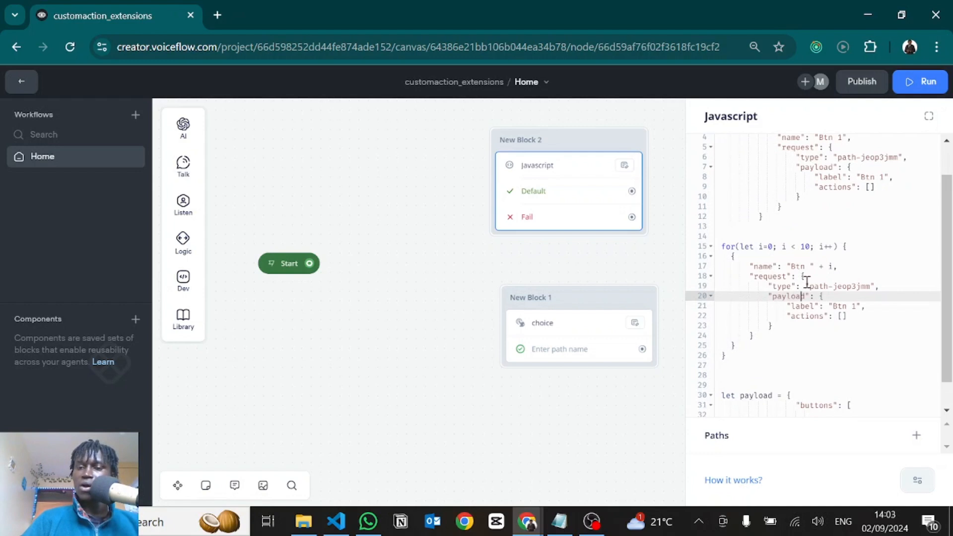
double_click(816, 286)
left_click(812, 287)
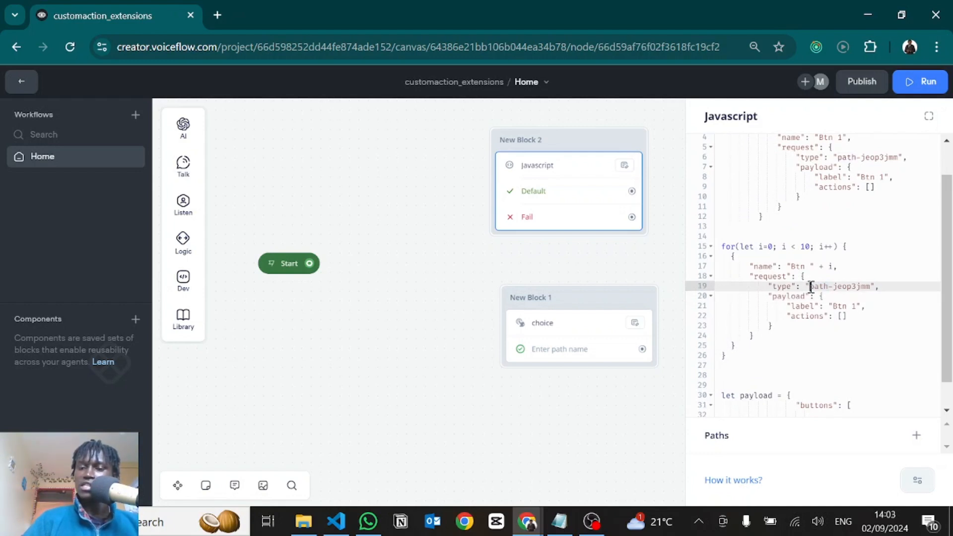
left_click_drag(813, 286, 872, 284)
type("defaultpah")
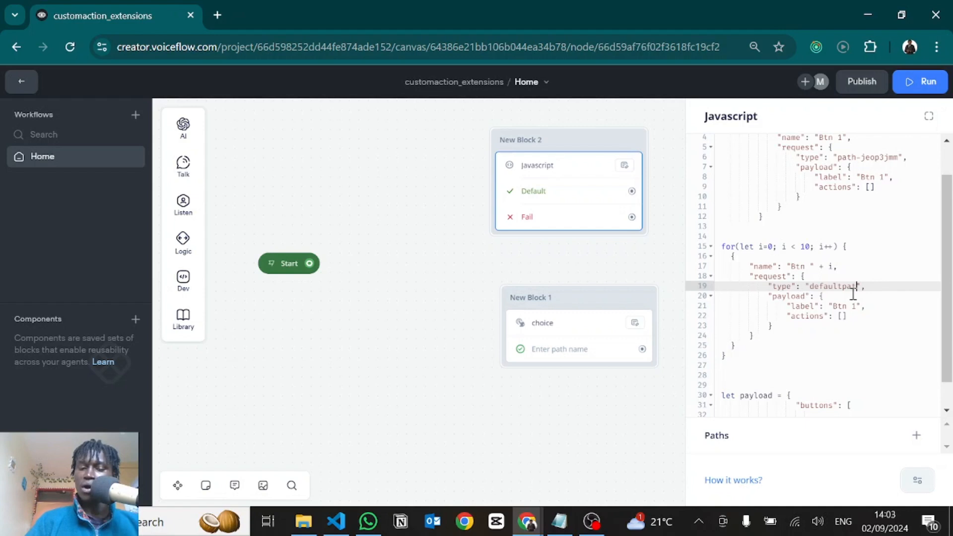
Replace the label and actions entries in the loop object's payload with "buttonName": "Btn " + i
left_click(845, 312)
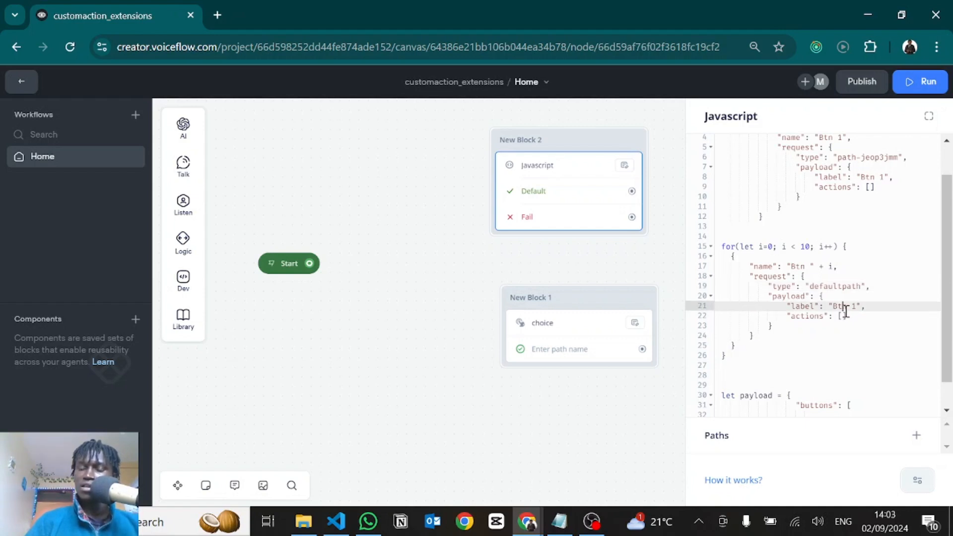
left_click_drag(848, 316, 787, 307)
key("BackSpace")
type("\"")
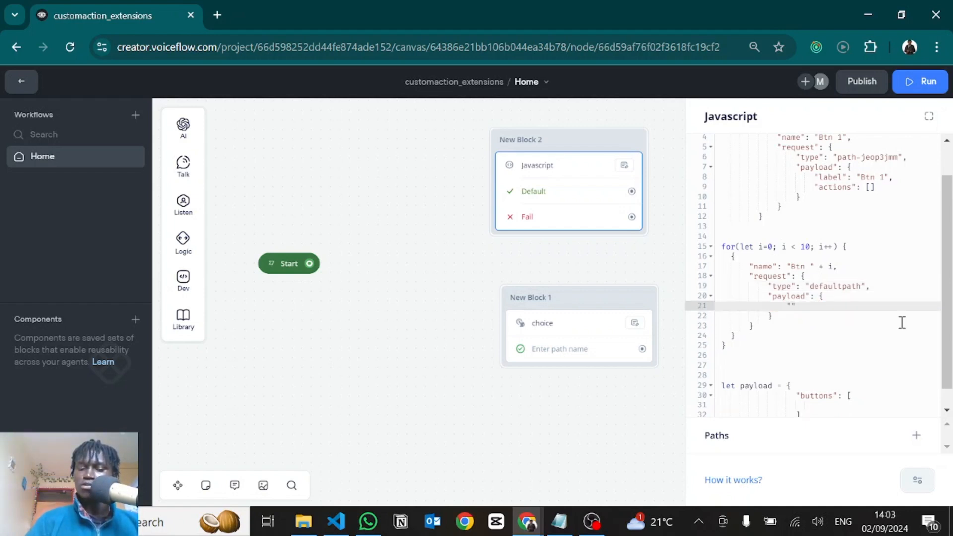
type("buttoneName\":")
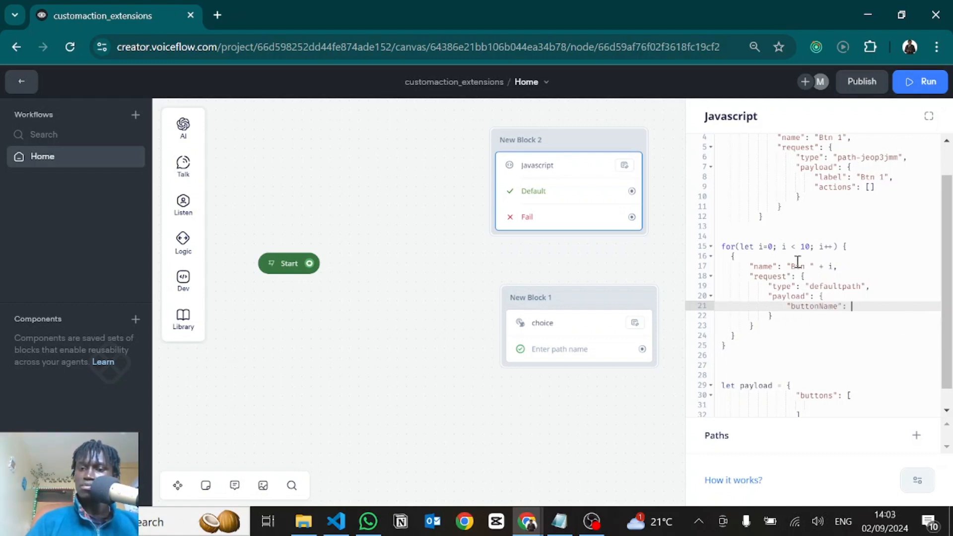
left_click_drag(787, 266, 833, 267)
key("ctrl+c")
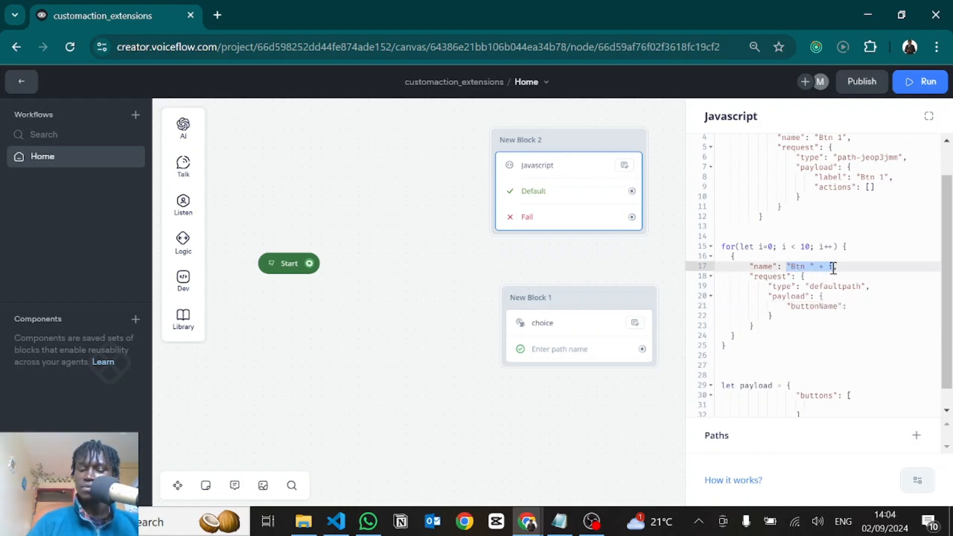
left_click(859, 306)
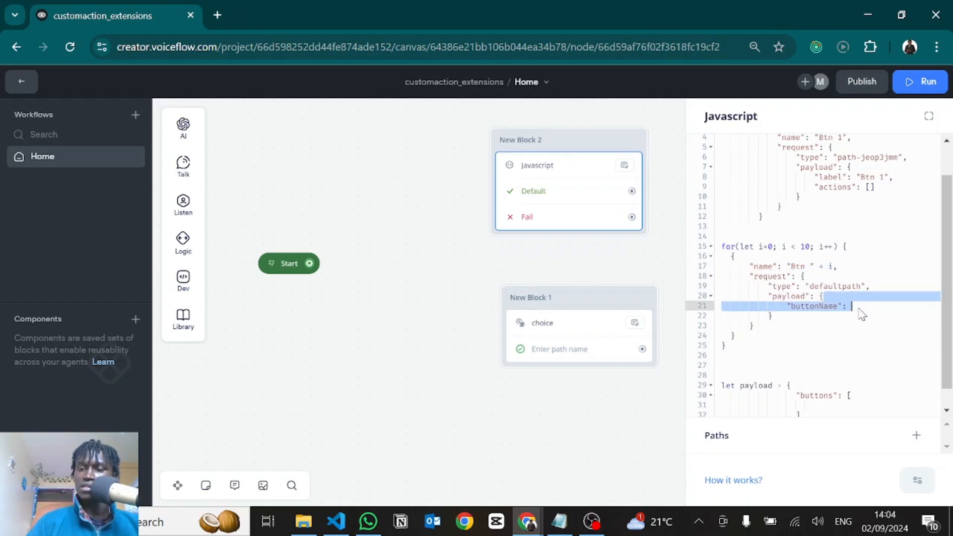
key("ctrl+v")
left_click(772, 336)
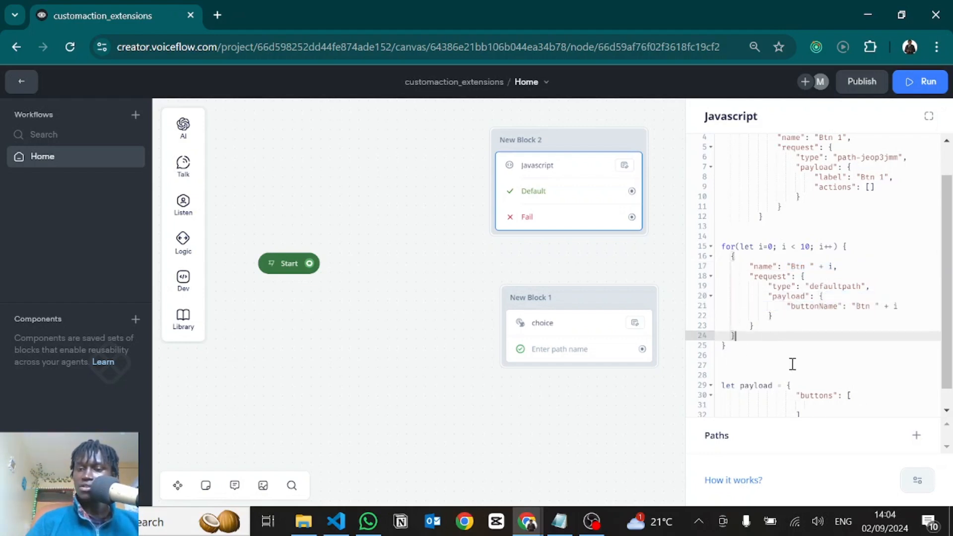
Replace the empty buttons array in the payload declaration with the btns variable
scroll(791, 364, "down", 1)
left_click_drag(809, 395, 849, 376)
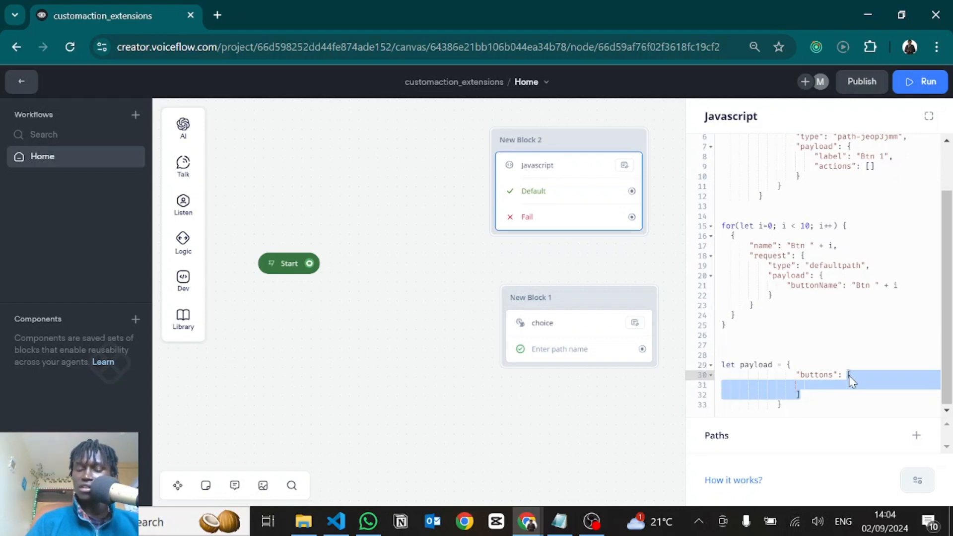
type("btn")
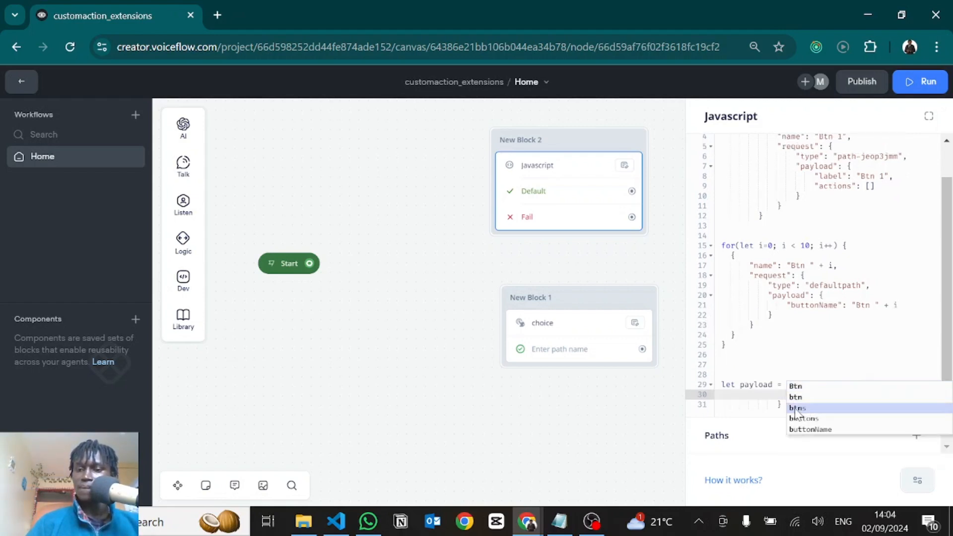
left_click(794, 408)
Wrap the button object inside the for loop in a btns.push() call
left_click_drag(735, 338, 731, 256)
key("ctrl+c")
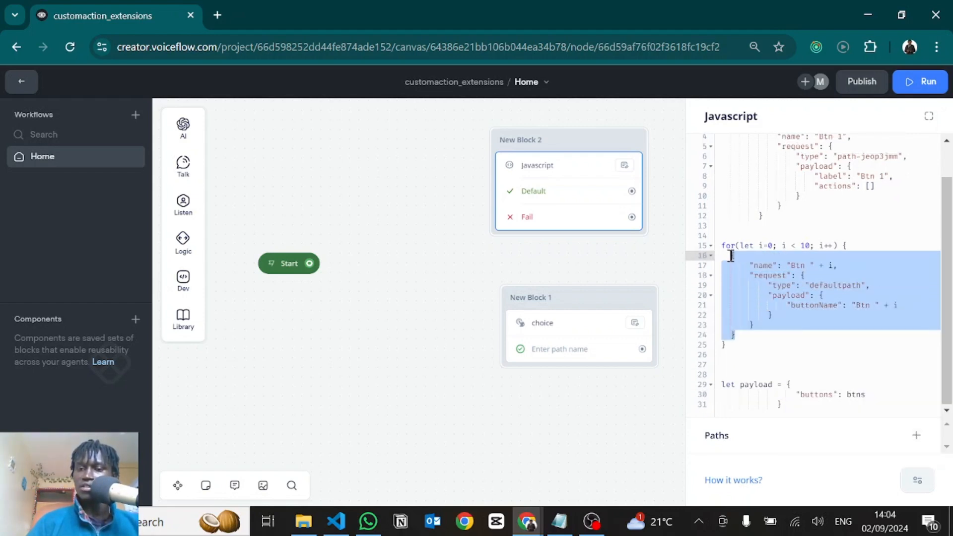
key("BackSpace")
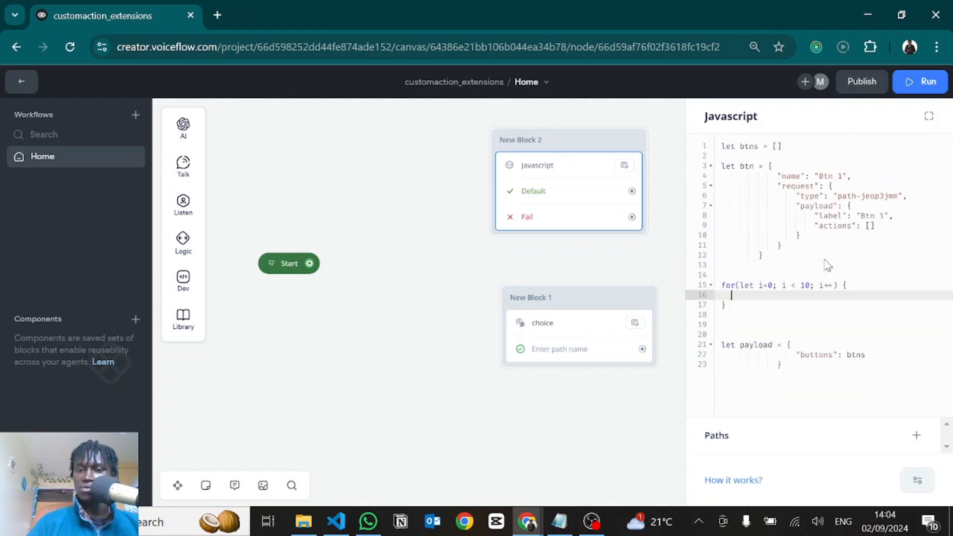
type("btns")
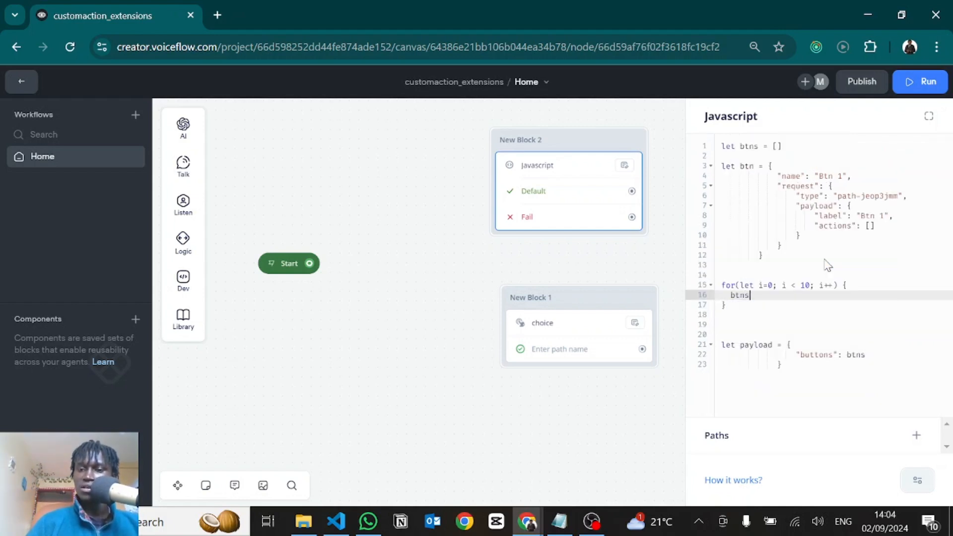
type(".push")
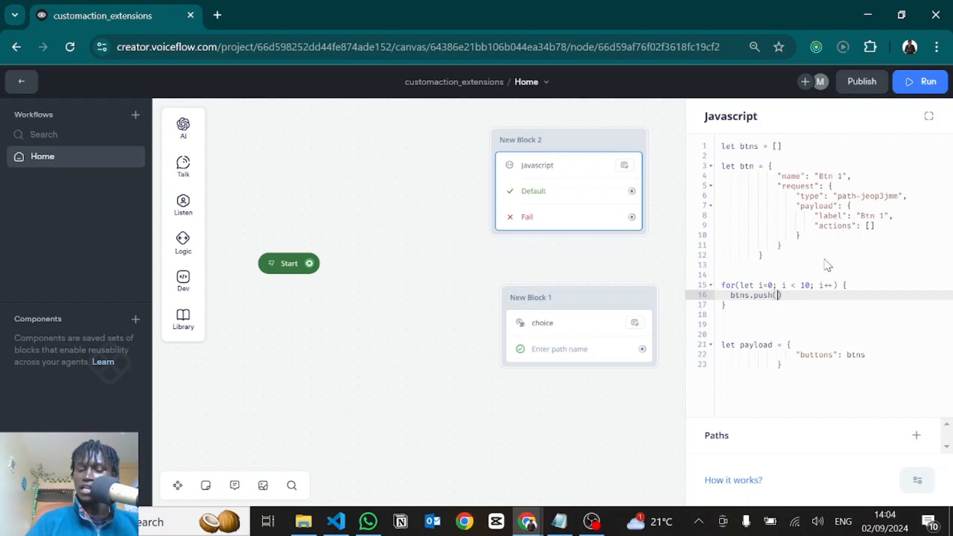
type("(")
key("ctrl+v")
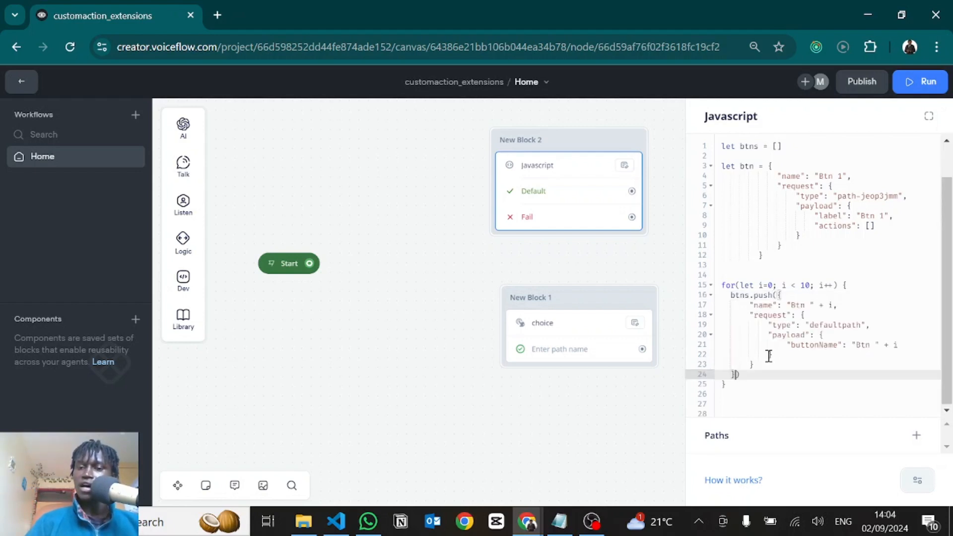
scroll(754, 335, "down", 1)
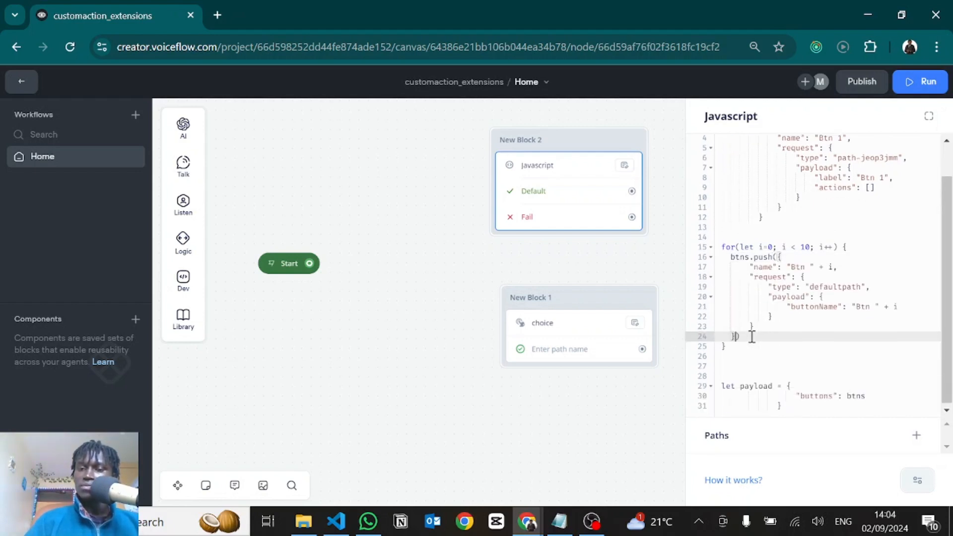
left_click(751, 358)
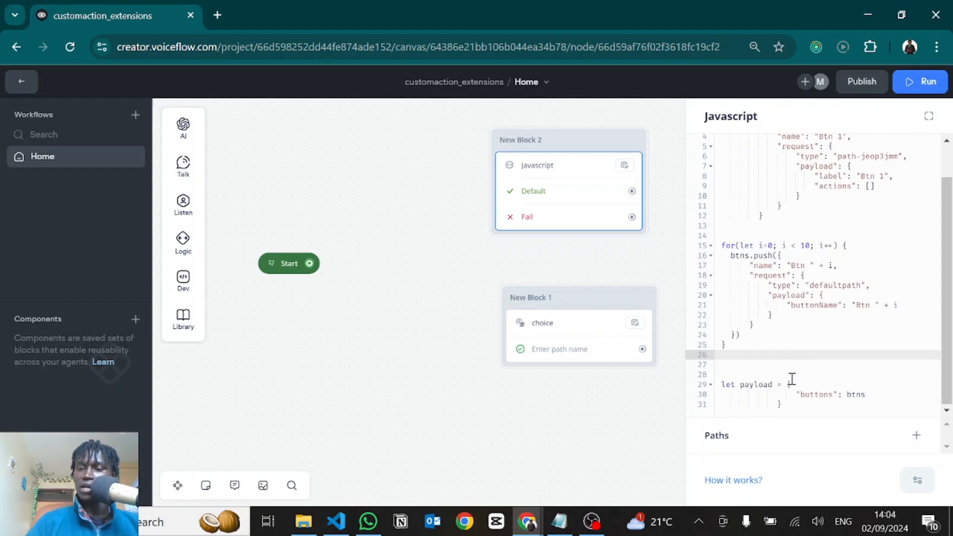
Add two empty lines below the payload declaration at the end of the code
left_click(785, 404)
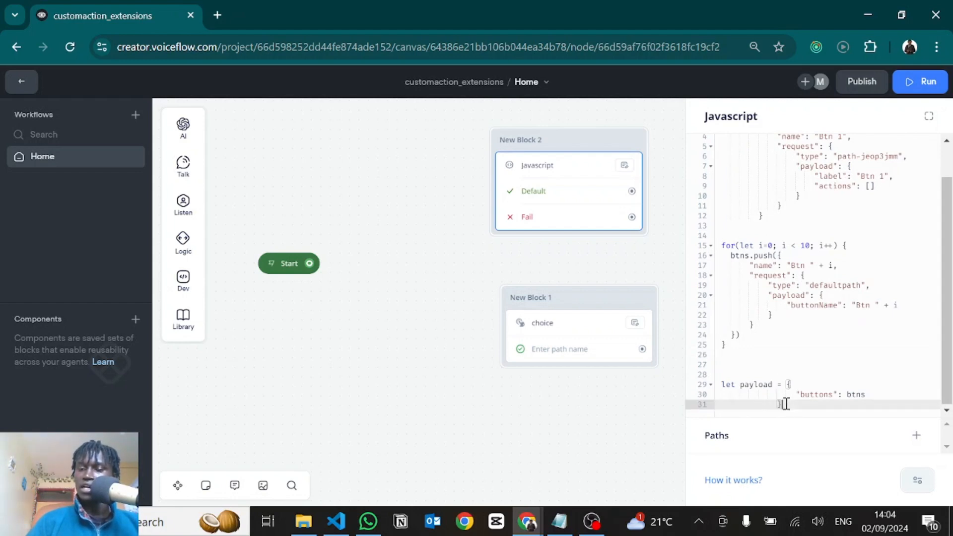
key("Return")
key("Return")
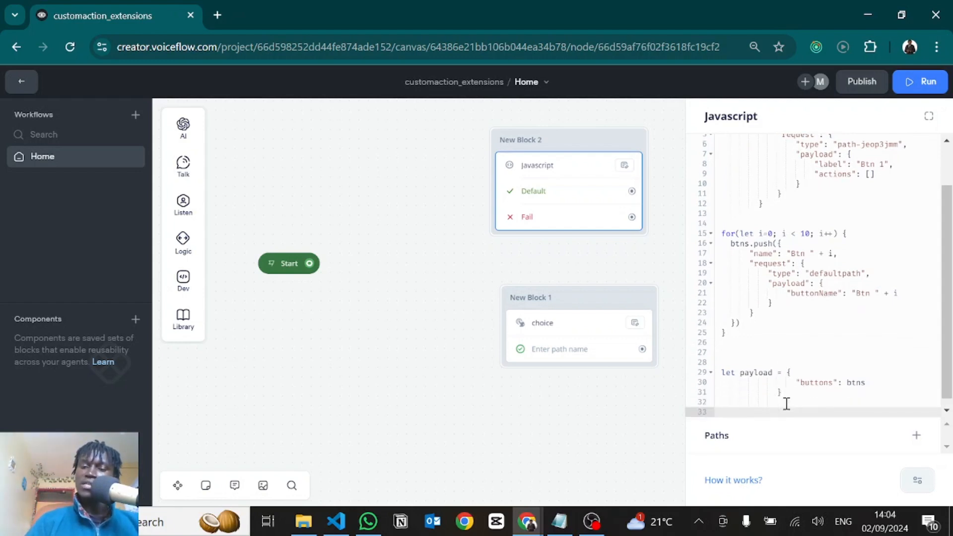
left_click_drag(749, 373, 805, 396)
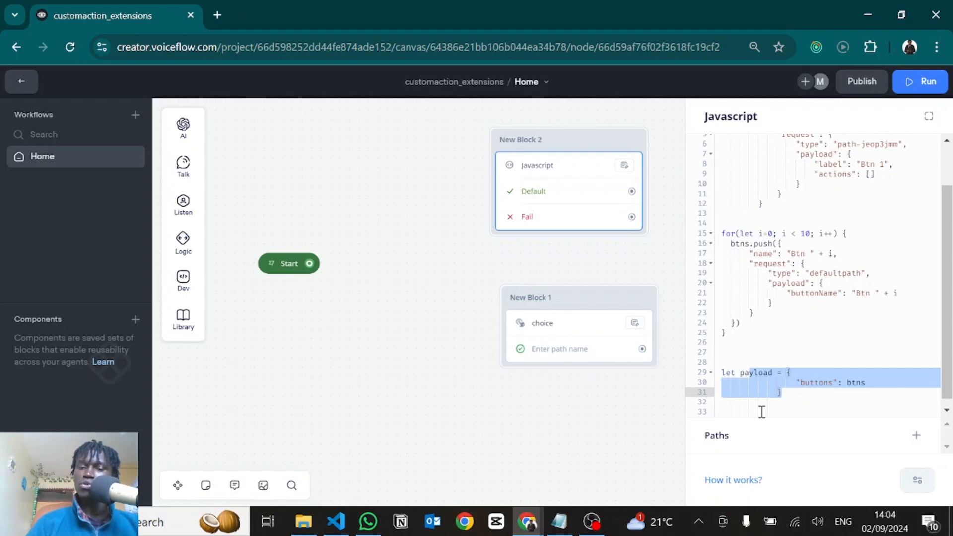
scroll(772, 411, "down", 1)
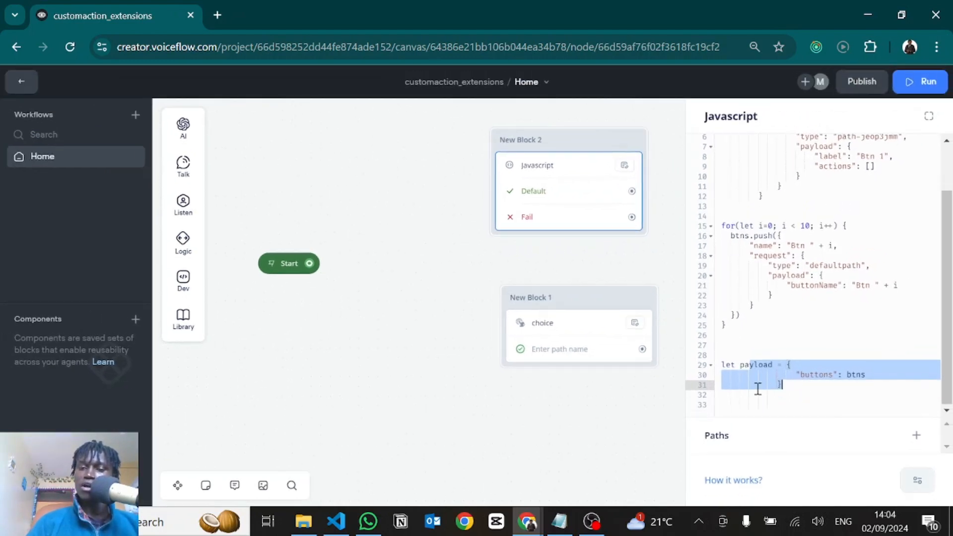
left_click(739, 405)
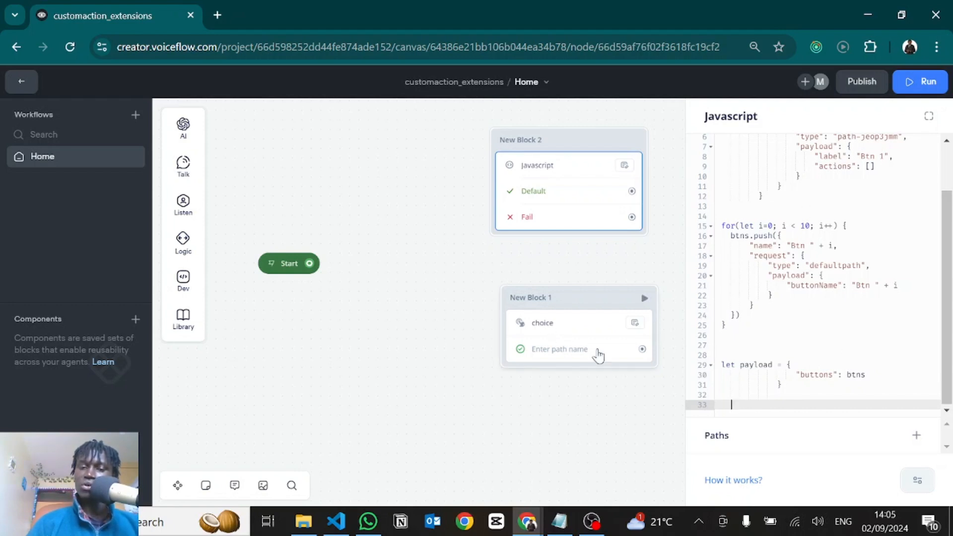
Create a new project variable named payload
left_click(19, 83)
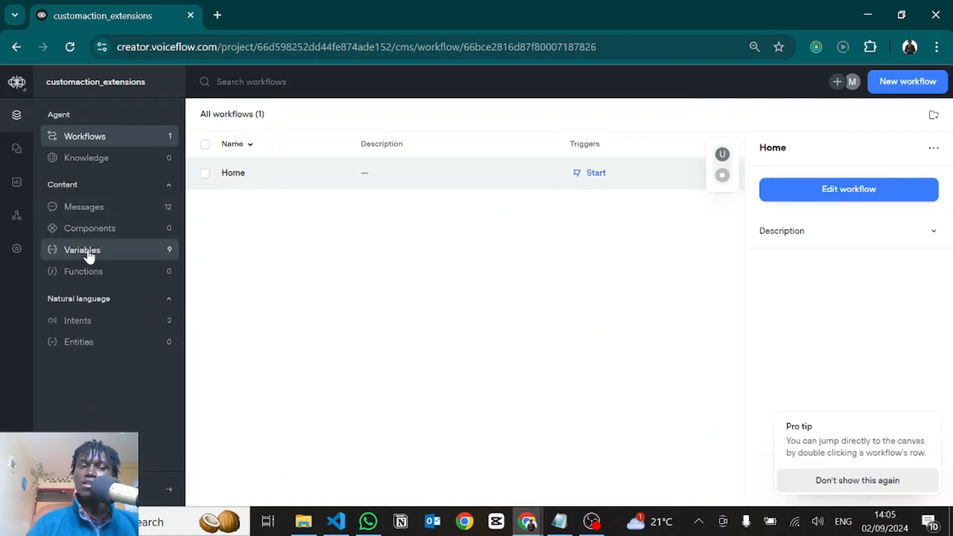
left_click(87, 250)
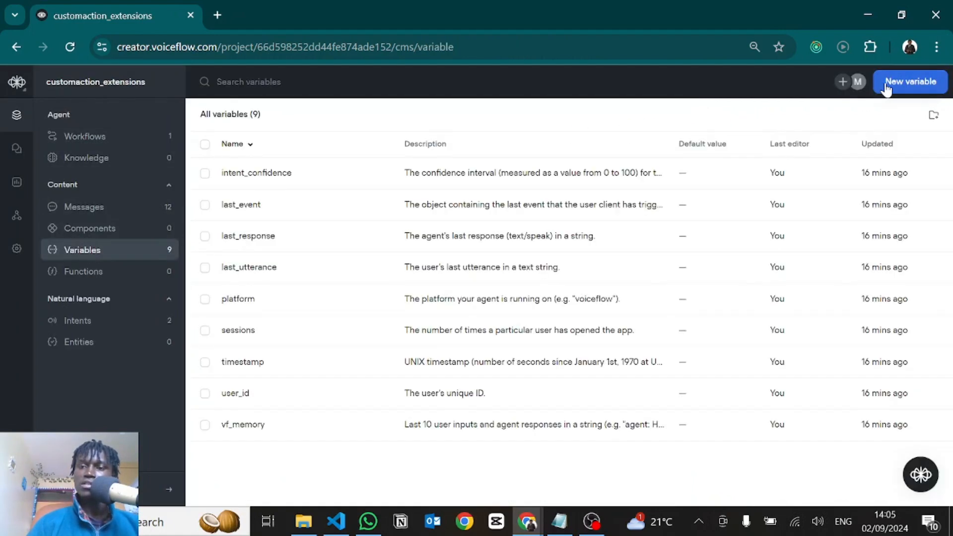
left_click(888, 86)
type("payload")
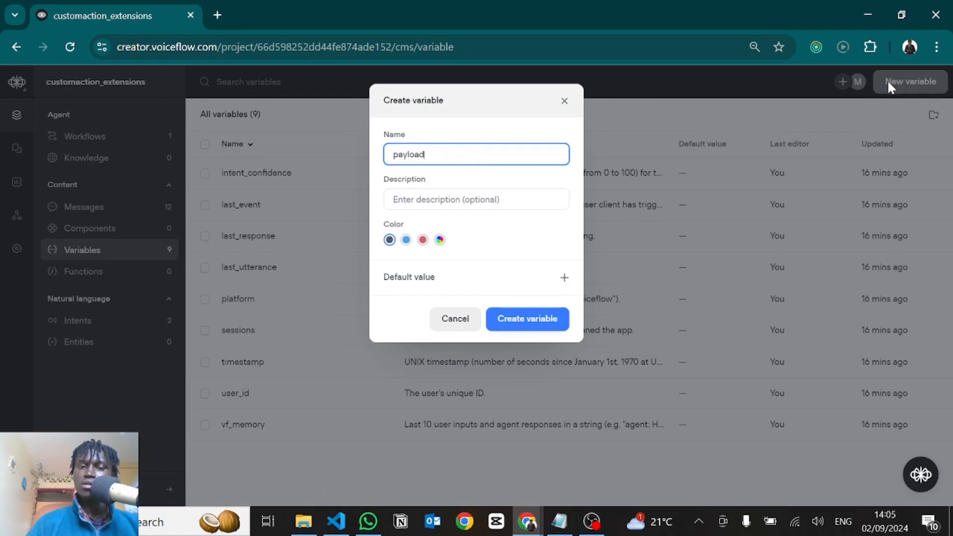
key("Return")
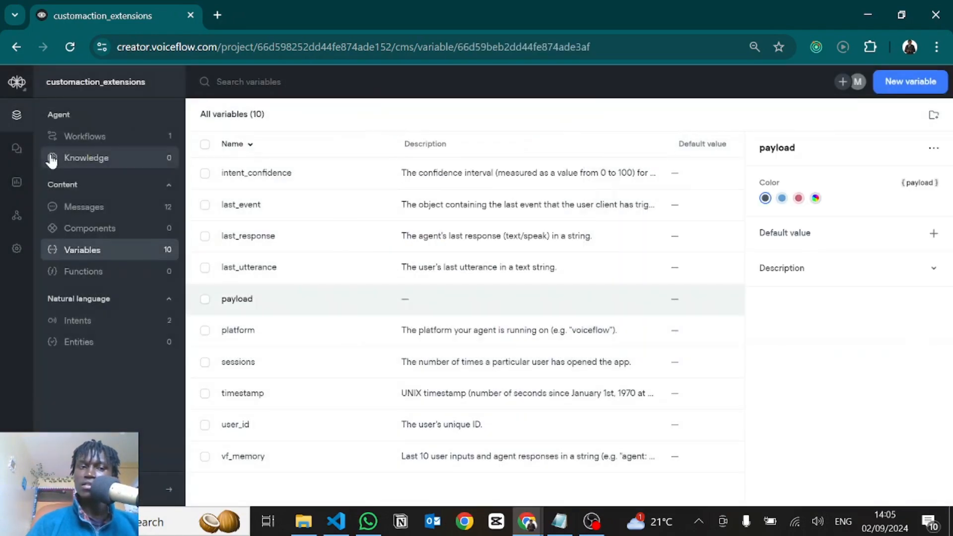
Return to the Home workflow's JavaScript code and add payload = JSON.stringify() below the payload declaration
left_click(64, 140)
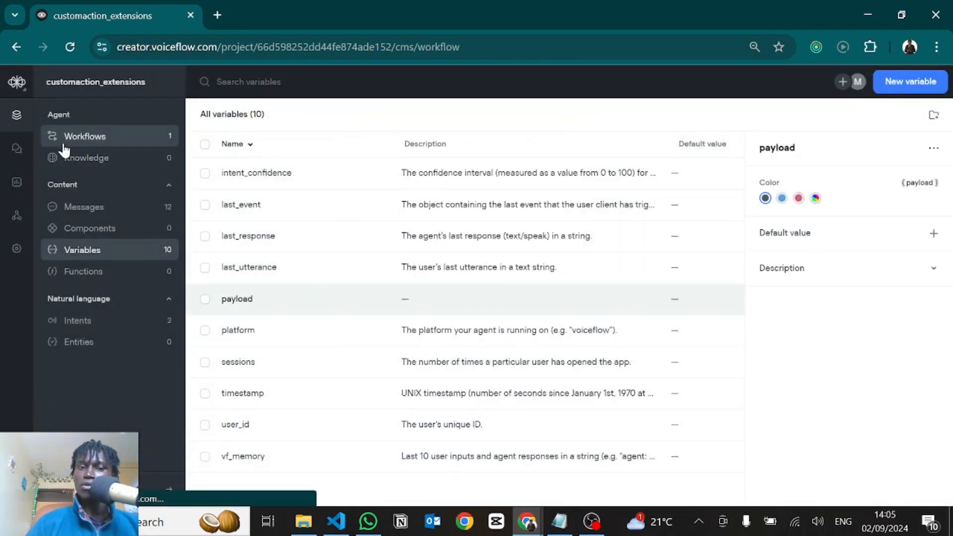
left_click(554, 170)
left_click(555, 170)
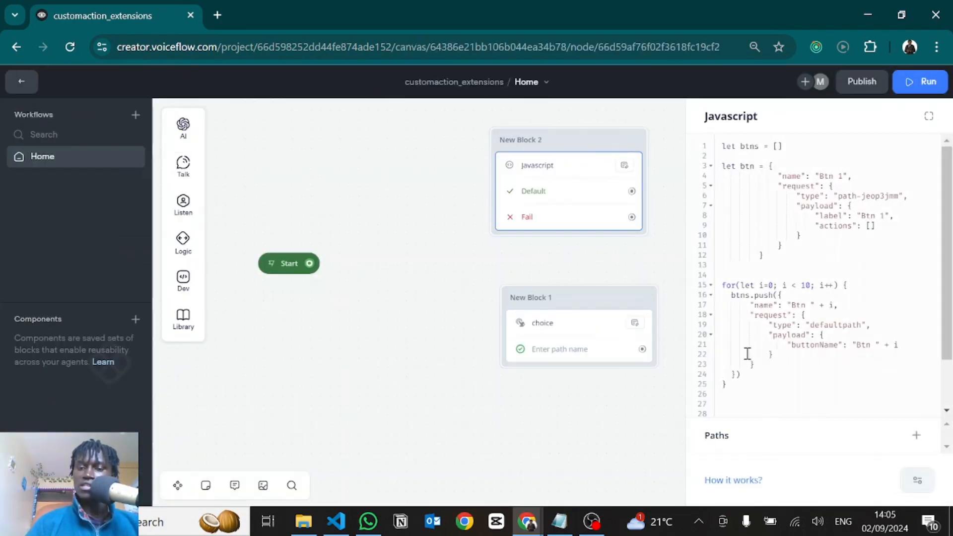
scroll(744, 345, "down", 2)
left_click(800, 388)
key("Return")
key("Return")
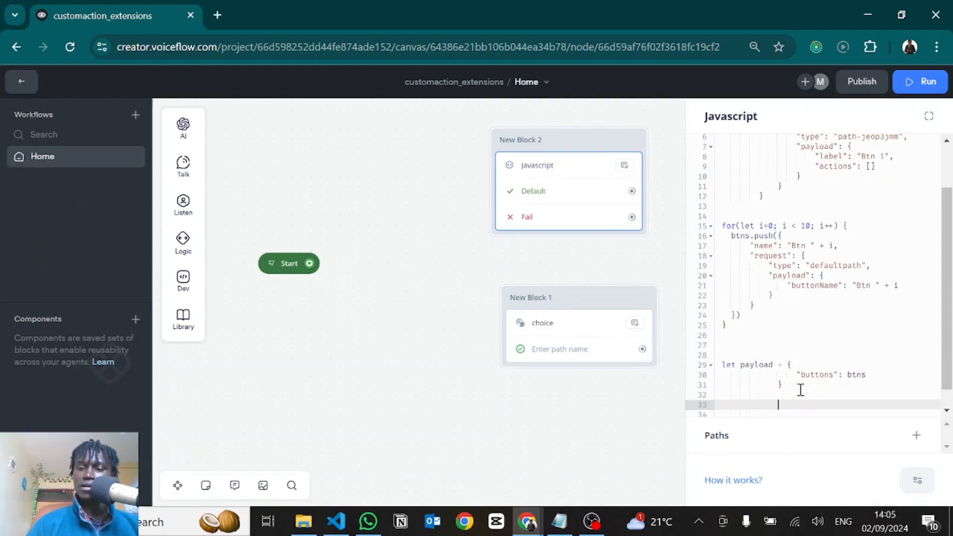
type("payload ")
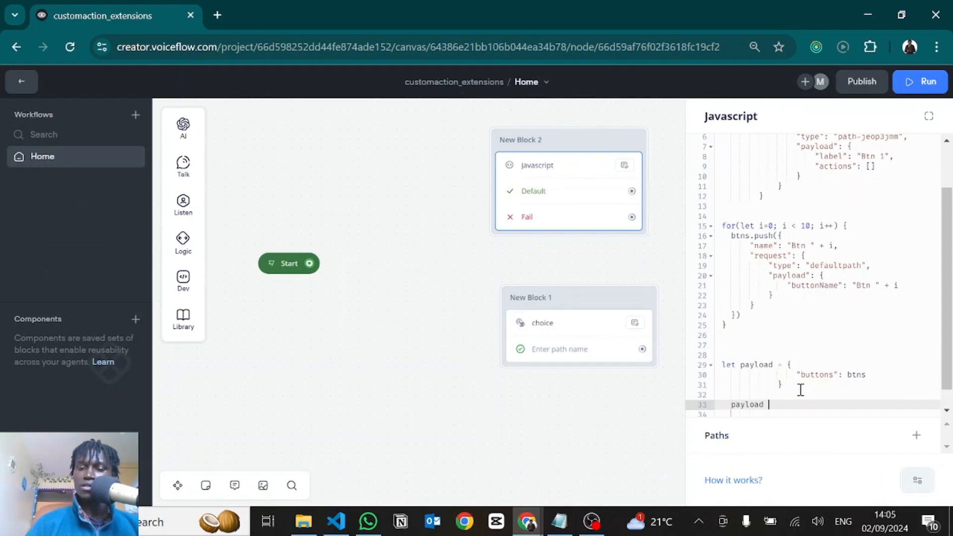
type("= JSON")
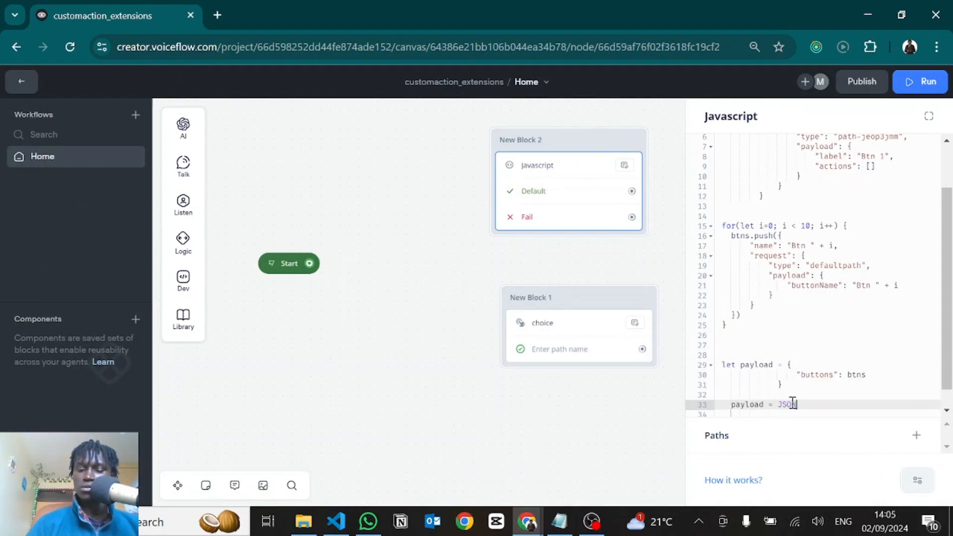
type(".stringify()")
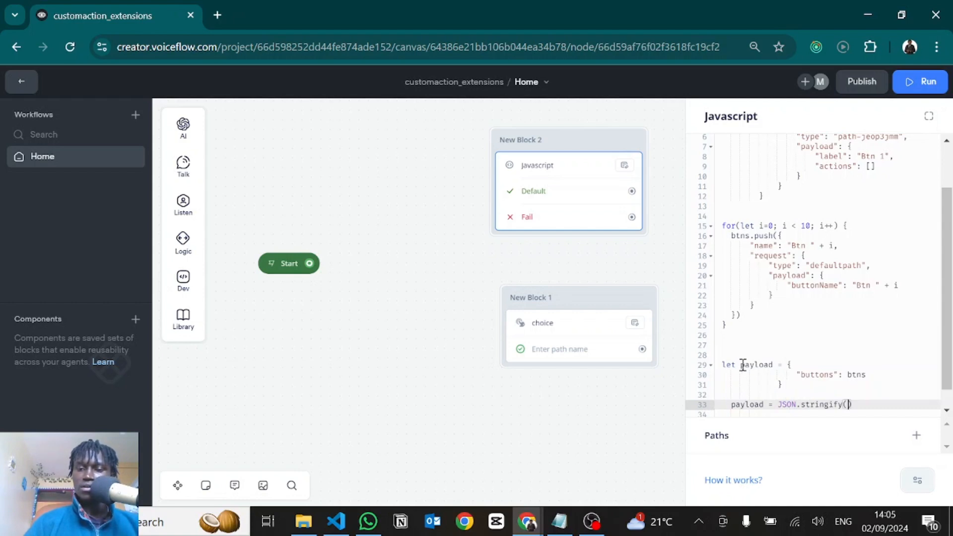
Rename the declared payload object to jsPayload and pass jsPayload to JSON.stringify()
left_click(740, 365)
type("js")
key("Right")
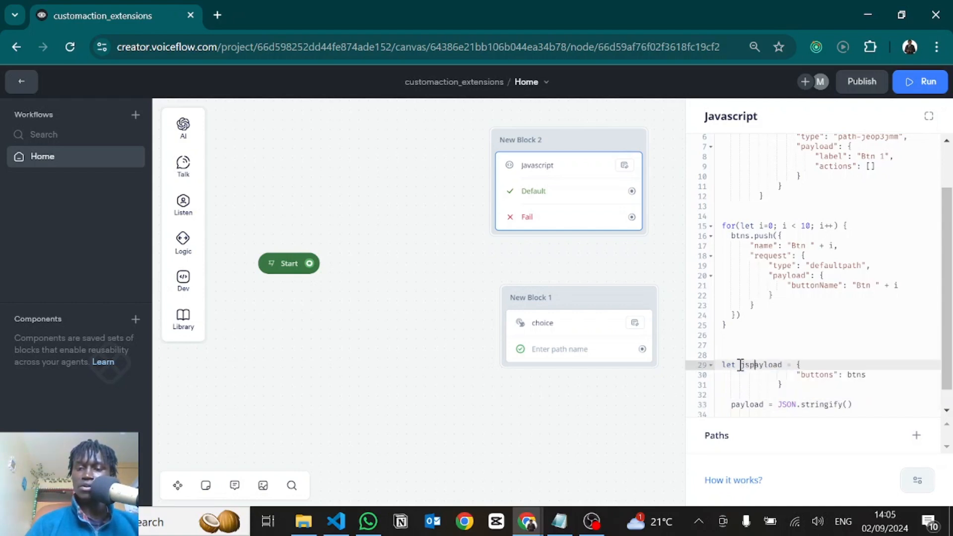
key("BackSpace")
type("P")
left_click(847, 405)
type("js")
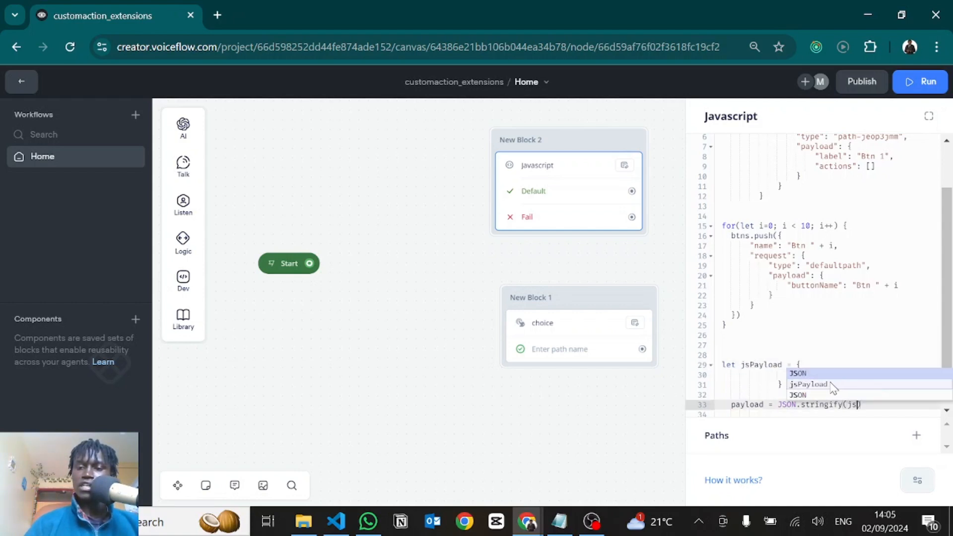
left_click(832, 386)
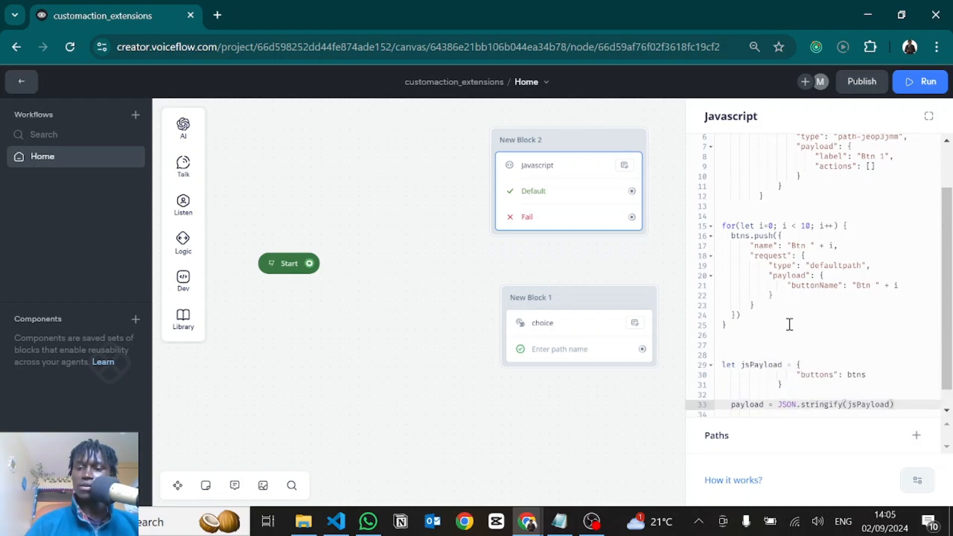
scroll(773, 382, "down", 1)
left_click(735, 397)
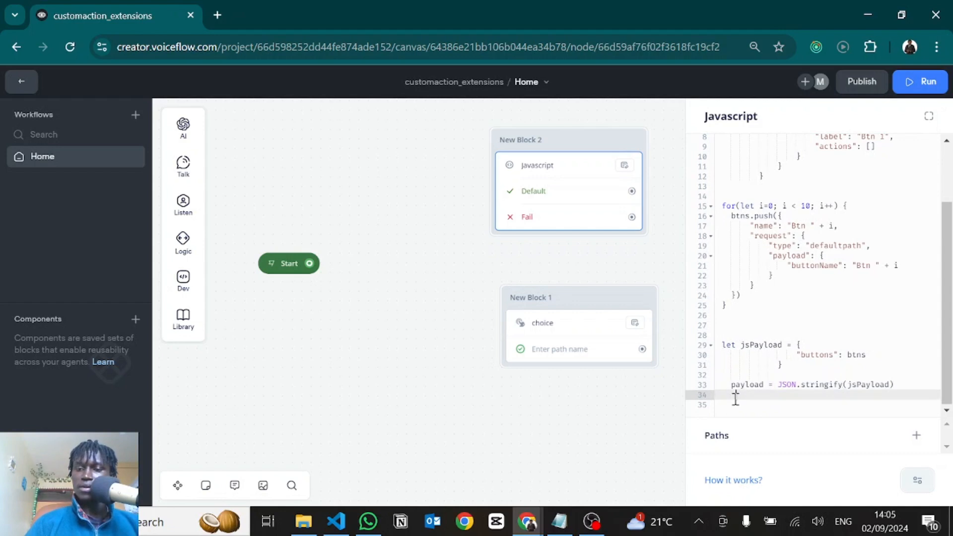
Replace the choice custom action's JSON action body with {payload}
left_click(623, 426)
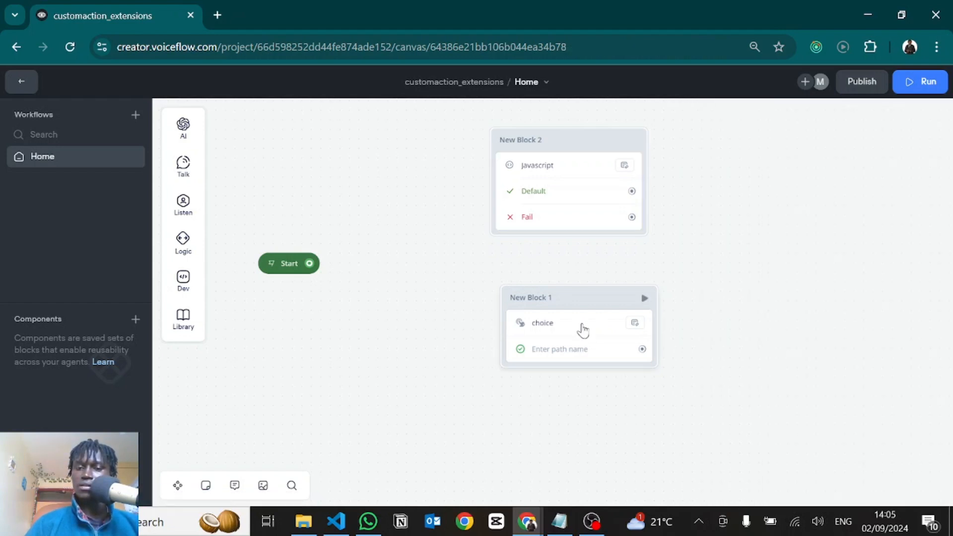
left_click(583, 330)
left_click(748, 208)
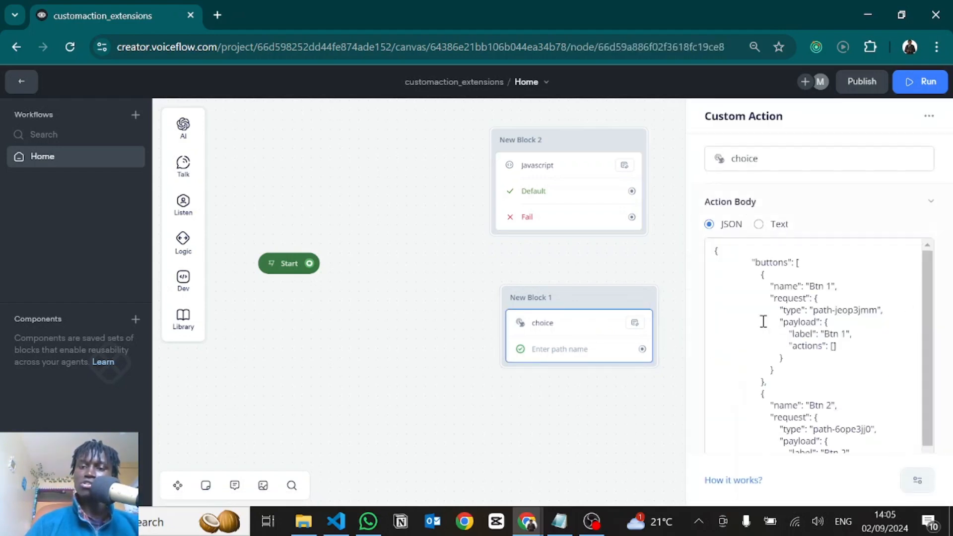
left_click(763, 321)
key("ctrl+a")
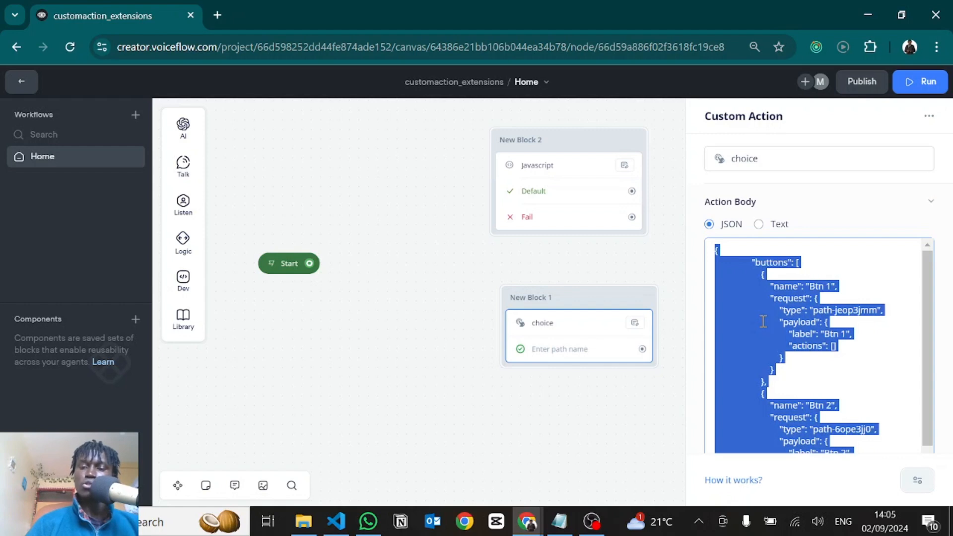
key("BackSpace")
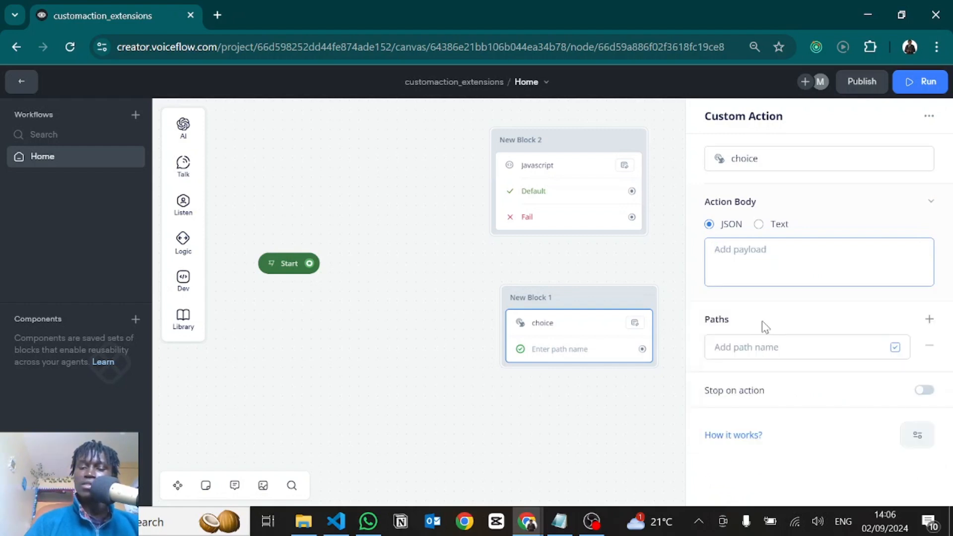
type("{payload")
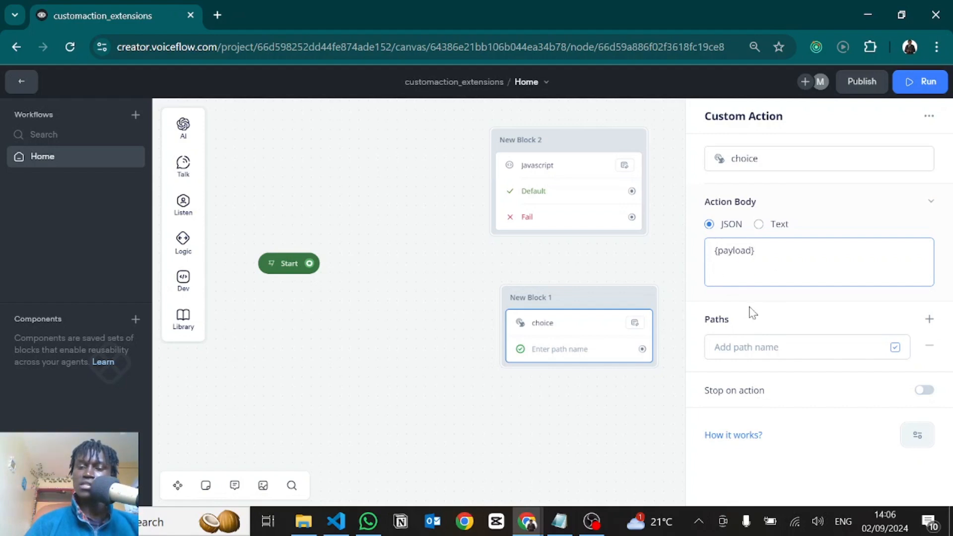
Copy the request type defaultpath from the button loop code and use it as the choice action's path name
left_click(729, 348)
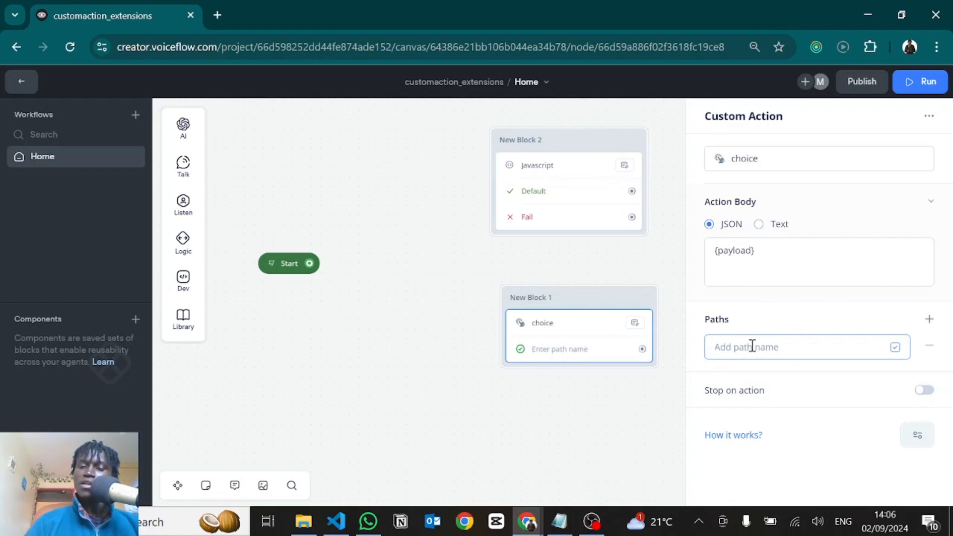
left_click(570, 171)
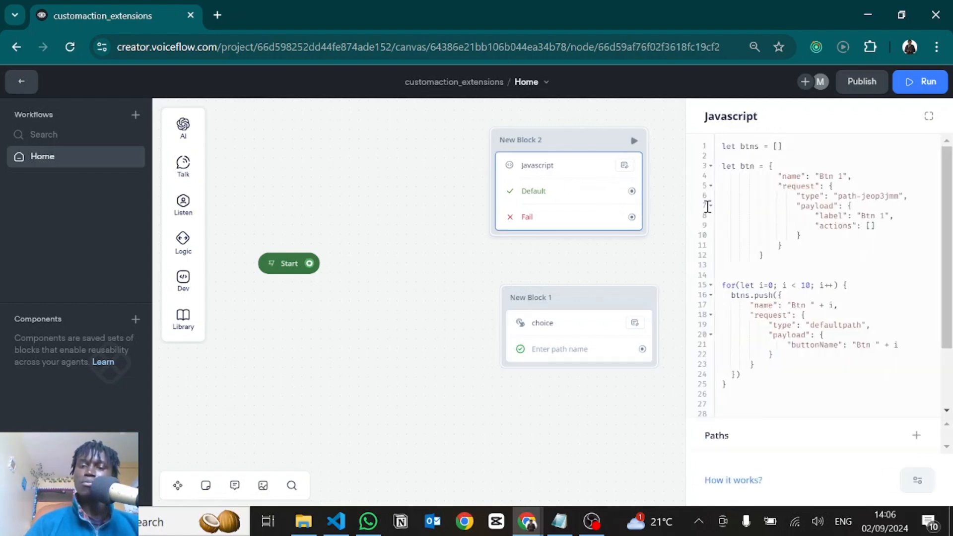
left_click_drag(811, 328, 863, 324)
key("ctrl+c")
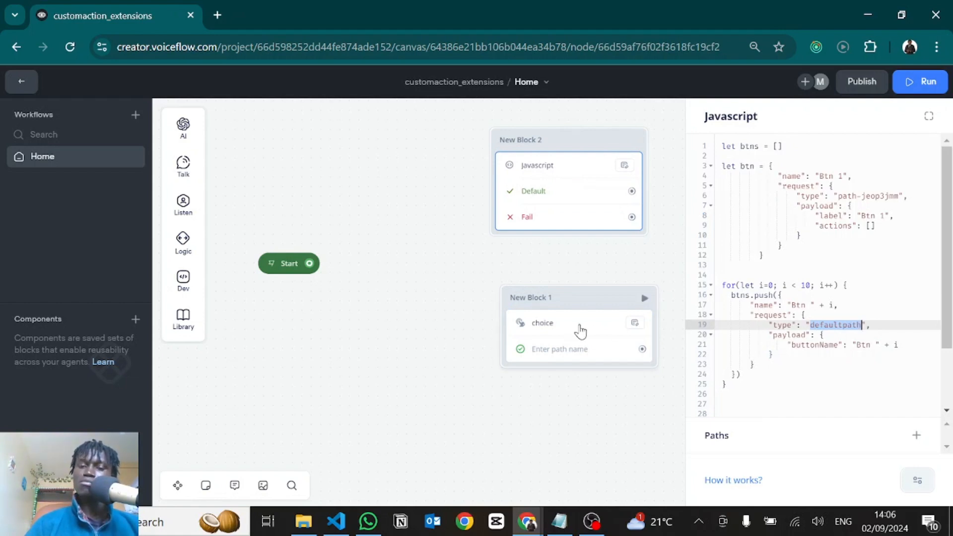
left_click(565, 341)
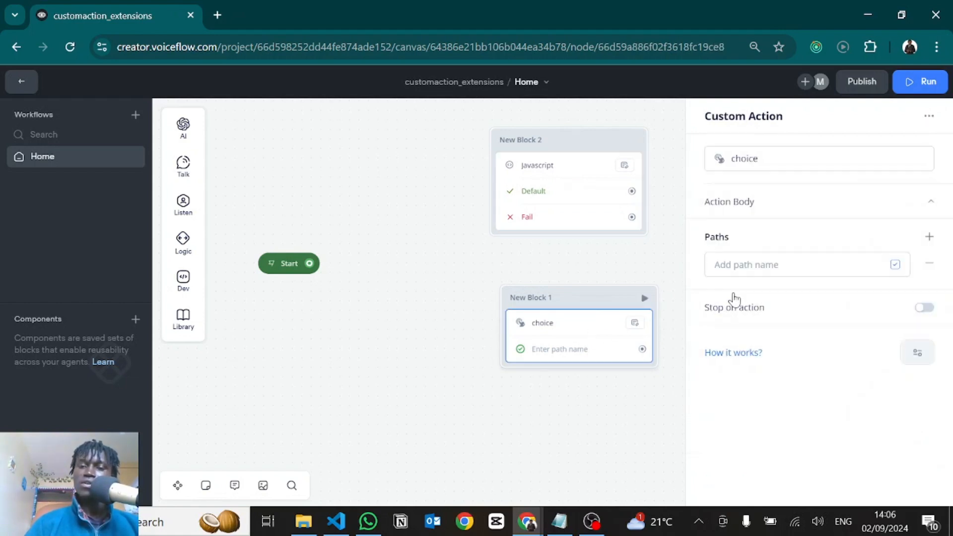
left_click(739, 259)
key("ctrl+v")
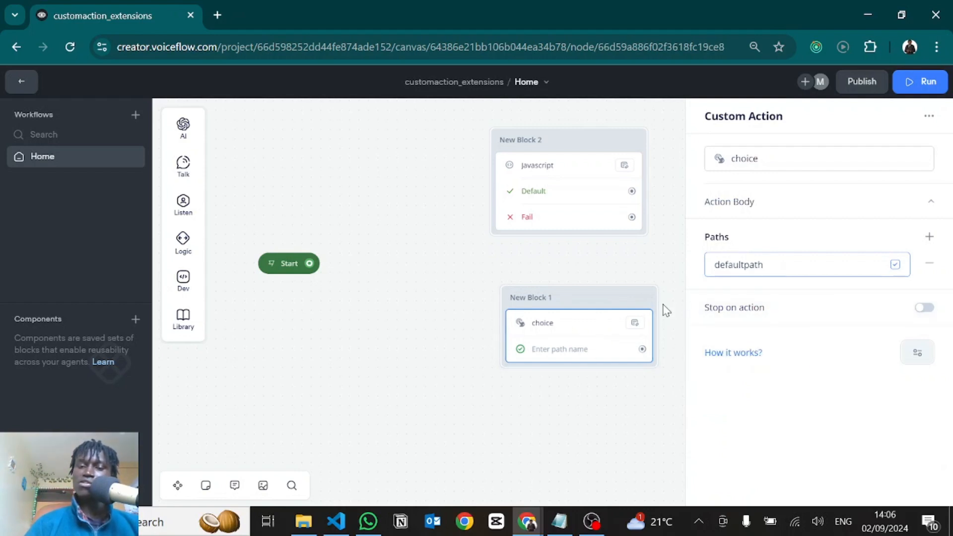
Change the request type in the button loop to defaultpath1 and rename the choice action's path to defaultpath1
left_click(549, 188)
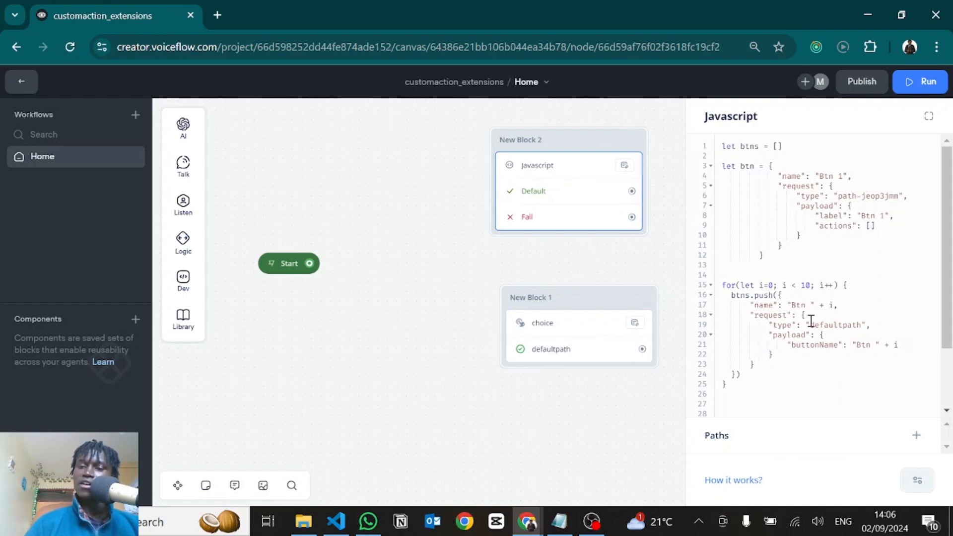
left_click_drag(810, 324, 865, 329)
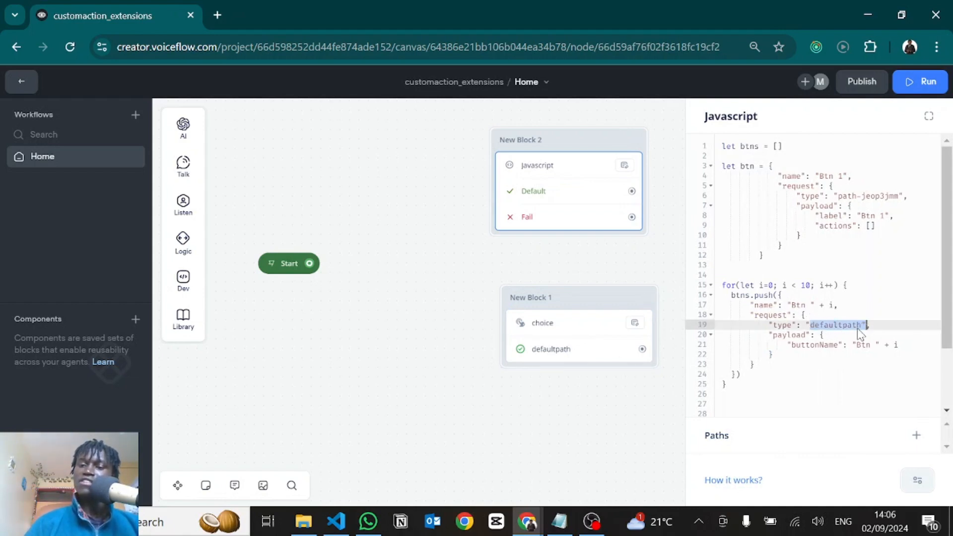
left_click(863, 325)
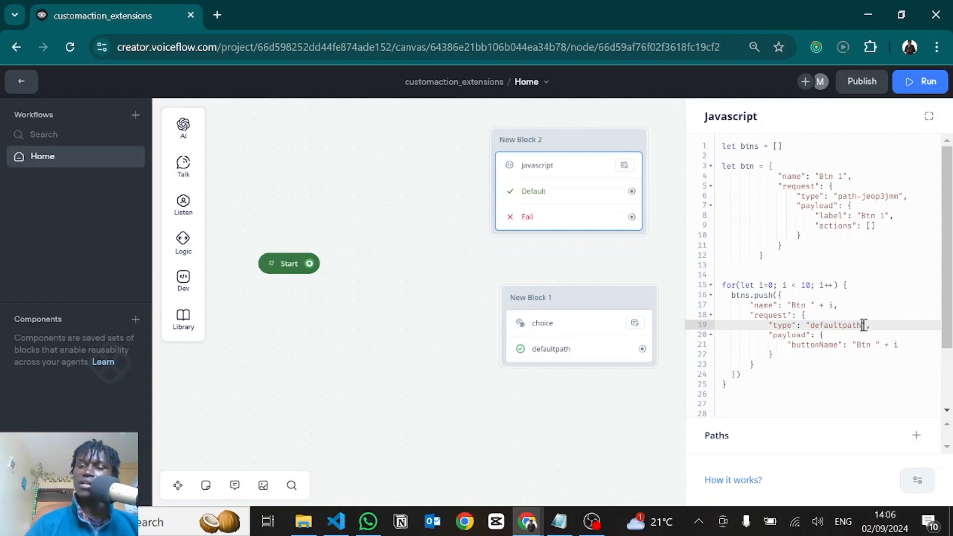
left_click(596, 347)
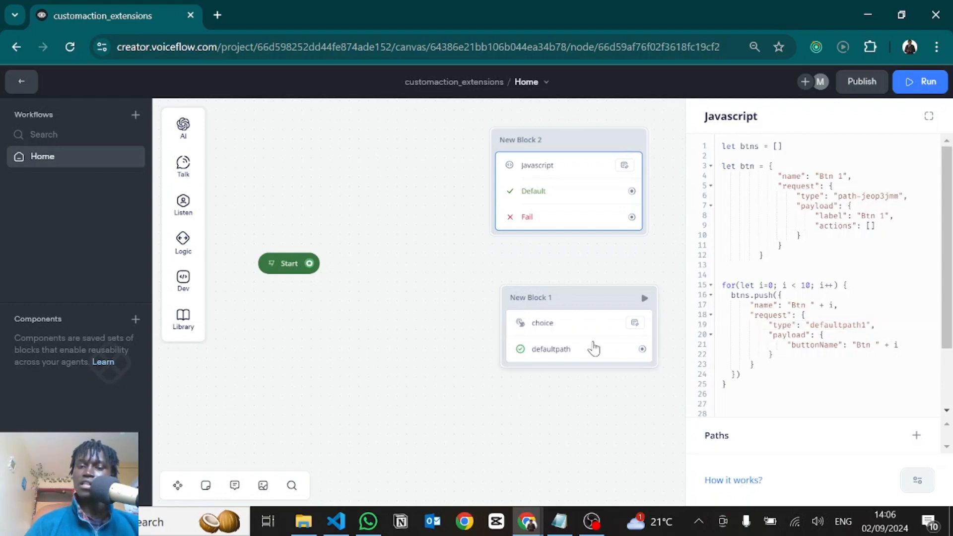
left_click(770, 266)
type("1")
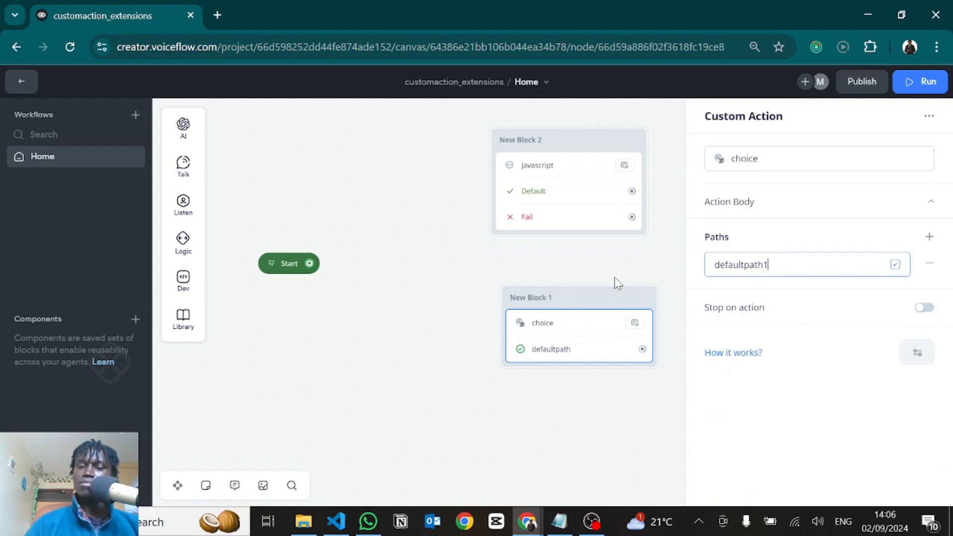
Connect Start to New Block 2, and link that block's Default and Fail paths to New Block 1
left_click_drag(309, 263, 508, 145)
left_click_drag(632, 192, 578, 317)
left_click_drag(632, 217, 606, 302)
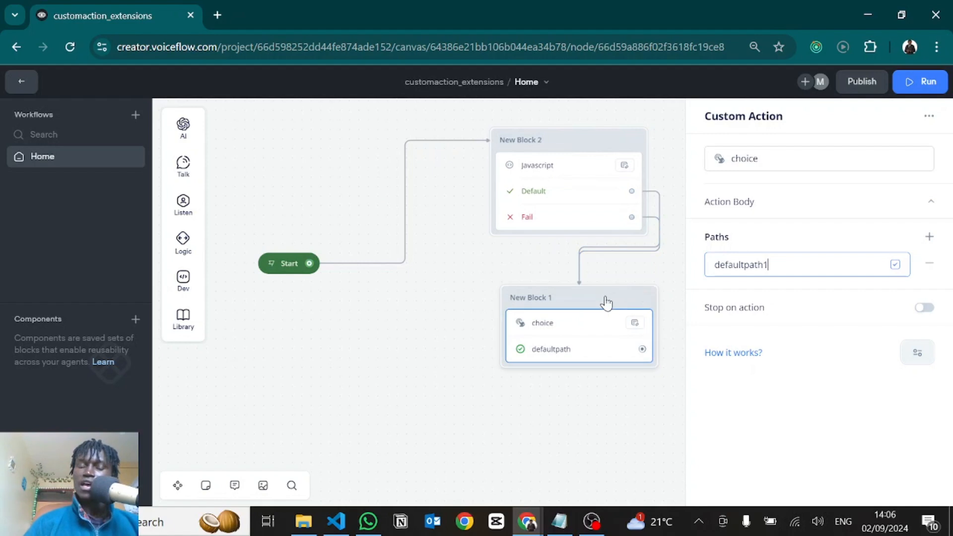
left_click(644, 378)
Add a new JavaScript block connected to the choice action's defaultpath1 path
left_click_drag(642, 348, 706, 308)
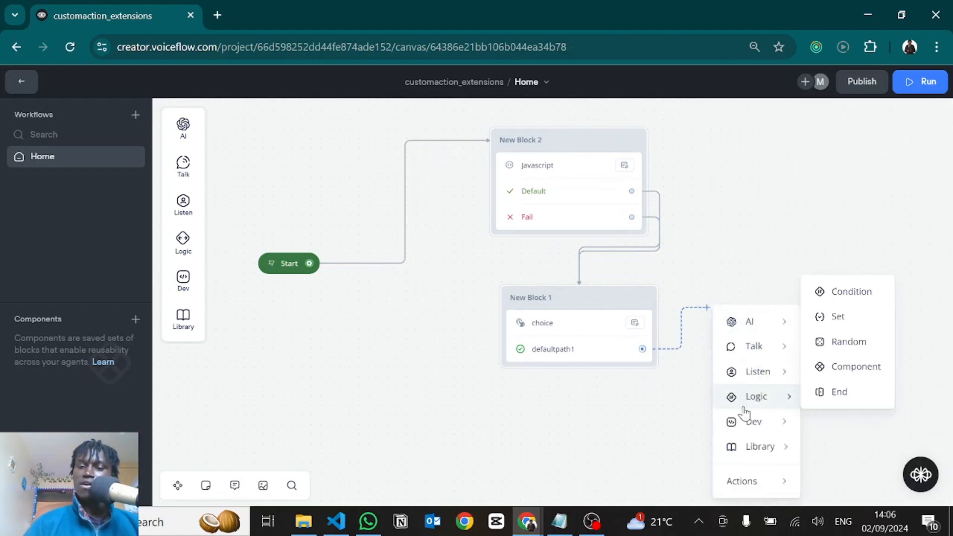
mouse_move(746, 434)
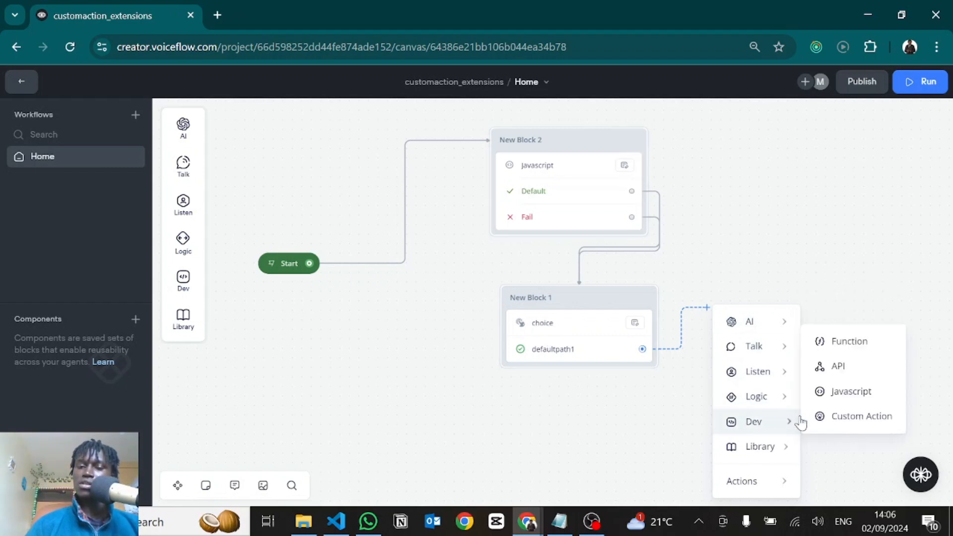
left_click(839, 392)
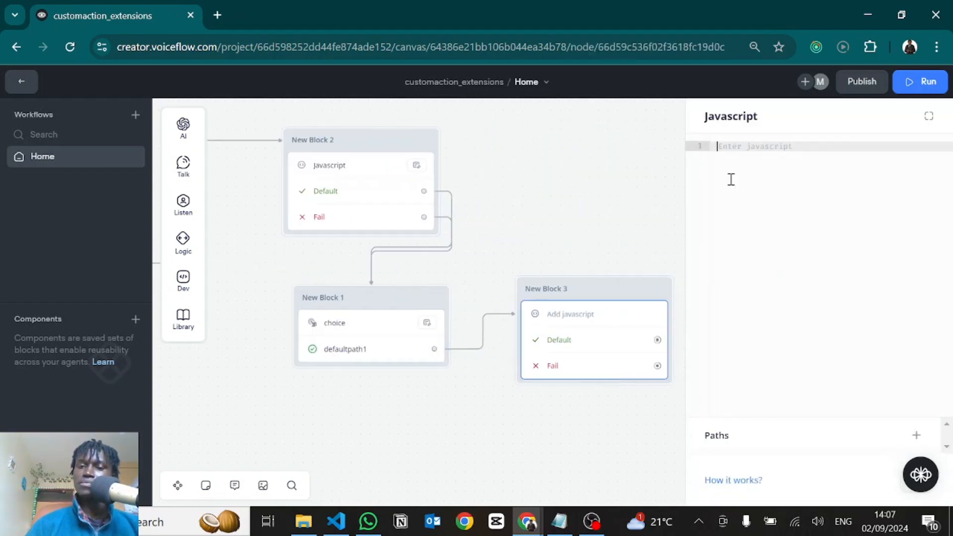
Begin the new block's code with an assignment of last_event.payload. to the payload variable
type("pay")
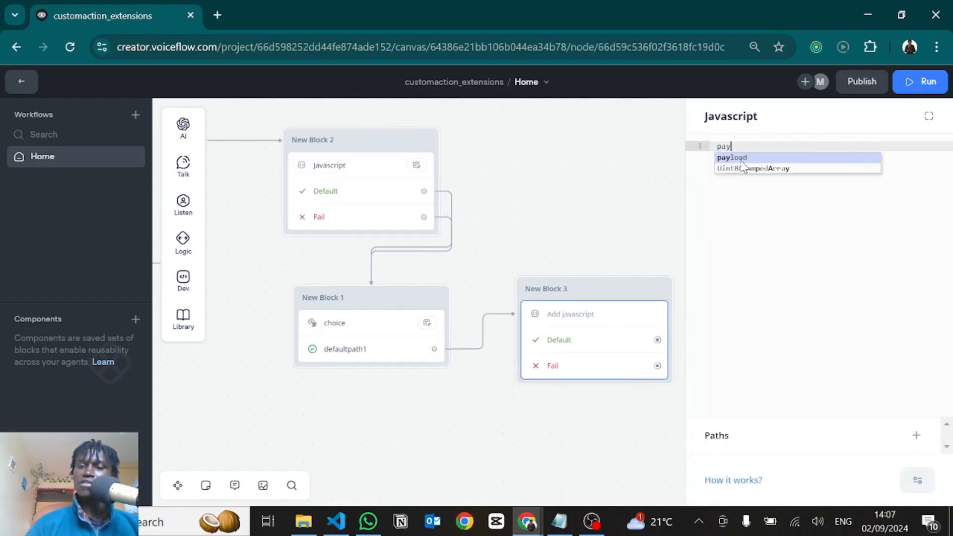
key("Return")
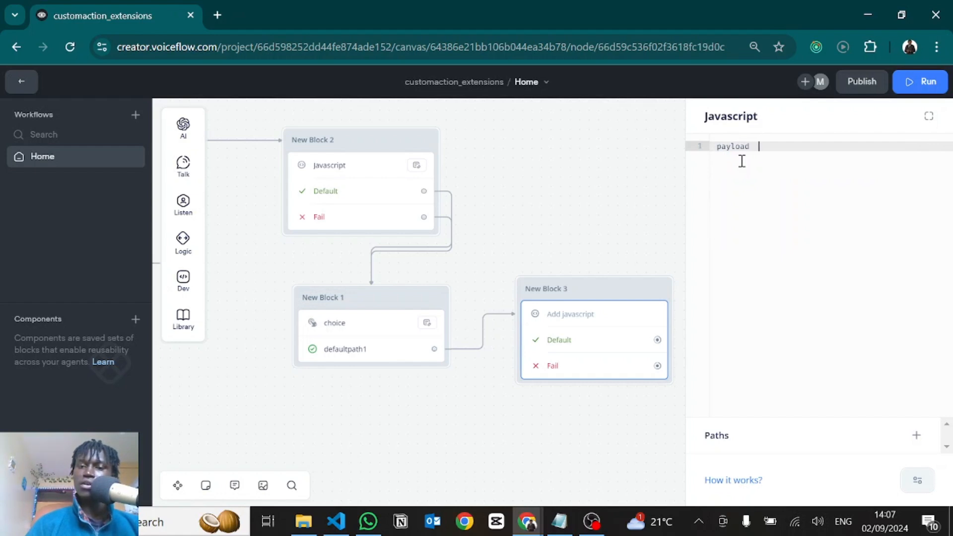
type("= last")
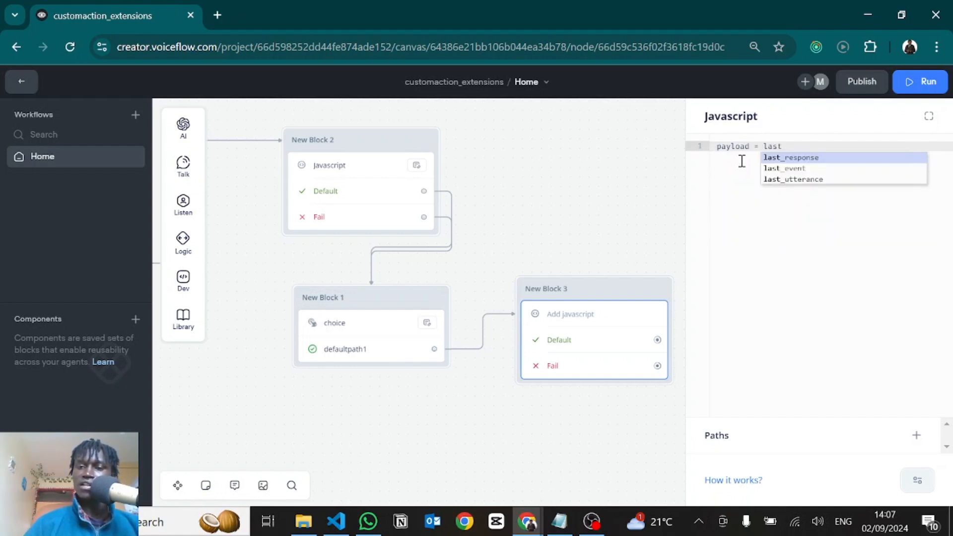
key("Down")
key("Return")
type(".")
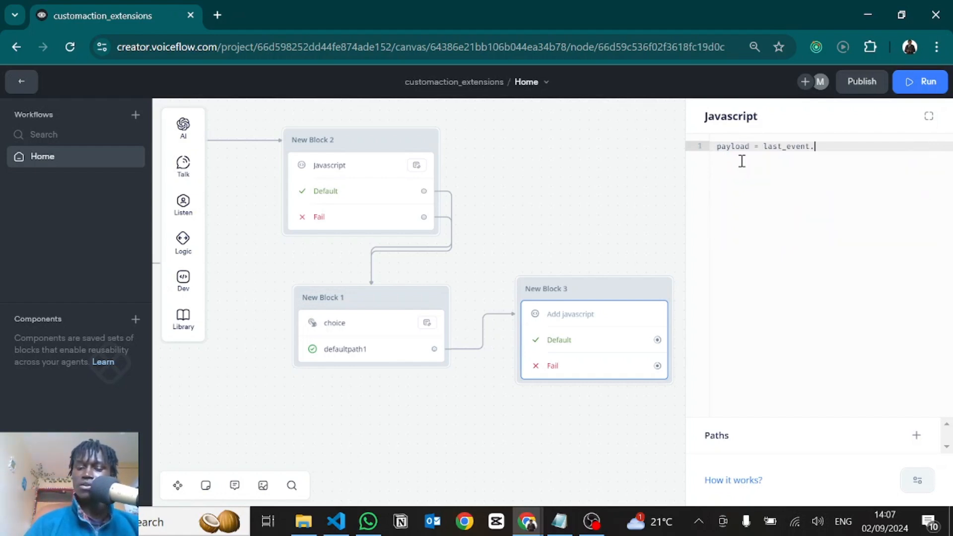
type("payloa")
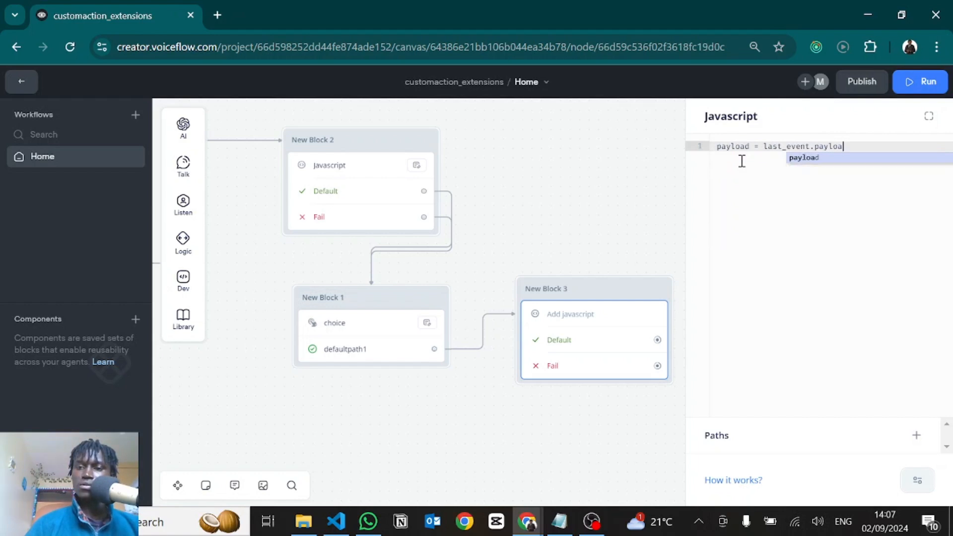
type("d.")
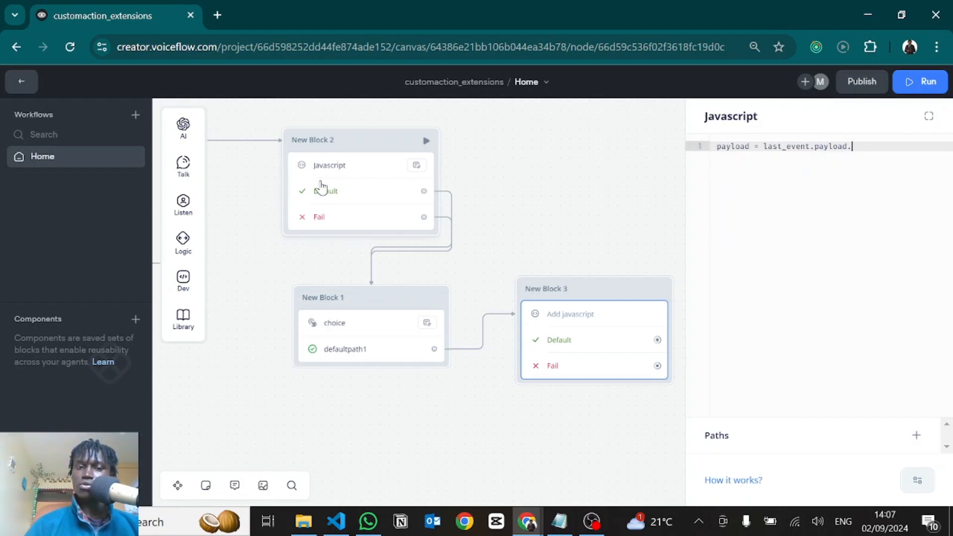
Copy the buttonName key from the button loop's request payload and complete the assignment as payload = last_event.payload.buttonName
left_click(320, 188)
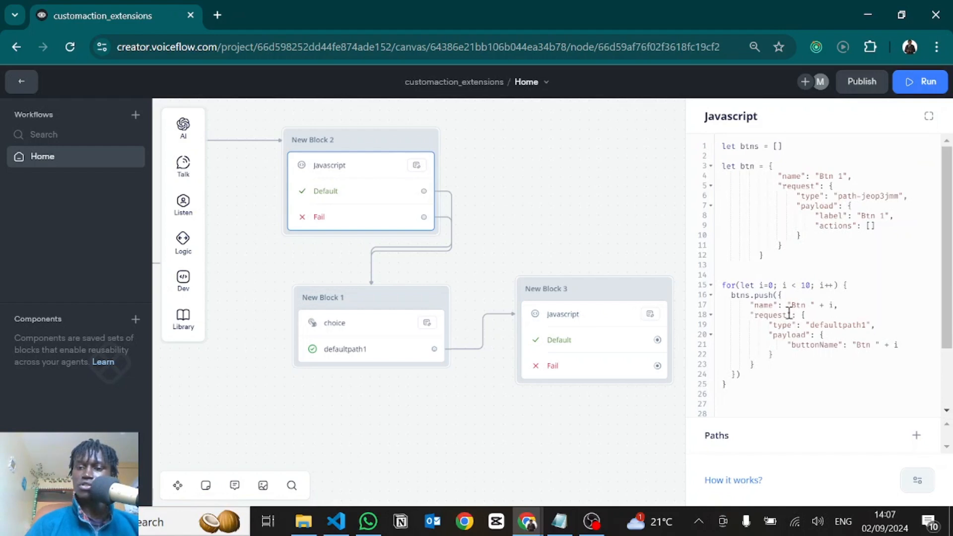
left_click_drag(802, 314, 775, 364)
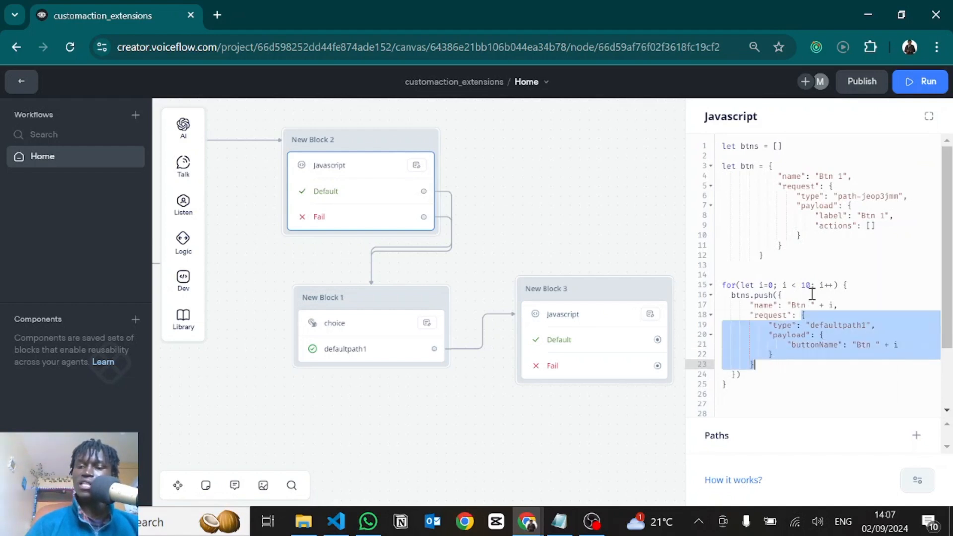
double_click(789, 335)
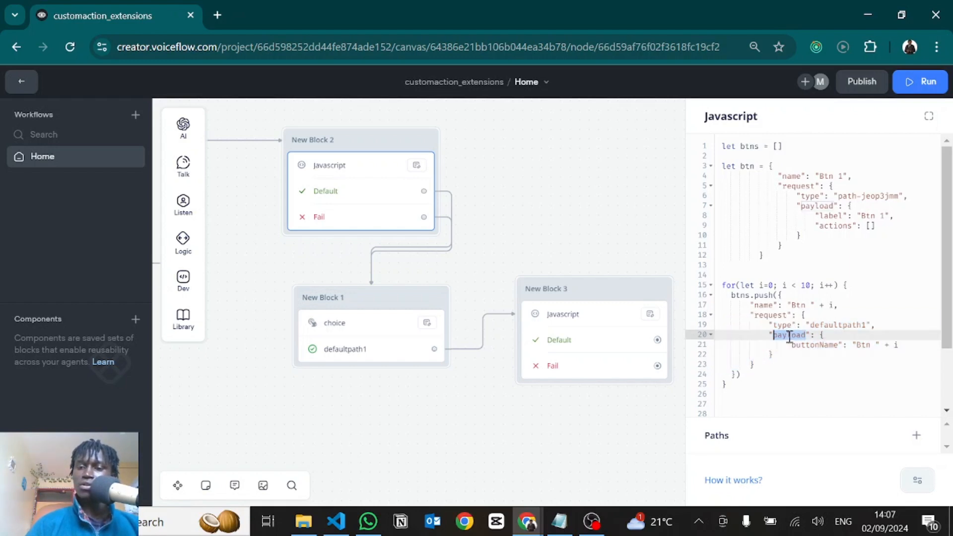
double_click(812, 344)
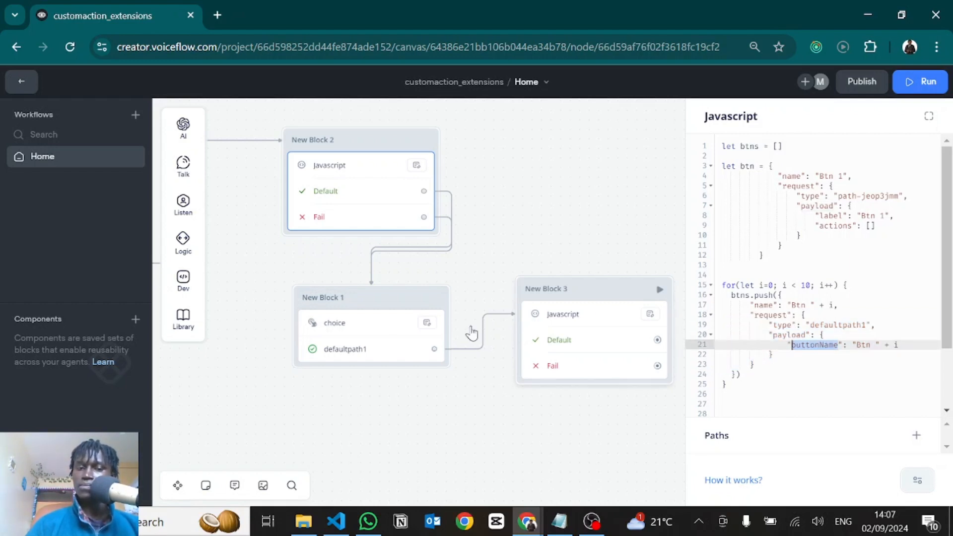
left_click(575, 343)
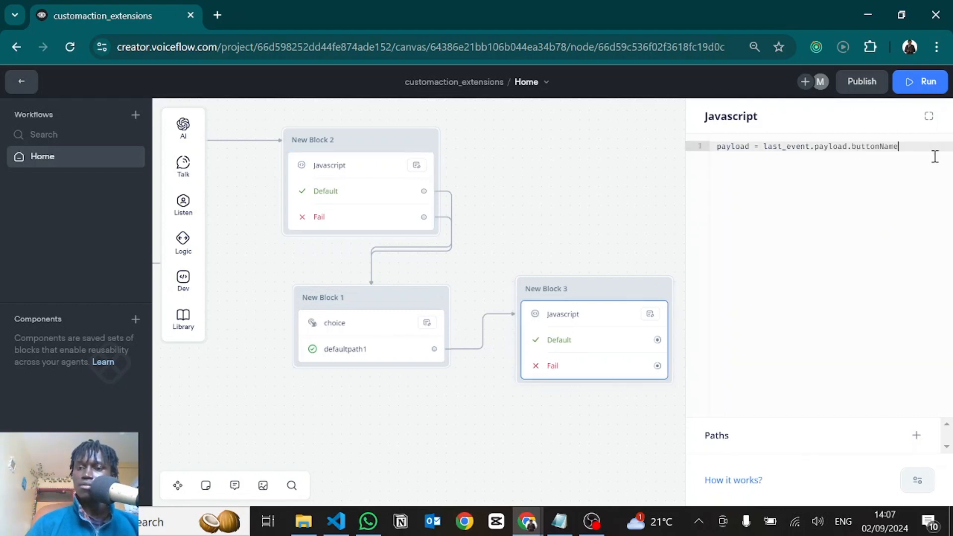
key("Return")
key("Return")
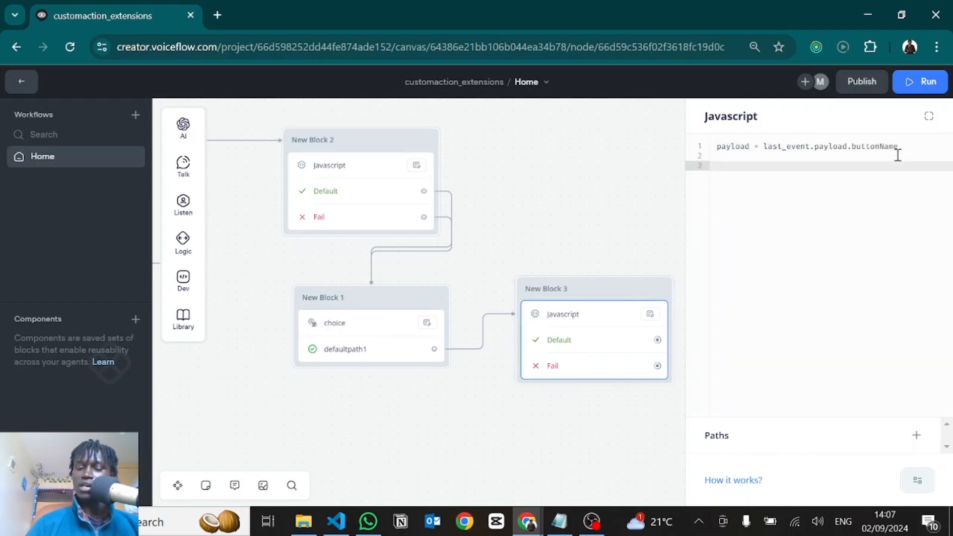
type("payload")
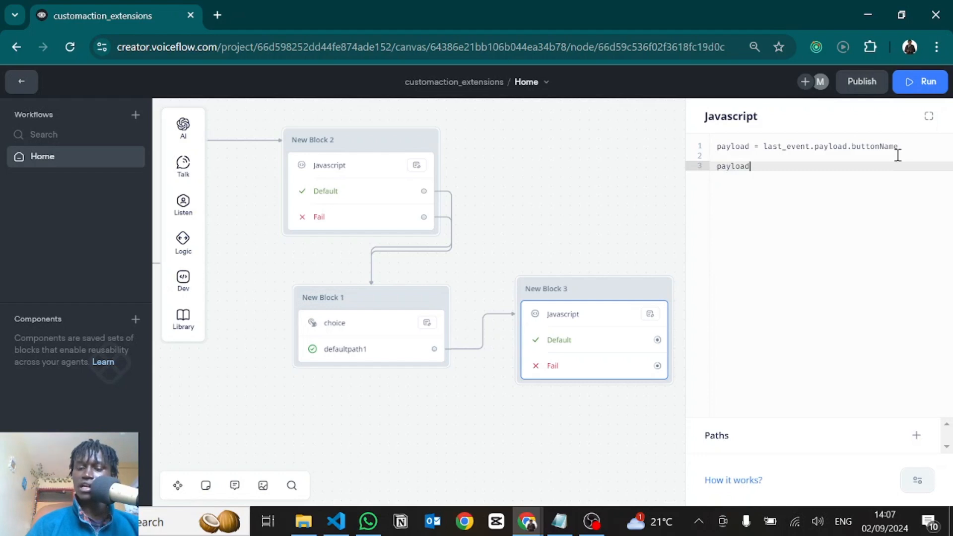
type("JSON")
key("ctrl+BackSpace")
Add a Message block connected to the Default path of New Block 3
left_click(569, 423)
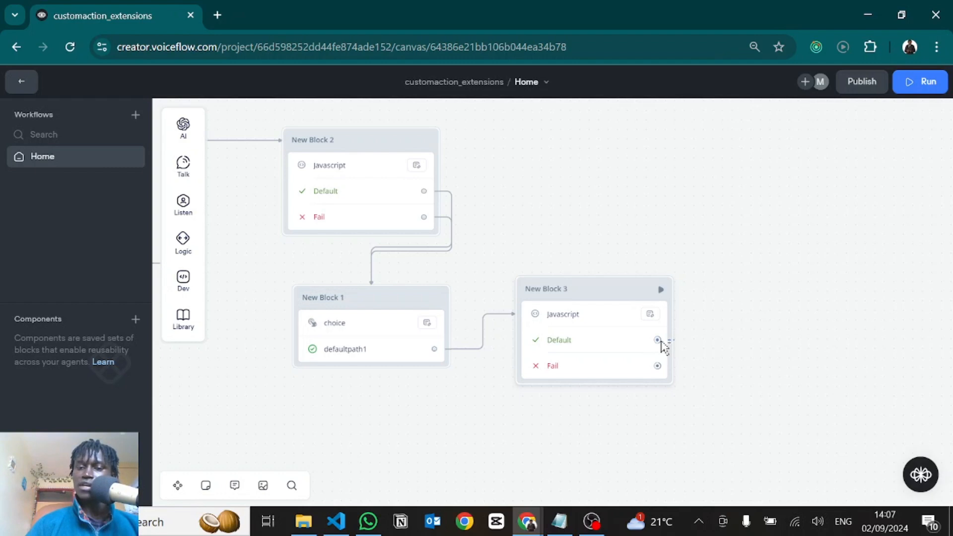
left_click_drag(657, 339, 732, 300)
mouse_move(776, 338)
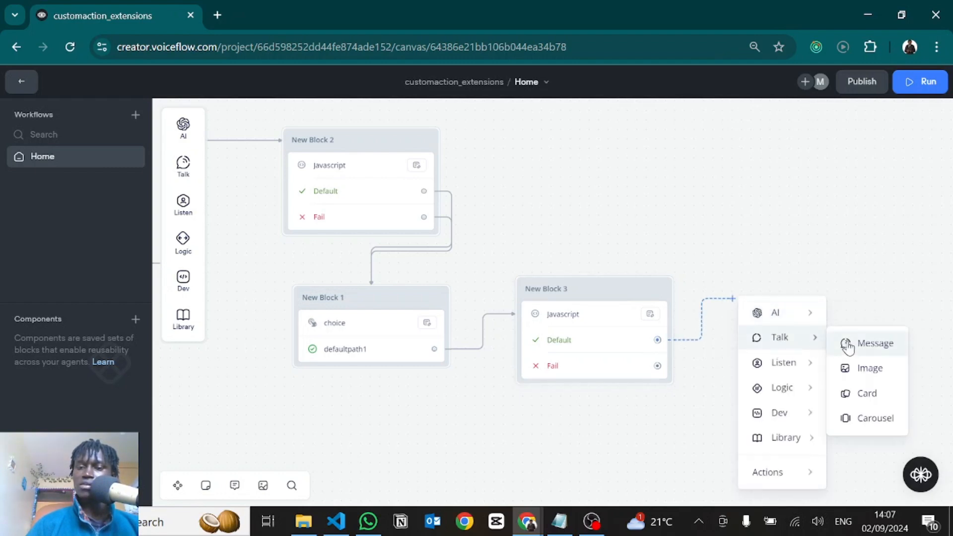
left_click(848, 346)
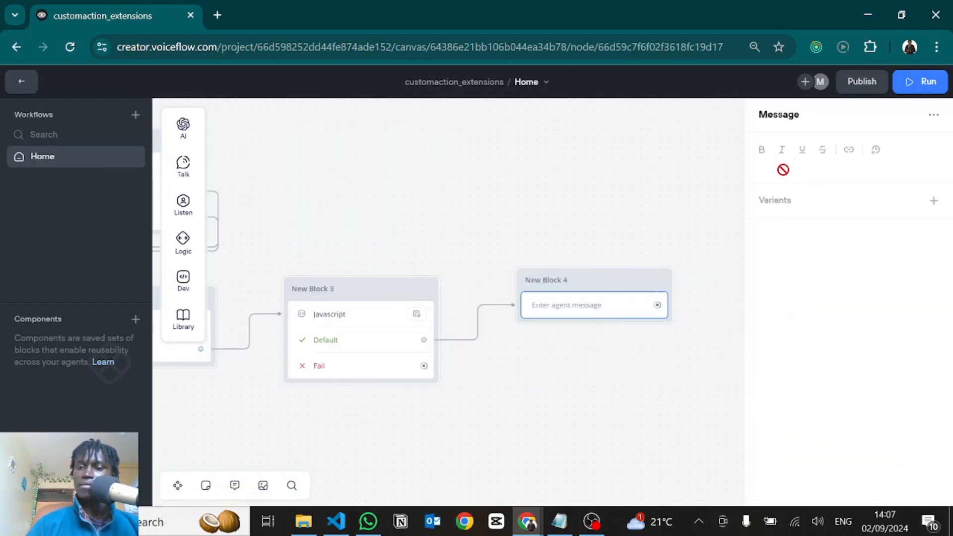
Set New Block 4's message to the {payload} variable and connect New Block 3's Fail path to that block
left_click(784, 168)
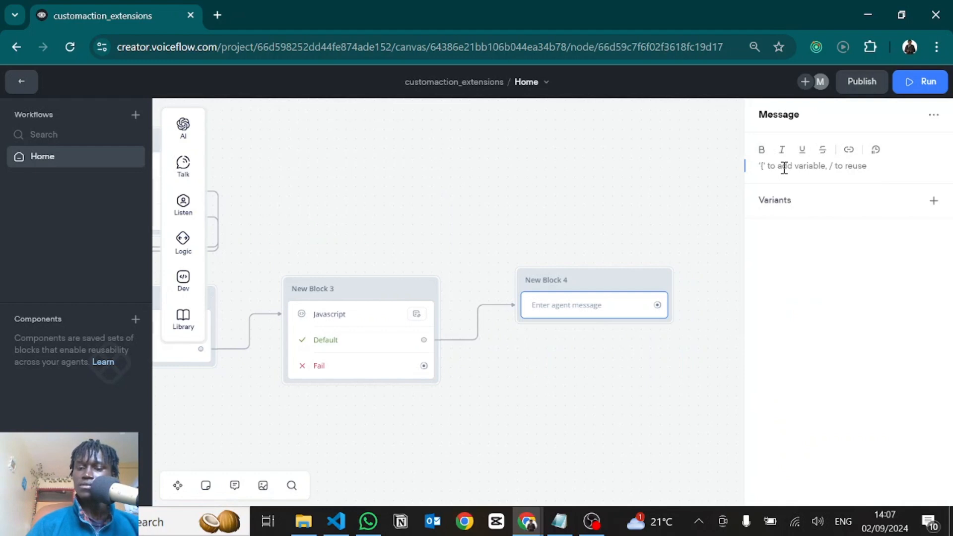
type("{")
left_click(788, 183)
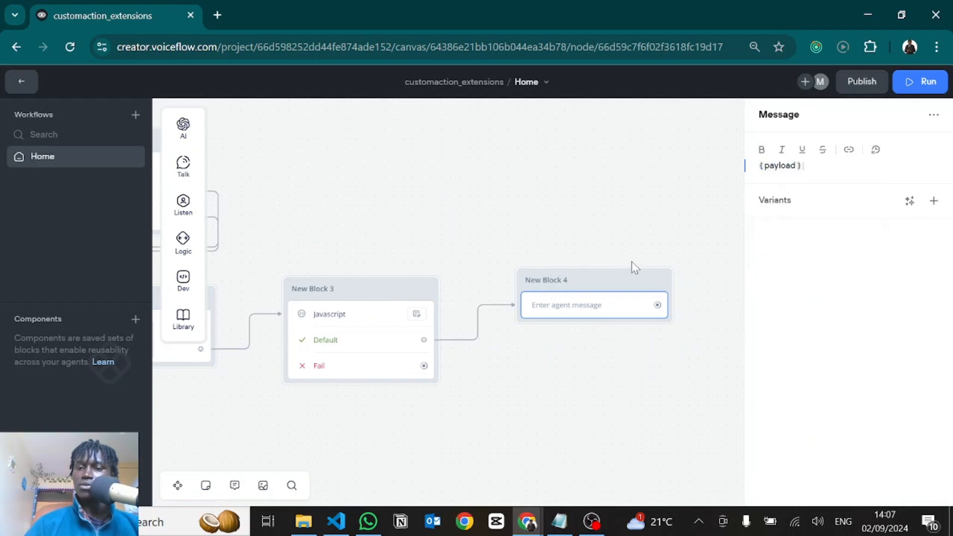
left_click(500, 368)
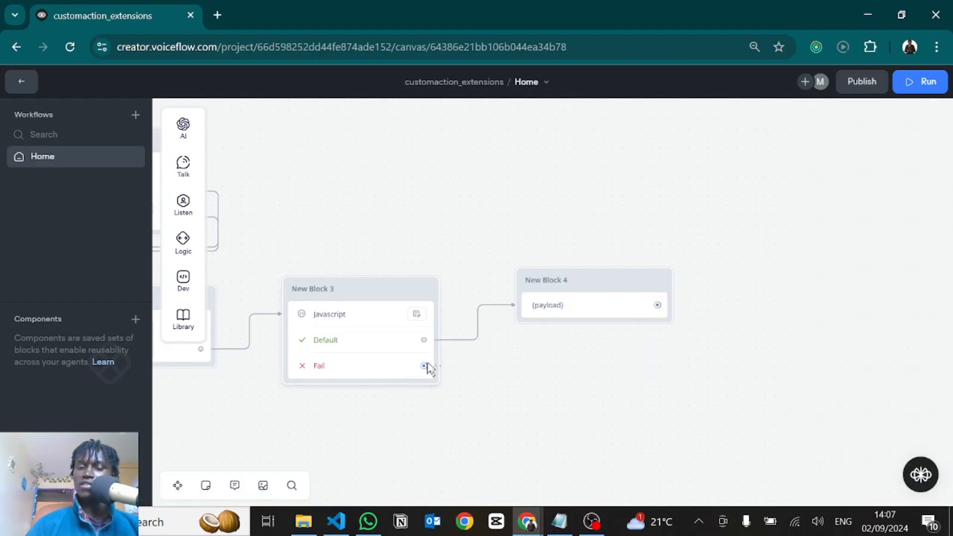
left_click_drag(424, 366, 528, 292)
Turn on Stop on action for the choice custom action in New Block 1
scroll(624, 348, "left", 5)
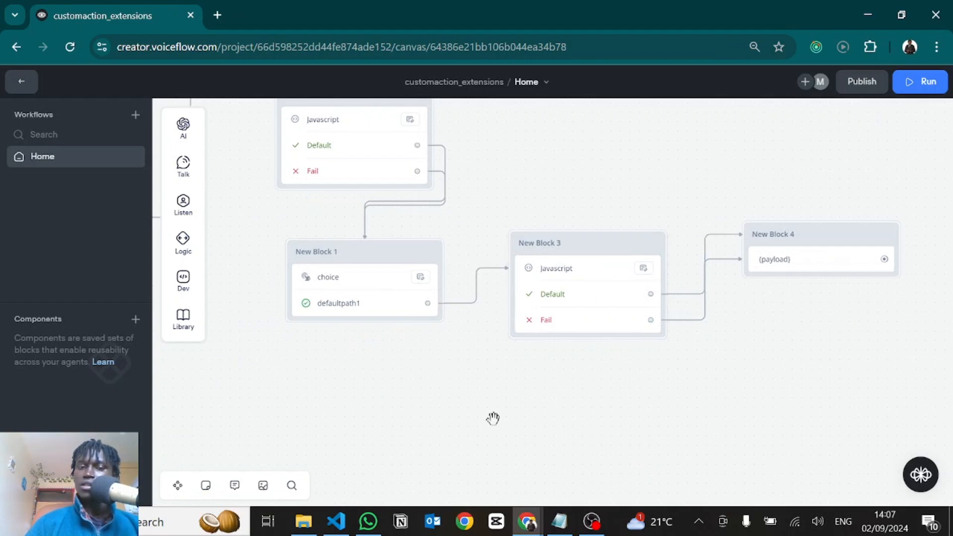
scroll(301, 351, "left", 5)
scroll(301, 351, "up", 3)
scroll(348, 385, "left", 3)
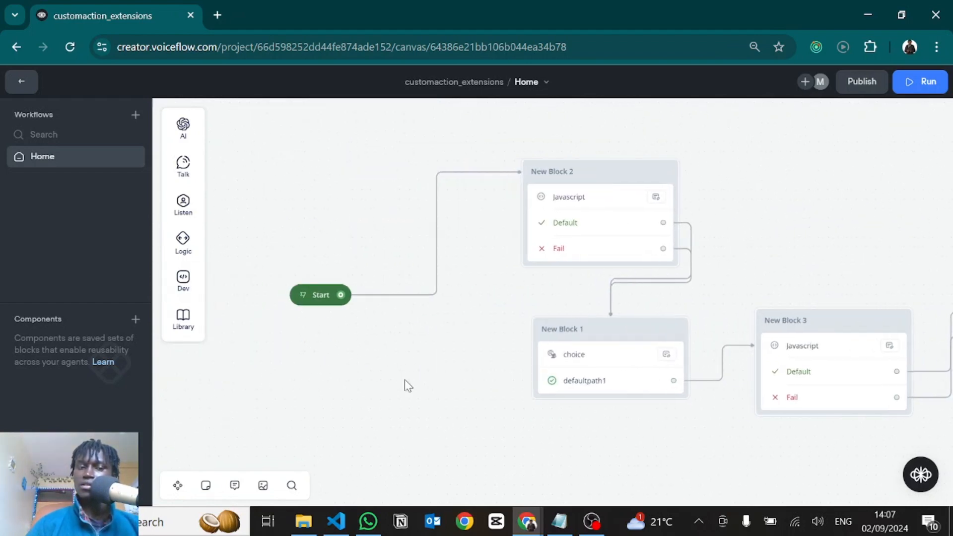
left_click(632, 379)
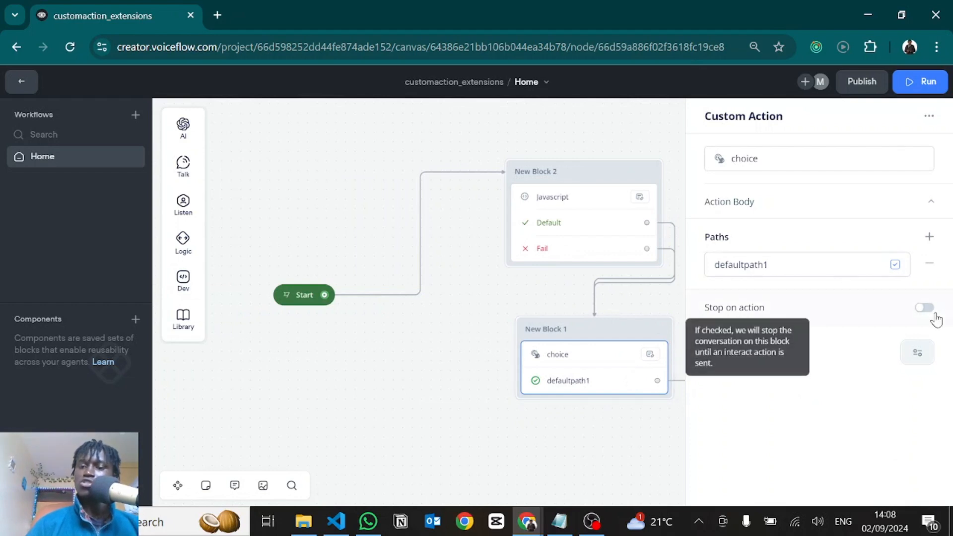
left_click(923, 309)
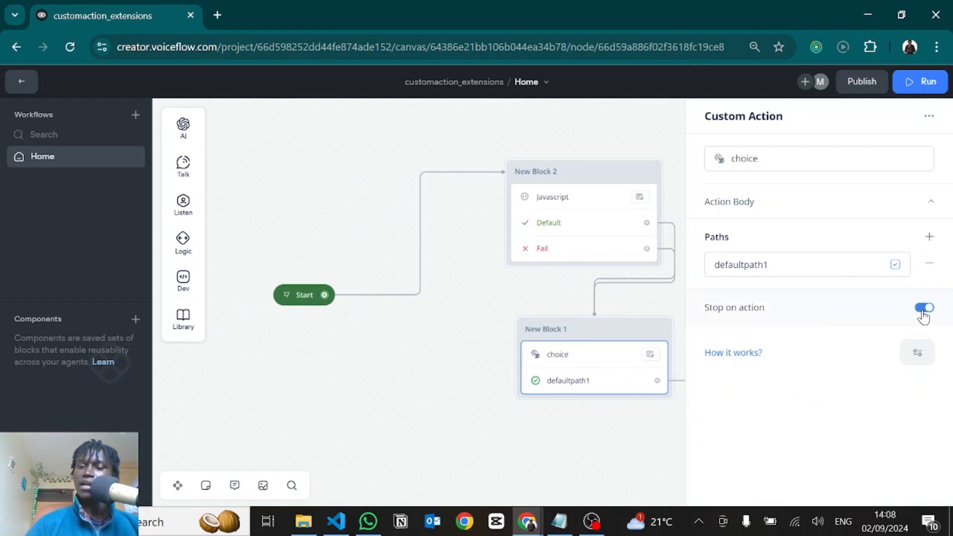
left_click_drag(606, 449, 377, 431)
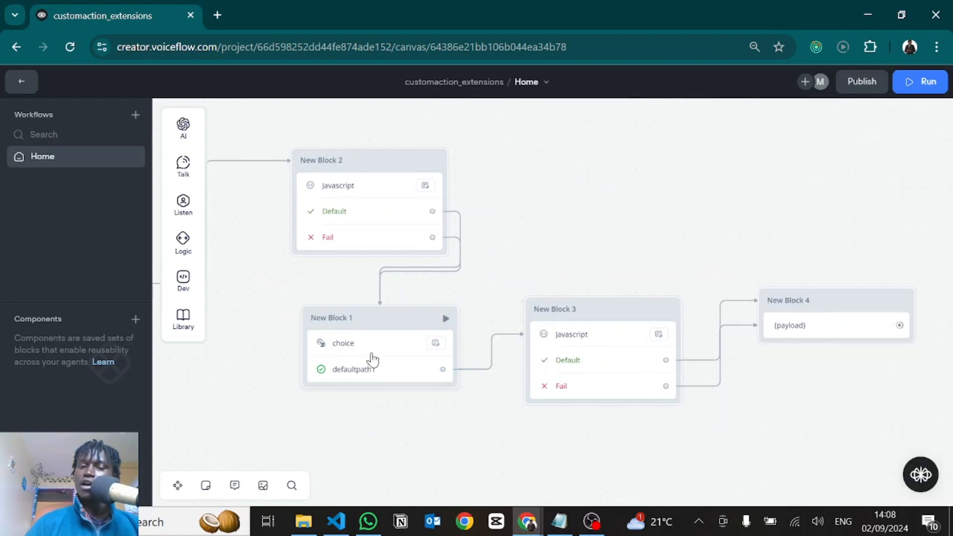
left_click(369, 356)
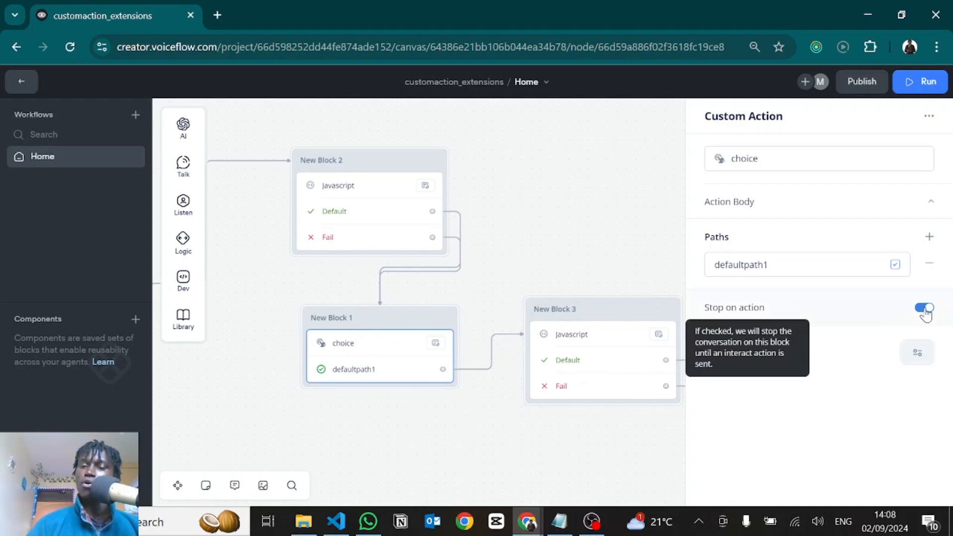
left_click(488, 193)
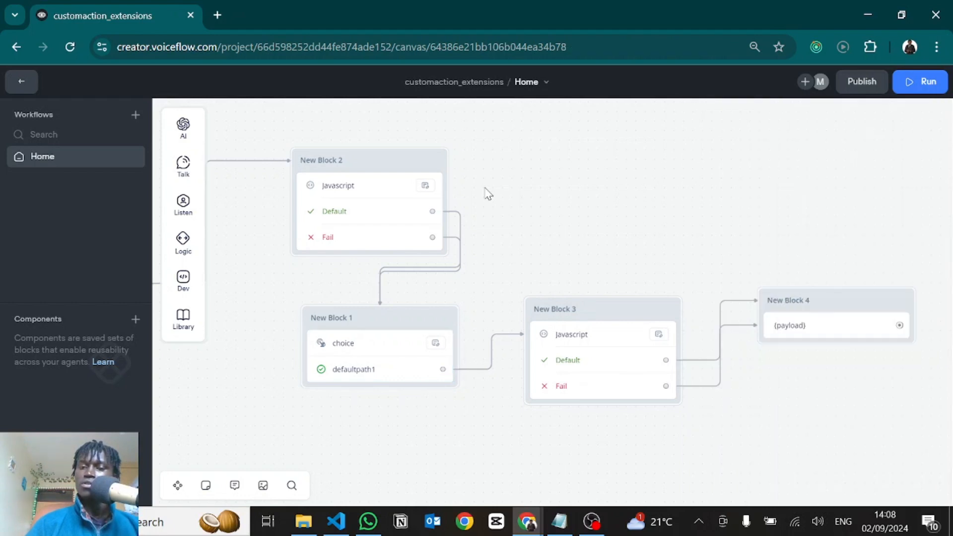
Run the prototype and test the flow by choosing Btn 1, retry it with Btn 2, and return to the canvas
left_click_drag(514, 200, 697, 189)
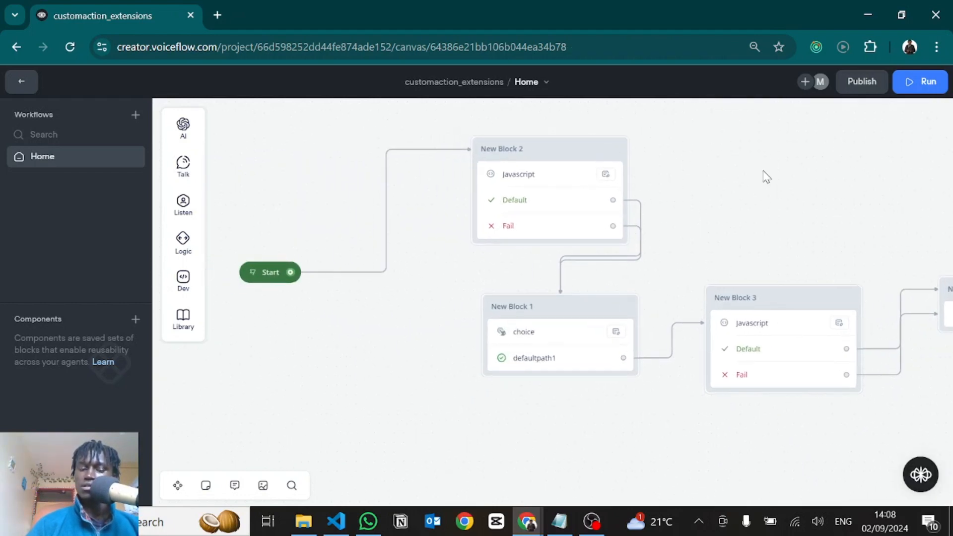
left_click_drag(652, 238, 763, 171)
left_click(366, 206)
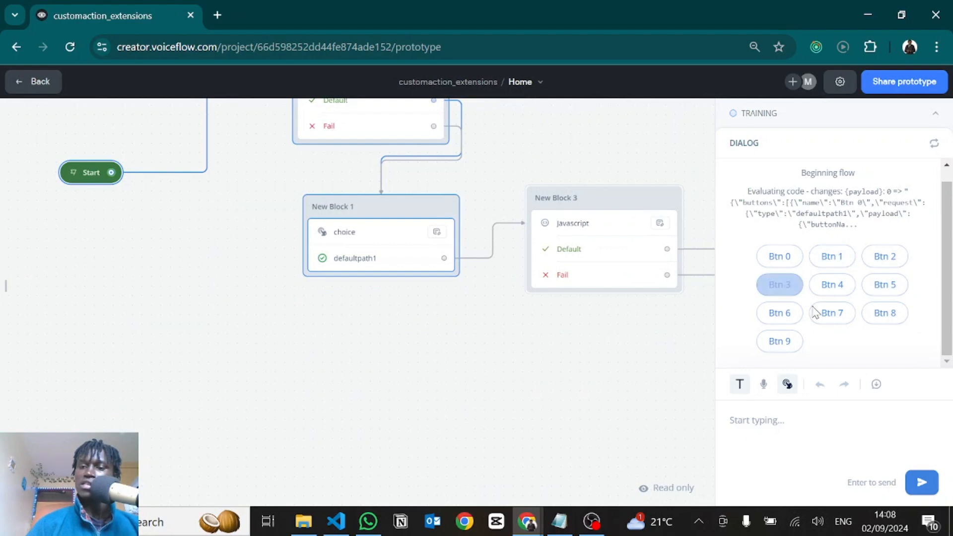
left_click(832, 263)
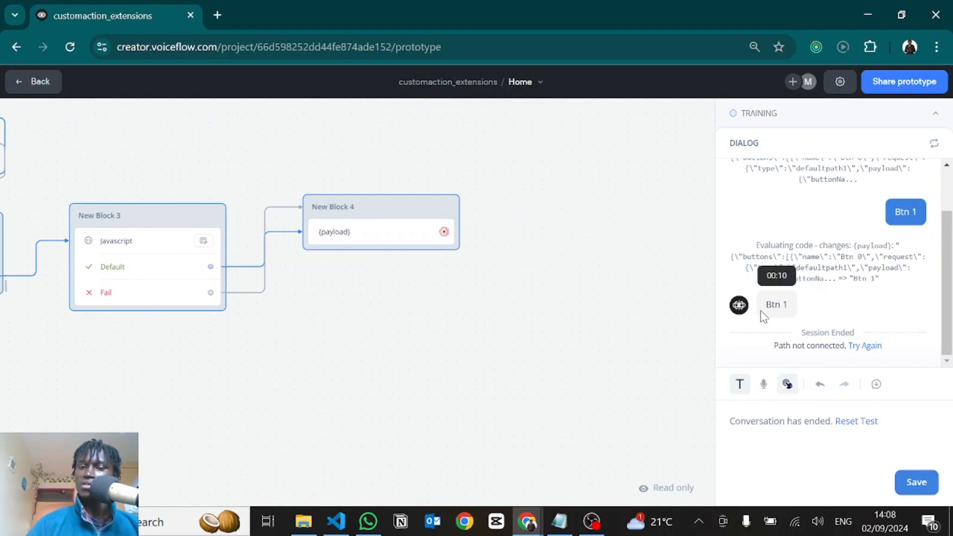
left_click(865, 346)
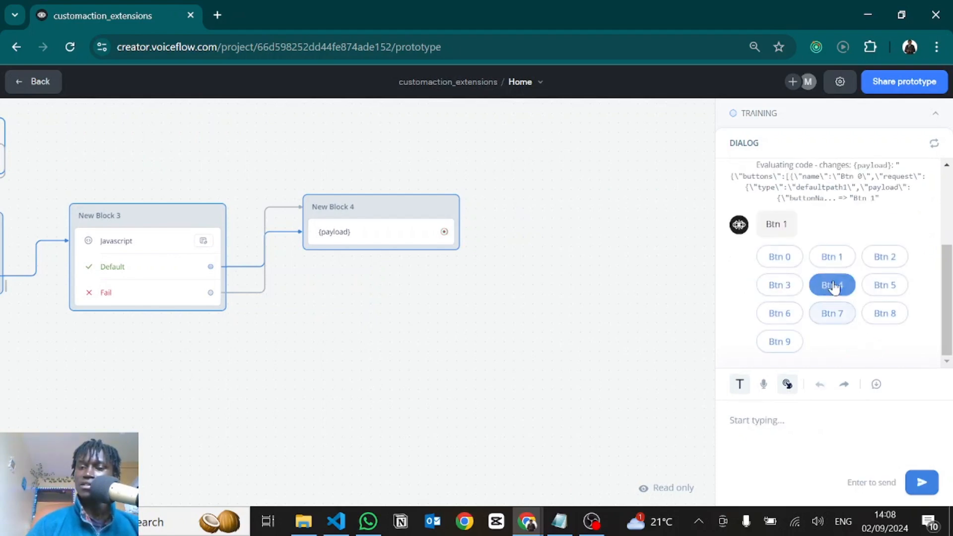
left_click(887, 265)
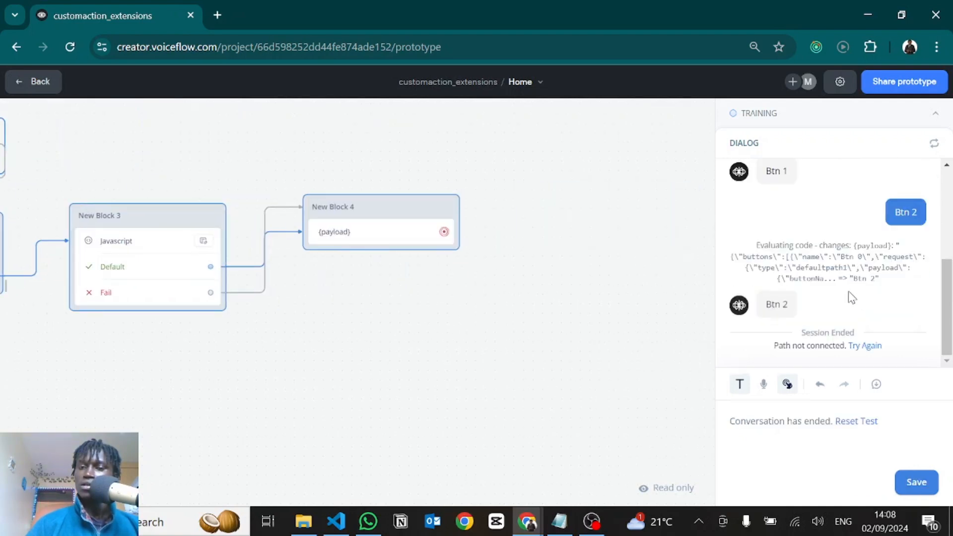
key("Escape")
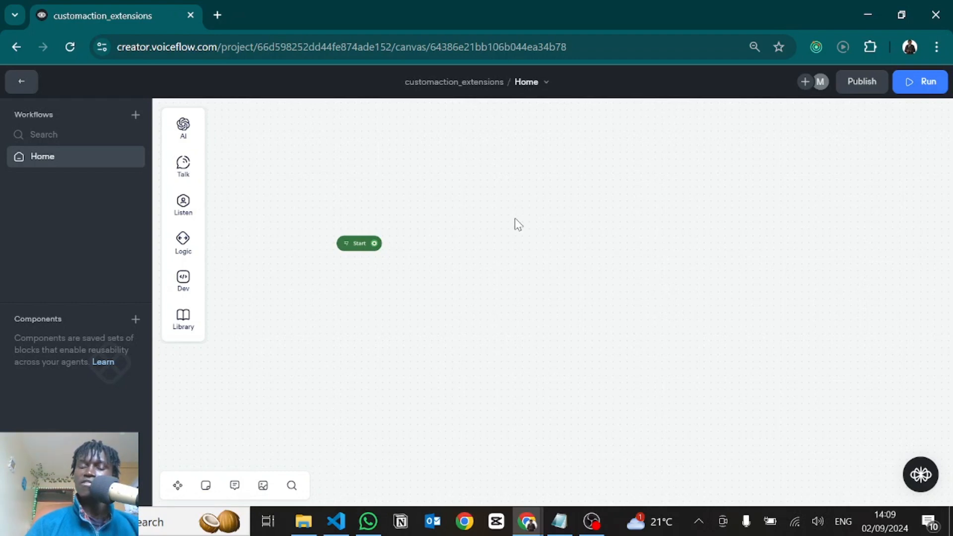
Switch to the Figma diagram and examine how the chat widget, dialog management API and Voiceflow agent exchange actions and traces
key("alt+Tab")
scroll(513, 360, "right", 2)
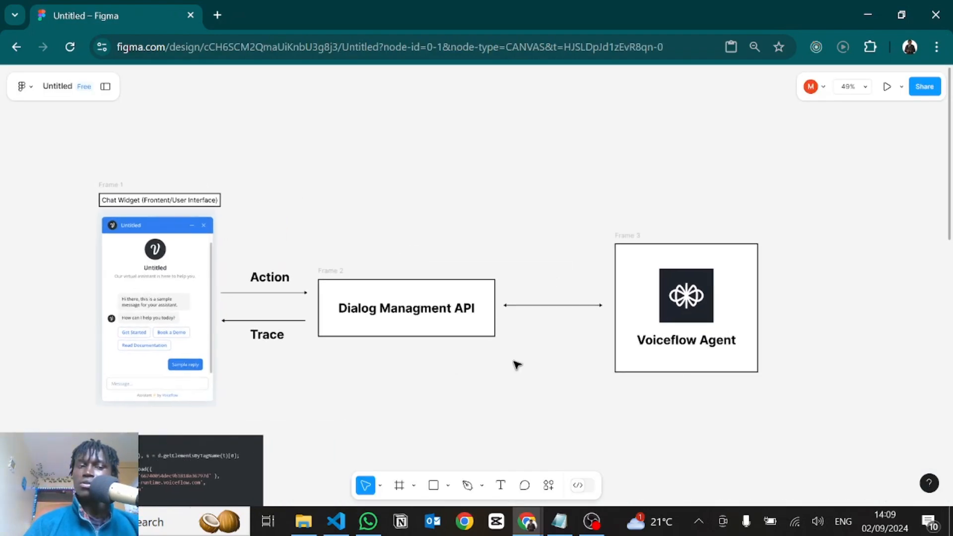
scroll(513, 360, "left", 1)
scroll(516, 365, "down", 1)
scroll(516, 364, "left", 1)
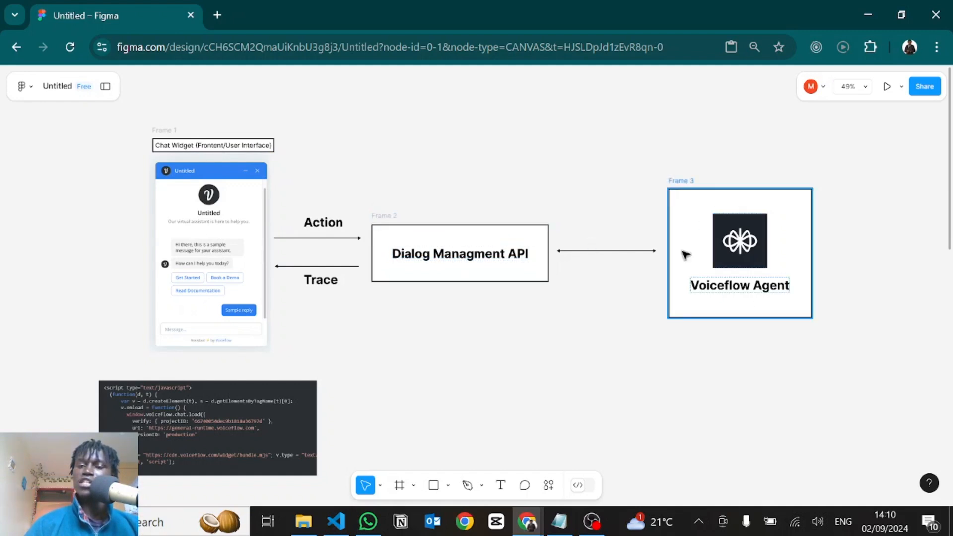
key("alt+Tab")
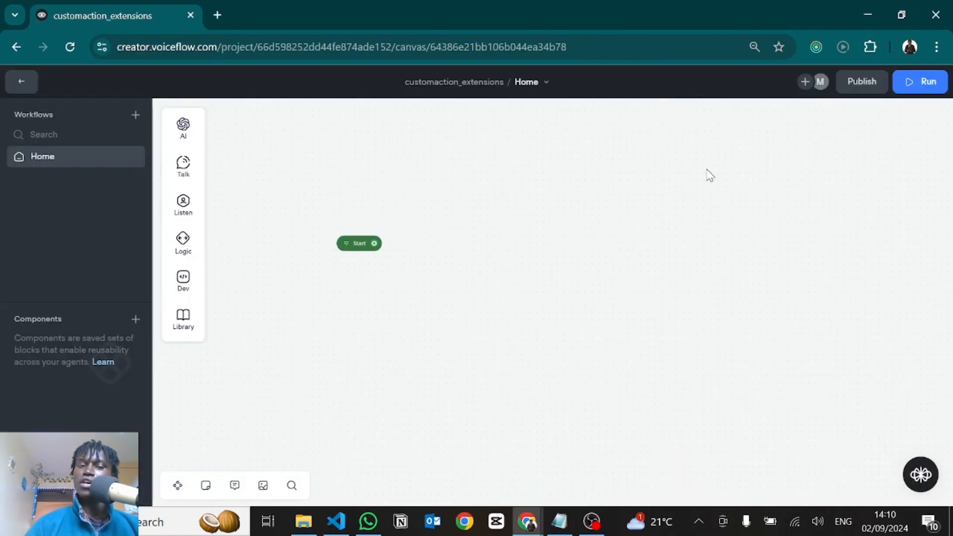
left_click_drag(385, 249, 446, 246)
key("alt+Tab")
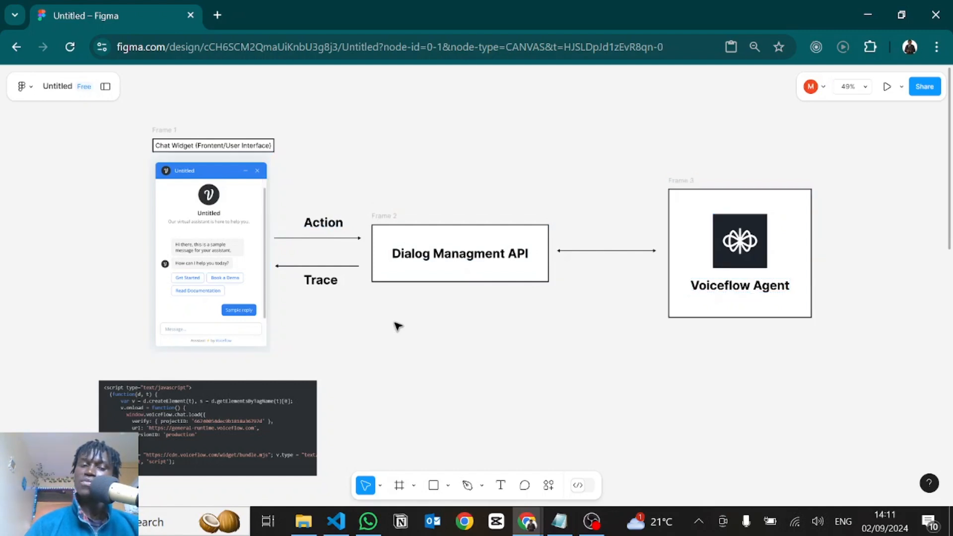
scroll(237, 173, "down", 2)
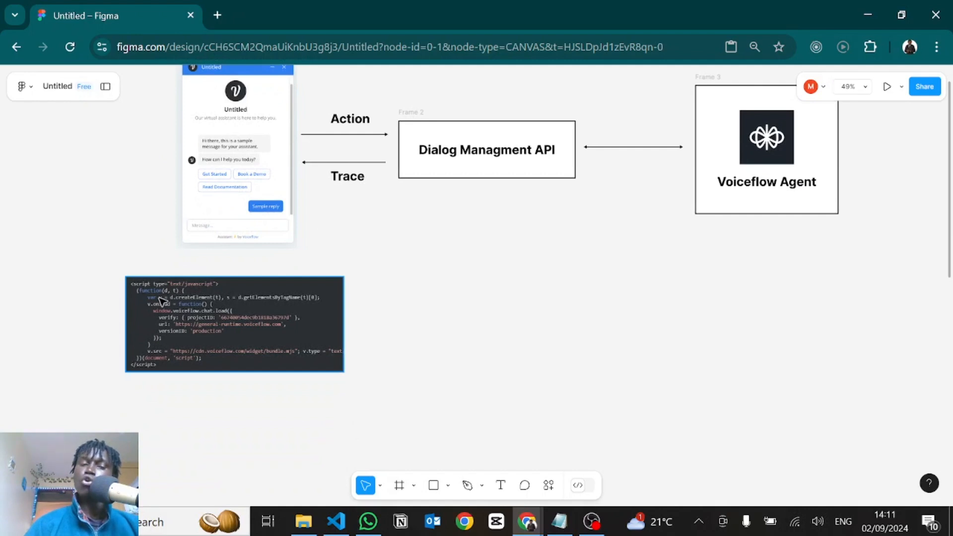
scroll(190, 300, "up", 5)
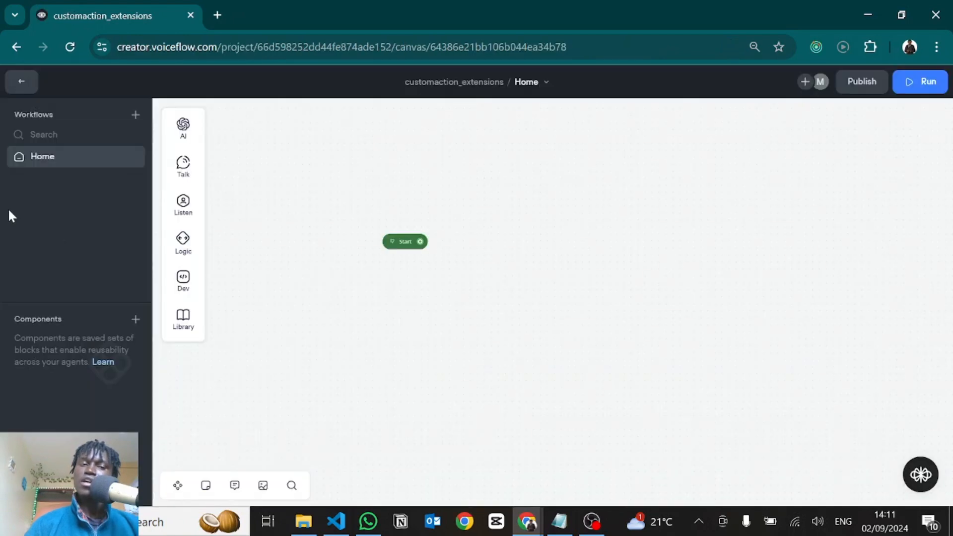
Switch to the Voiceflow project, open its Web Chat integration and highlight the installation code snippet
left_click(25, 86)
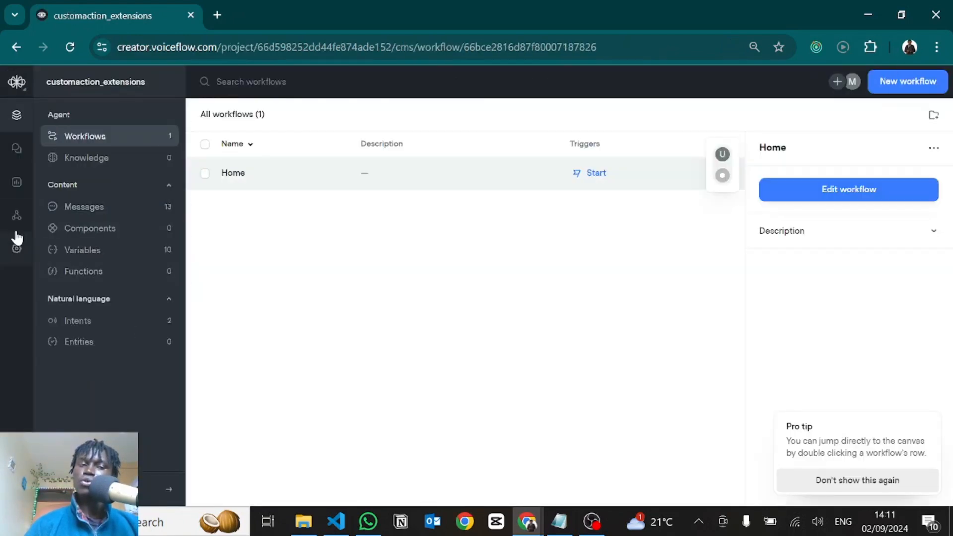
left_click(14, 219)
left_click(102, 158)
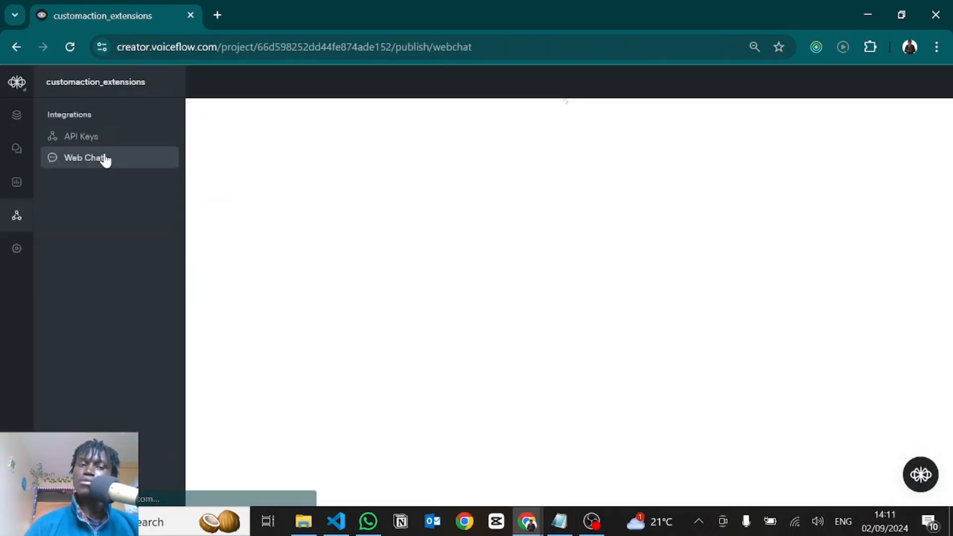
left_click_drag(365, 341, 231, 233)
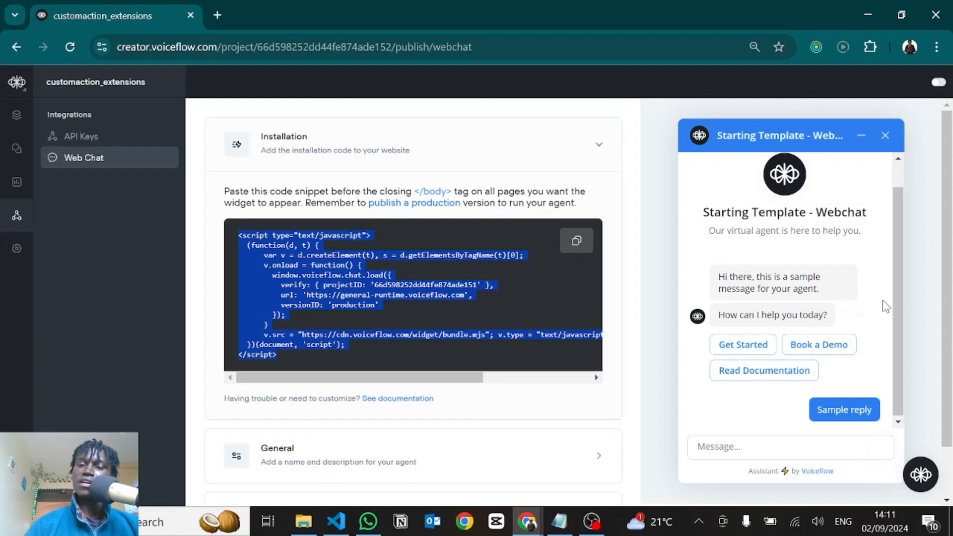
Switch to the Figma diagram and examine the custom action flow and the chat widget script that imports and registers extensions
key("alt+Tab")
scroll(530, 298, "down", 5)
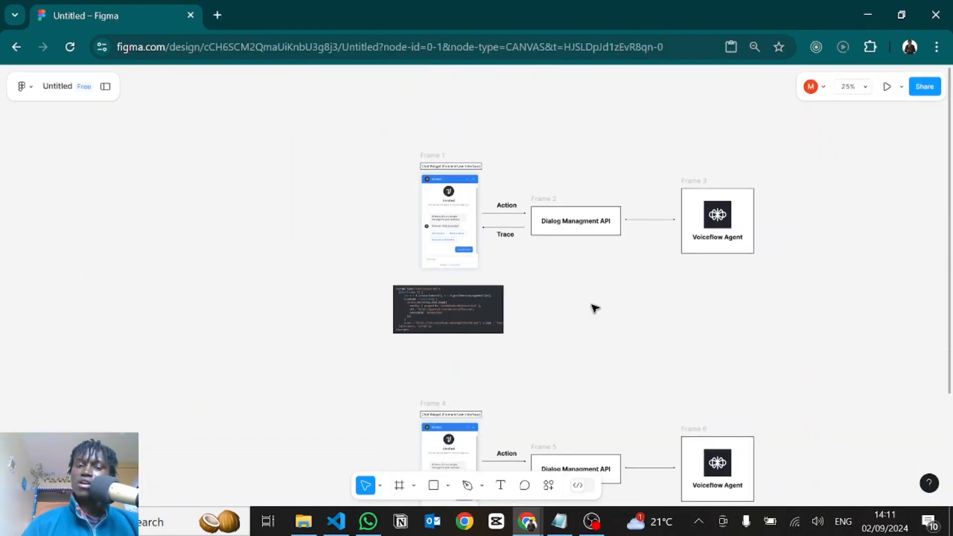
scroll(585, 356, "down", 5)
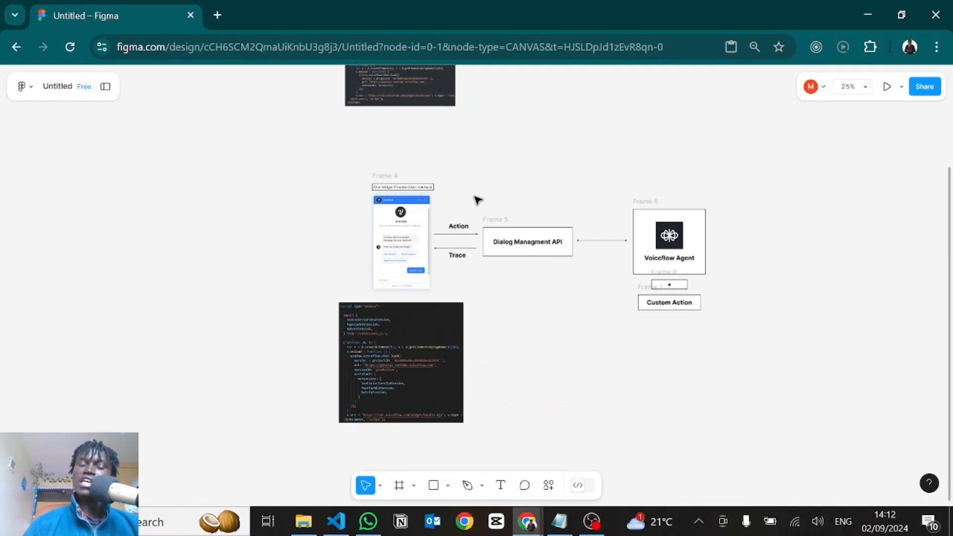
scroll(513, 200, "up", 5)
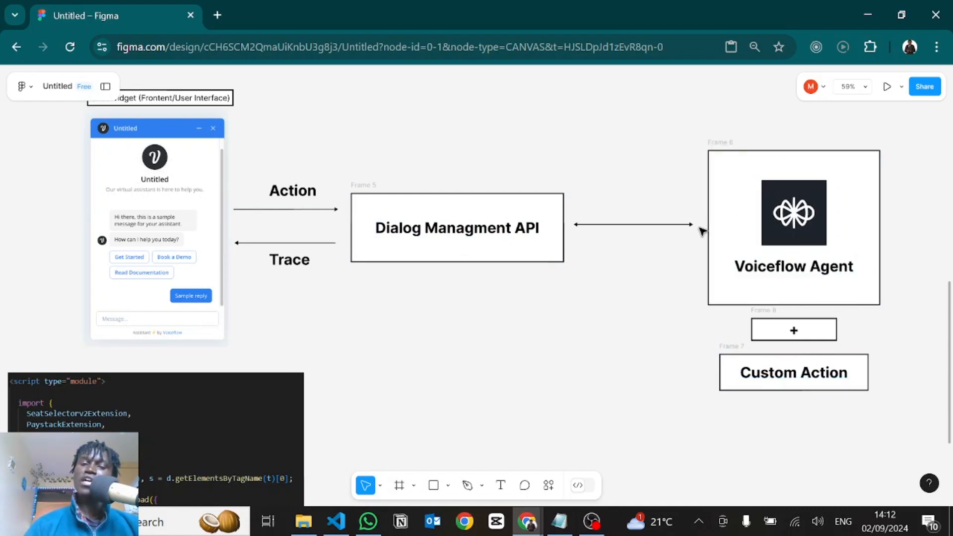
scroll(389, 354, "left", 4)
scroll(390, 355, "down", 2)
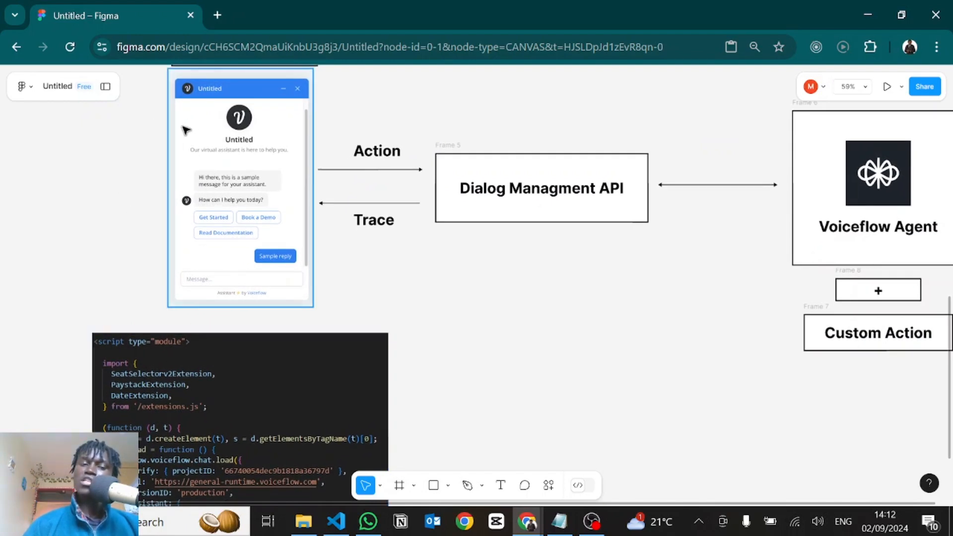
scroll(233, 284, "down", 5)
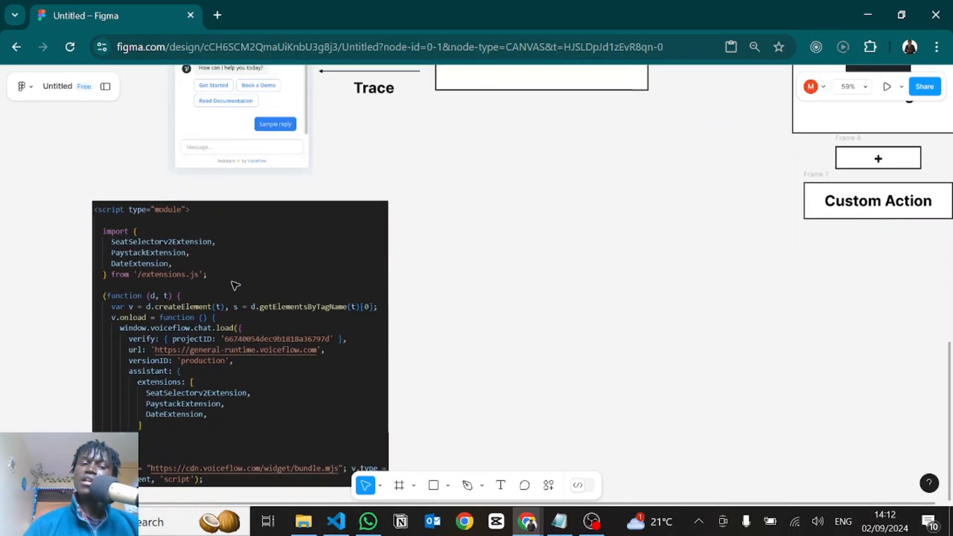
scroll(162, 304, "up", 1)
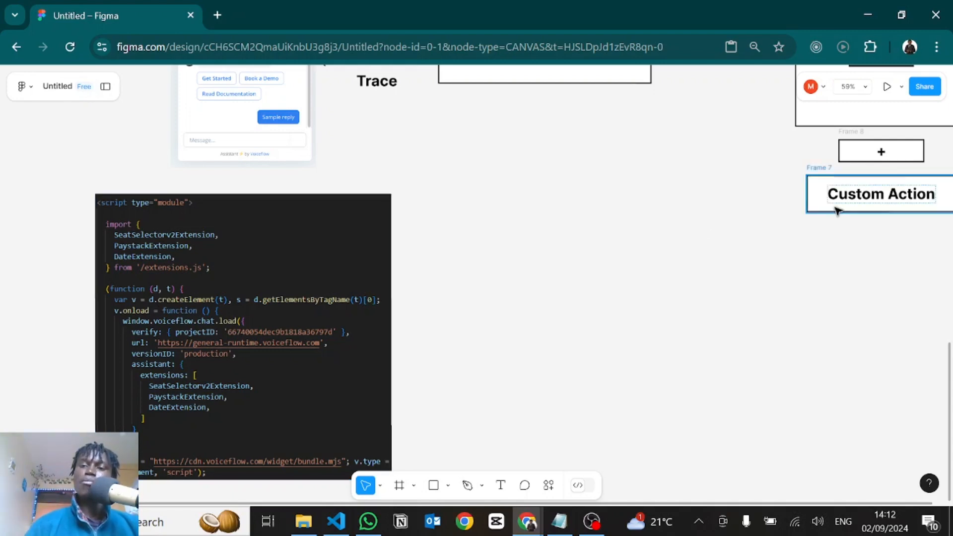
scroll(753, 281, "up", 3)
scroll(753, 281, "right", 2)
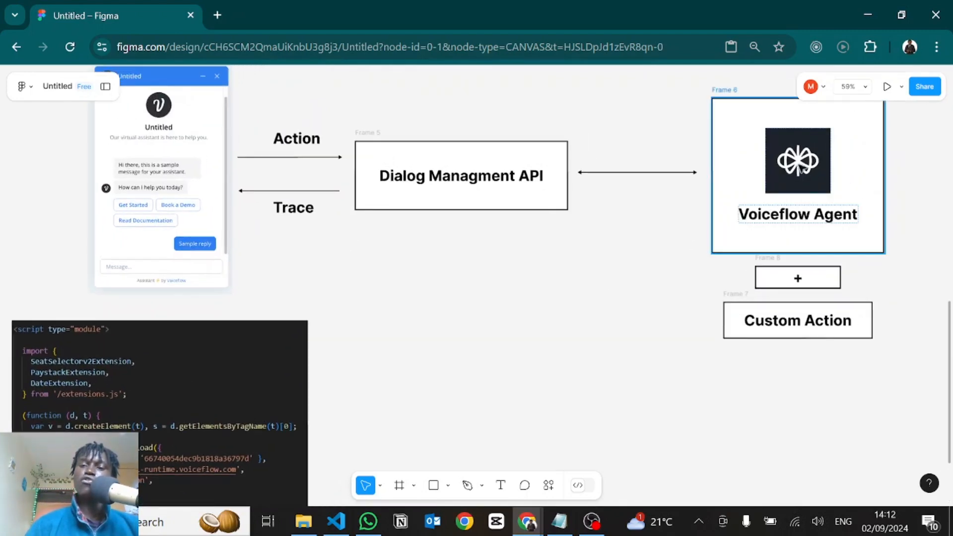
scroll(571, 368, "down", 2)
scroll(571, 368, "left", 3)
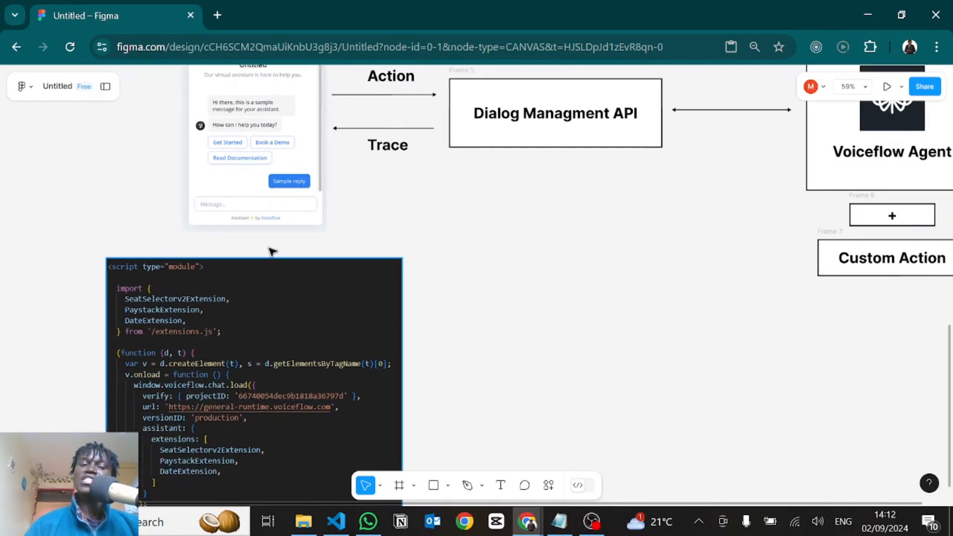
scroll(562, 256, "down", 3)
scroll(562, 256, "left", 1)
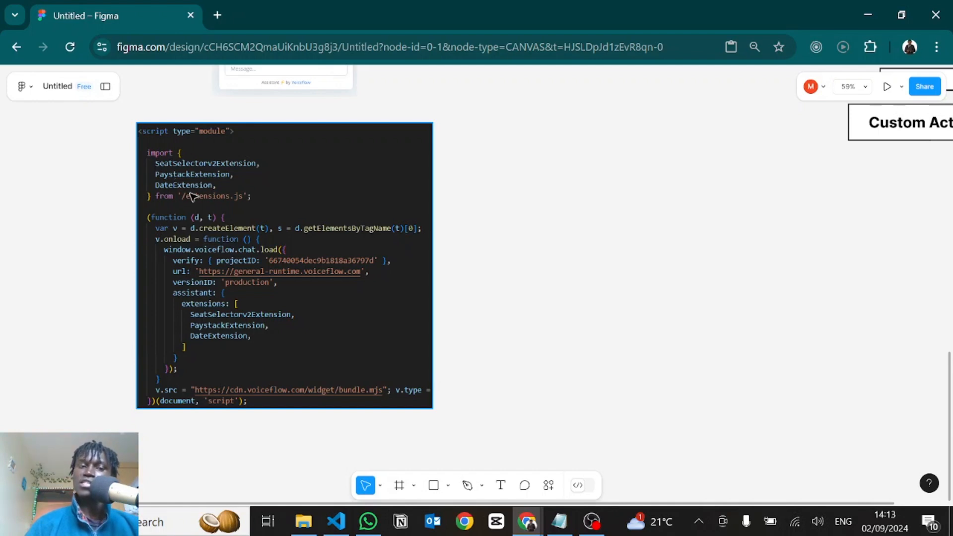
scroll(258, 270, "down", 1)
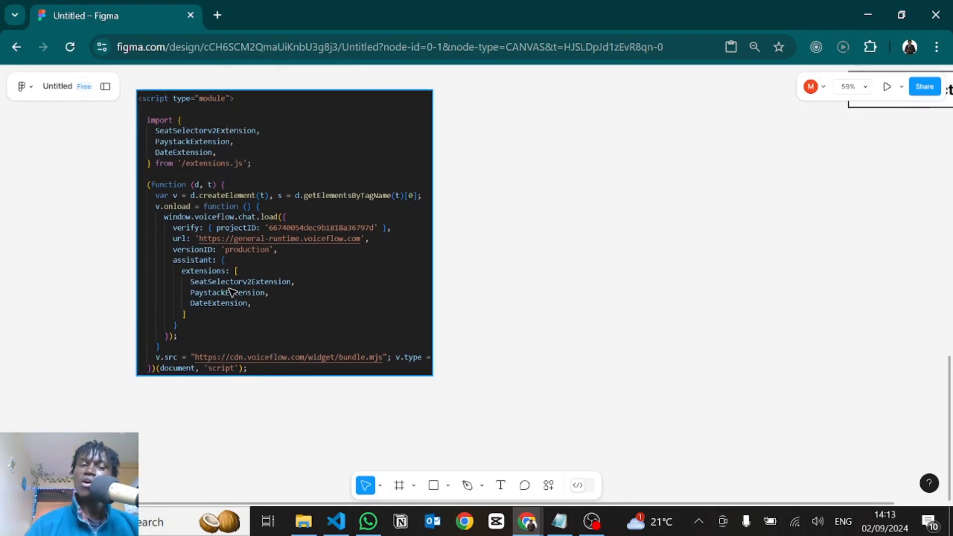
Examine the Figma diagram from the extension registration script up to the chat widget's trace flow
scroll(352, 292, "up", 2)
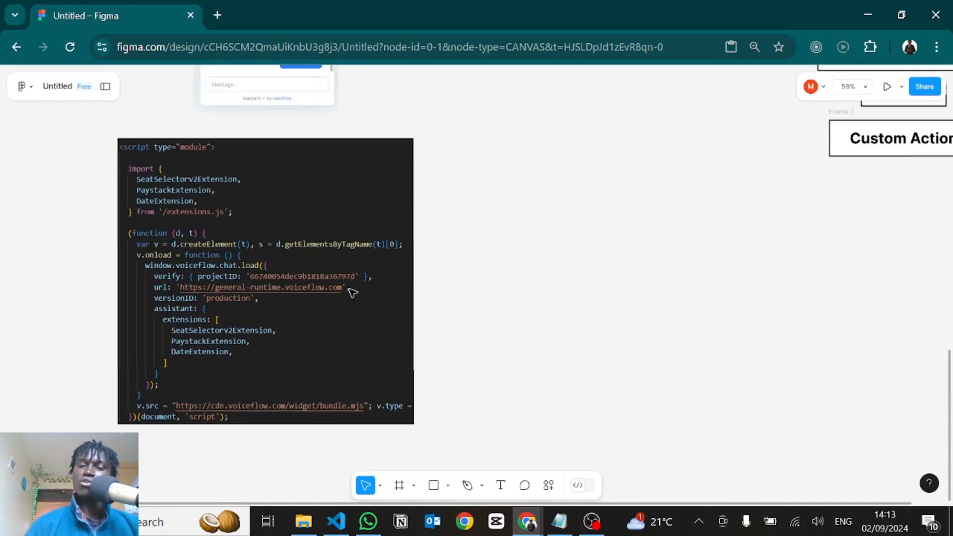
scroll(352, 292, "up", 2)
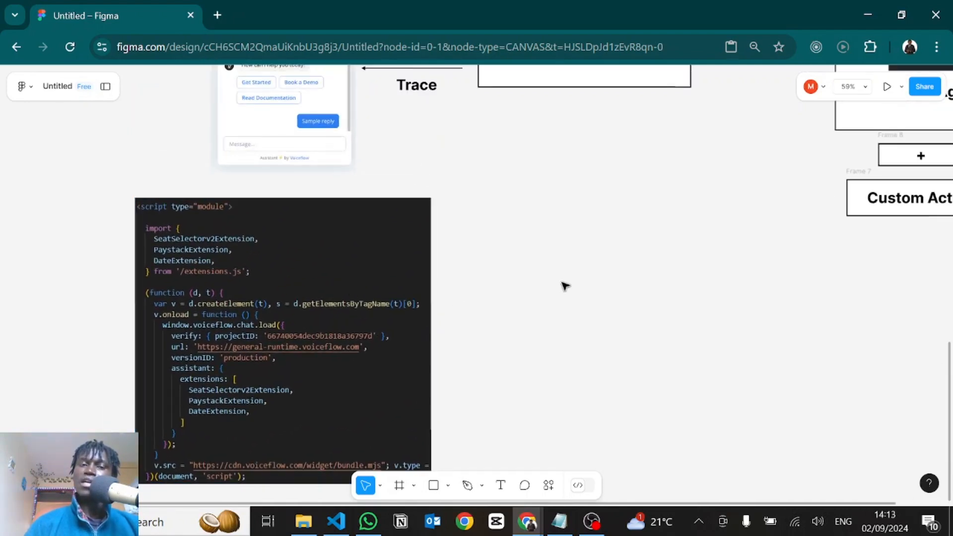
scroll(564, 286, "up", 4)
scroll(564, 285, "right", 3)
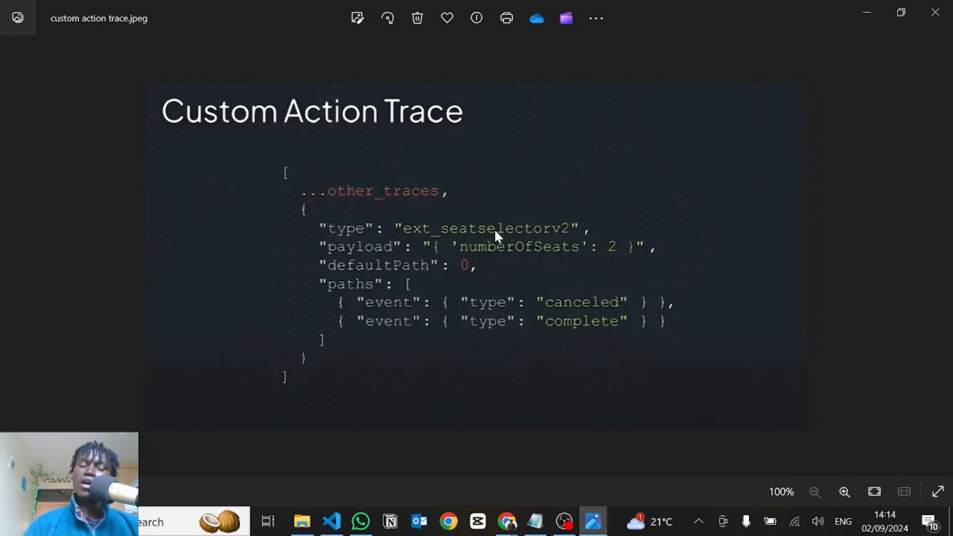
Switch to the Voiceflow canvas, connect a new Custom Action step to the Start block and name it test_extension
key("alt+Tab")
key("alt+Tab")
key("alt+Tab")
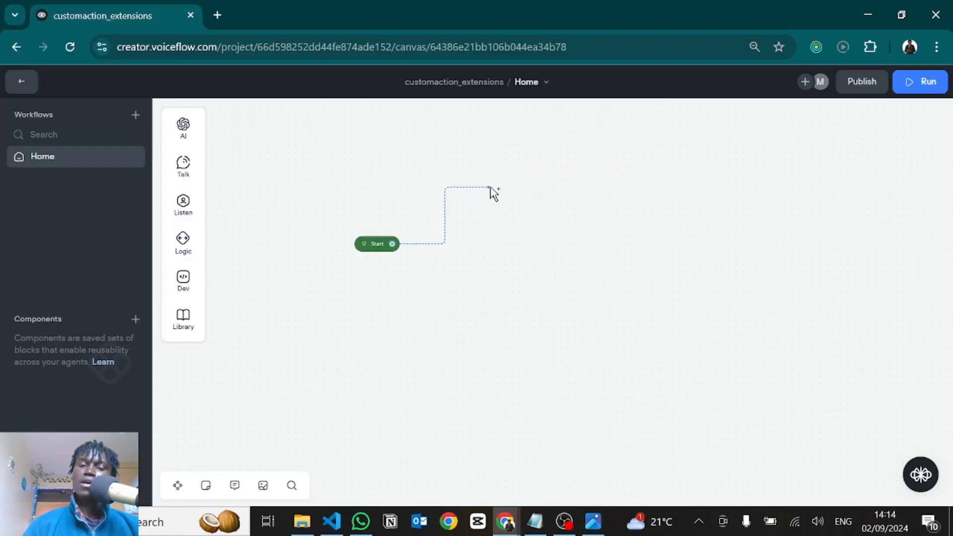
left_click(493, 188)
mouse_move(565, 301)
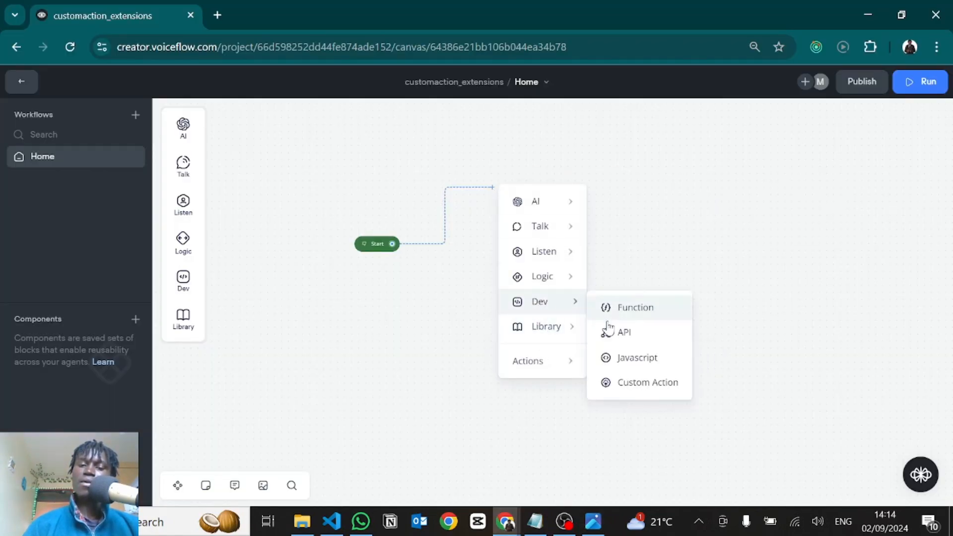
left_click(618, 383)
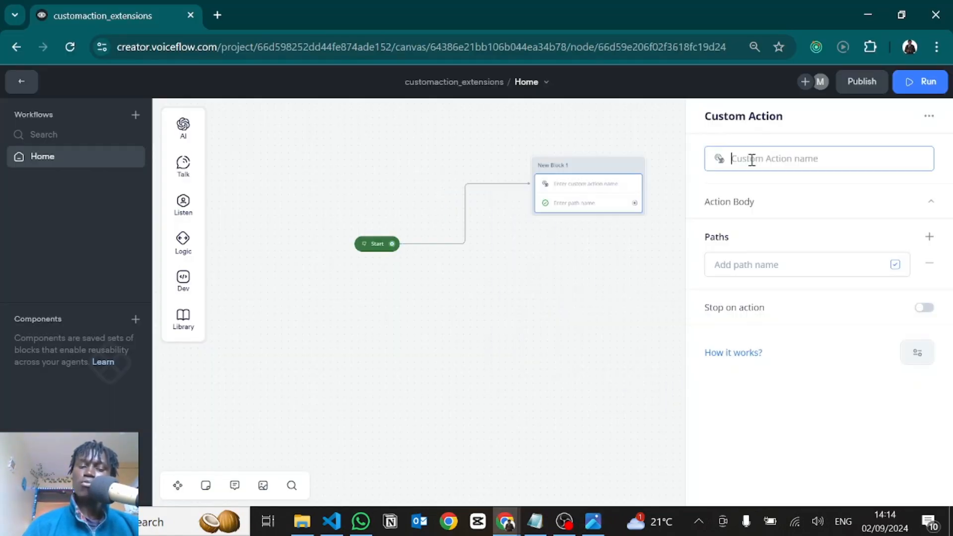
type("test E")
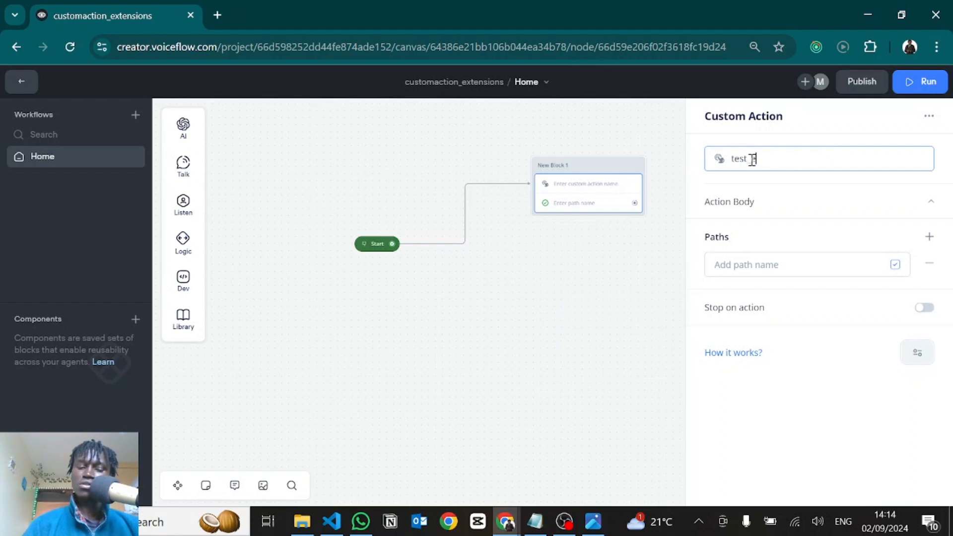
type("xtension")
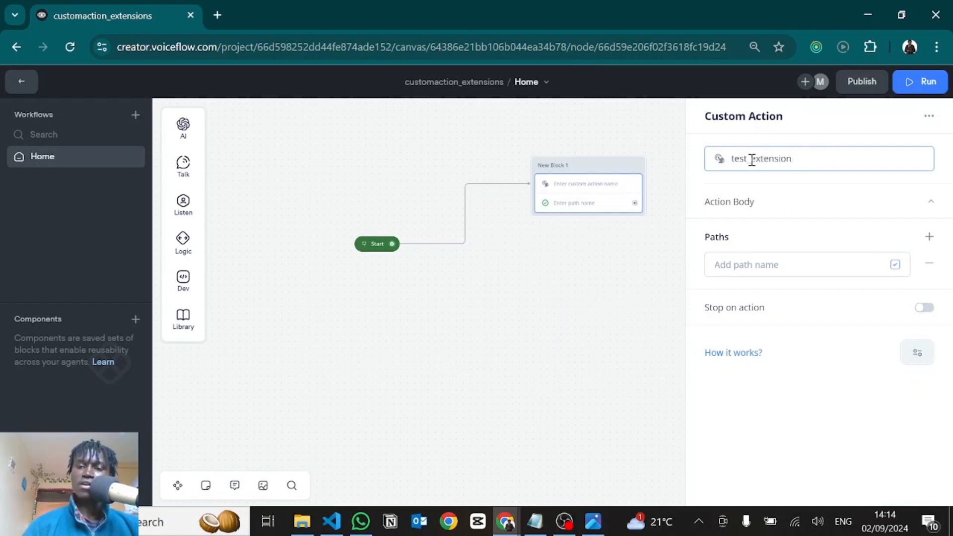
Give the test_extension custom action two paths named path 1 and path 2, and close its settings
left_click(750, 269)
type("path 1")
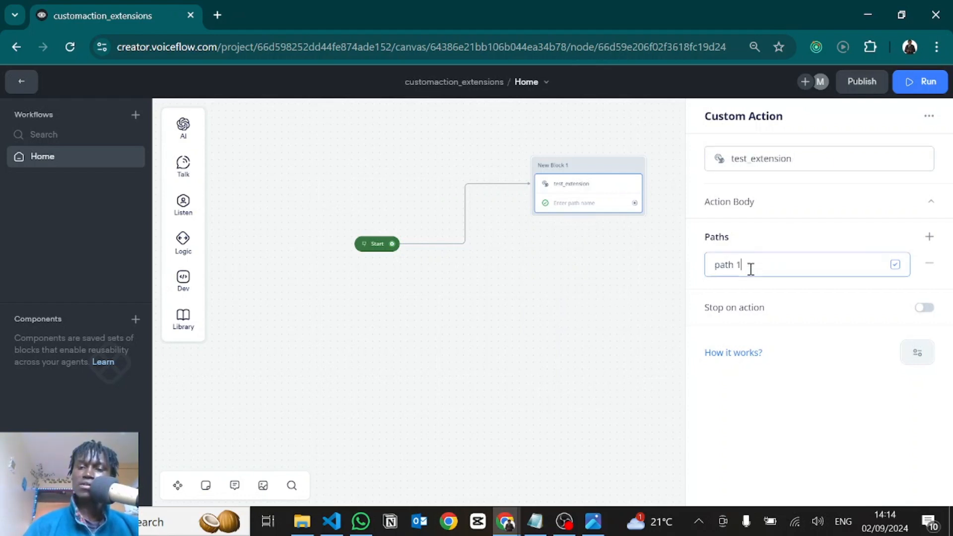
left_click(929, 237)
left_click(730, 298)
type("path 2")
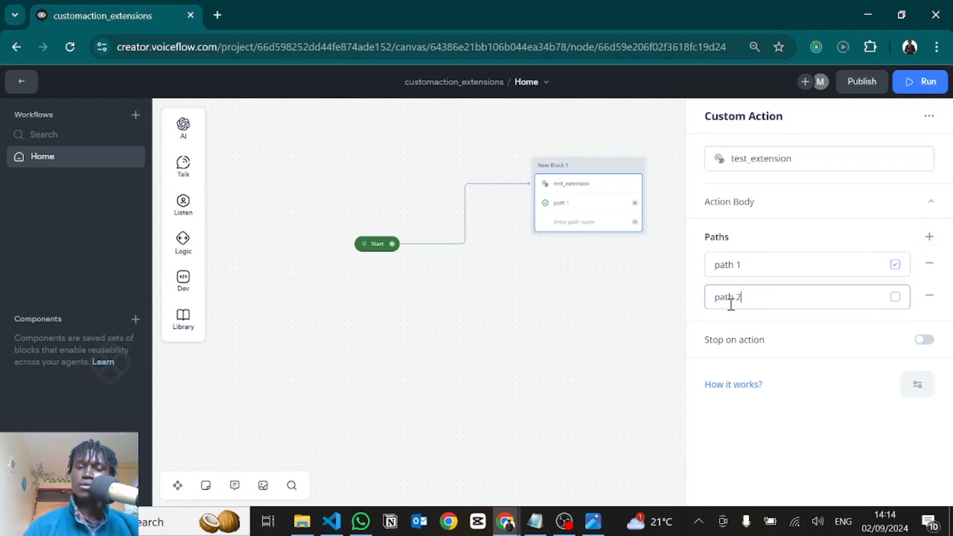
left_click(540, 290)
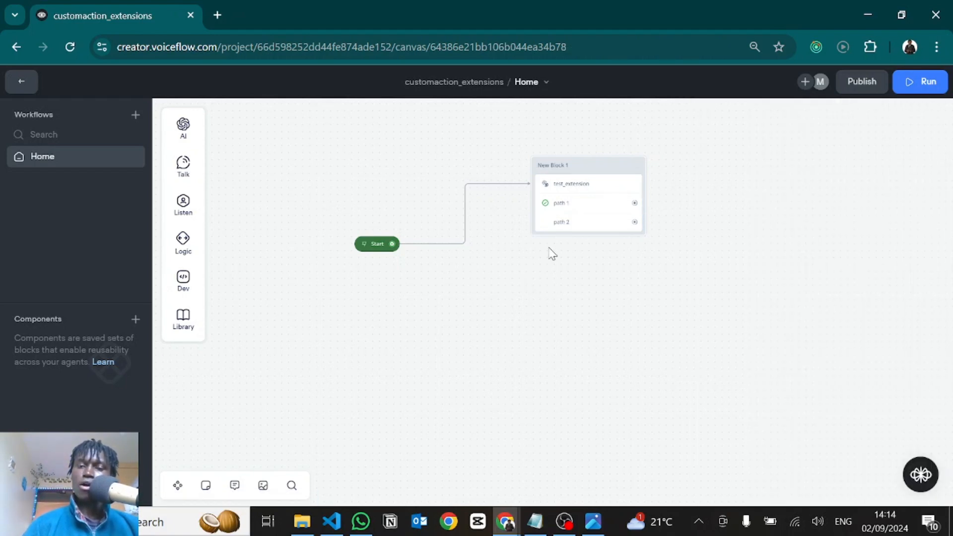
Run the prototype with the browser developer tools open, widen them, and open the response of the interact xhr request
key("F12")
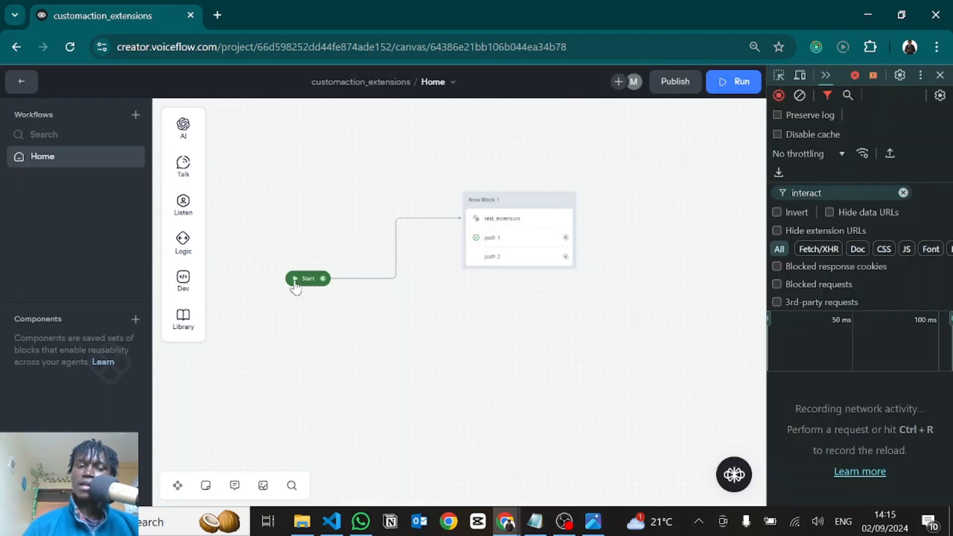
left_click(295, 282)
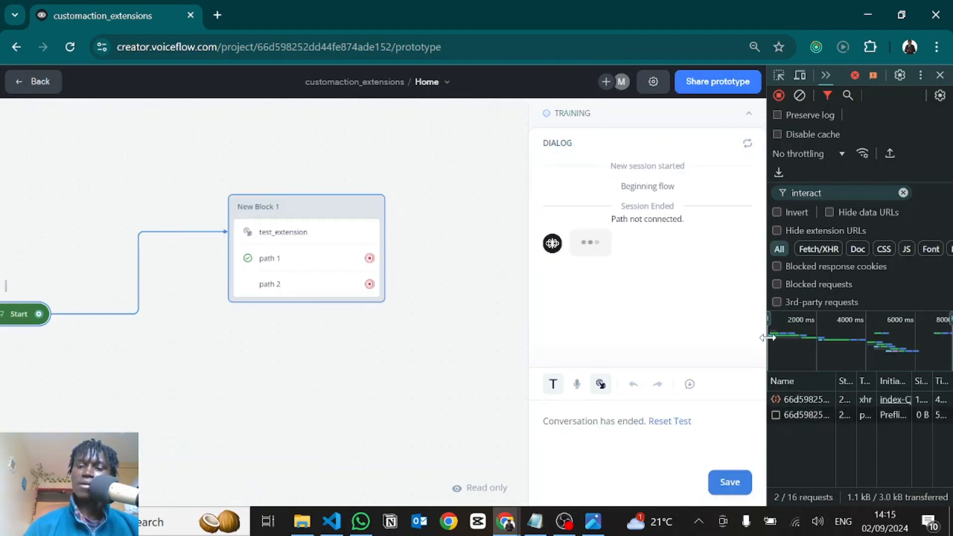
left_click_drag(768, 338, 557, 311)
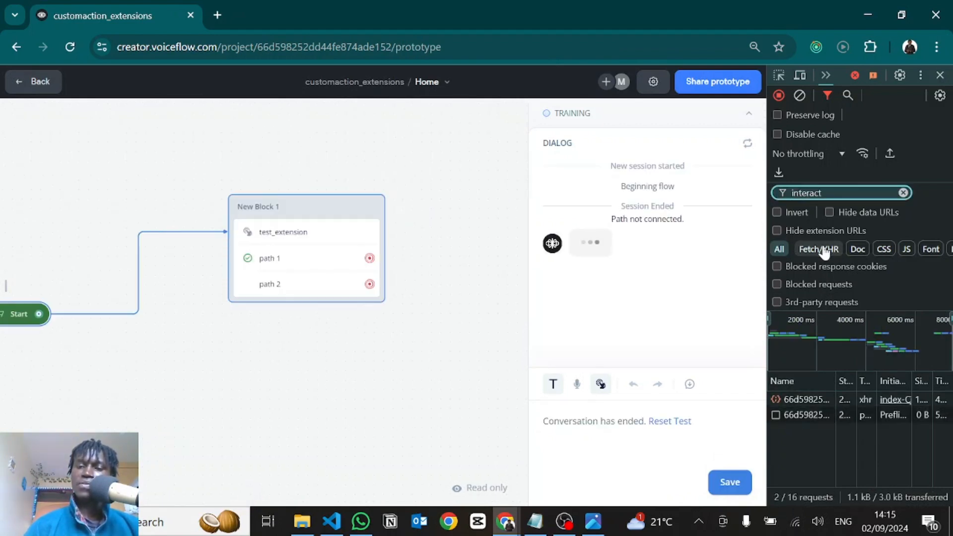
left_click_drag(767, 232, 564, 288)
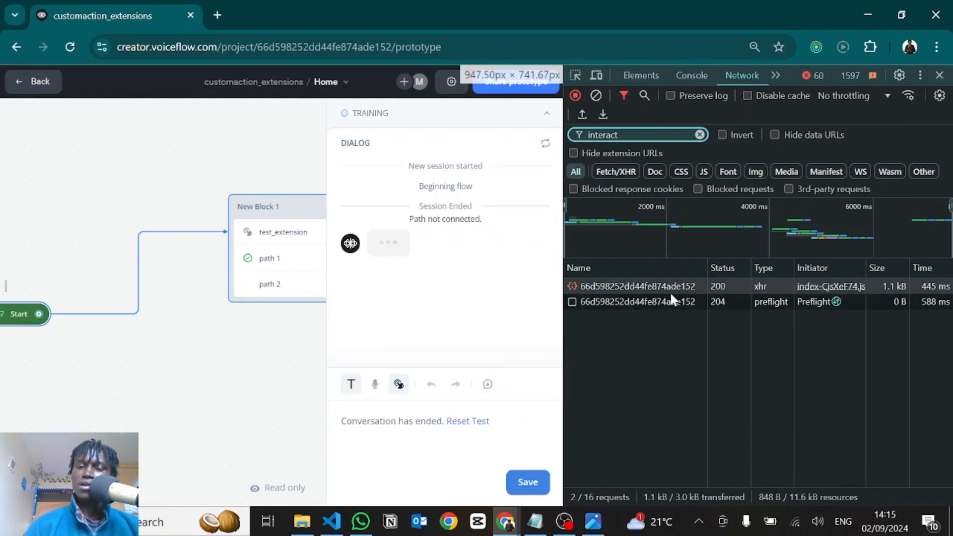
left_click(639, 286)
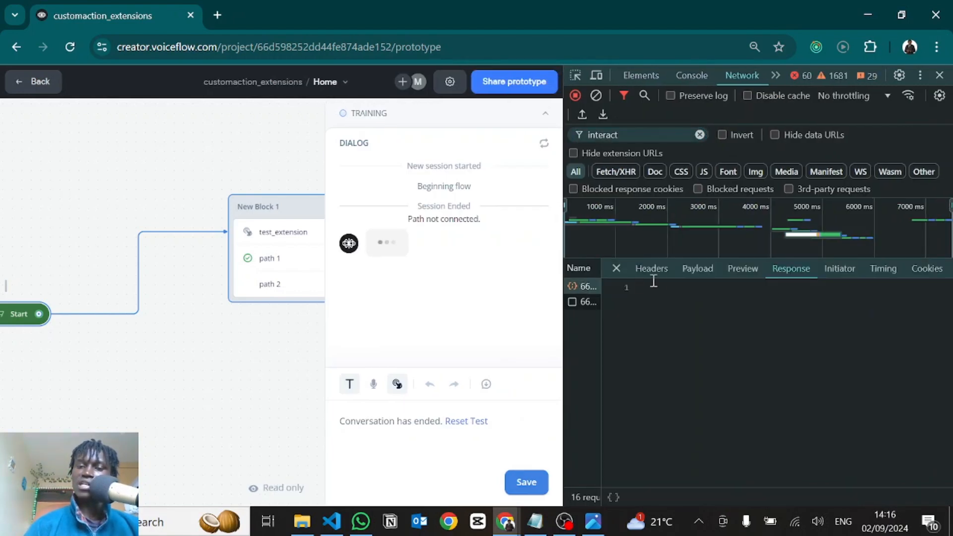
Collapse the response's state object, examine the type and name of the test_extension trace, and compare it with the Custom Action Trace image
scroll(654, 321, "up", 5)
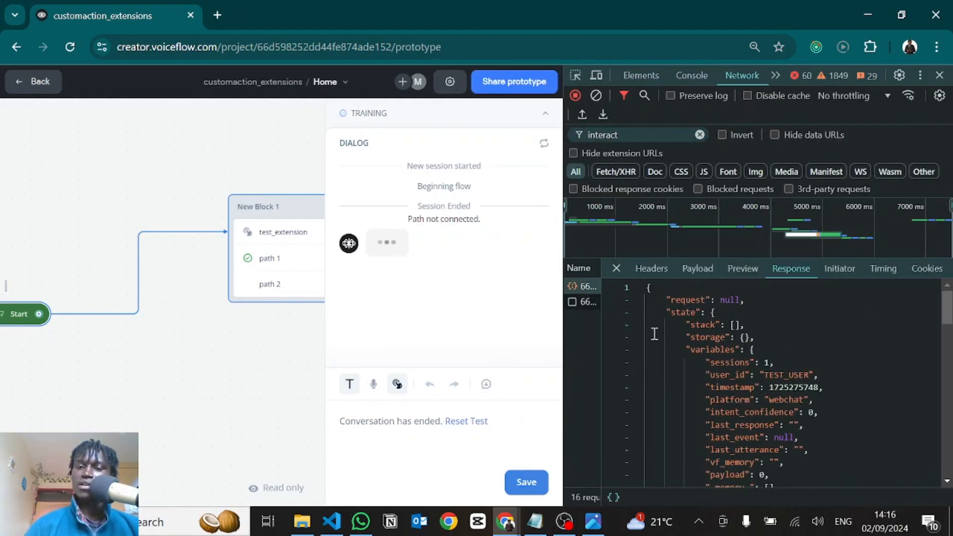
left_click(637, 314)
scroll(688, 348, "down", 4)
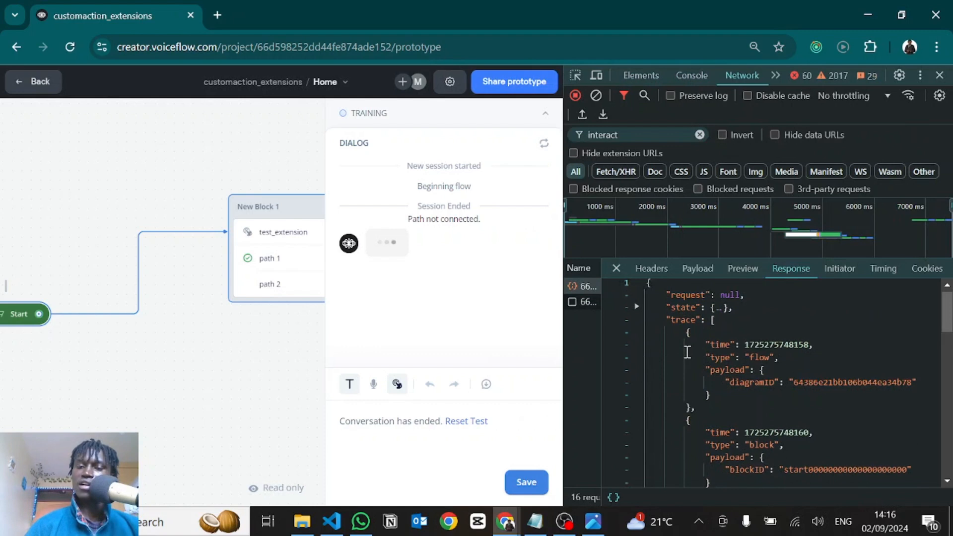
scroll(687, 351, "down", 8)
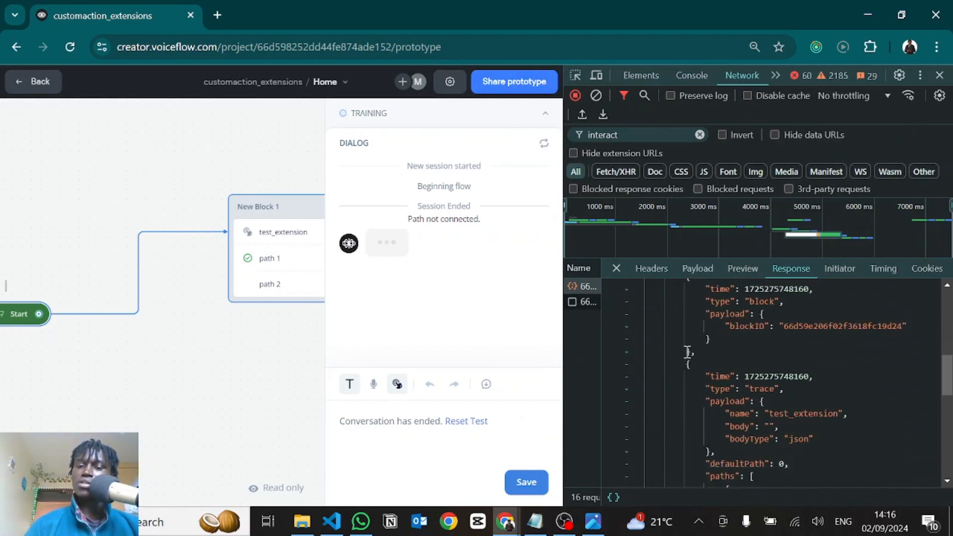
scroll(686, 352, "up", 3)
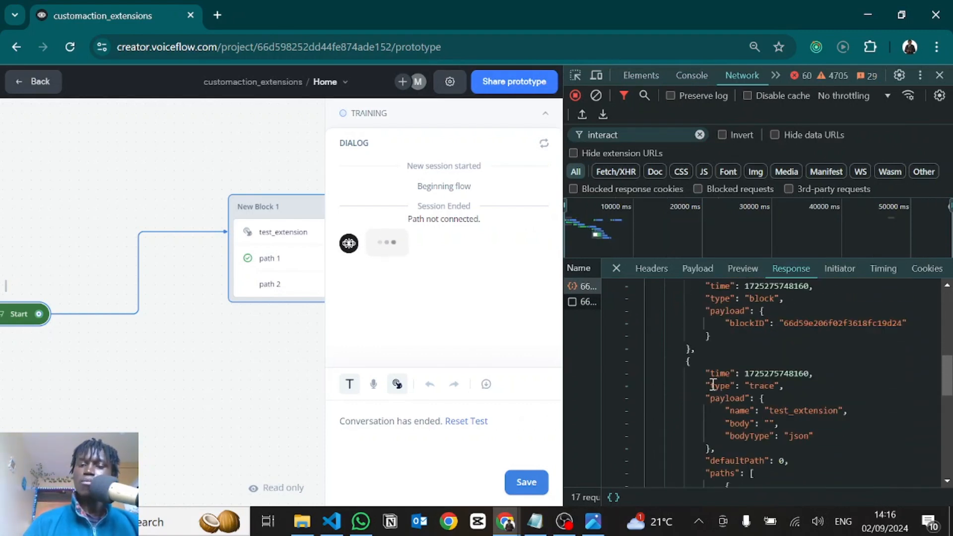
scroll(734, 391, "down", 1)
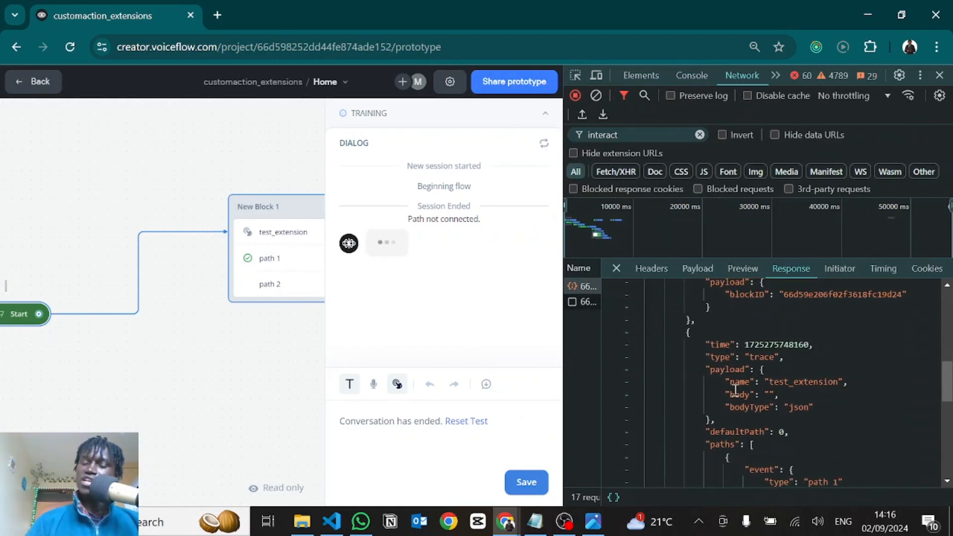
left_click(752, 356)
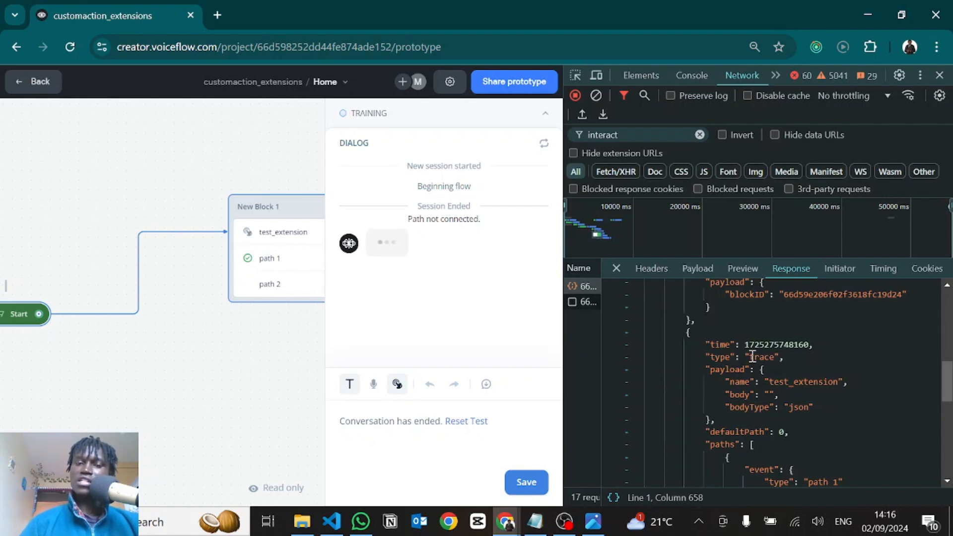
double_click(760, 357)
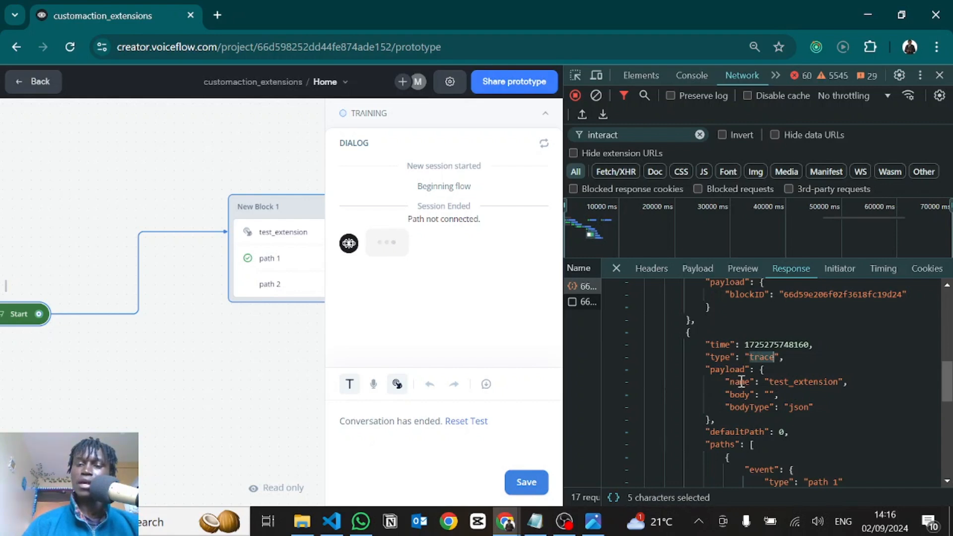
left_click_drag(769, 382, 840, 386)
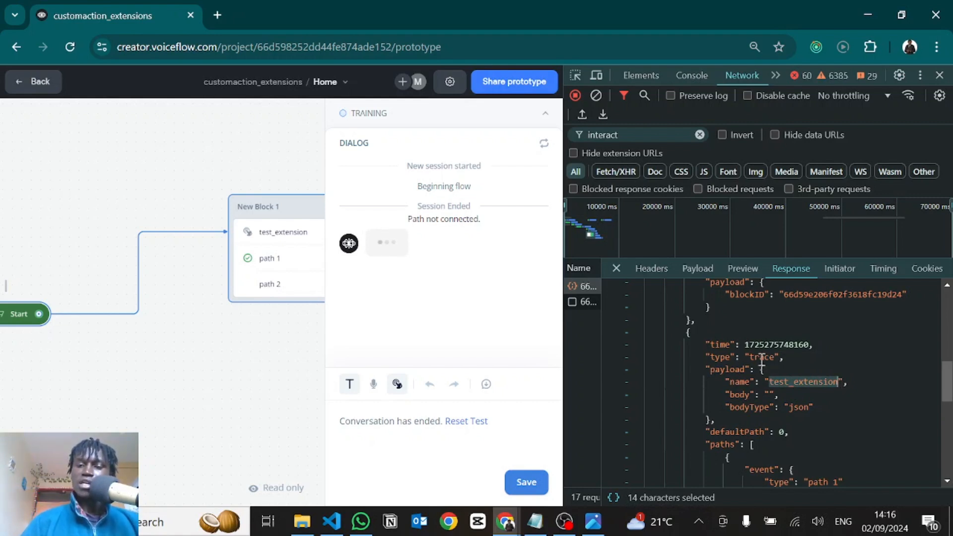
mouse_move(749, 357)
left_mouse_down()
mouse_move(777, 361)
mouse_move(769, 382)
mouse_move(839, 385)
left_mouse_up()
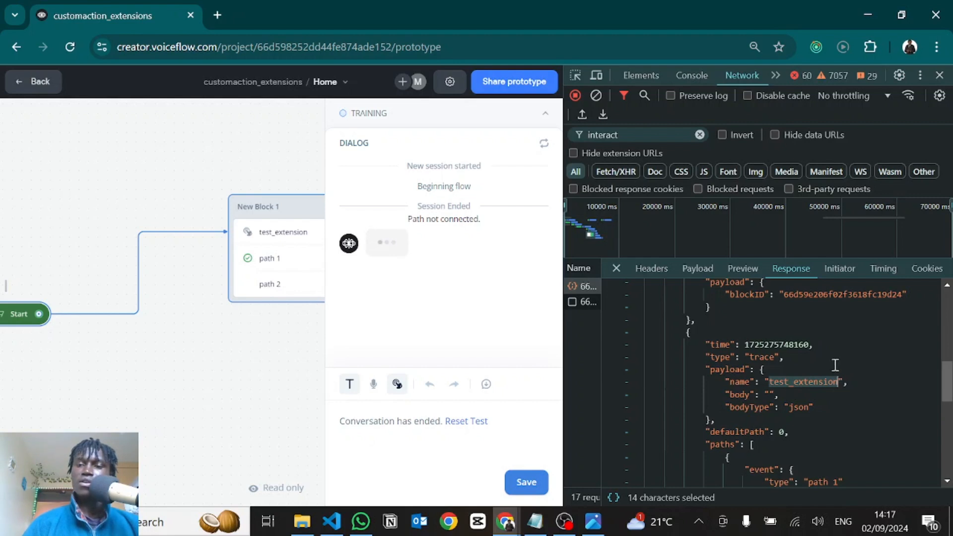
key("alt+Tab")
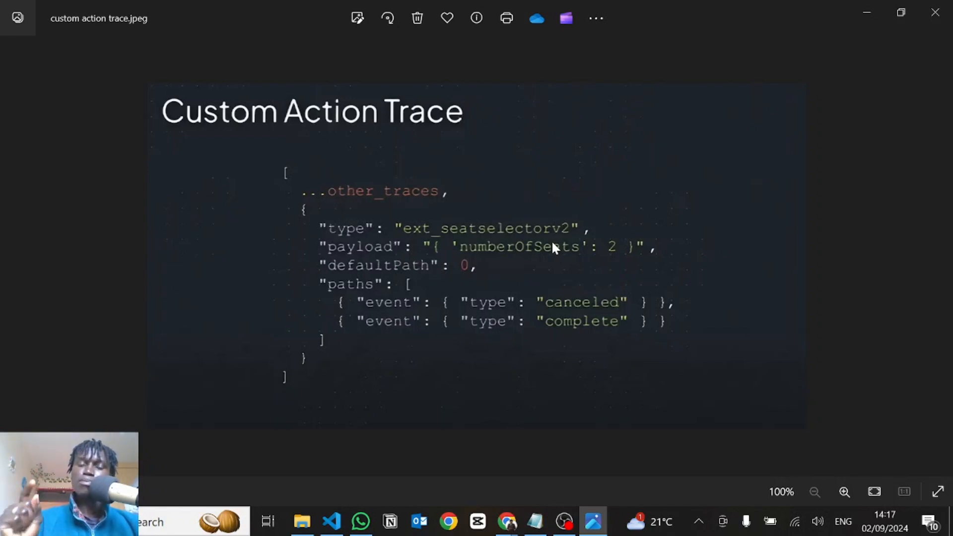
Switch to VS Code and insert the HTML boilerplate into the empty index.html file
key("alt+Tab")
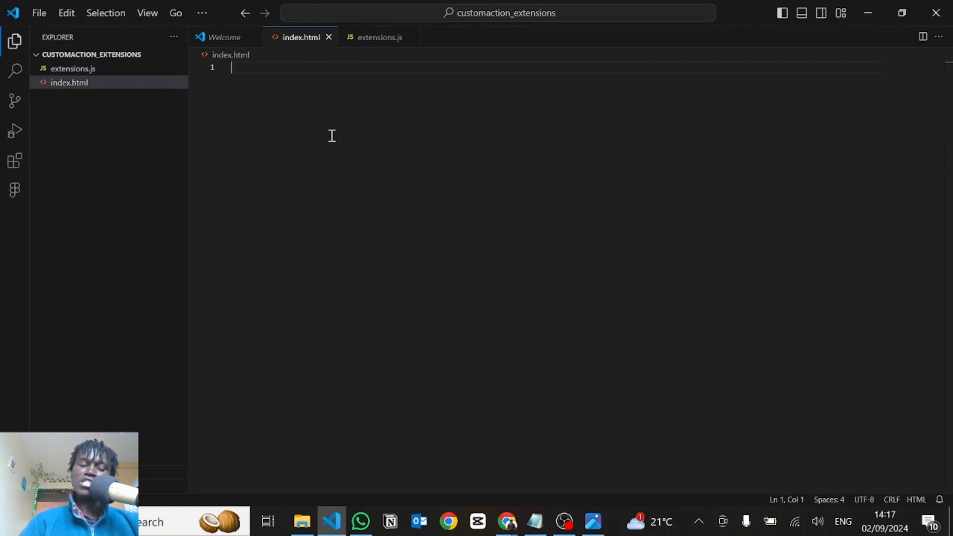
type("!")
key("Tab")
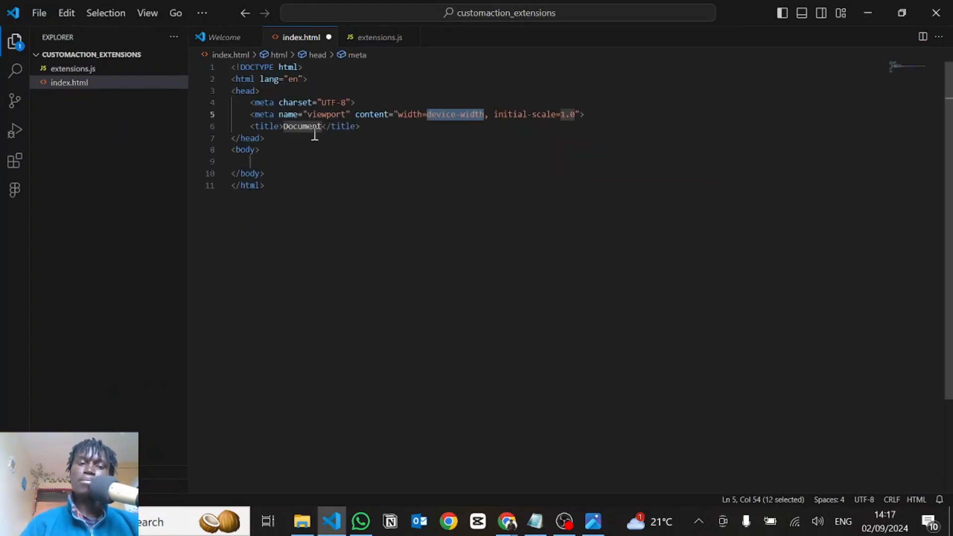
left_click(253, 172)
left_click(261, 160)
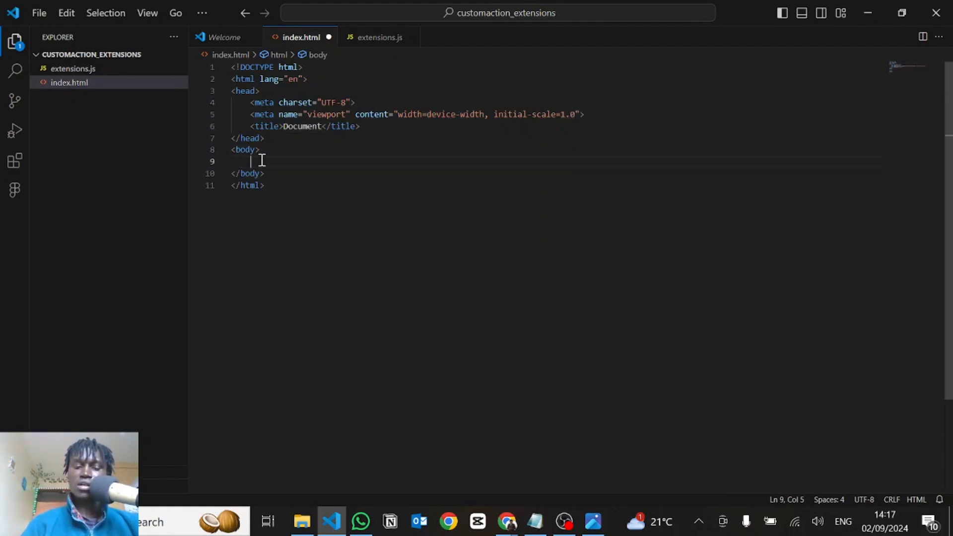
Add an h1 heading reading Chatbot to the body of index.html, followed by three new lines
type("h1")
key("Tab")
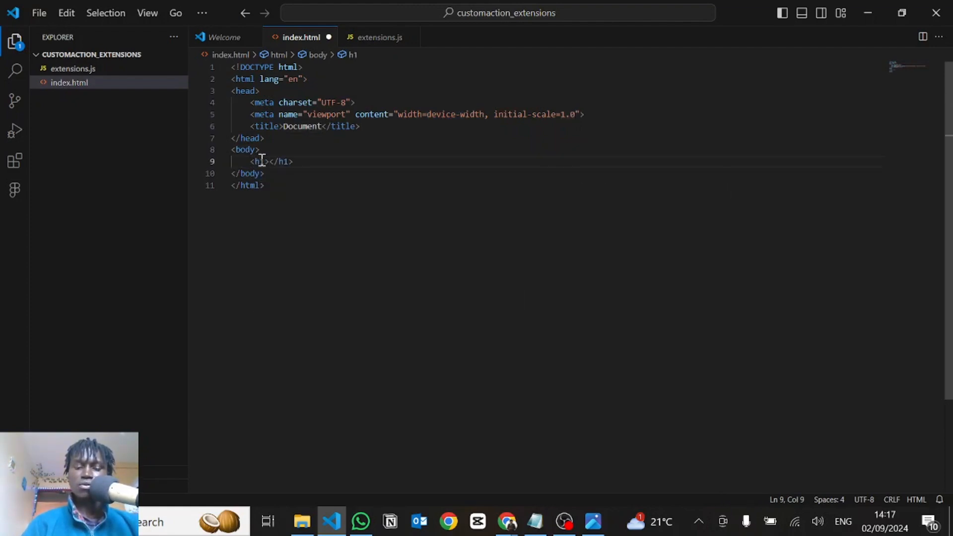
type("Chatbot")
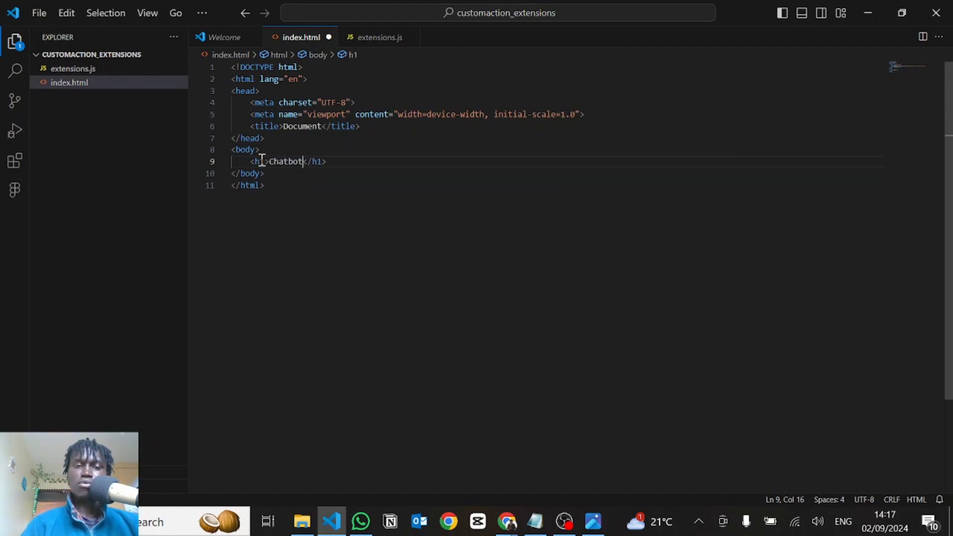
left_click(361, 161)
key("Return")
key("Return")
key("Return")
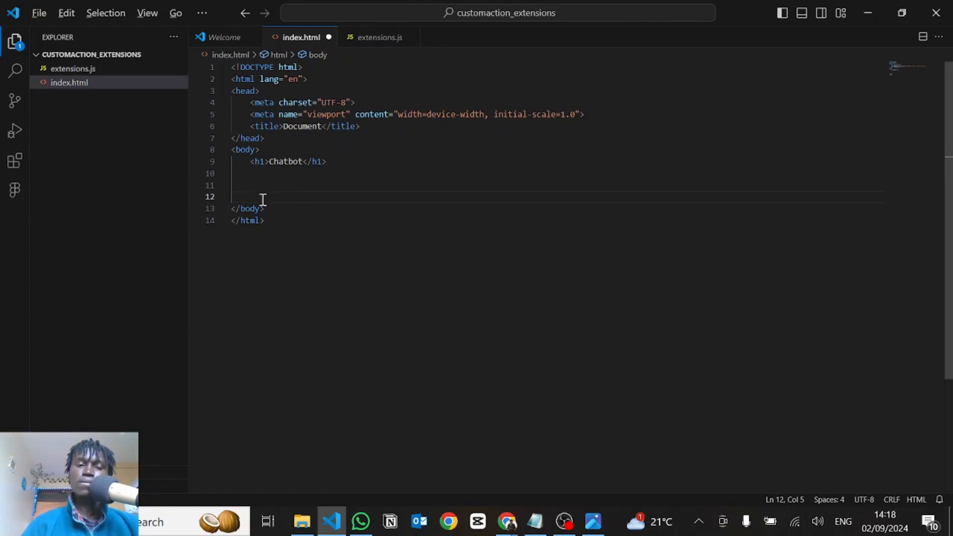
Switch to Voiceflow in Chrome, leave the canvas and copy the Web Chat installation code snippet from the agent's integrations
key("alt+Tab")
left_click(31, 82)
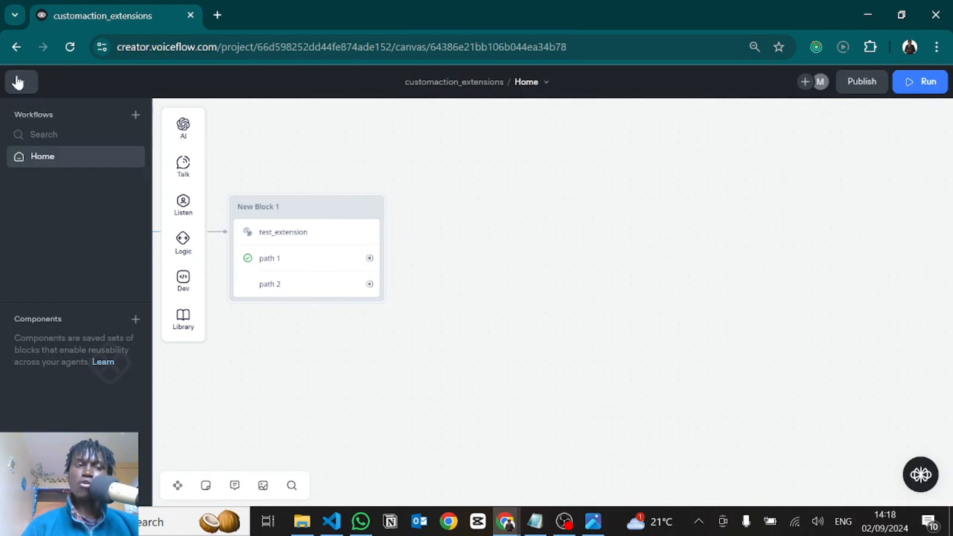
left_click(33, 88)
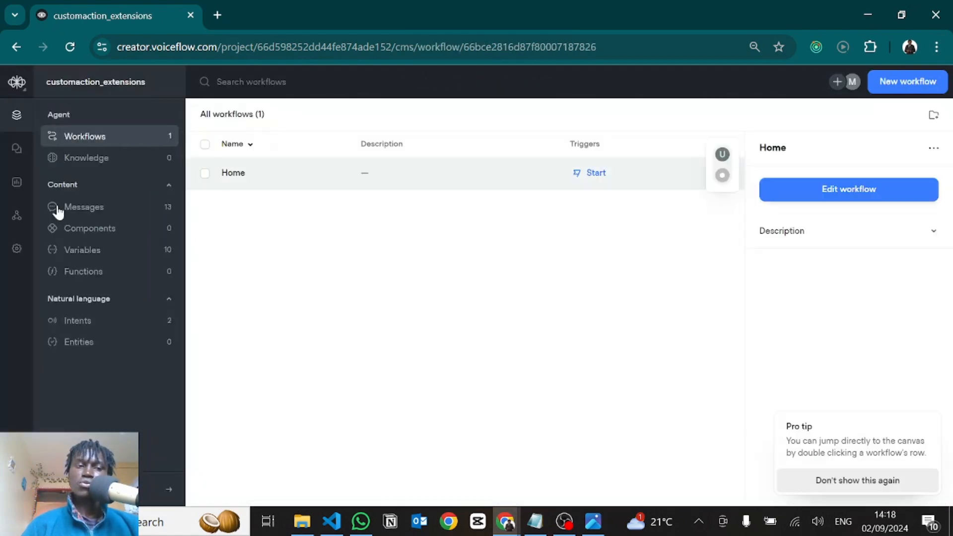
left_click(16, 216)
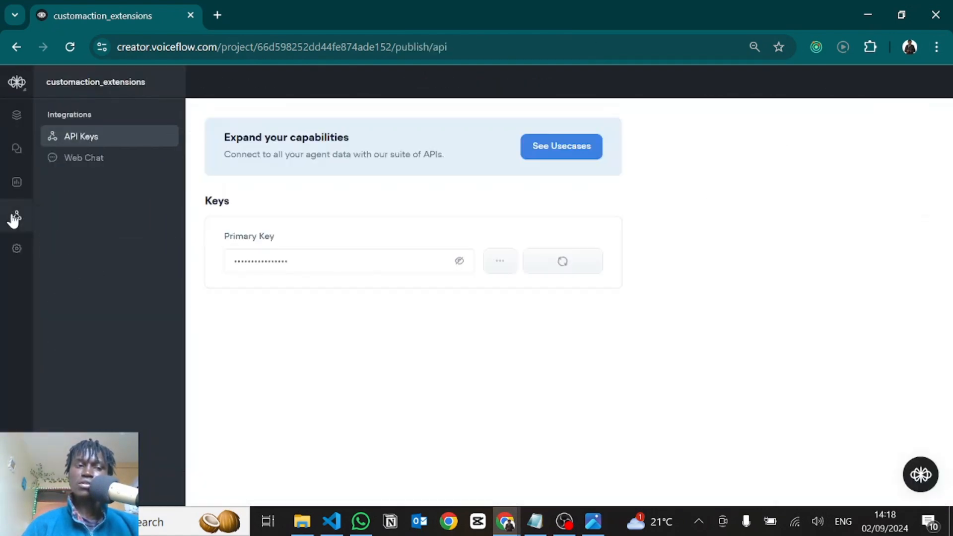
left_click(72, 160)
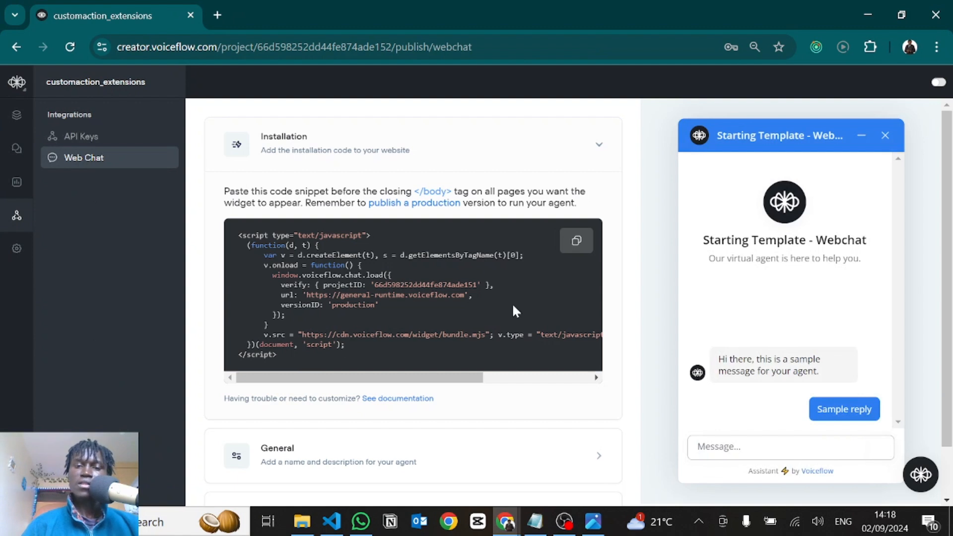
left_click(576, 240)
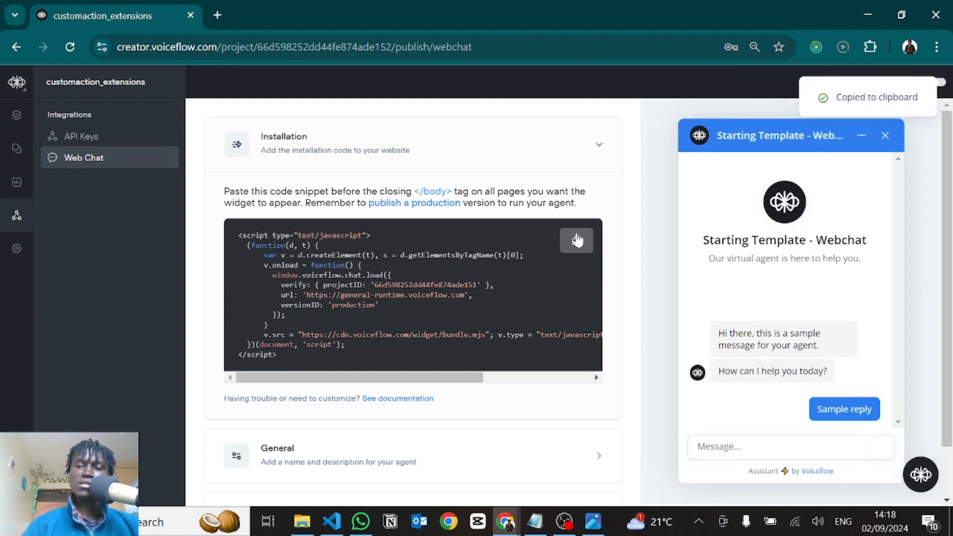
Switch to VS Code, paste the web chat script below the h1 in index.html's body, and save the file
key("alt+Tab")
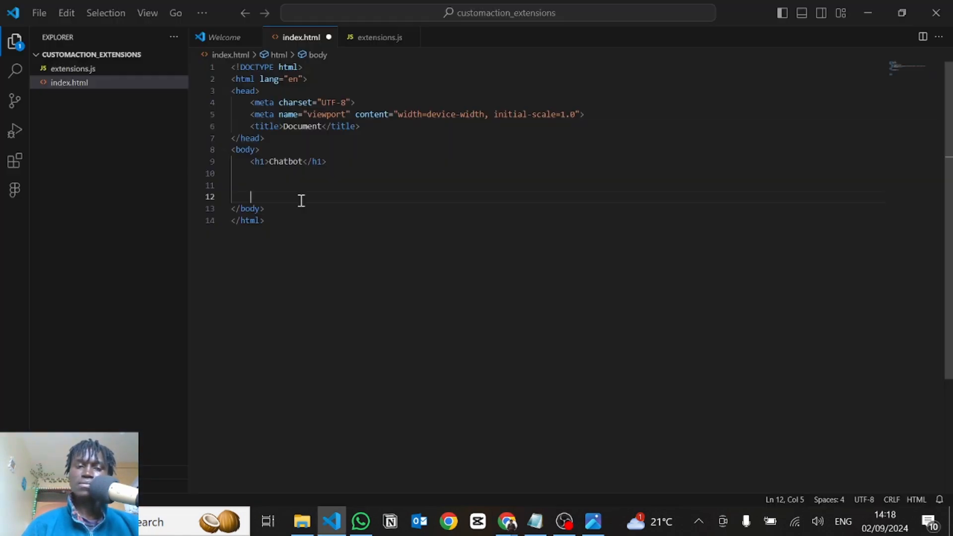
key("ctrl+v")
key("ctrl+s")
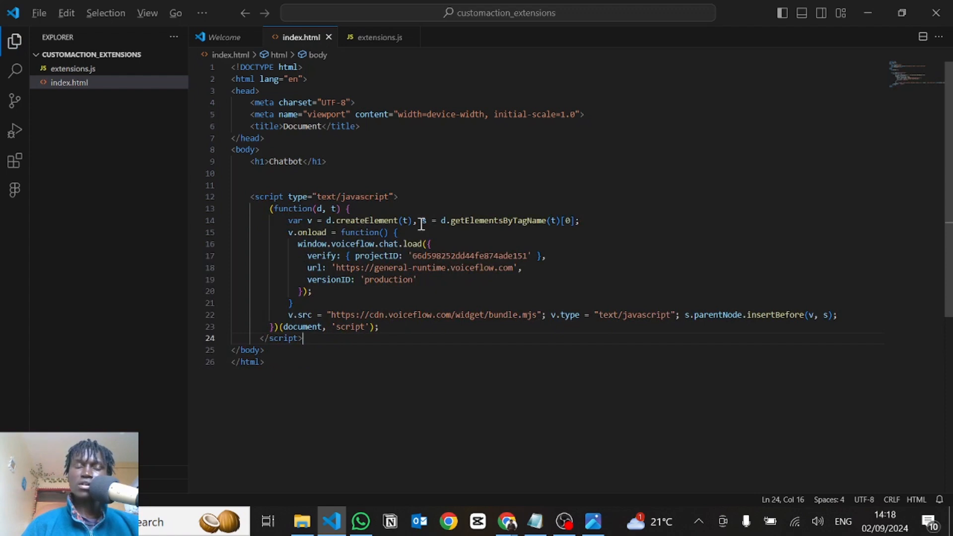
Switch to Voiceflow and, in the Home workflow, replace the block after Start with a message block reading Hi
key("alt+Tab")
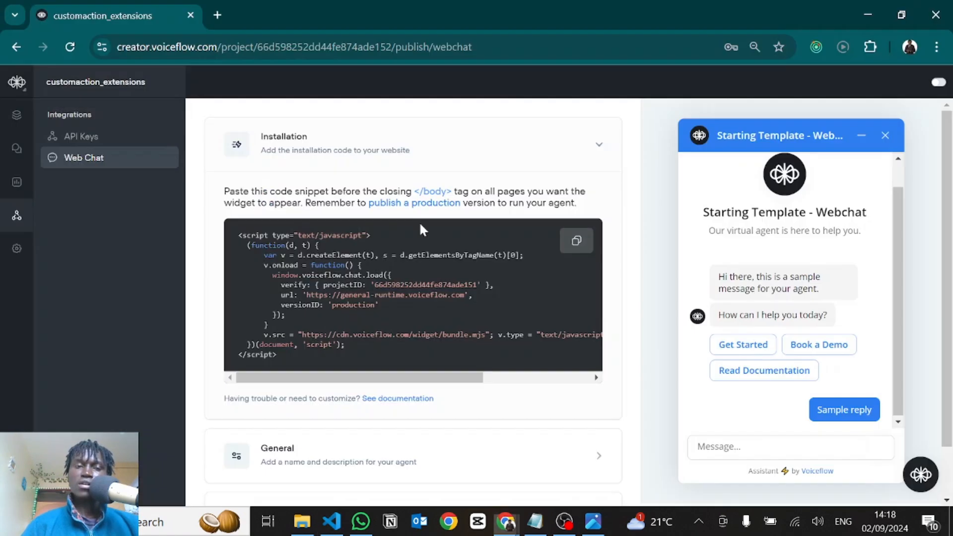
left_click(16, 116)
left_click(241, 174)
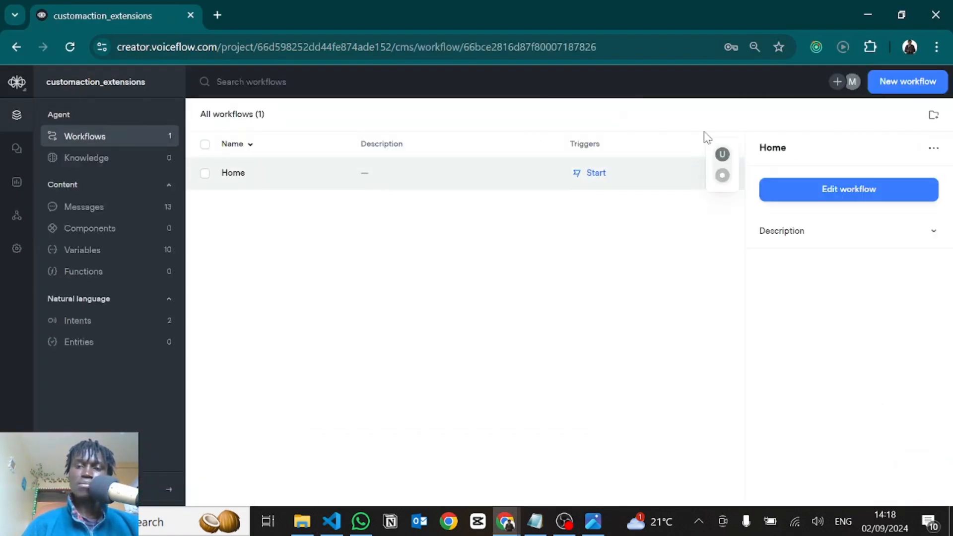
left_click(815, 198)
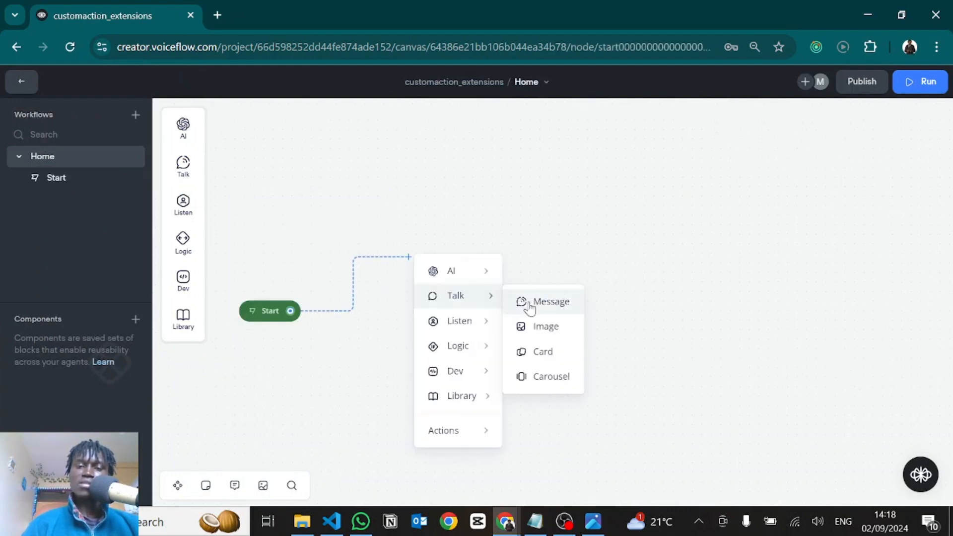
left_click(530, 304)
type("Hi")
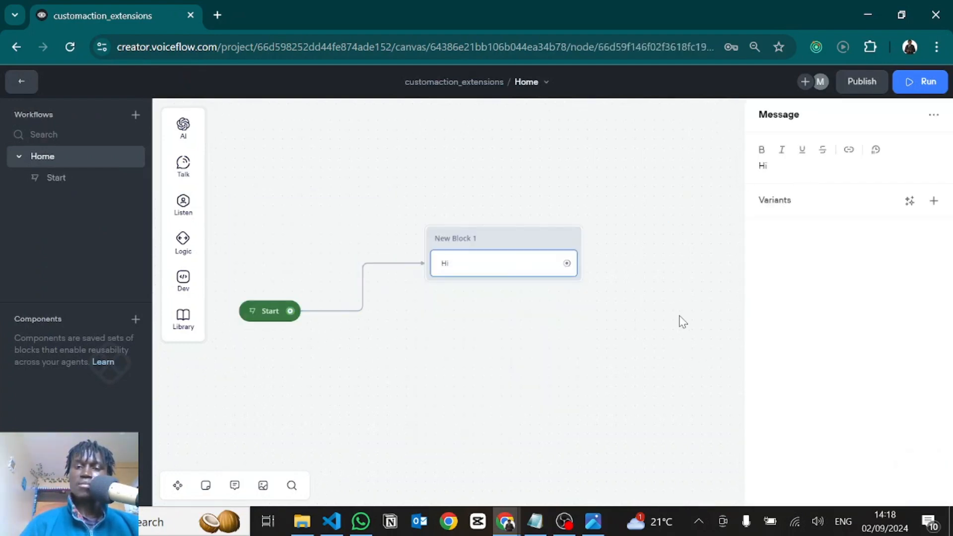
left_click(682, 322)
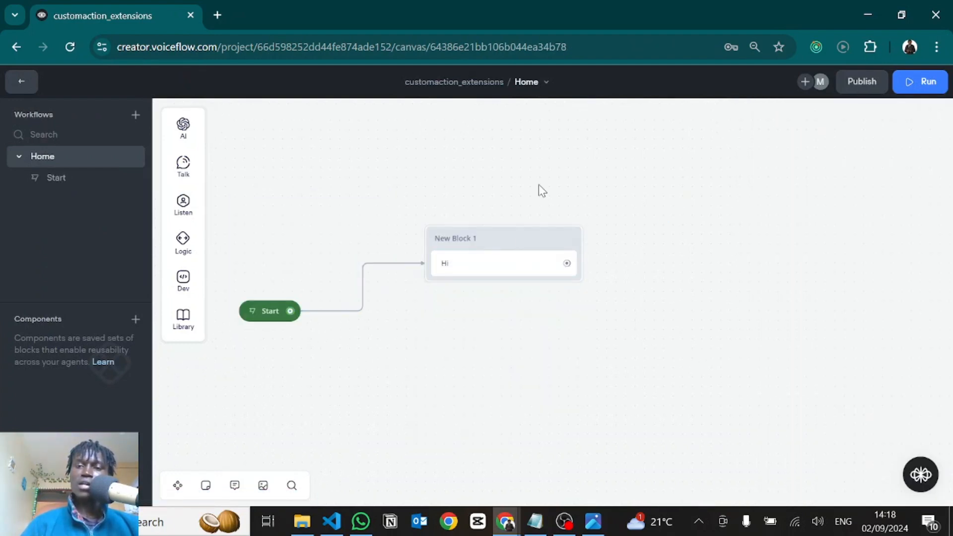
Publish the agent to production without a version name and dismiss the publishing notice
left_click(854, 85)
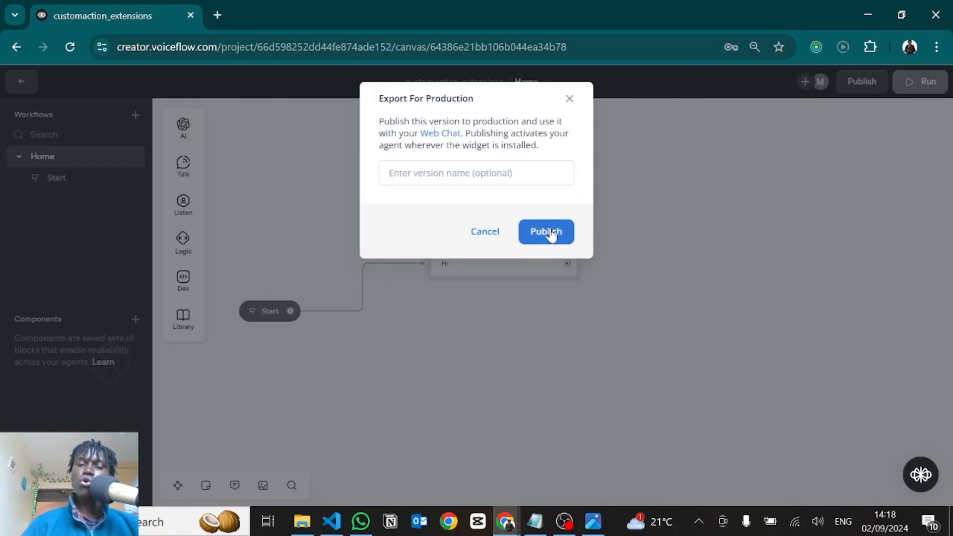
left_click(550, 233)
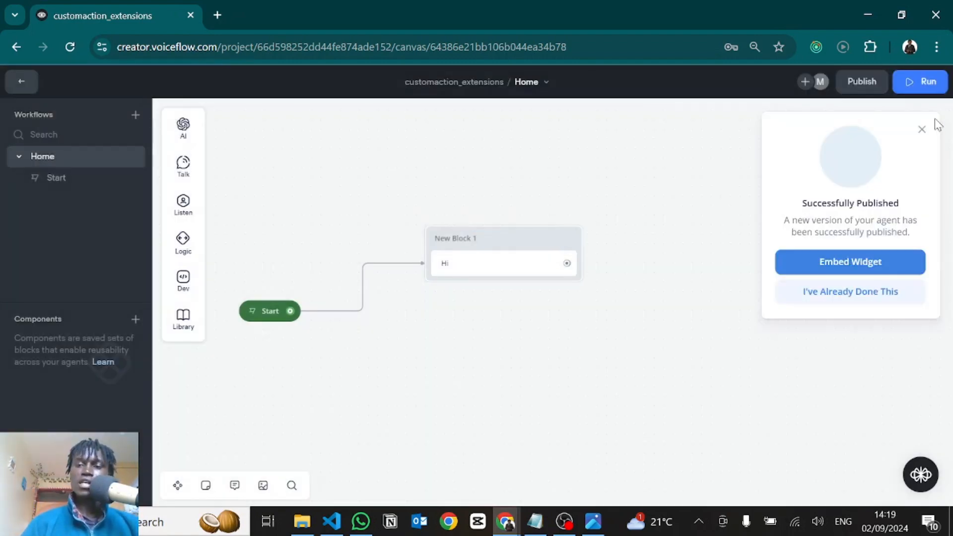
left_click(922, 131)
Switch to VS Code, open a terminal in the project folder and start a local server with npx serve
key("alt+Tab")
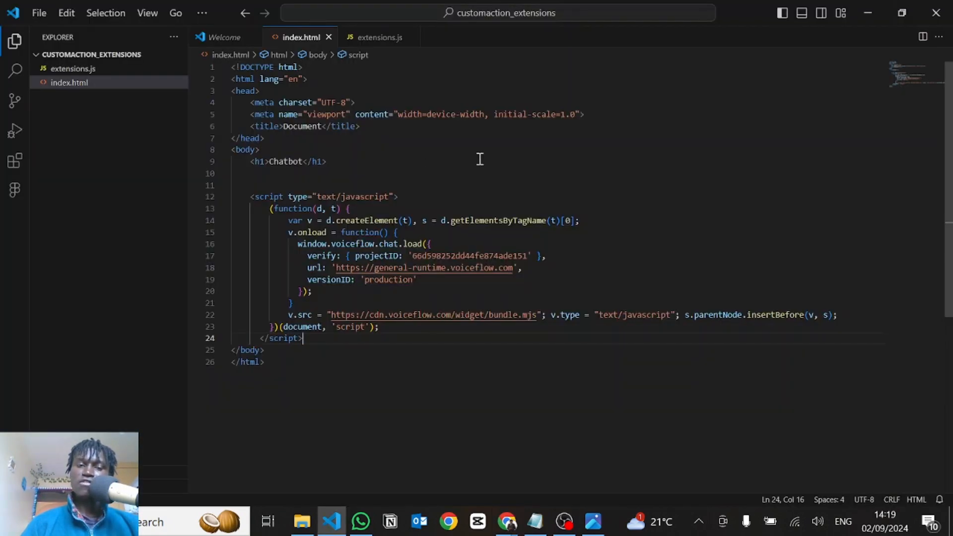
left_click(386, 177)
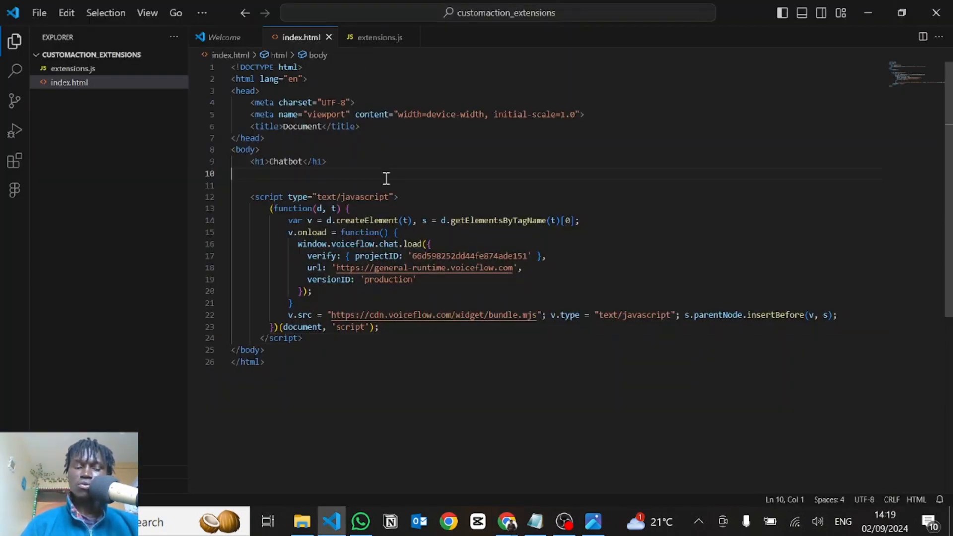
key("ctrl+grave")
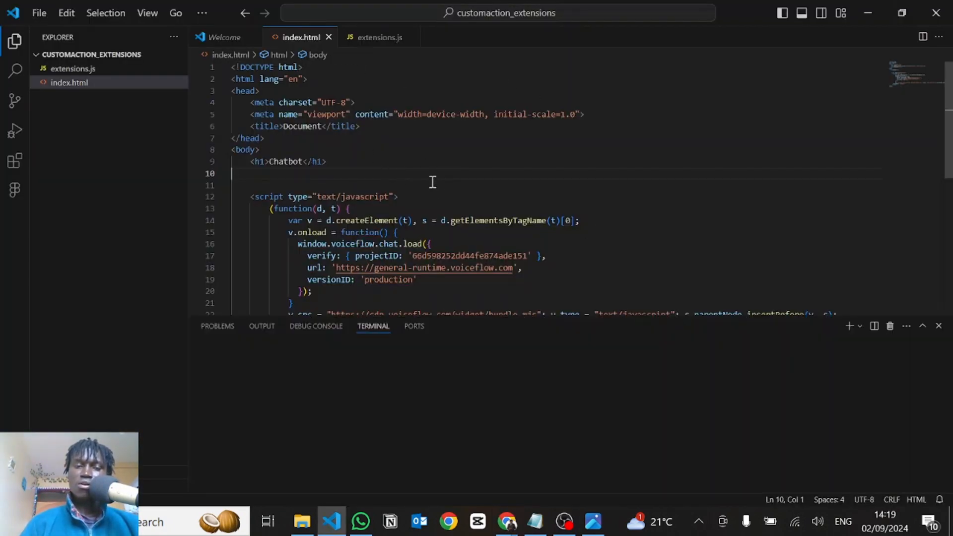
type("npx serve")
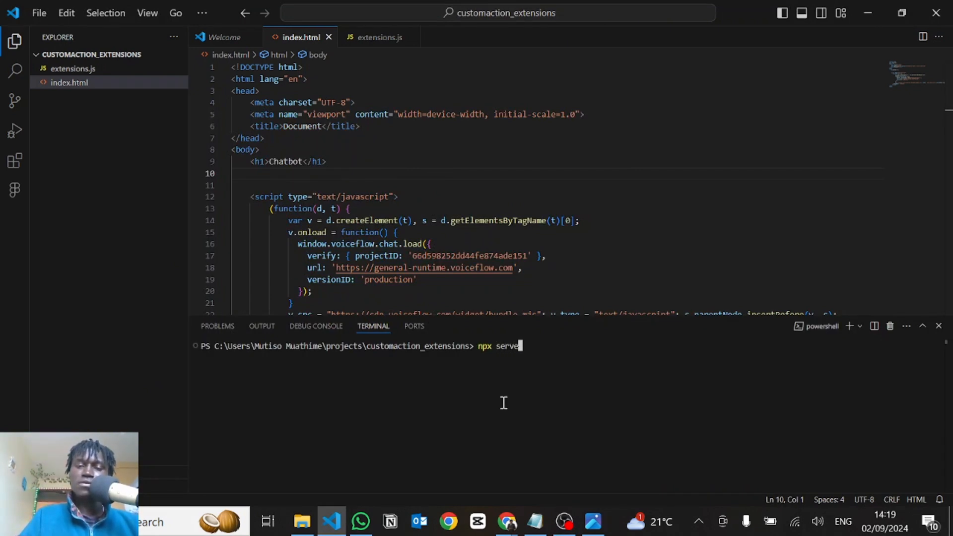
key("Return")
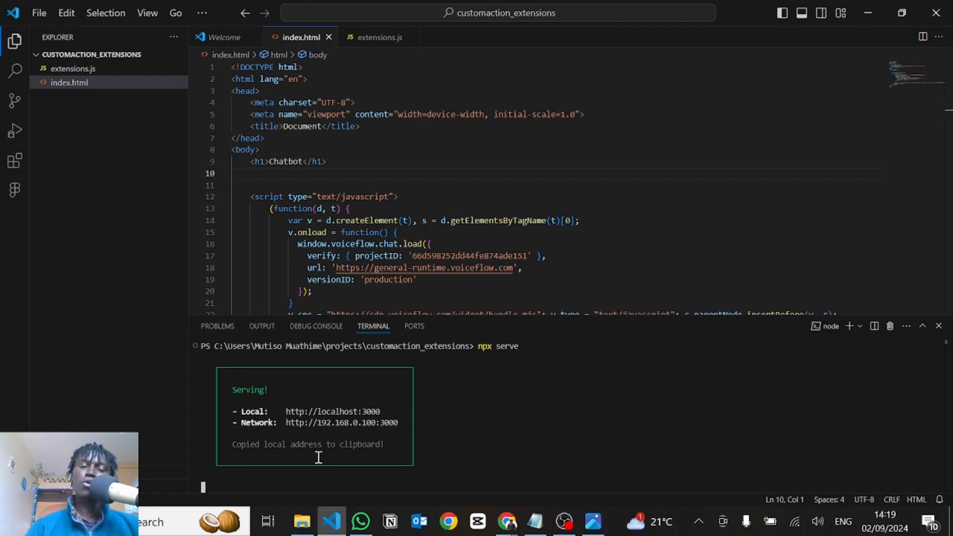
Switch to Chrome, load localhost:3000 in a new tab and open the page's chat widget
key("alt+Tab")
key("ctrl+t")
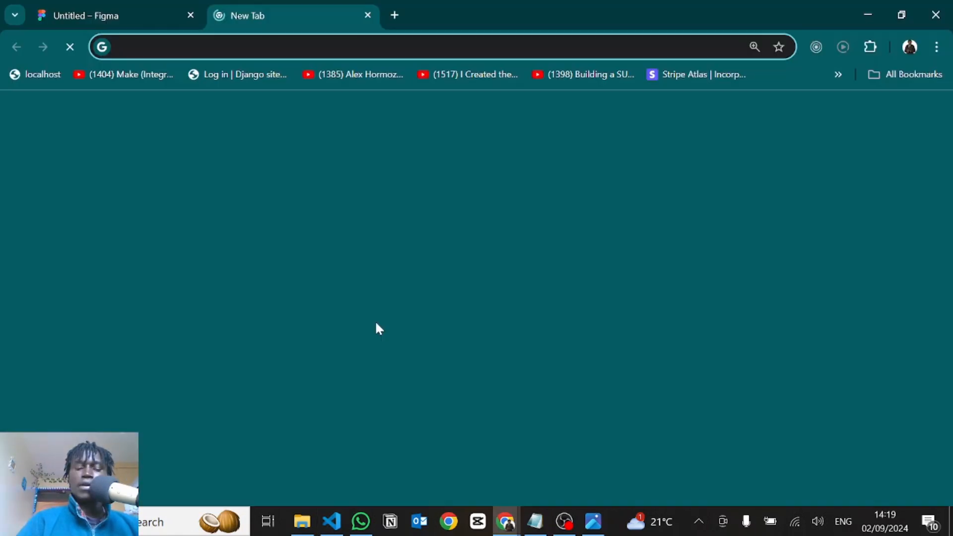
type("http://localhost:3000")
key("Return")
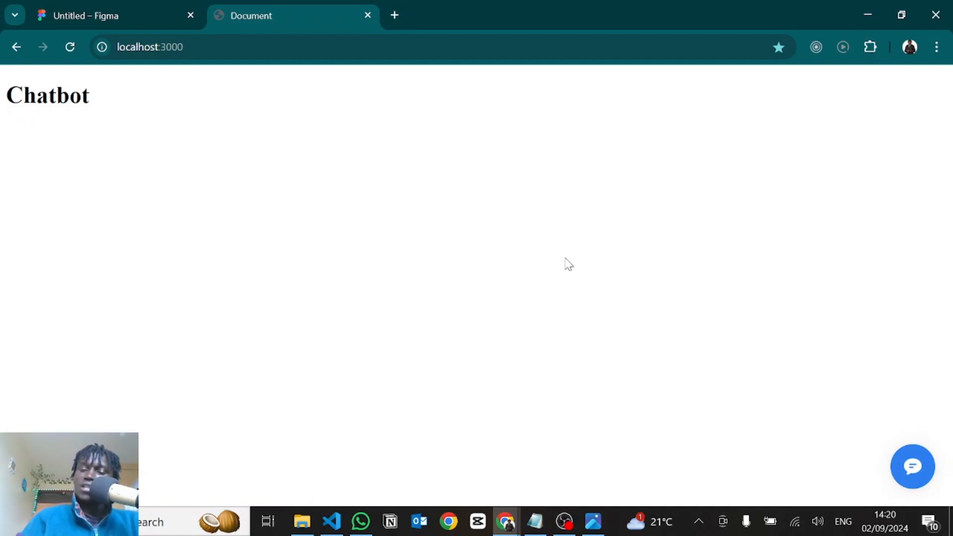
left_click(912, 468)
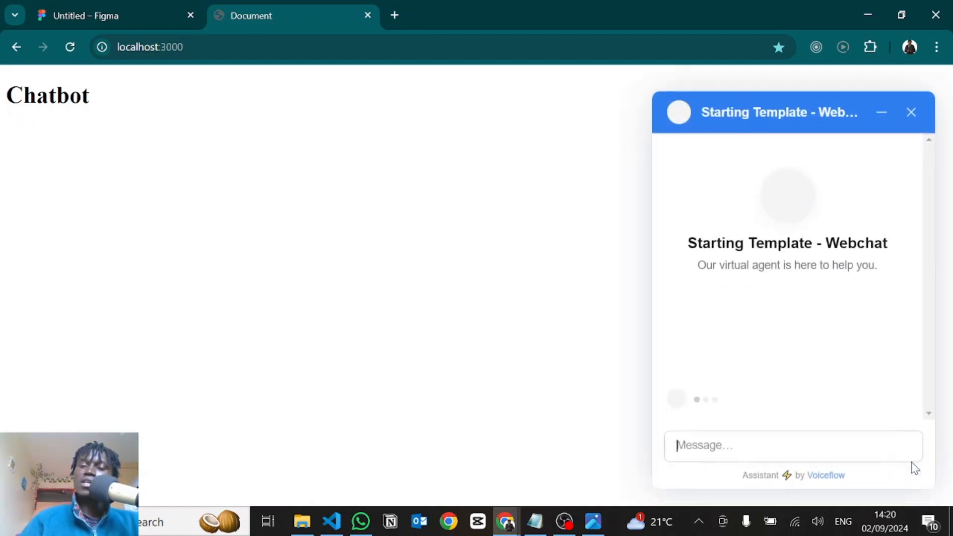
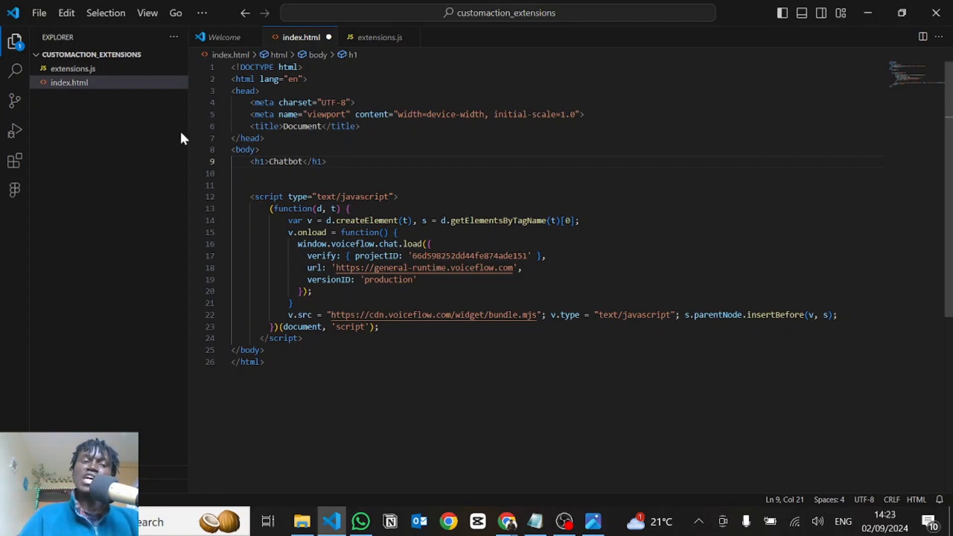
Add an empty script element to index.html between the Chatbot heading and the Voiceflow widget script
left_click(77, 69)
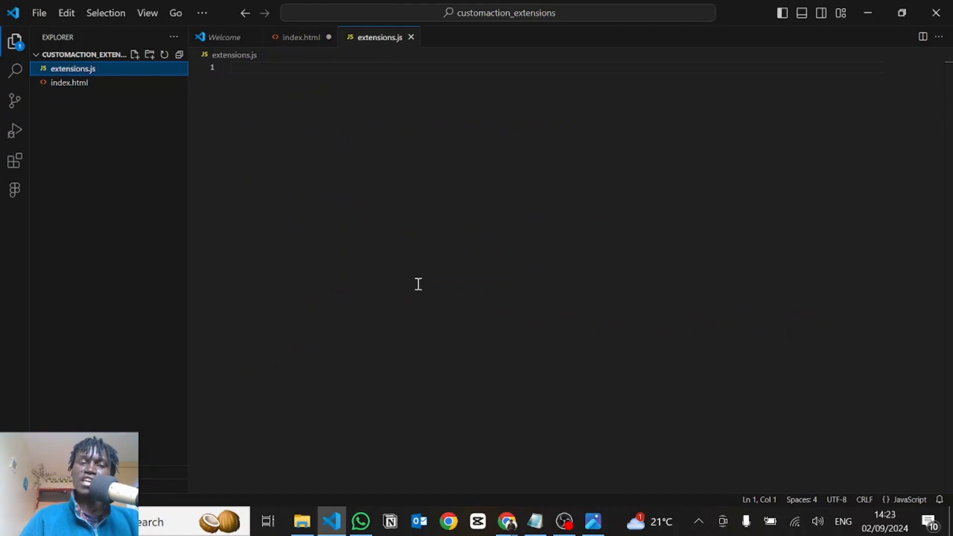
left_click(296, 38)
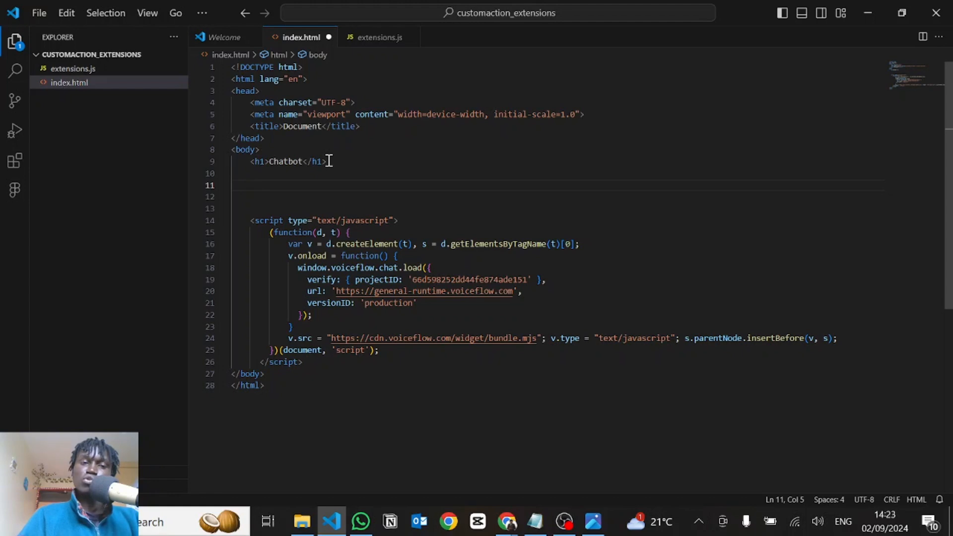
type("scri")
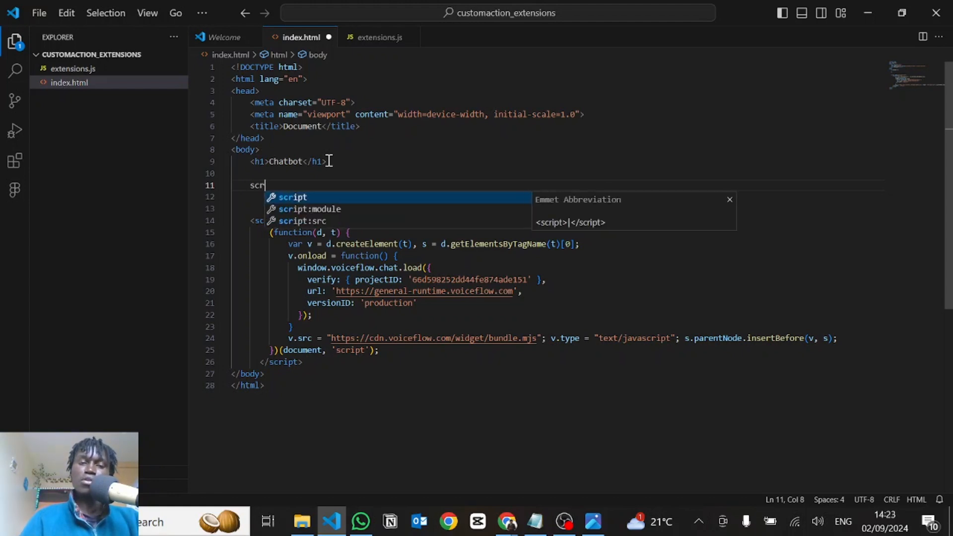
key("Tab")
key("Return")
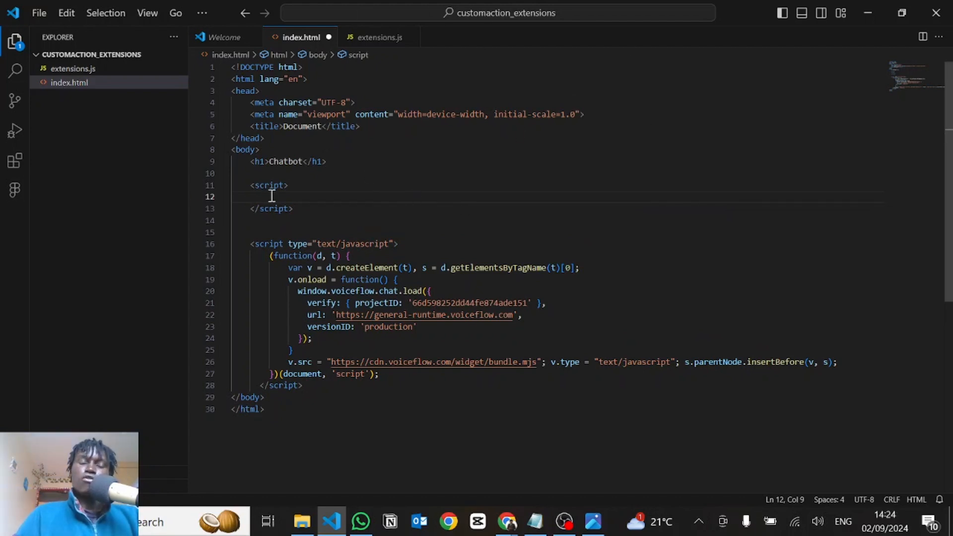
Declare a constant named extension1 in the new script block as a multi-line object literal
type("c")
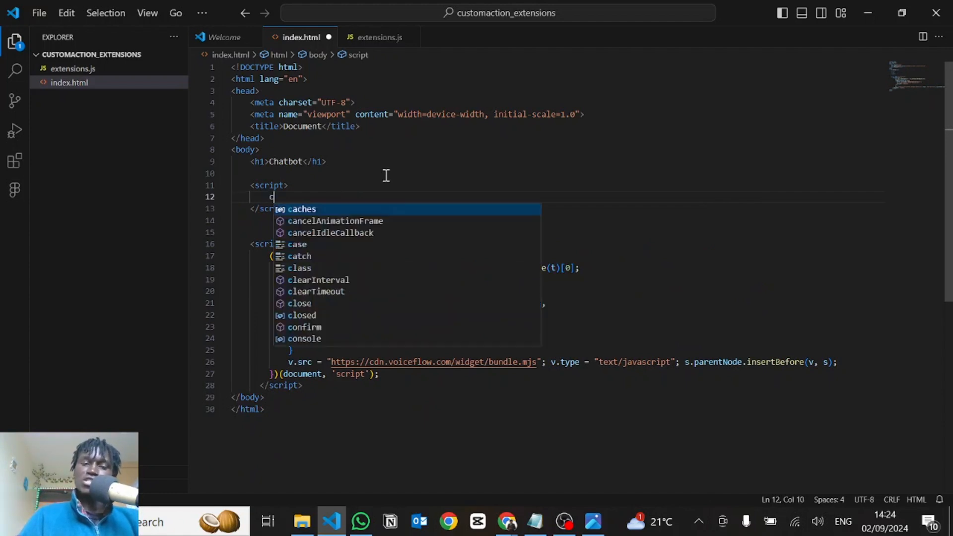
type("onst ext")
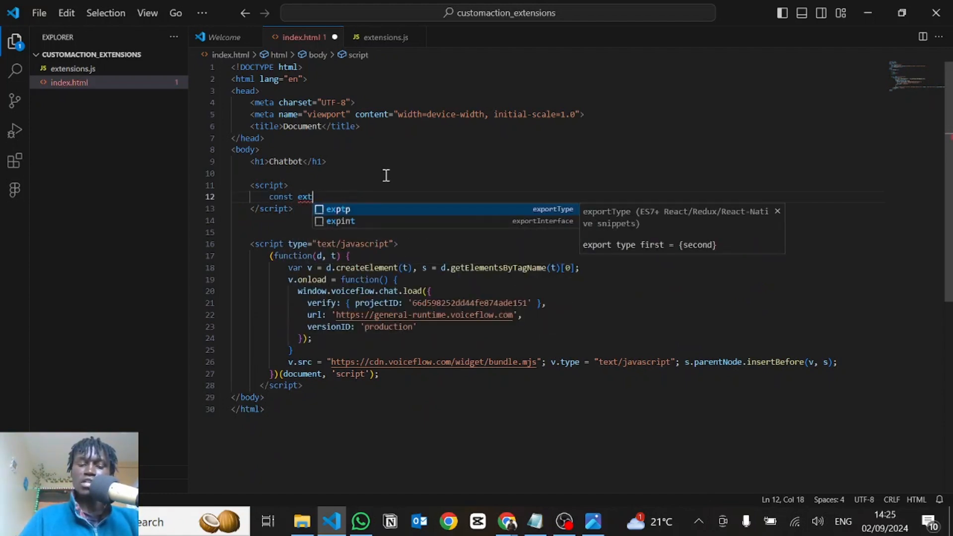
type("ension1 = {")
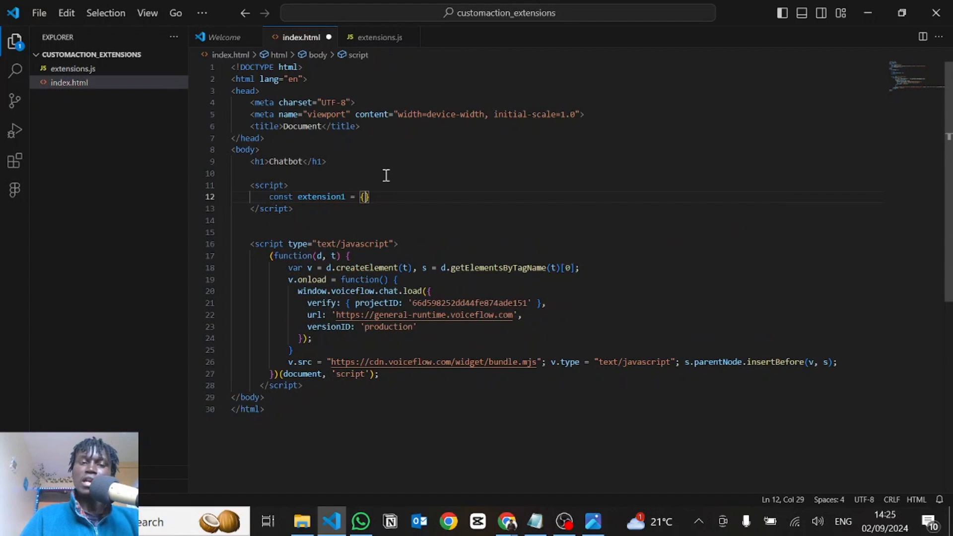
key("Return")
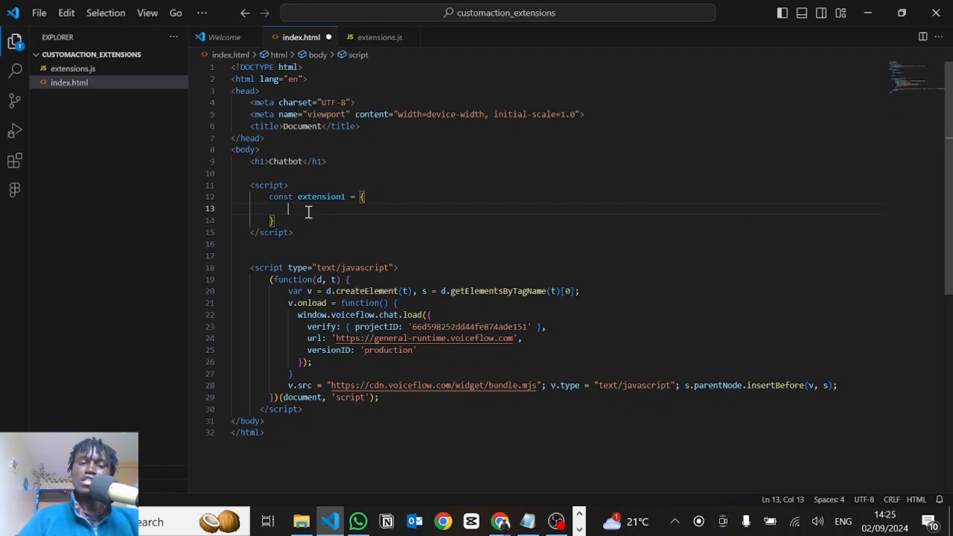
Give the extension1 object the properties name: "extension1" and type: "response"
type("name: \"")
type("\"")
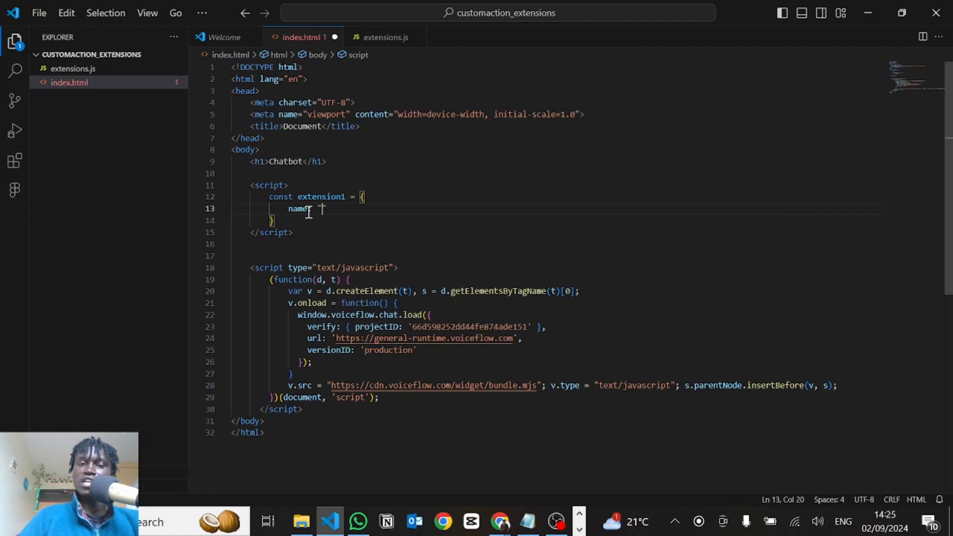
type("extension1\",")
key("Return")
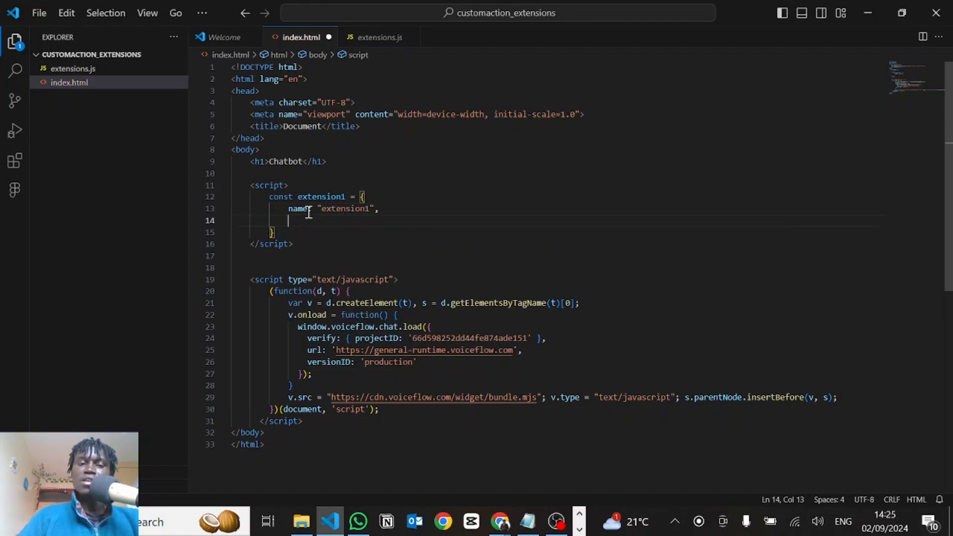
type("type:")
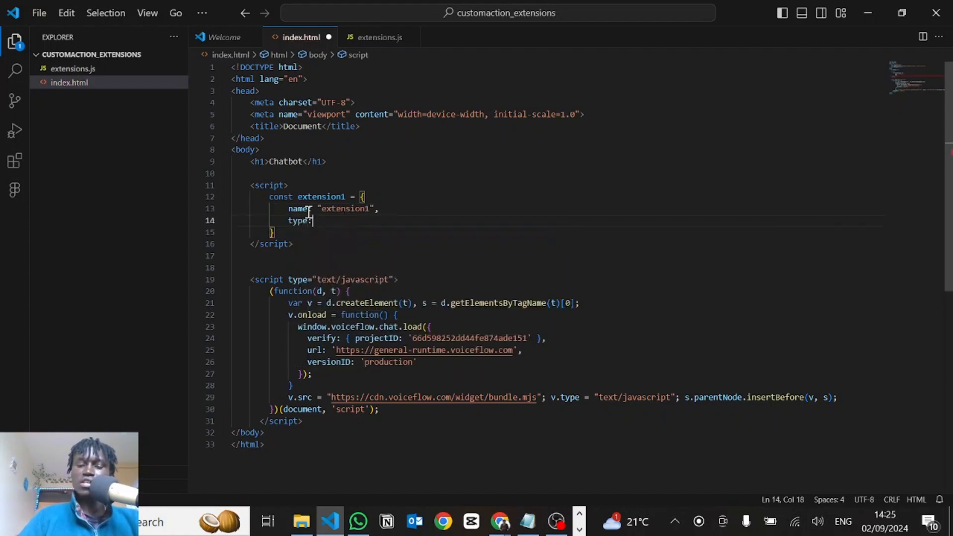
type(" \"t")
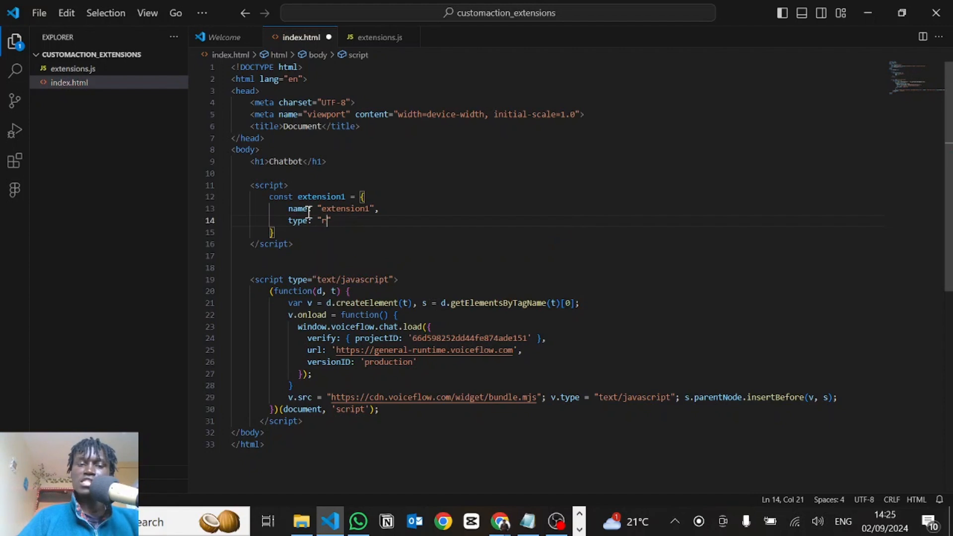
type("esponse\",")
key("Return")
Add a match property to extension1 with an arrow function that destructures trace and evaluates trace.type
type("match")
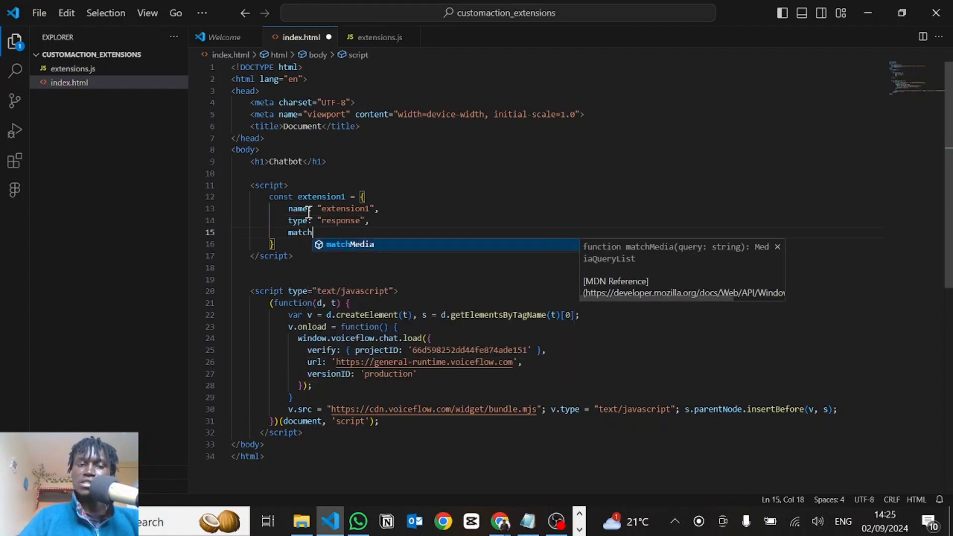
type("L: (")
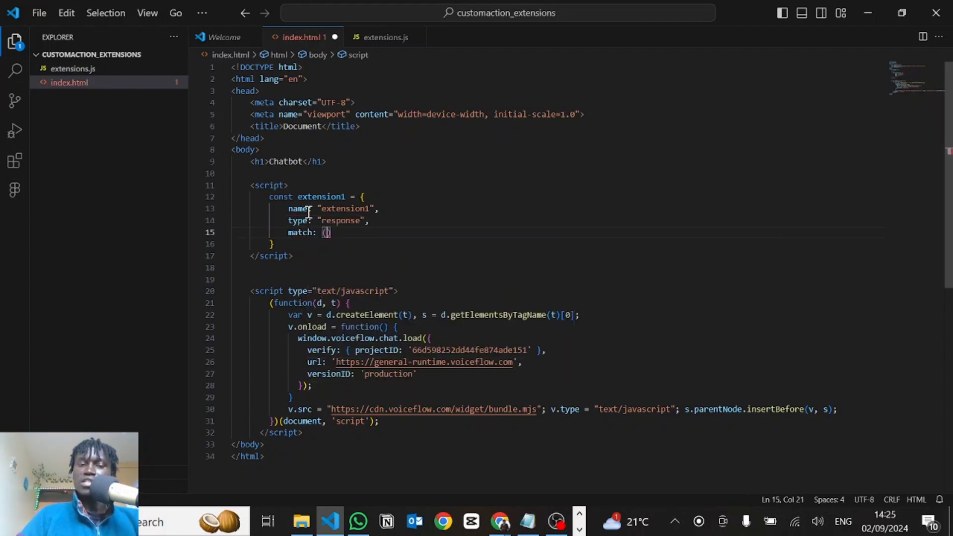
type("{trace}) =")
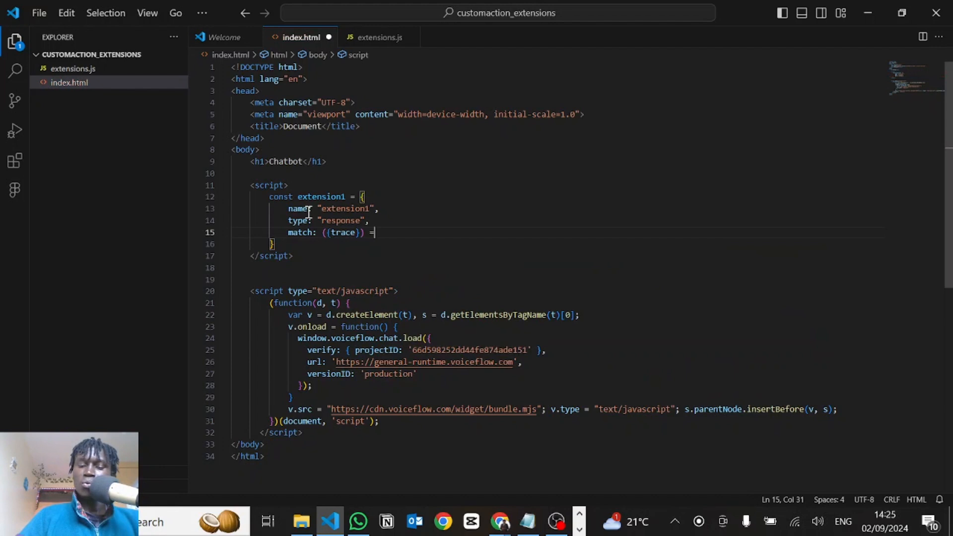
type("> trace.type")
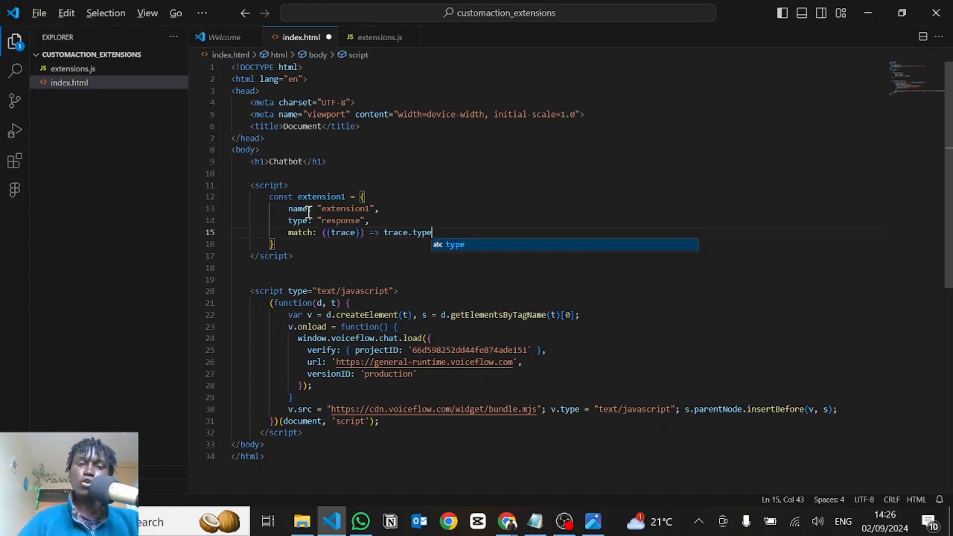
Switch to the Figma diagram to review the trace flow, and open custom action trace.jpeg in Photos to examine its type field
key("alt+Tab")
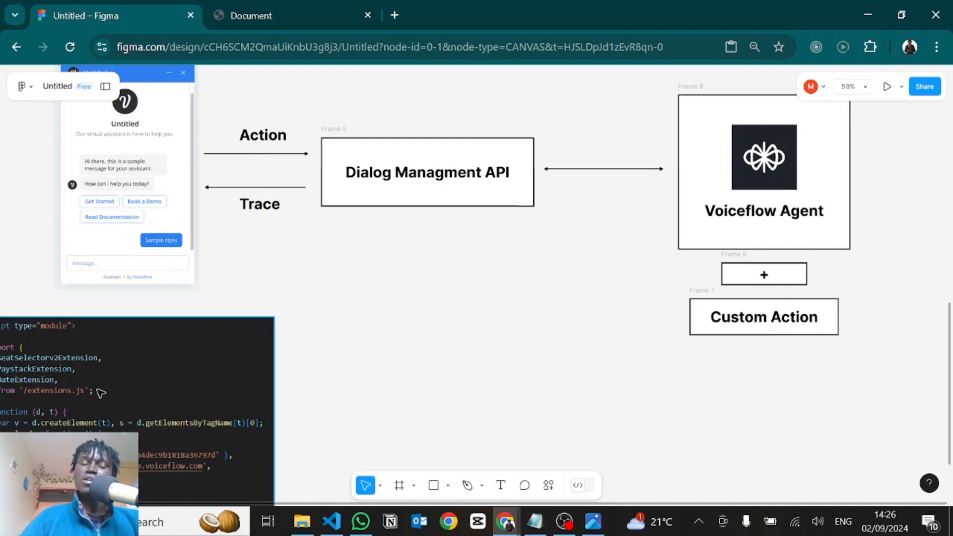
scroll(100, 393, "left", 3)
scroll(206, 336, "down", 3)
scroll(708, 341, "up", 1)
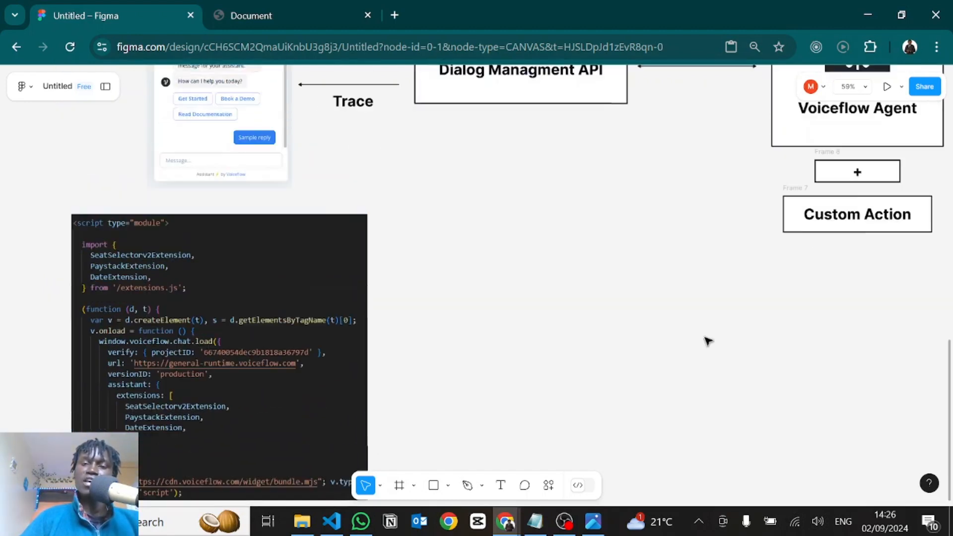
scroll(708, 341, "up", 4)
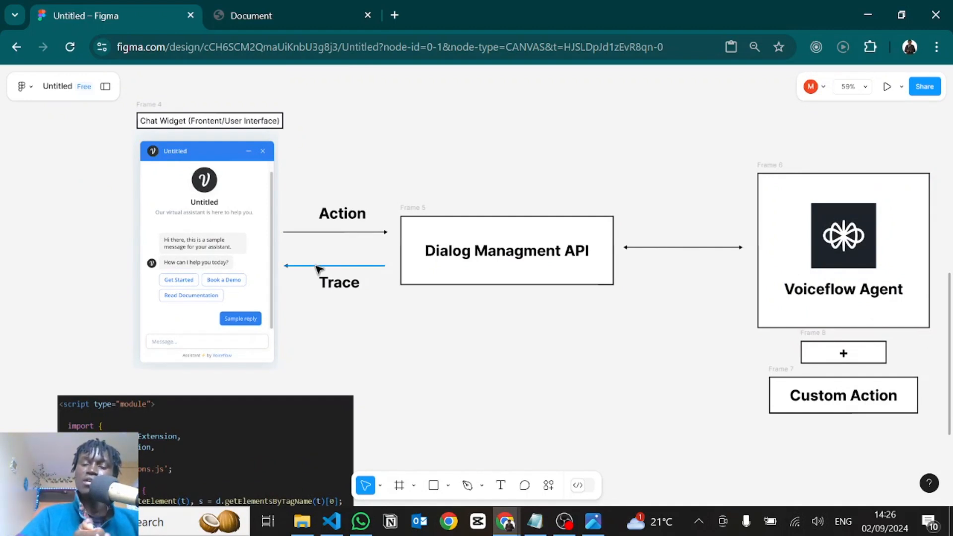
key("alt+Tab")
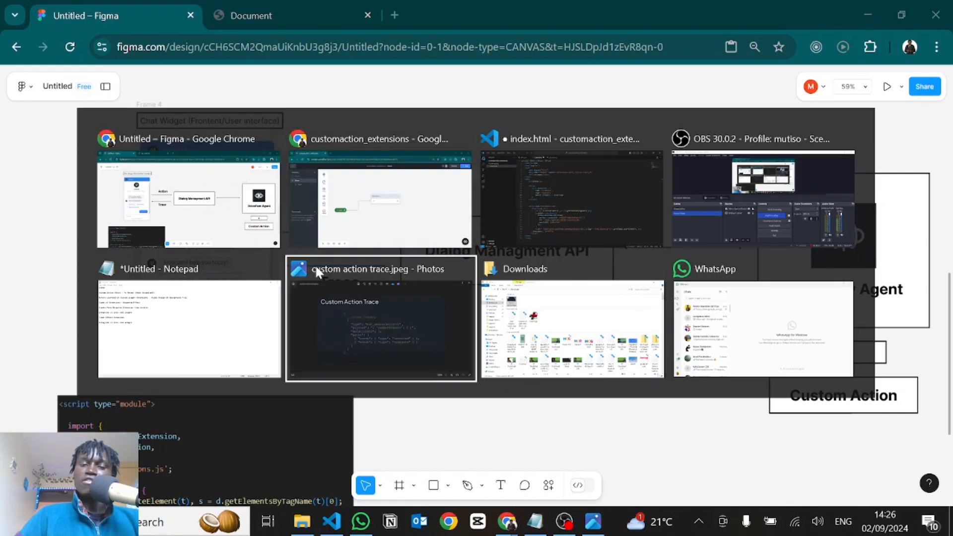
left_click(315, 264)
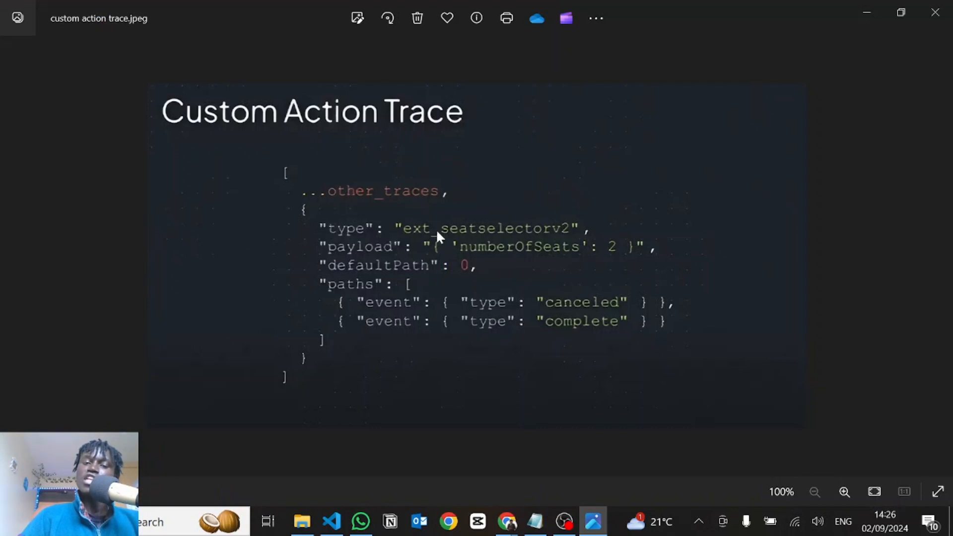
Back in VS Code, complete the match condition as trace.type === 'extension1' || trace.payload.name === 'extension1', rechecking the trace image in Photos
key("alt+Tab")
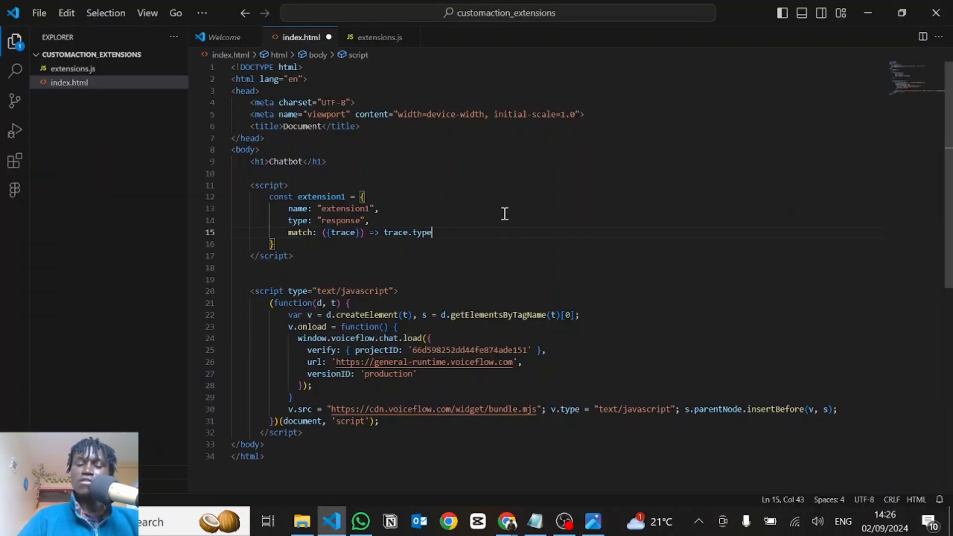
type("=== ")
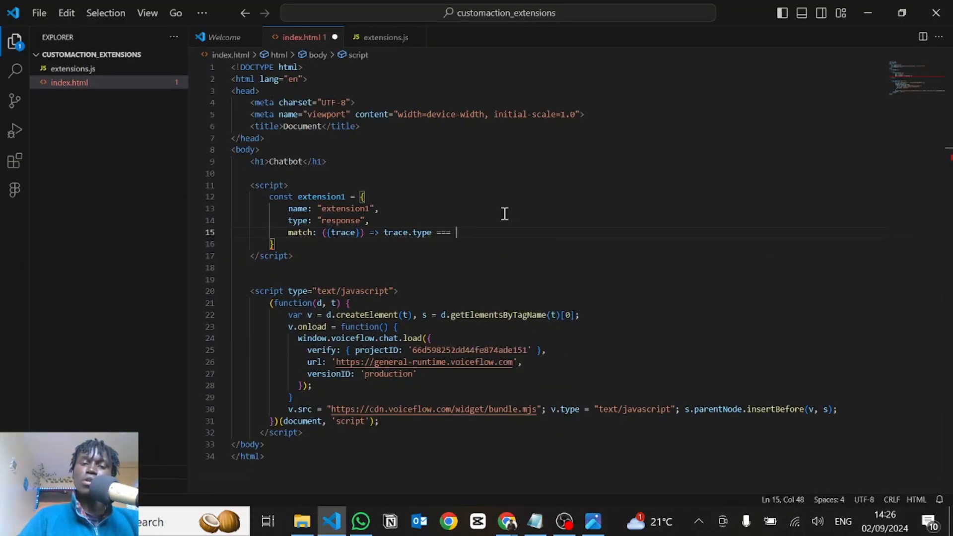
type("'extension1")
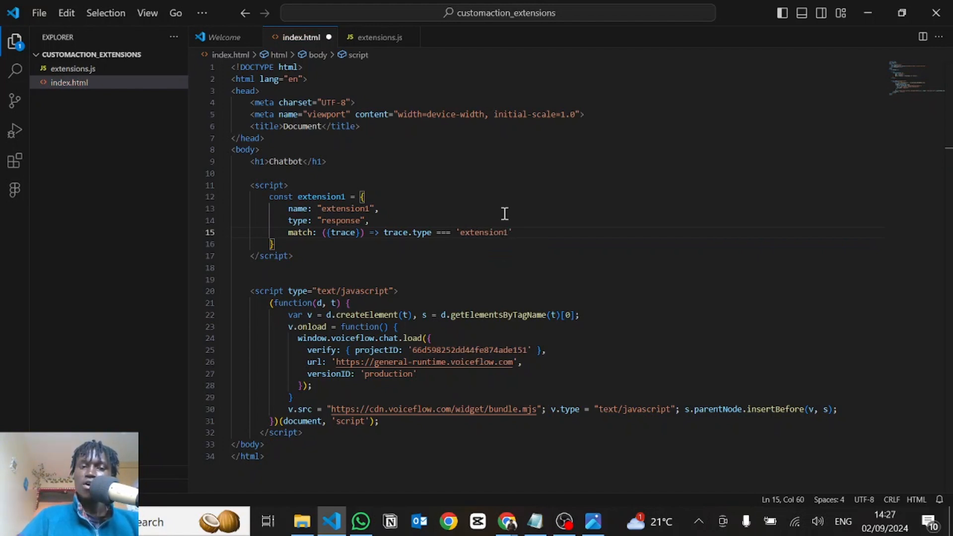
type("' || trace.payload")
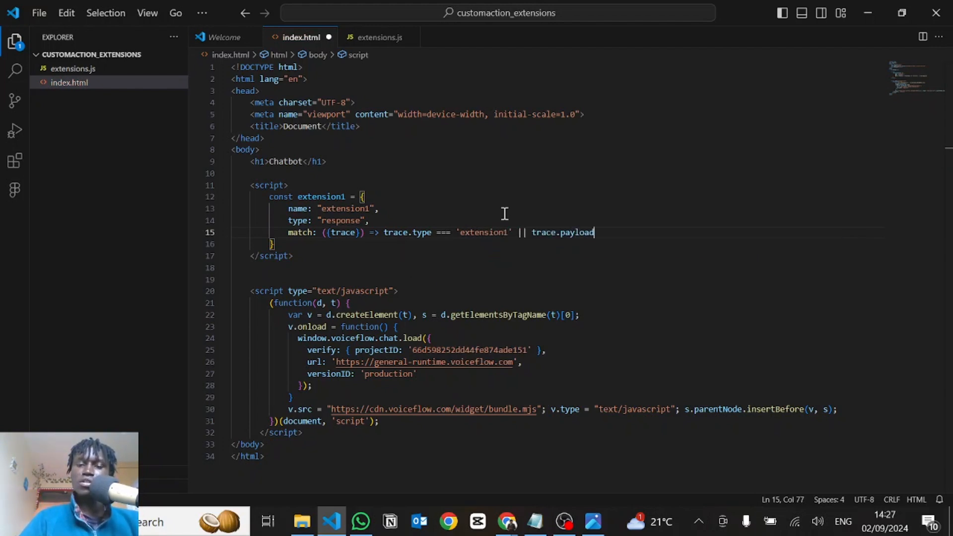
type(".name ")
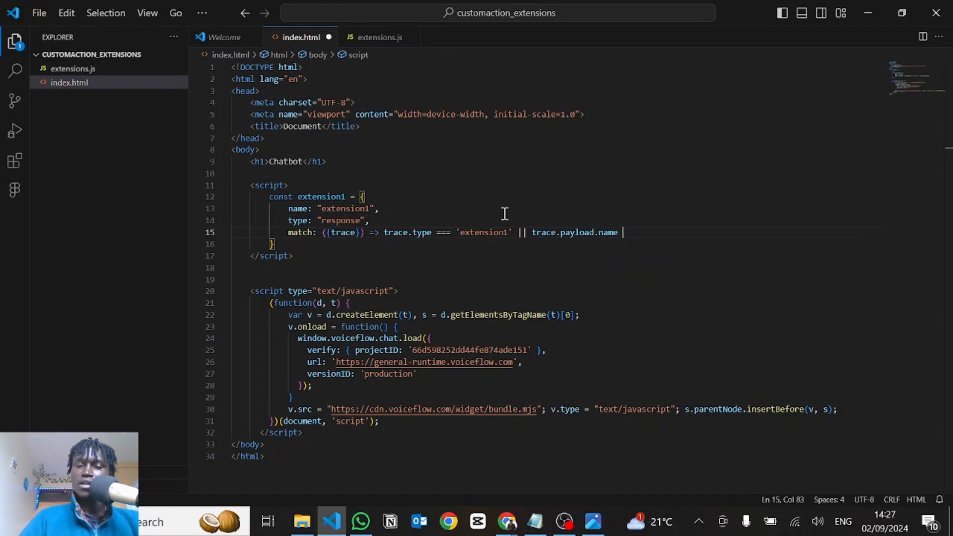
type("=== '")
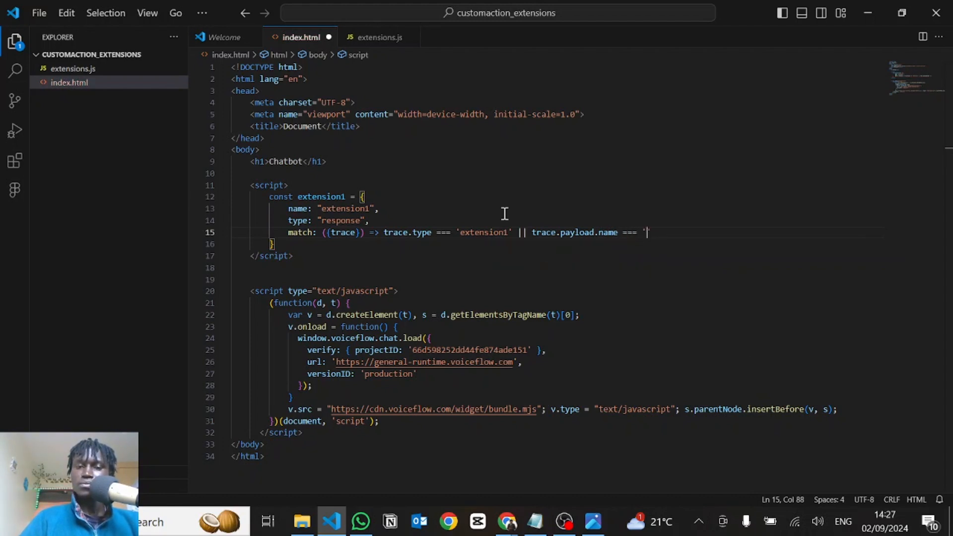
type("extension1'")
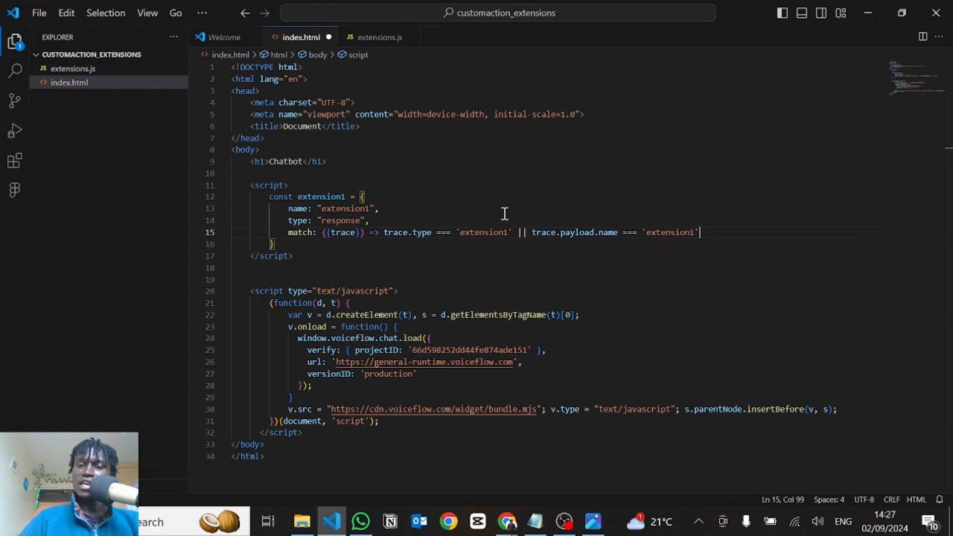
type(",")
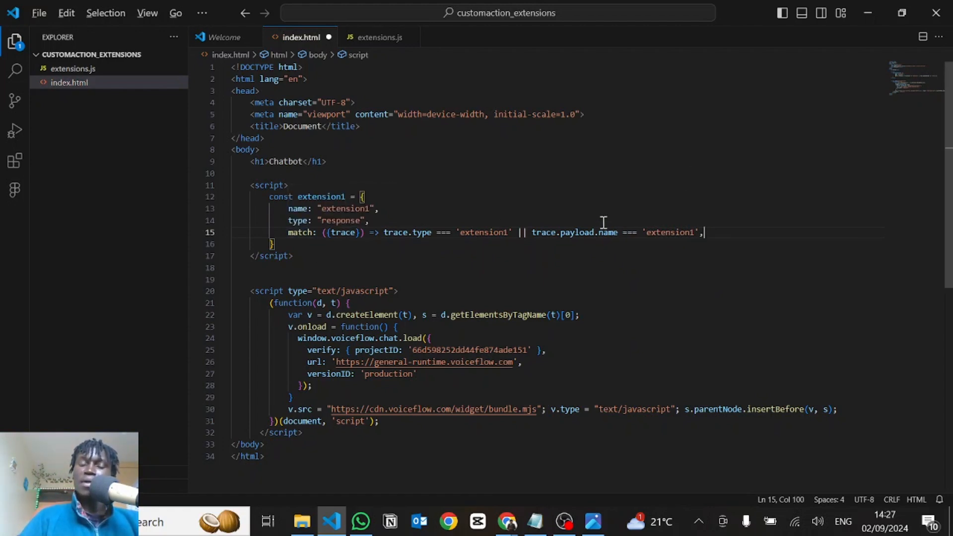
key("alt+Tab")
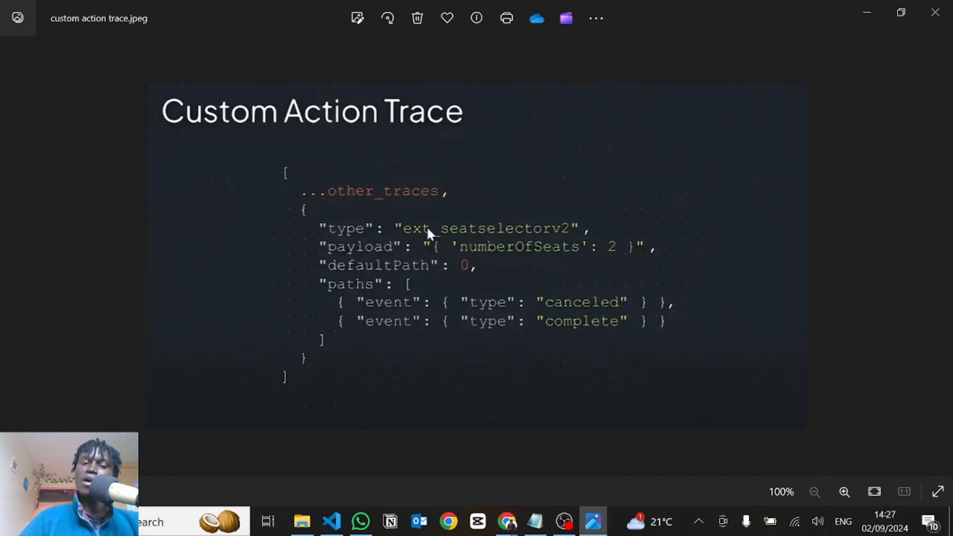
key("alt+Tab")
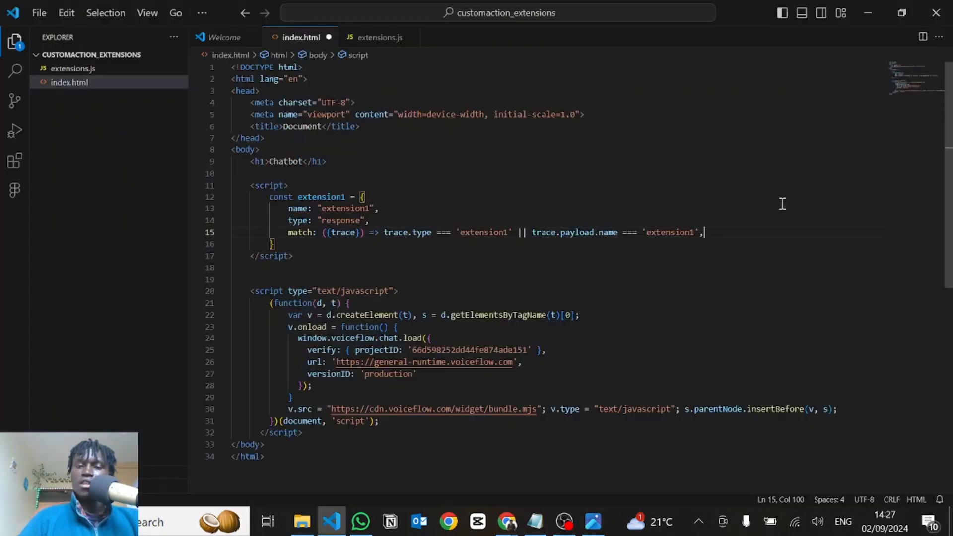
key("Return")
type("render")
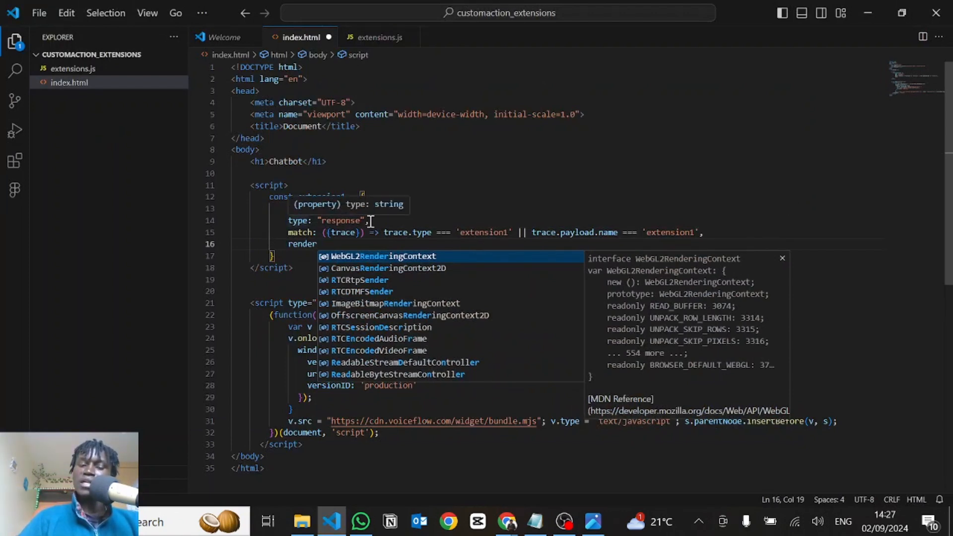
left_click(332, 221)
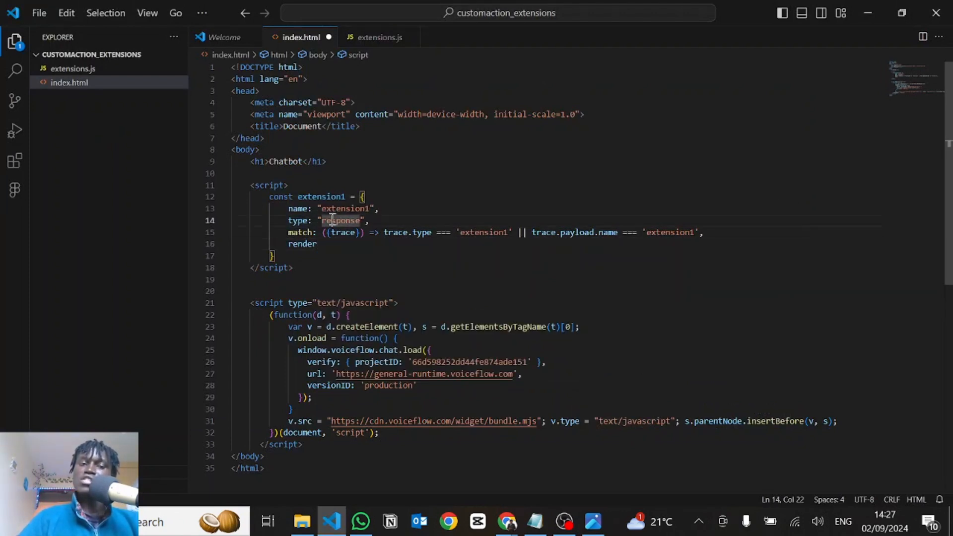
double_click(300, 244)
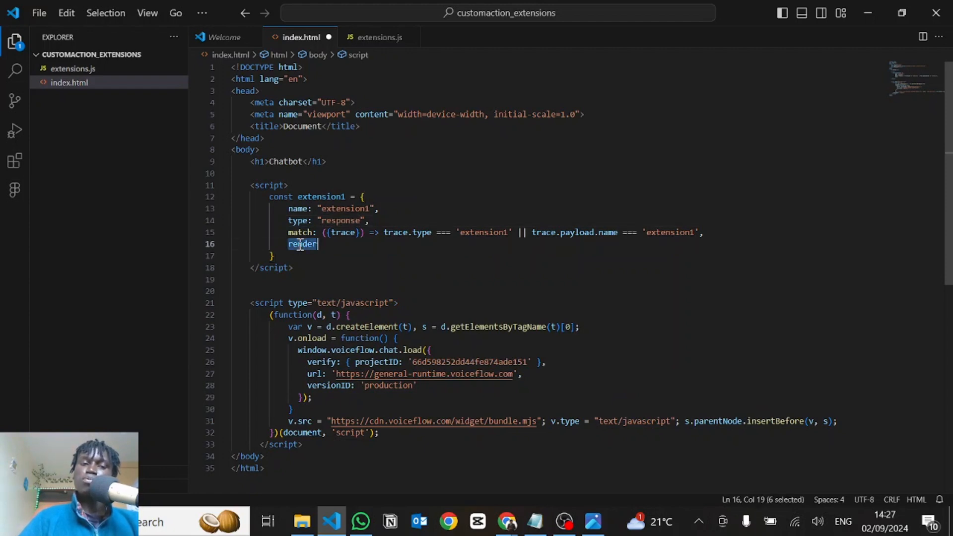
type("effect")
key("ctrl+BackSpace")
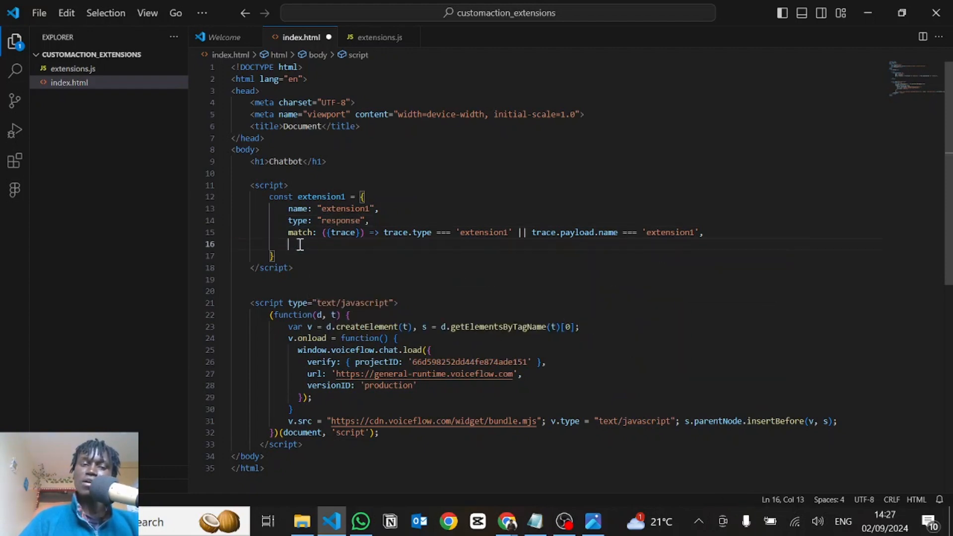
Add a render property to extension1 with an arrow function that destructures trace and element and has a multi-line body
type("render: (")
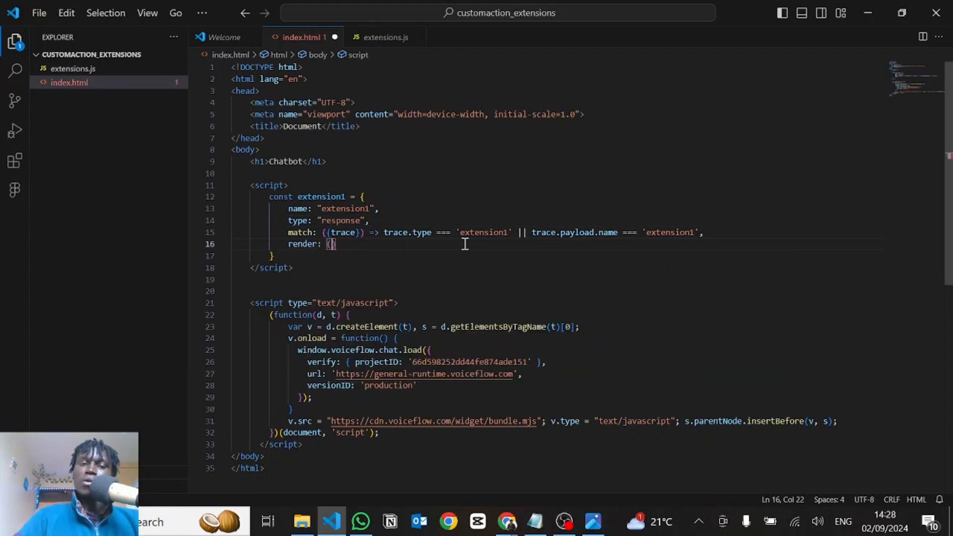
type("{trace")
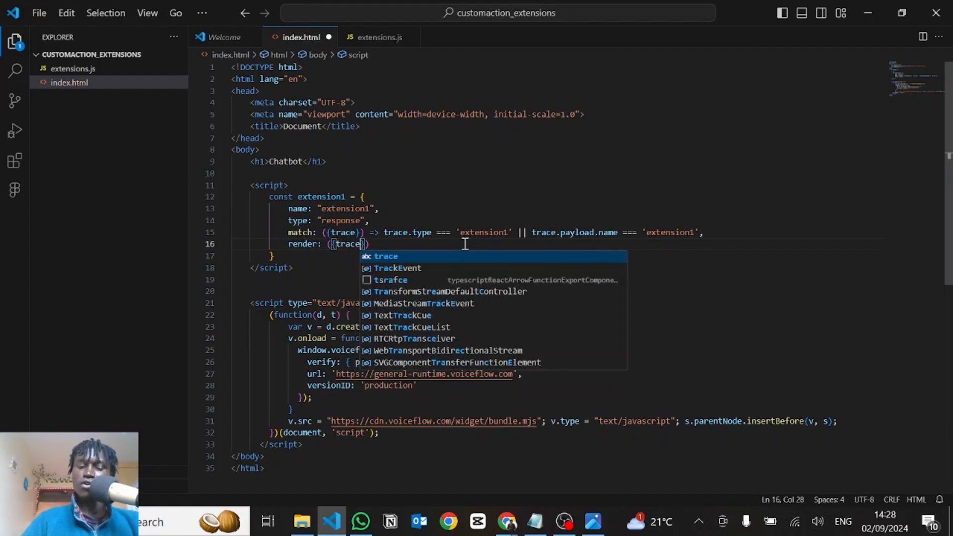
type(", element")
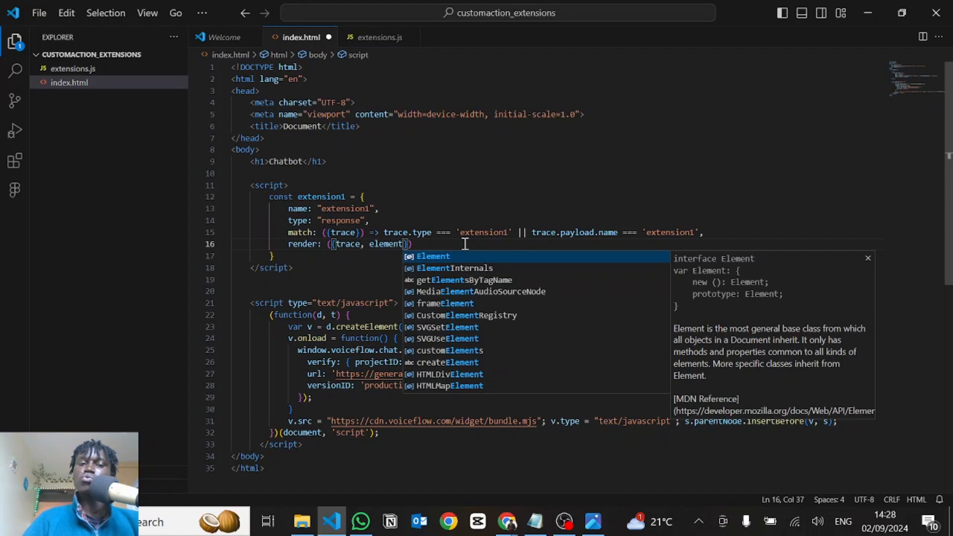
key("Right")
key("Right")
type("=")
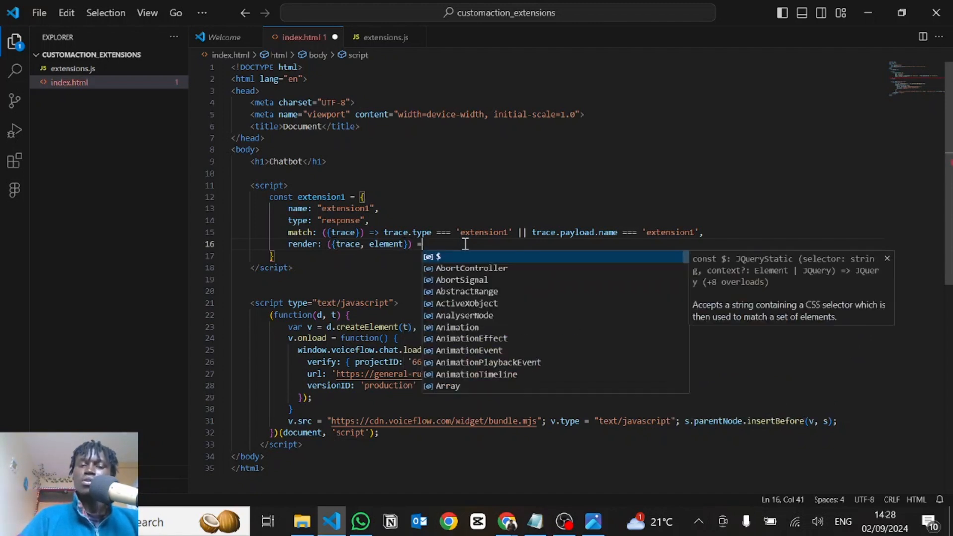
type("> ")
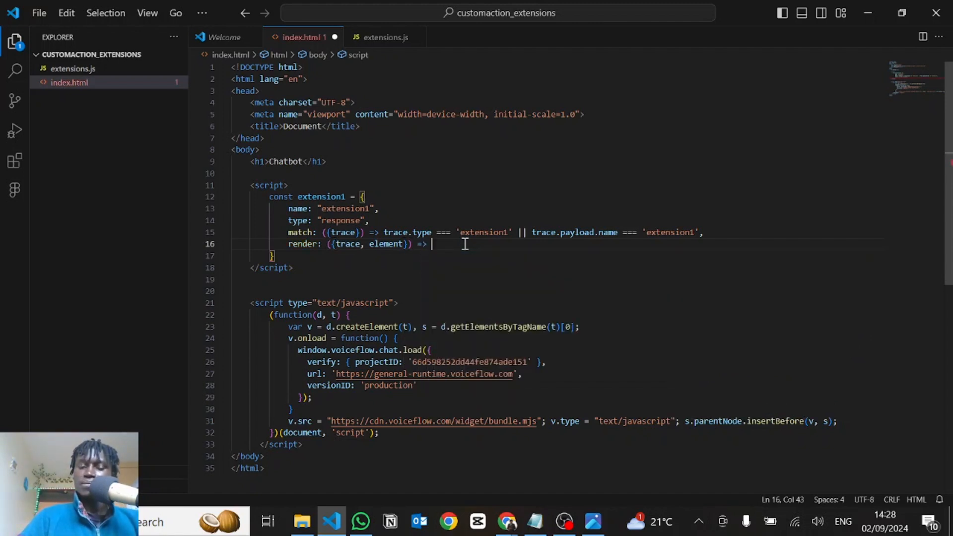
type("{")
key("Return")
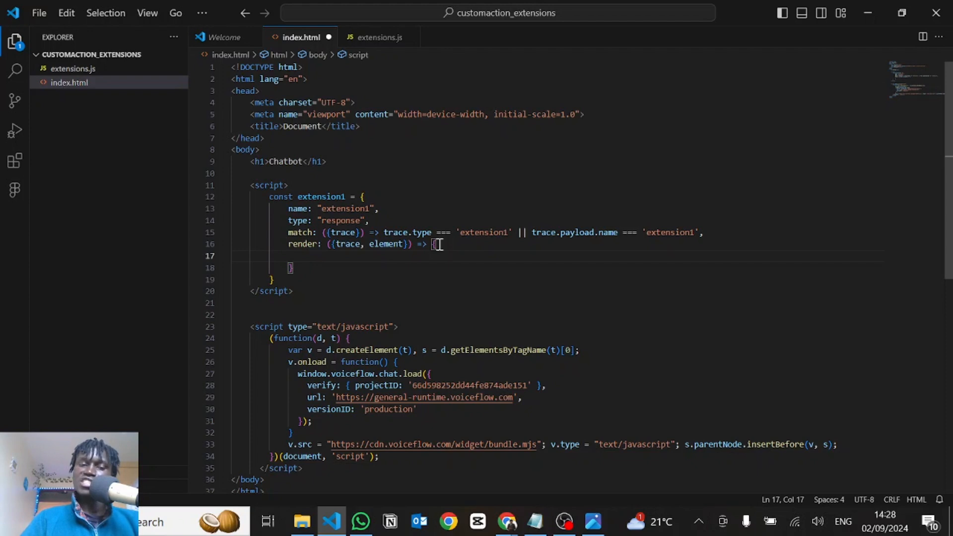
Inside render, declare const formContainer = document.createElement('form') and leave a blank line below it
type("const formCo")
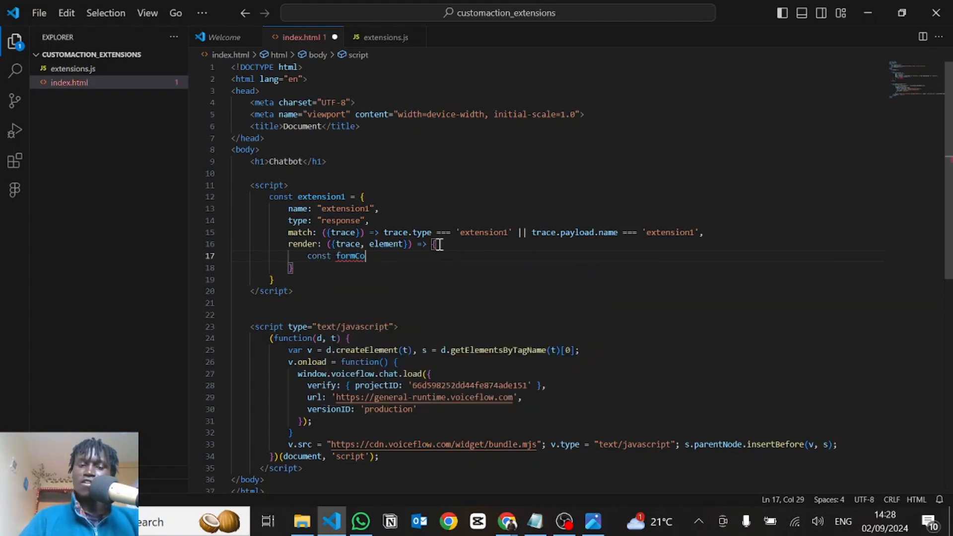
type("ntaine")
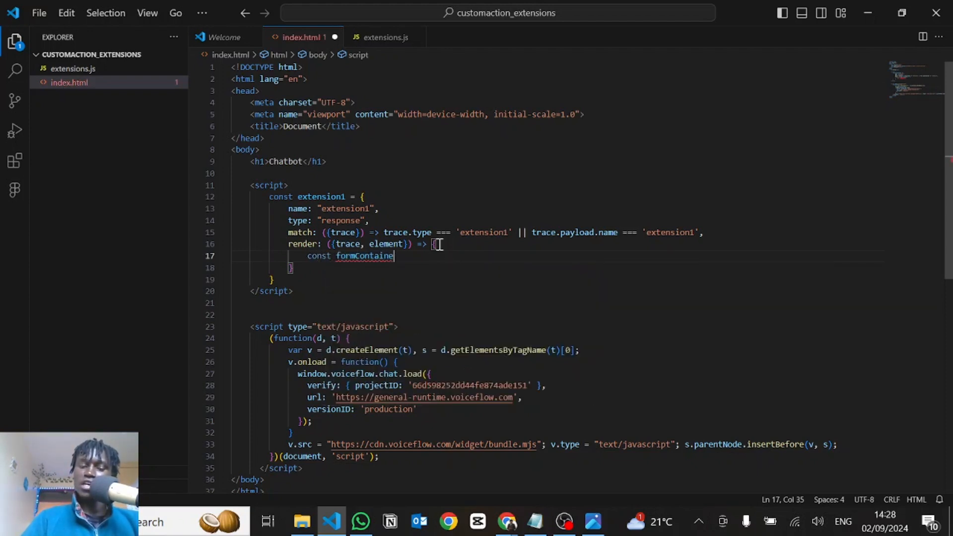
type("r = documen")
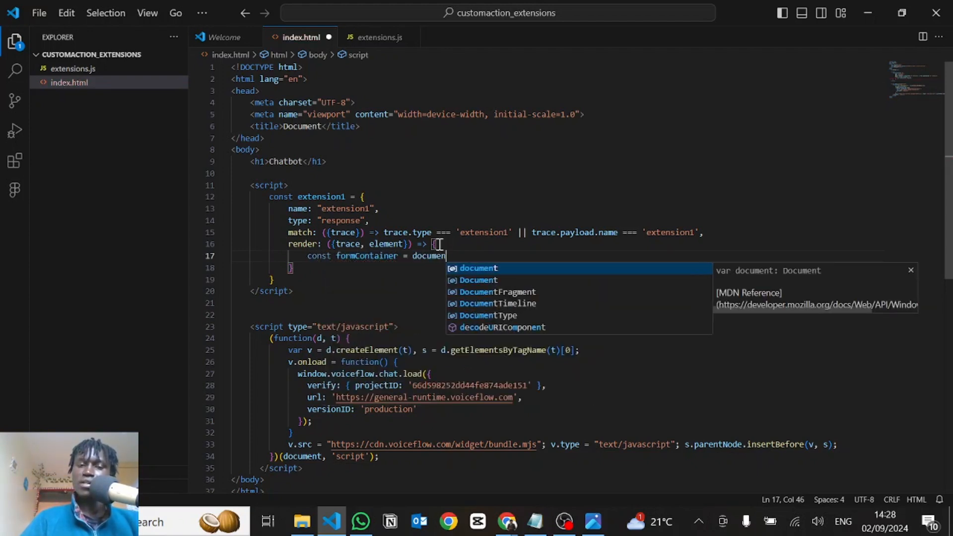
type("t.crea")
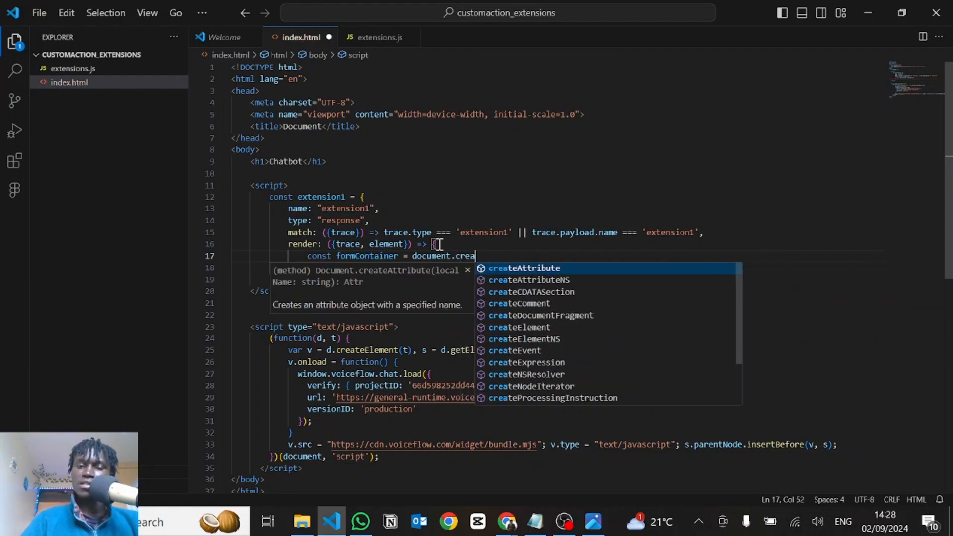
type("teElement('form")
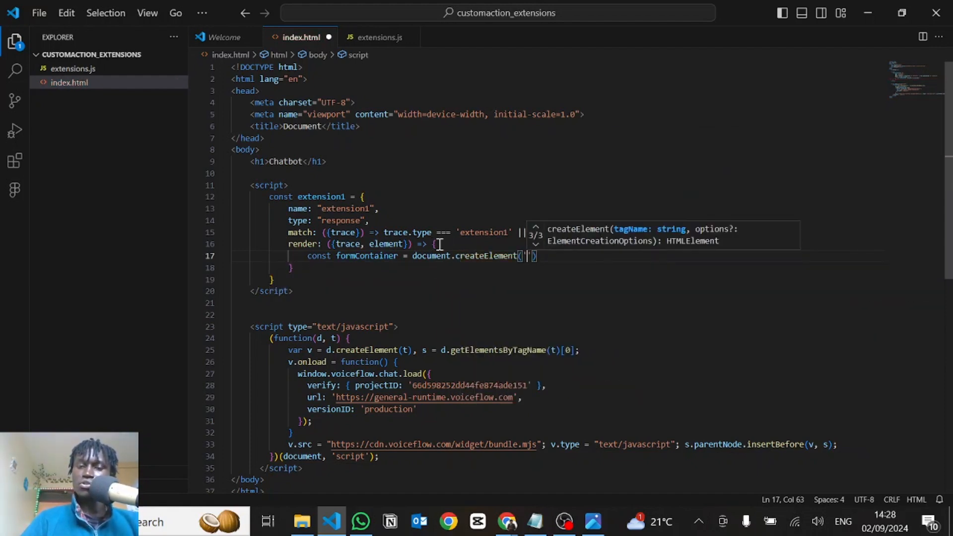
left_click(573, 261)
key("Return")
key("Return")
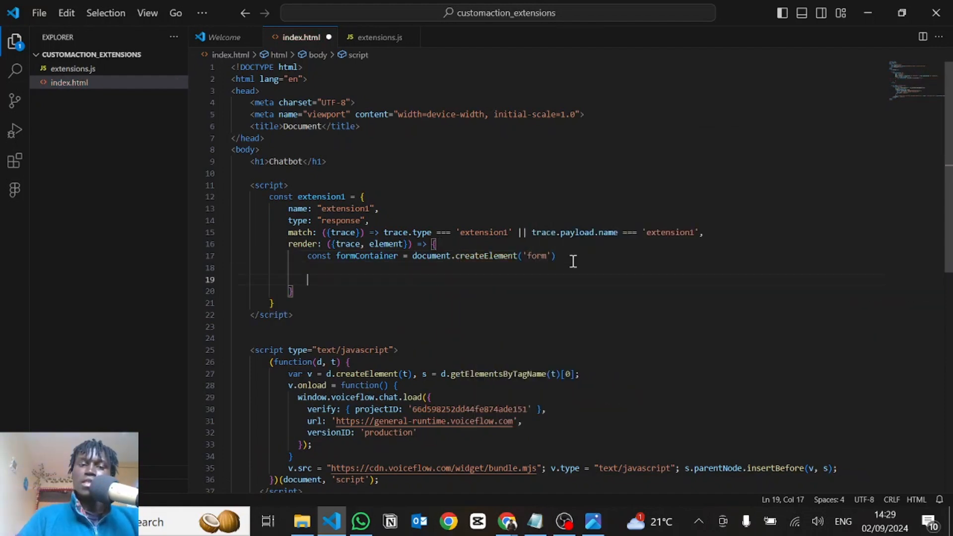
Assign a blank multi-line template literal to formContainer.innerHTML
type("form")
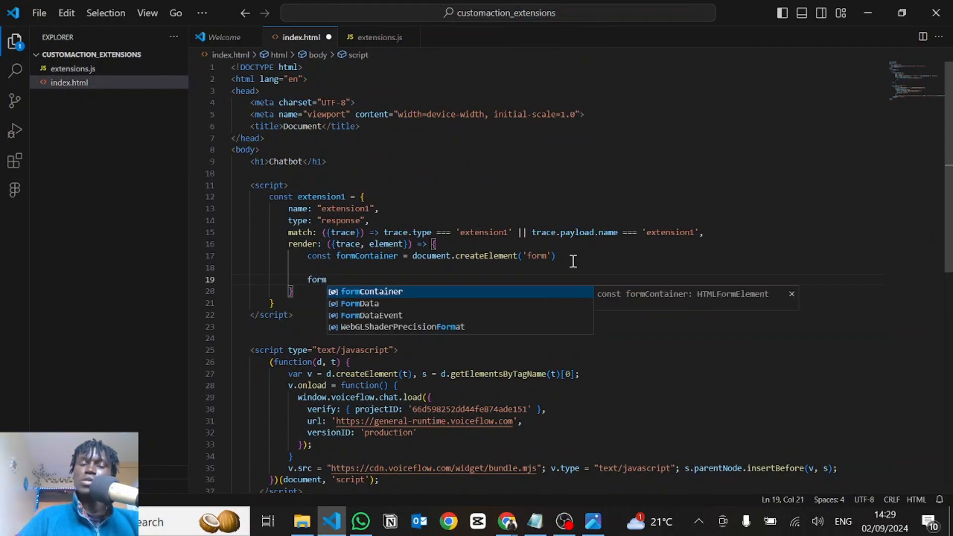
key("Tab")
type(".in")
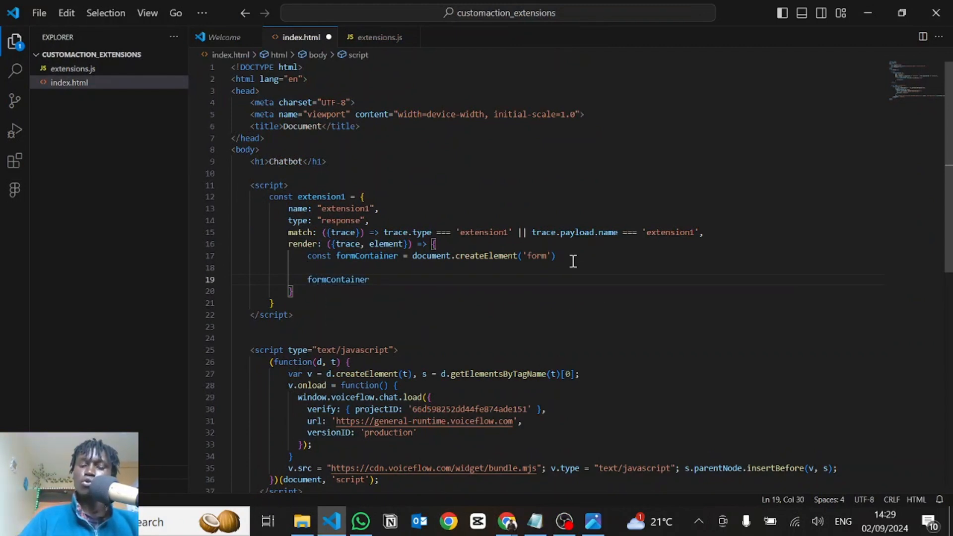
type("n")
key("Tab")
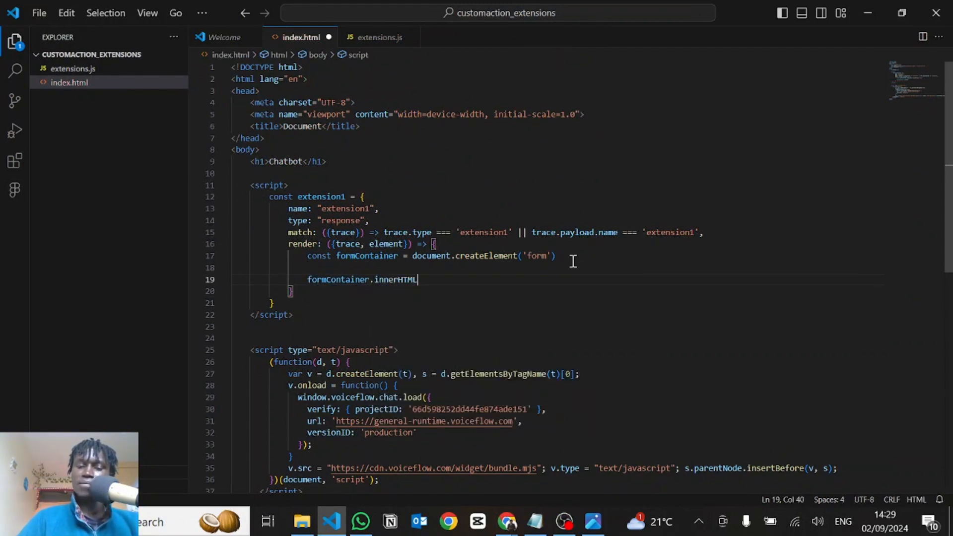
type("= `")
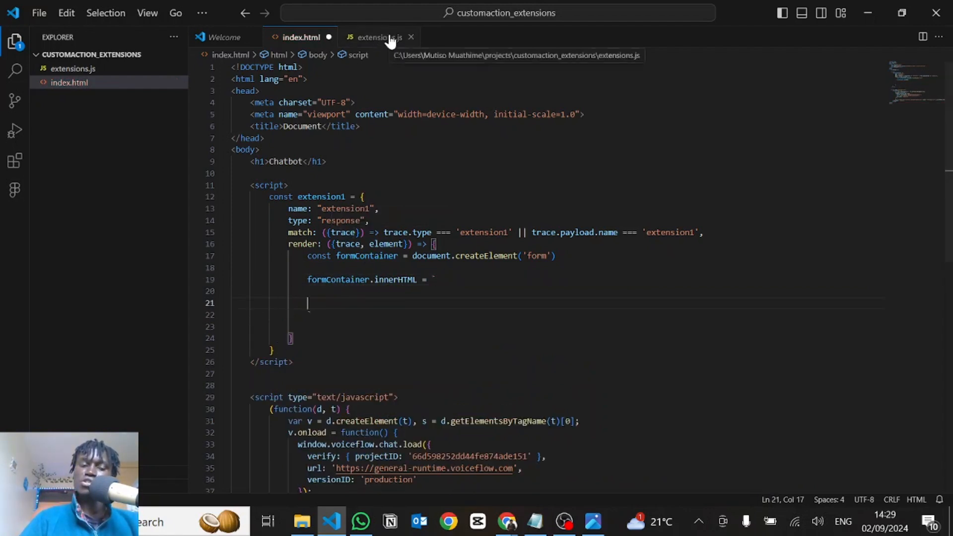
Move the extension1 object from index.html to extensions.js as an exported constant, remove its old script block, and save extensions.js
left_click_drag(282, 347, 195, 175)
key("BackSpace")
key("BackSpace")
key("BackSpace")
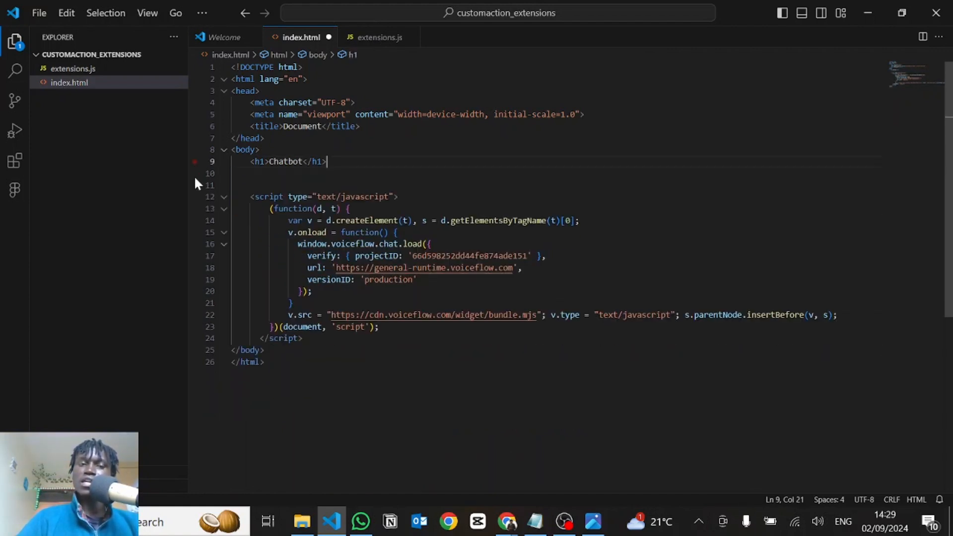
left_click(372, 40)
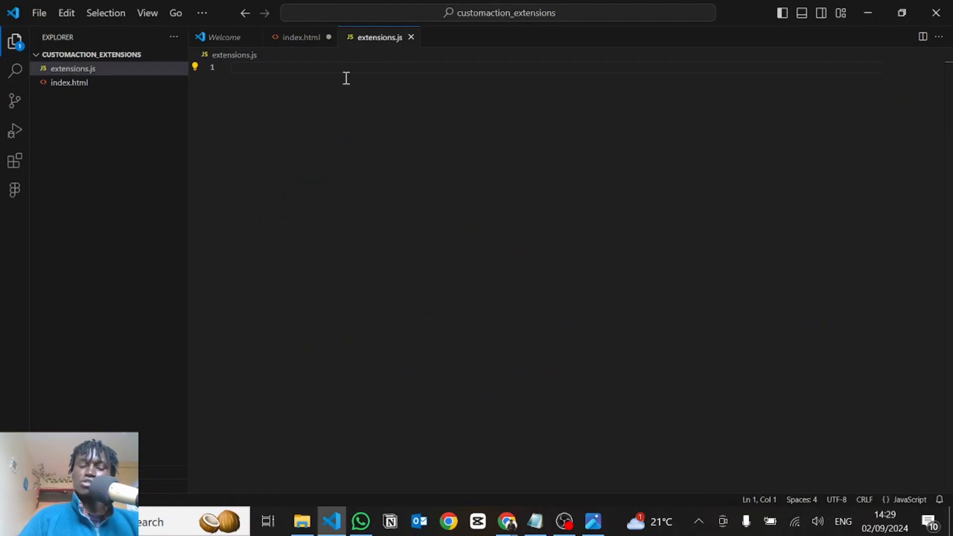
type("export")
type("const extension1 = {     name: \"extension1\",     type: \"response\",     match: ({trace}) => trace.type === 'extension1' || trace.payload.name === 'extension1',     render: ({trace, element}) => {         const formContainer = document.createElement('form')          formContainer.innerHTML = `           `      } }")
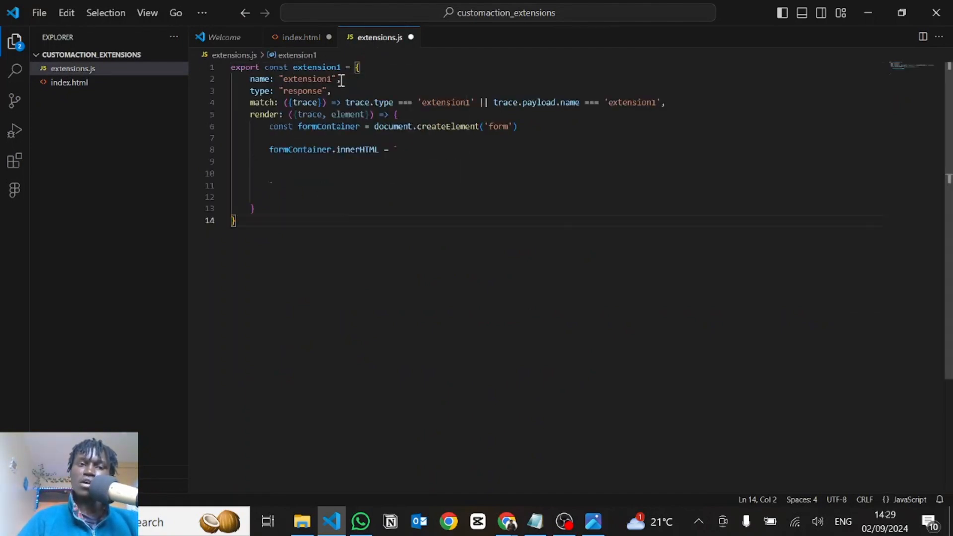
left_click(298, 181)
key("ctrl+s")
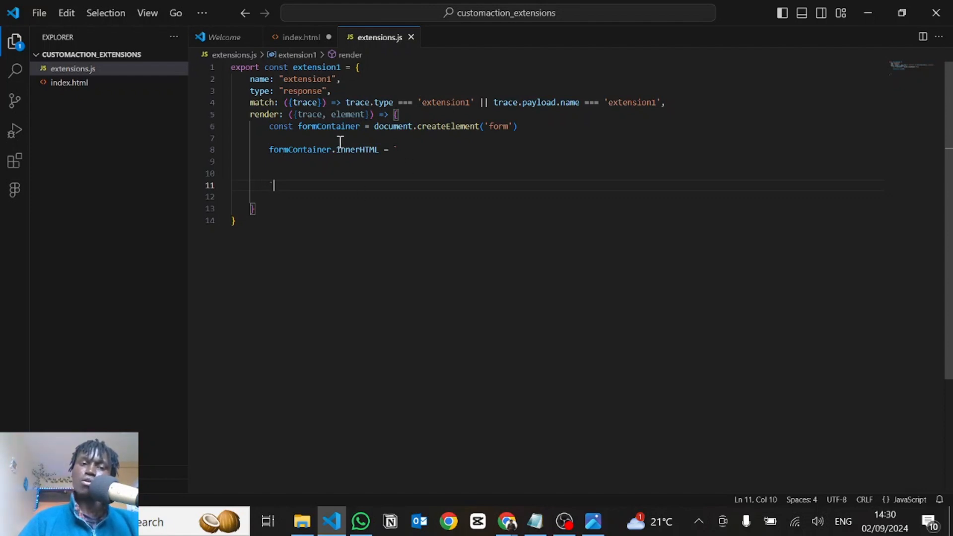
In index.html, change the Voiceflow widget script's type to "module"
left_click(291, 39)
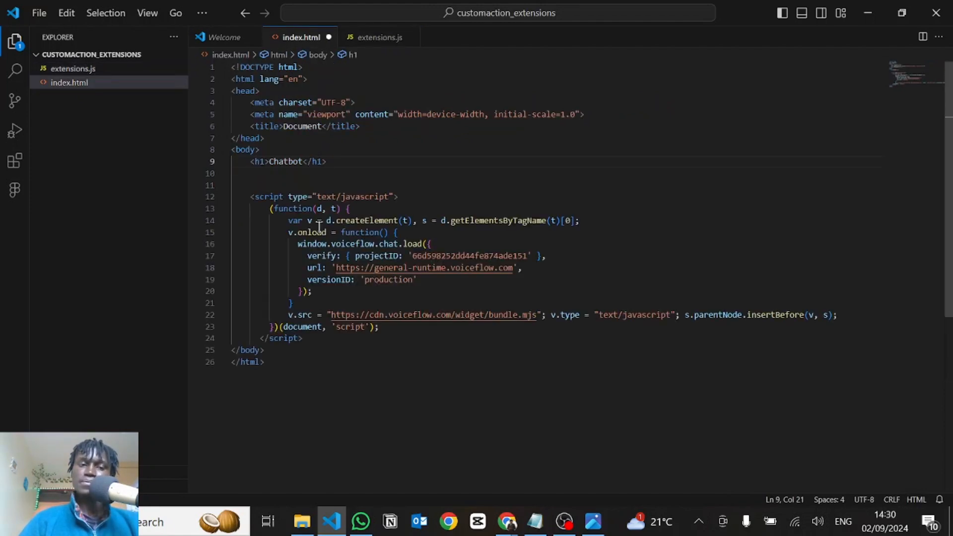
scroll(351, 165, "down", 2)
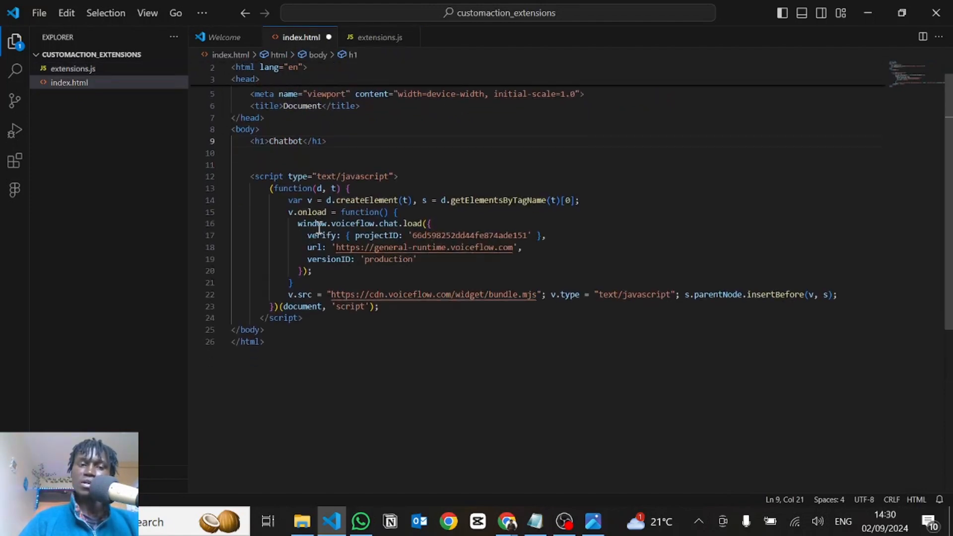
left_click(390, 164)
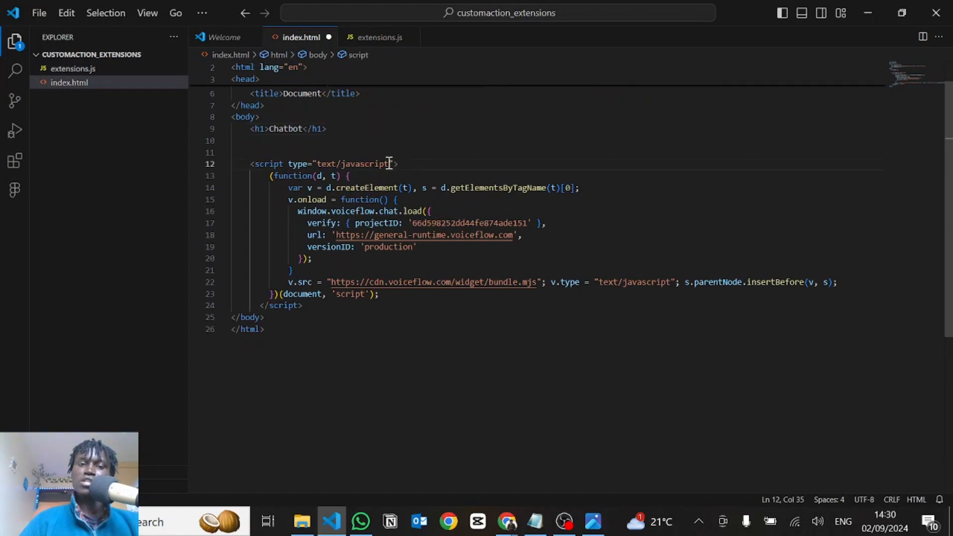
left_click_drag(390, 163, 318, 163)
type("module")
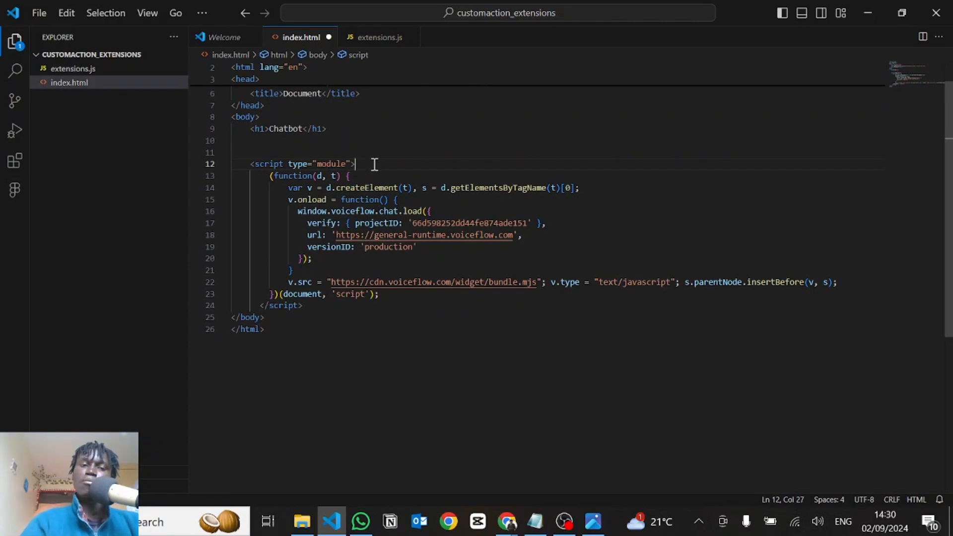
Add an import statement with empty braces from "./extensions.js" at the start of the module script, followed by blank lines
key("Return")
key("Return")
key("Return")
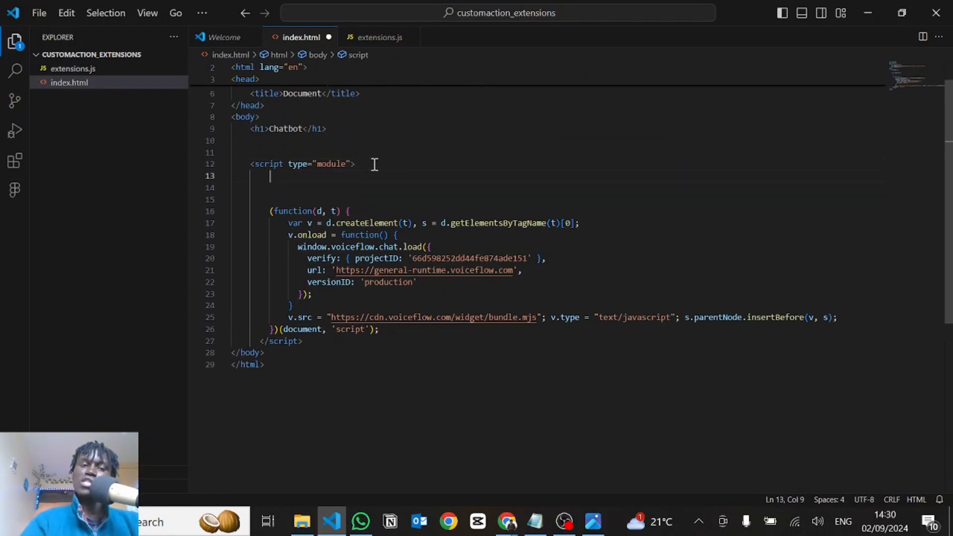
type("import")
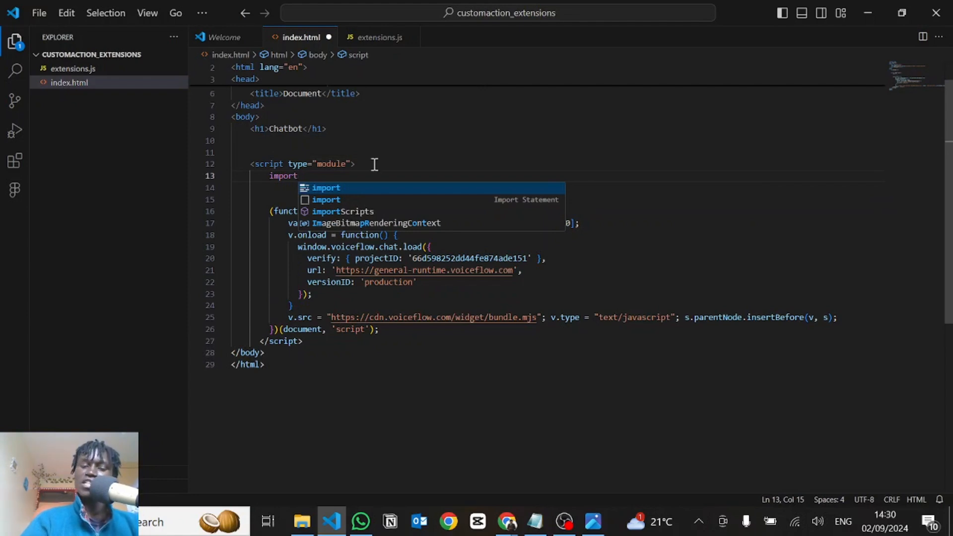
type(" {} from ")
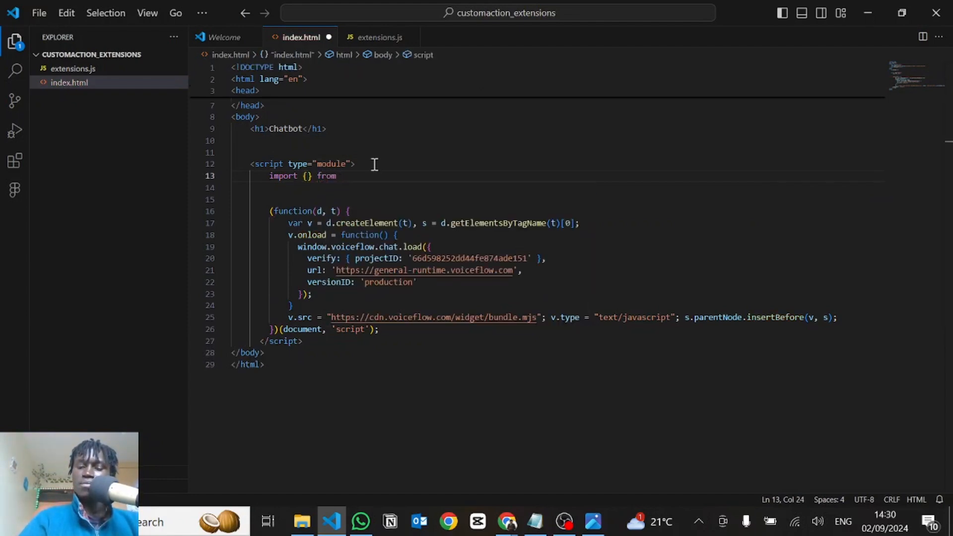
type("\"./e")
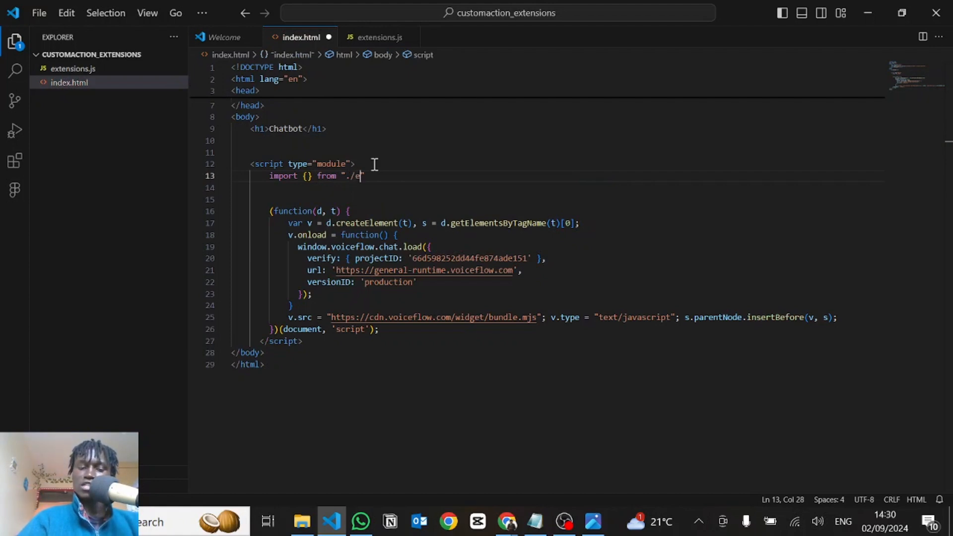
type("xtensions.js")
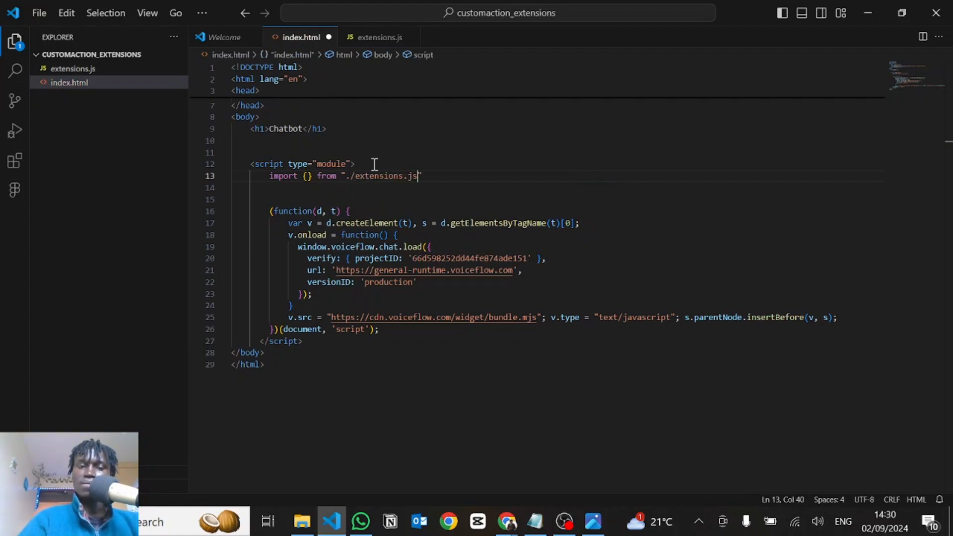
Copy the extension1 name from extensions.js and insert it between the import braces in index.html
left_click(306, 179)
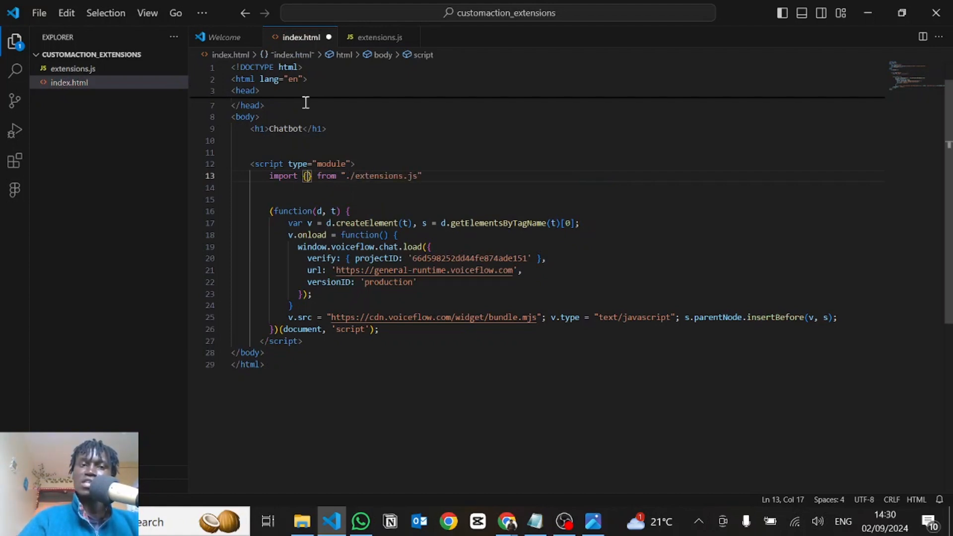
left_click(362, 40)
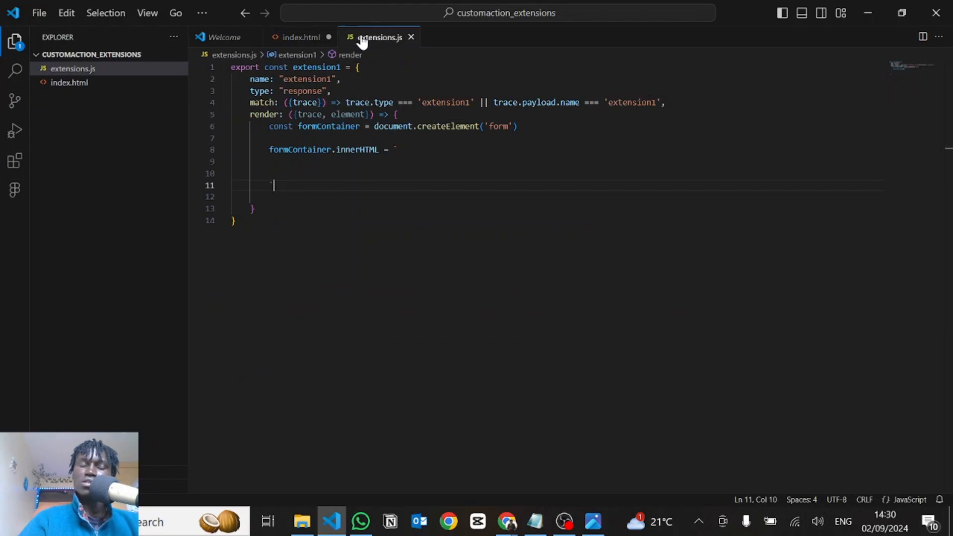
double_click(318, 67)
key("ctrl+c")
left_click(301, 37)
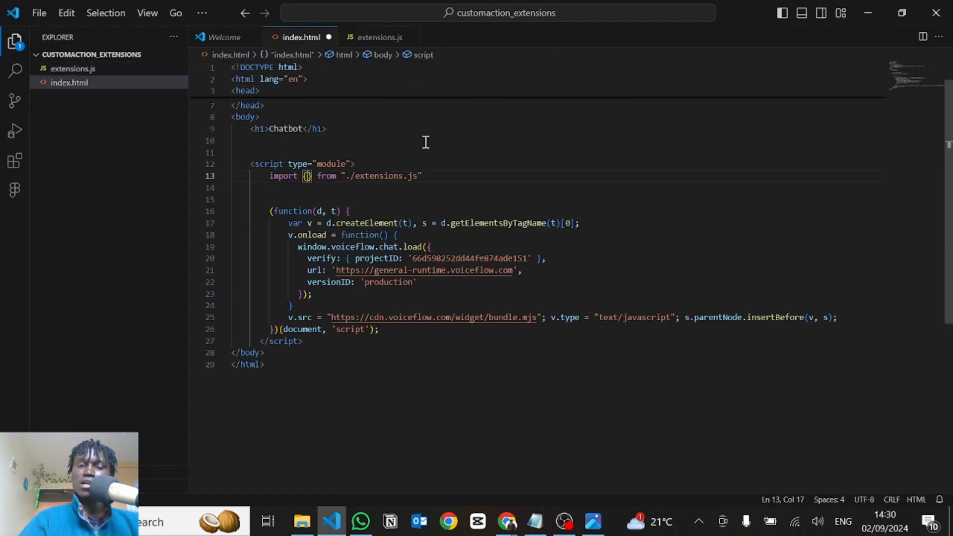
key("ctrl+v")
left_click(475, 176)
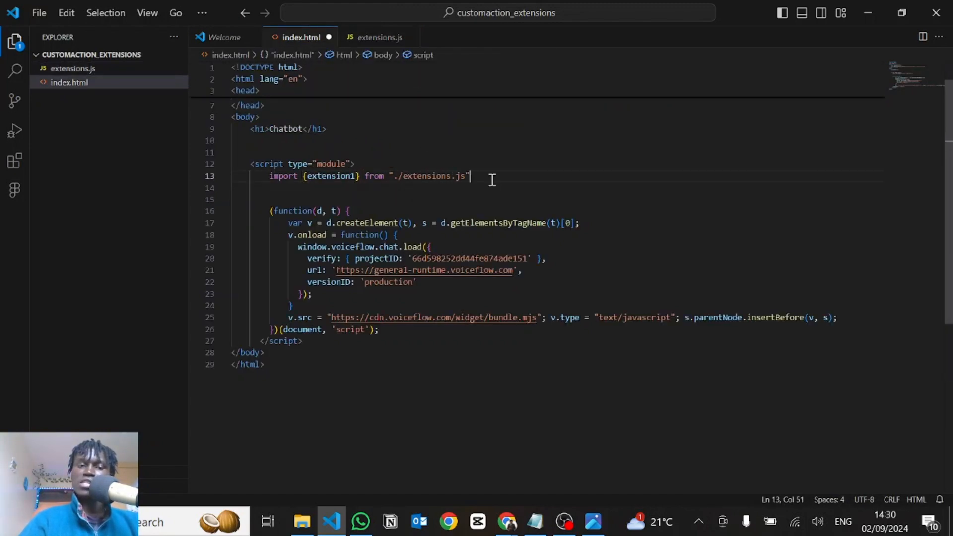
Add an empty assistant object after versionID in the Voiceflow chat load configuration in index.html
scroll(397, 270, "down", 1)
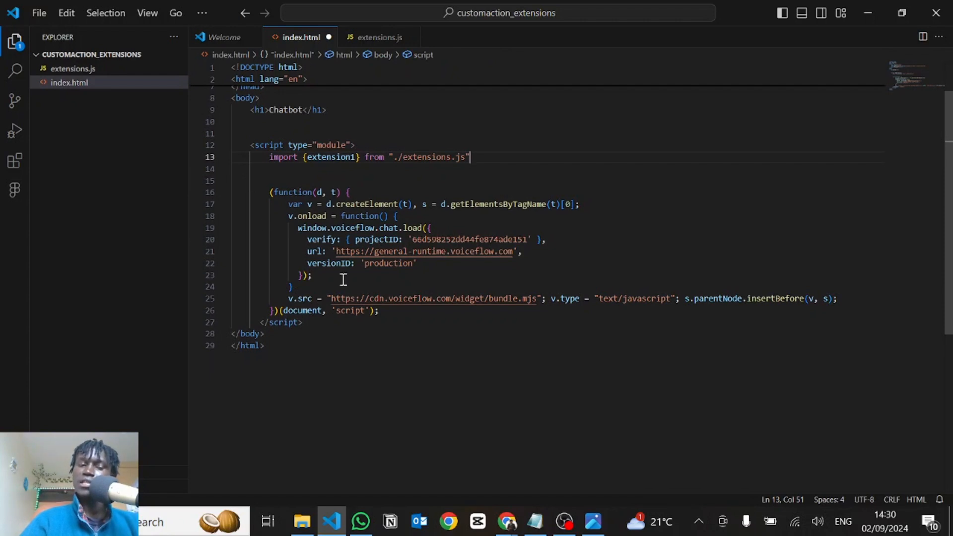
left_click(441, 263)
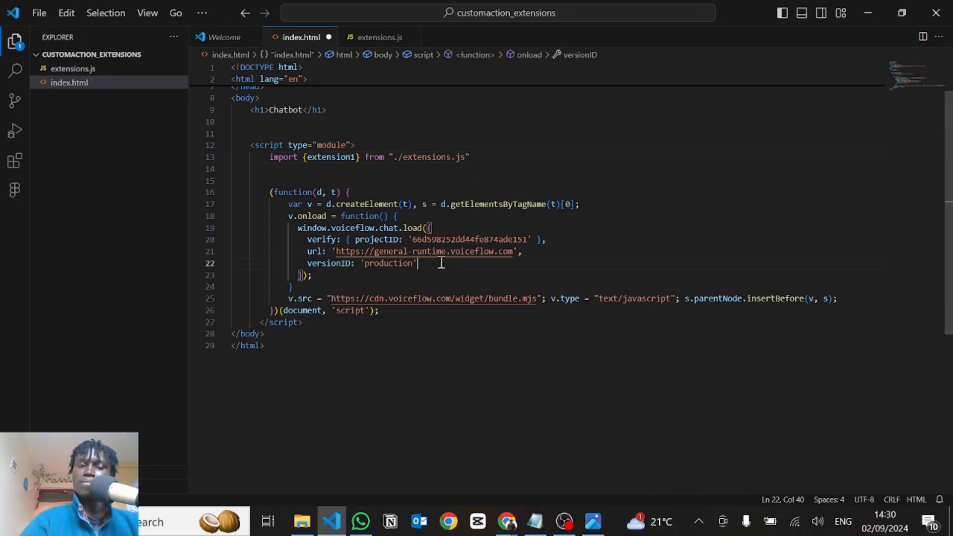
type(",")
key("Return")
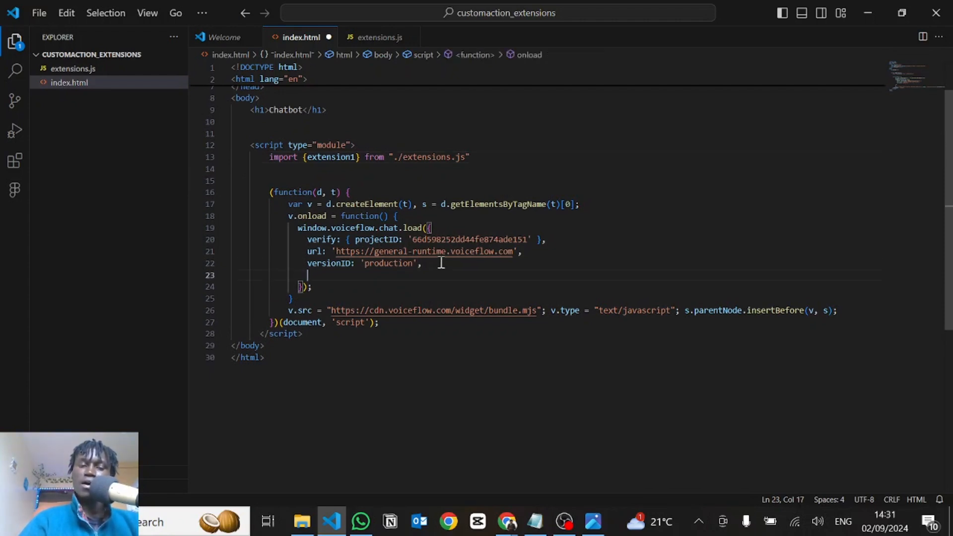
type("as")
key("Escape")
key("BackSpace")
key("BackSpace")
key("BackSpace")
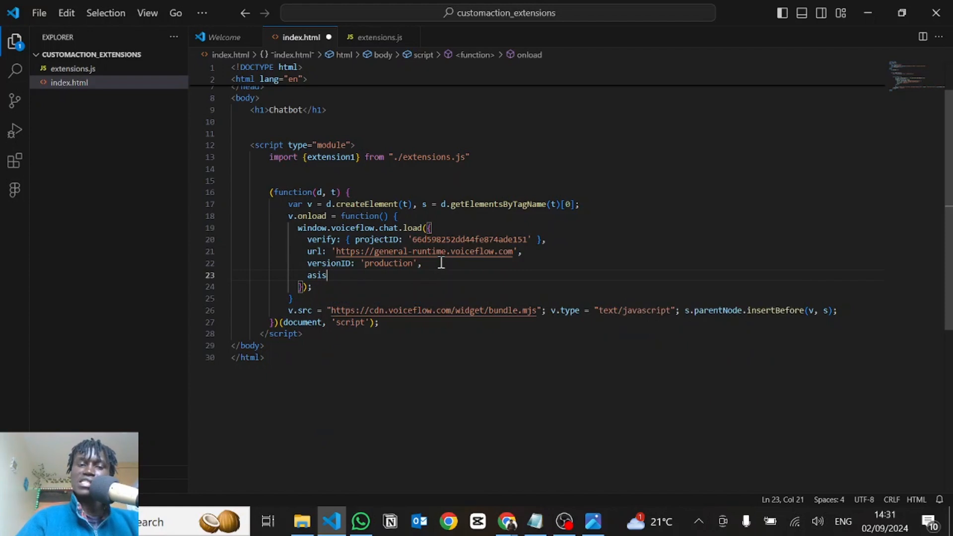
type("sistant: {")
key("Return")
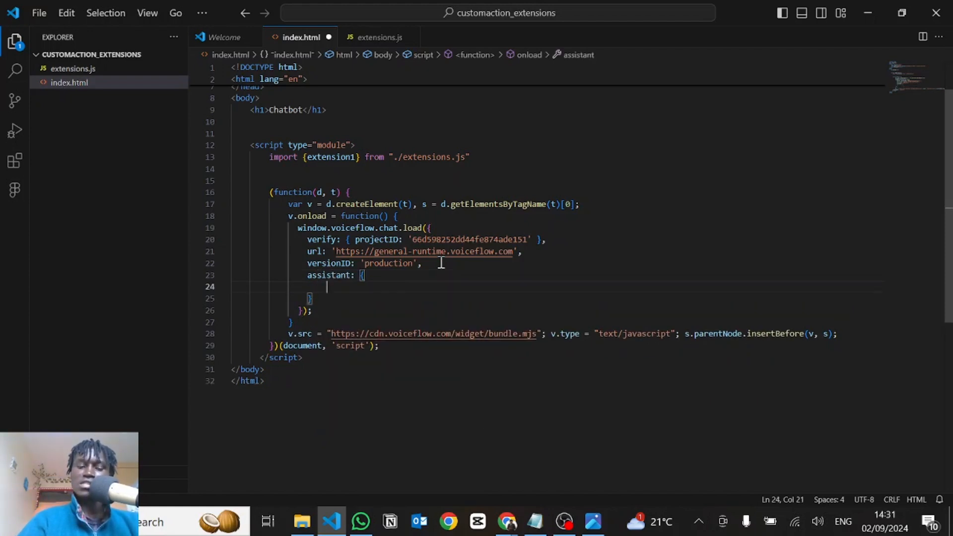
Inside the assistant object, add an extensions array containing extension1 and save index.html
type("extensions: [")
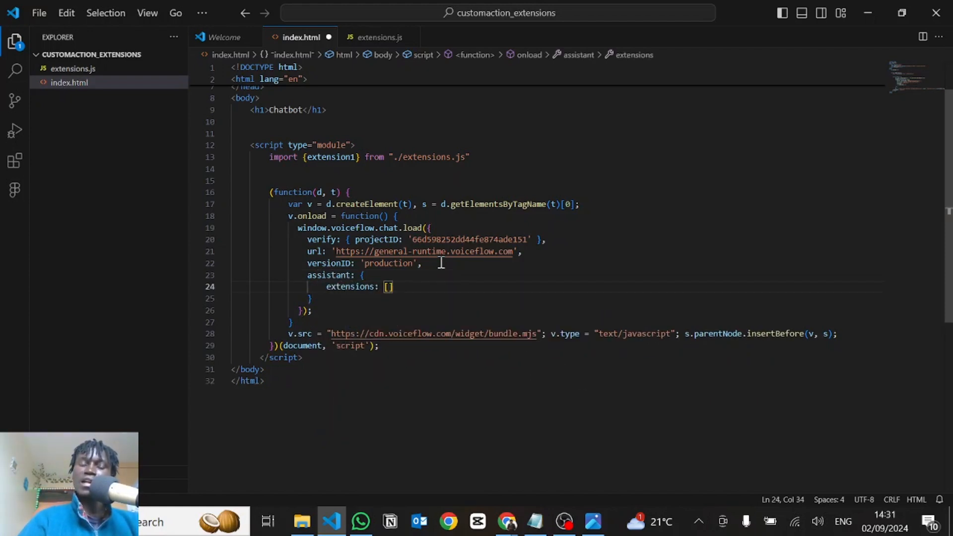
key("Return")
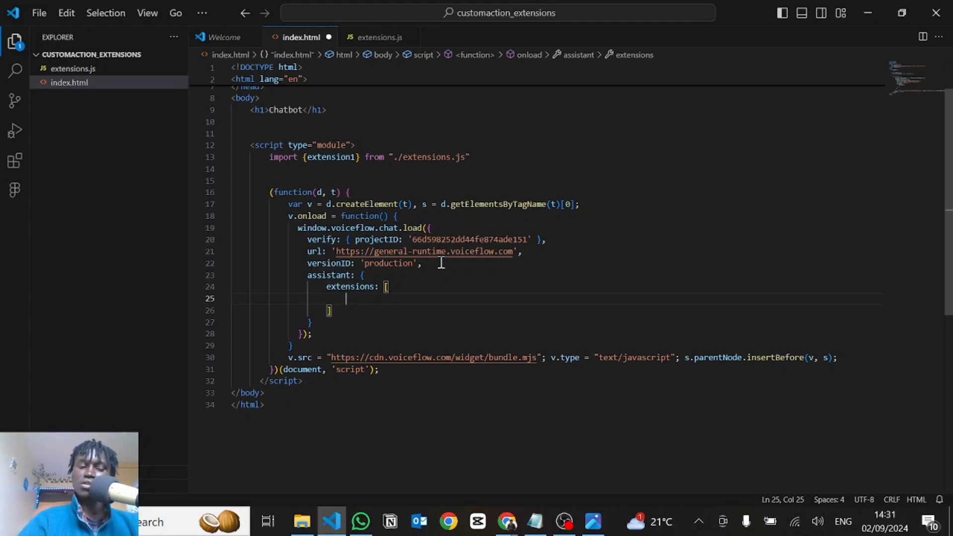
type("extension1")
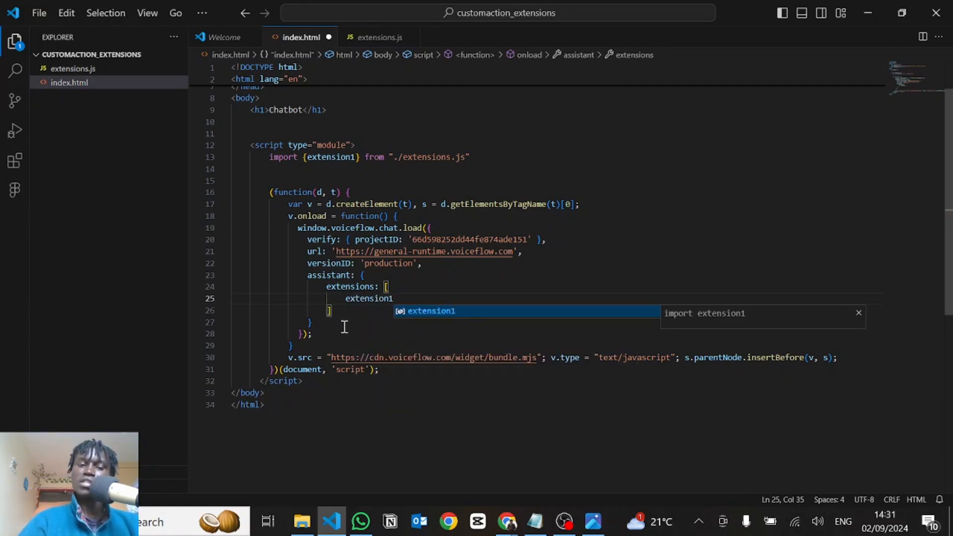
left_click(341, 334)
key("ctrl+s")
left_click(546, 250)
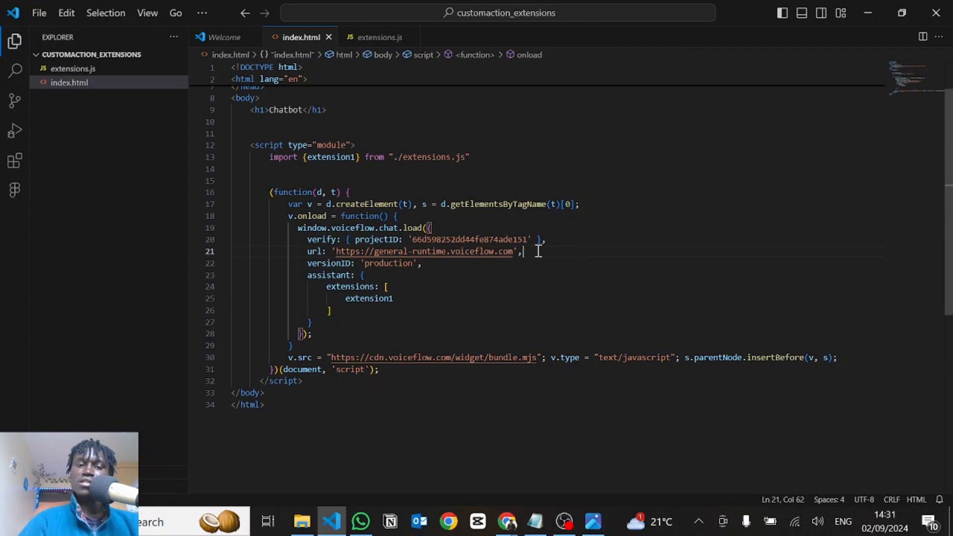
In extensions.js, paste the form markup with name, email and phone inputs and a Submit button into formContainer's innerHTML template, and save
left_click(354, 41)
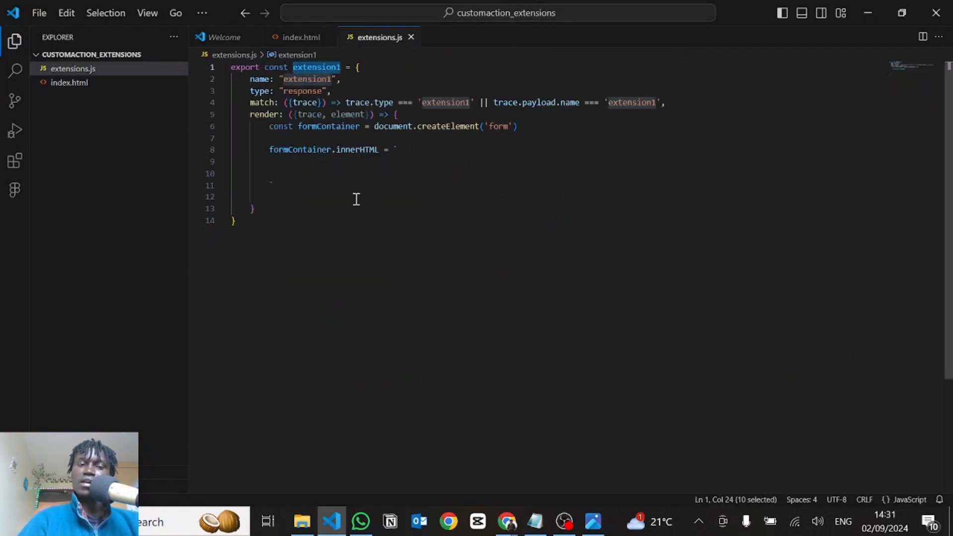
left_click(312, 172)
left_click(308, 164)
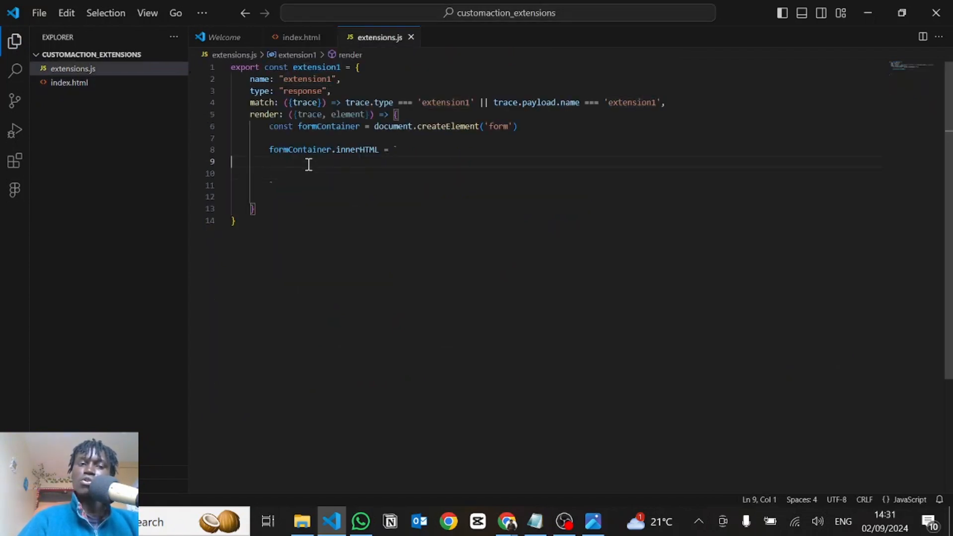
key("Tab")
key("Tab")
key("Tab")
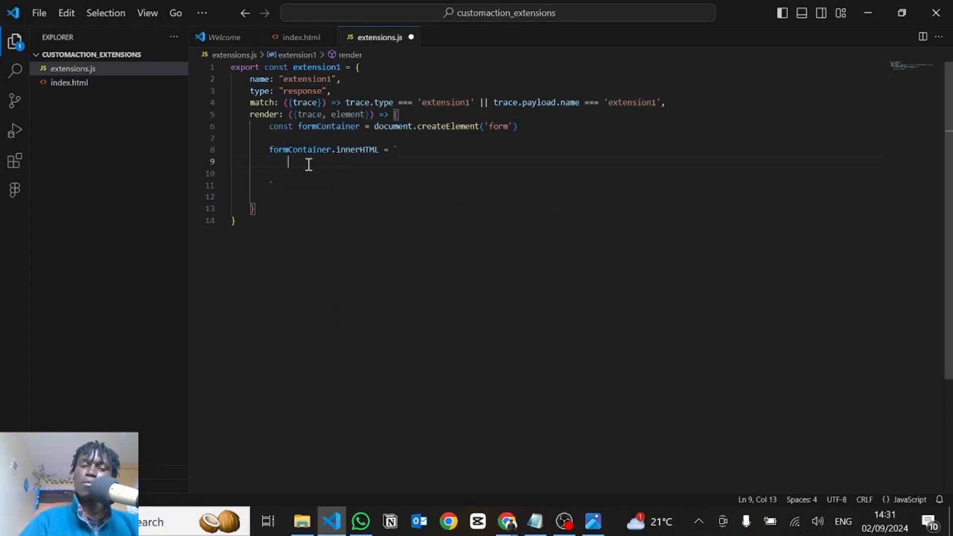
type("<label for=\"name\">Name</label> <input type=\"text\" class=\"name\" name=\"name\" required><br><br>  <label for=\"email\">Email</label> <input type=\"email\" class=\"email\" name=\"email\" required pattern=\"[a-z0-9._%+-]+@[a-z0-9.-]+\\\\.[a-z]{2,}$\" title=\"Invalid email address\">  <label for=\"phone\">Phone Number</label> <input type=\"tel\" class=\"phone\" name=\"phone\" required pattern=\"\\\\d+\" title=\"Invalid phone number, please enter only numbers\">  <input type=\"submit\" class=\"submit\" value=\"Submit\">")
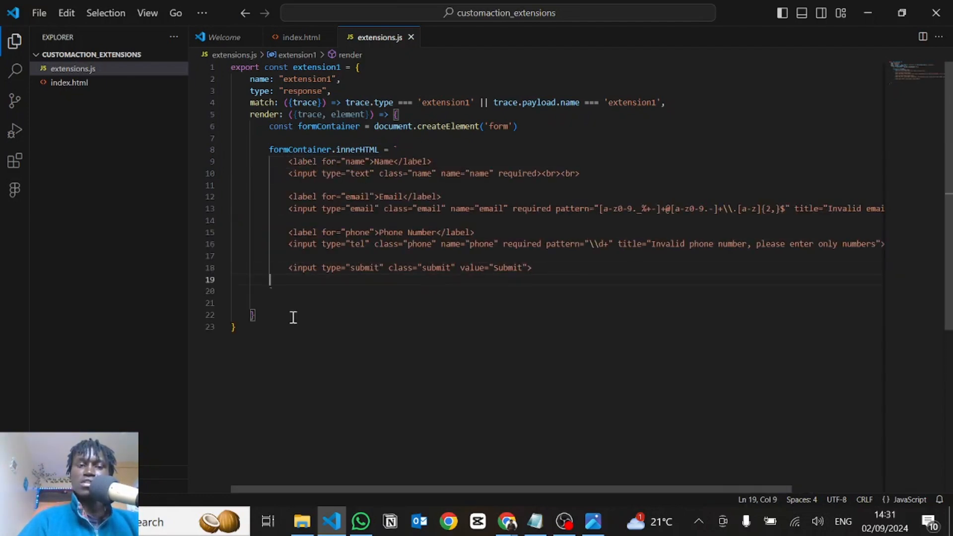
Below the innerHTML template, add element.appendChild(formContainer) to the render function and save extensions.js
left_click(283, 288)
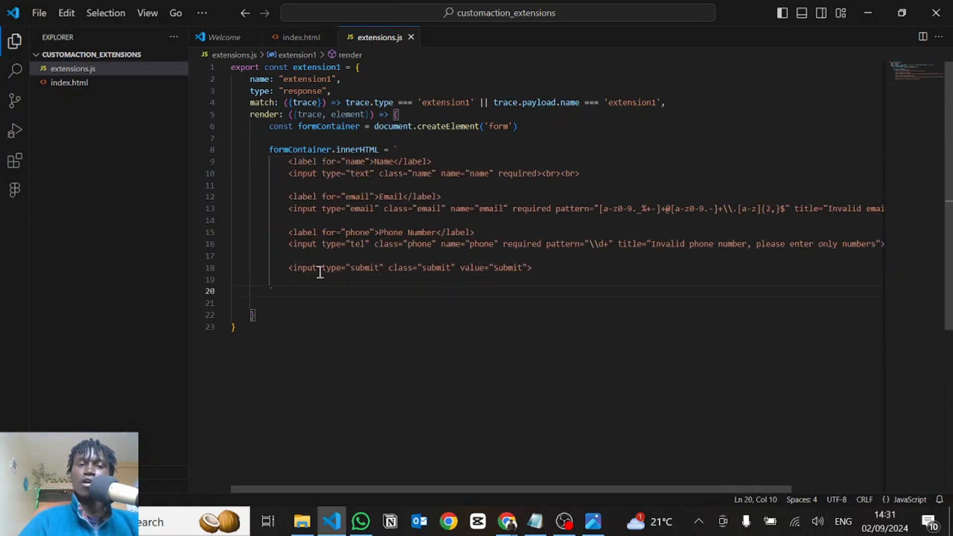
key("Return")
key("Return")
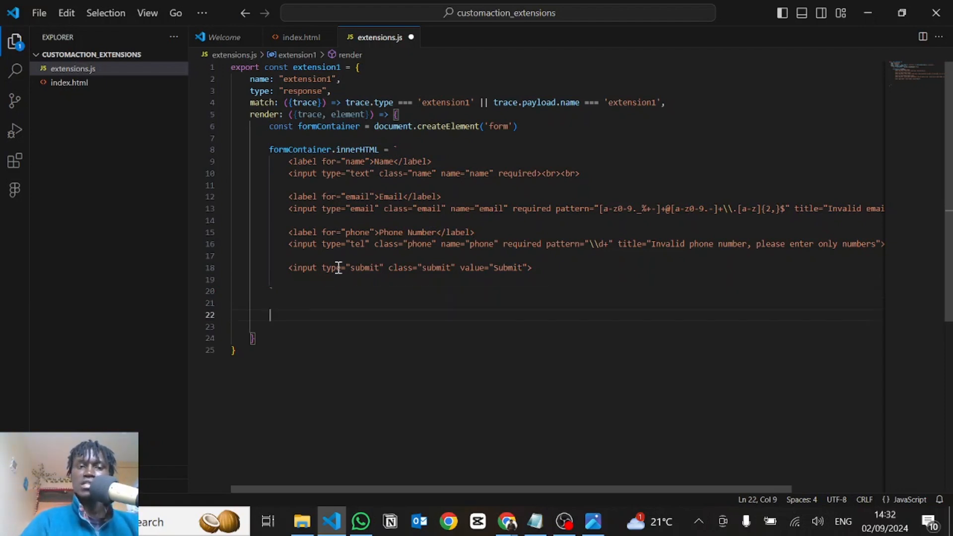
type("ele")
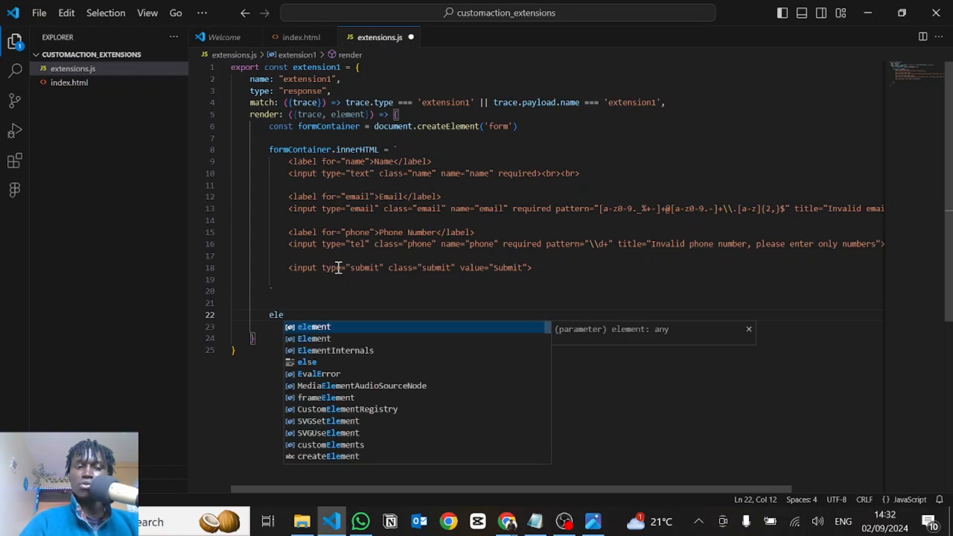
left_click(315, 328)
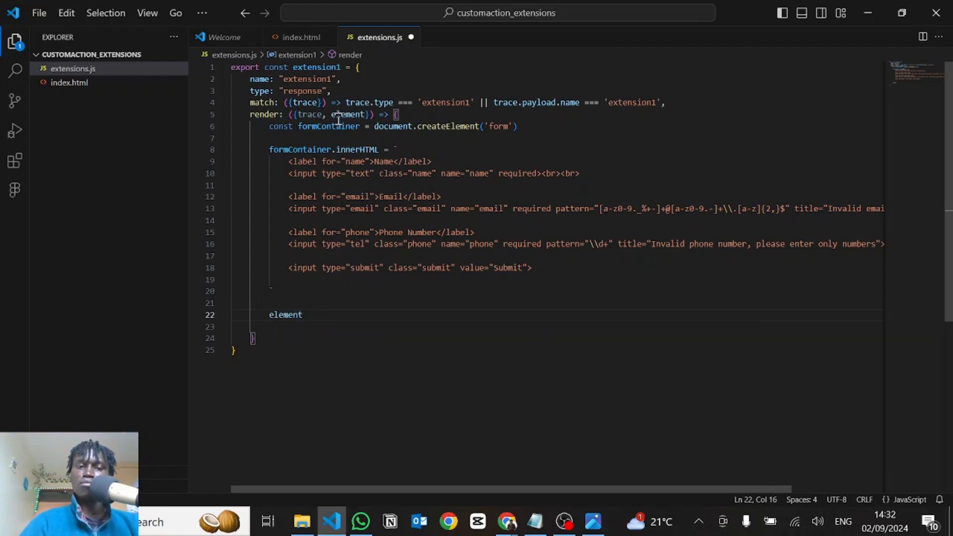
type(".")
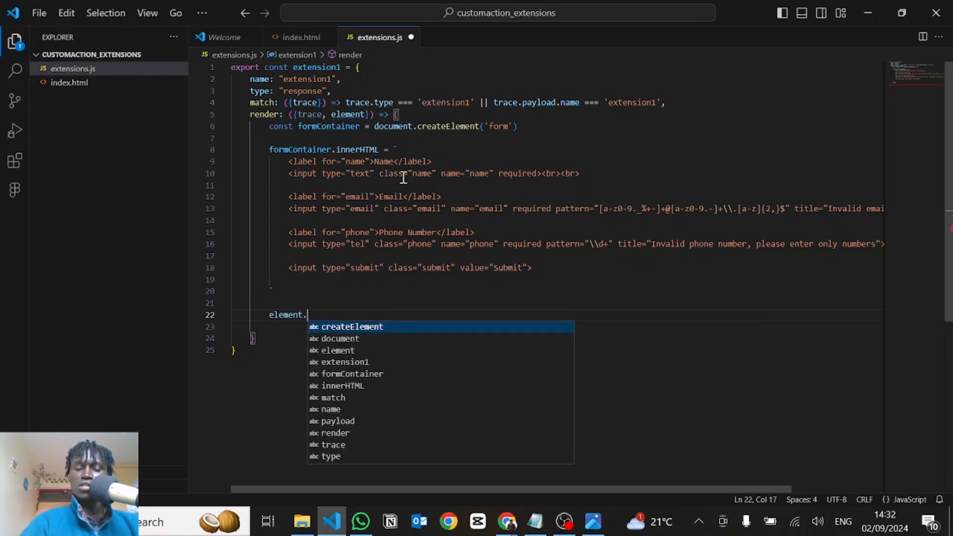
type("appendChild(")
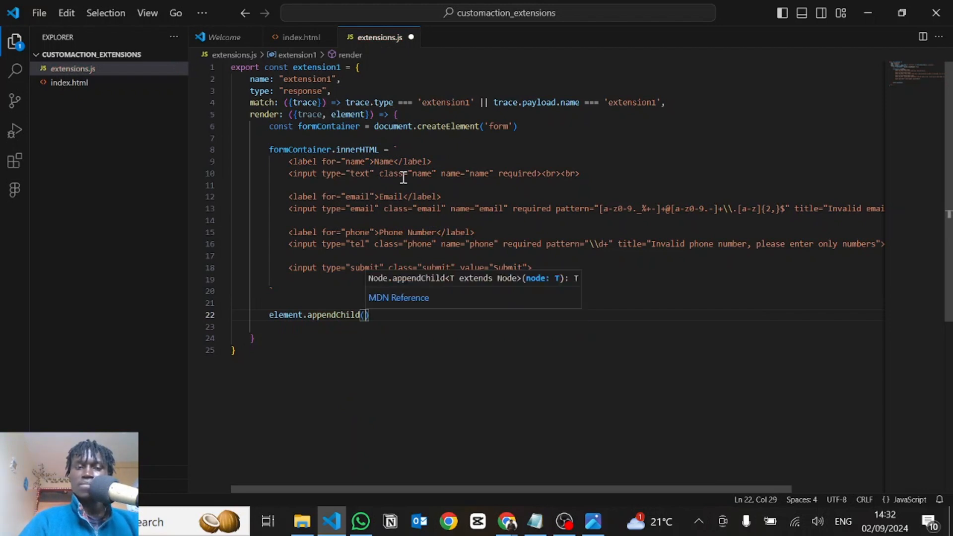
type("formContainer")
left_click(332, 359)
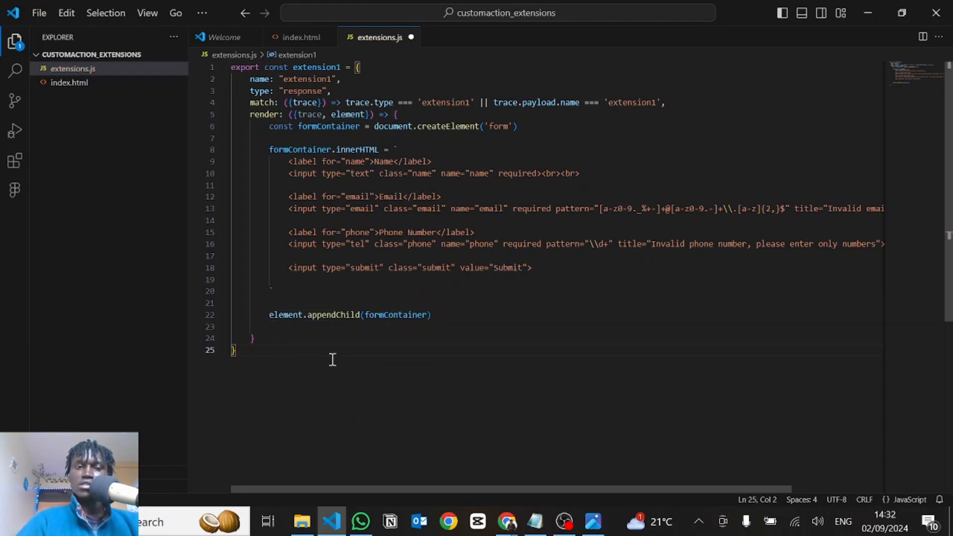
key("ctrl+s")
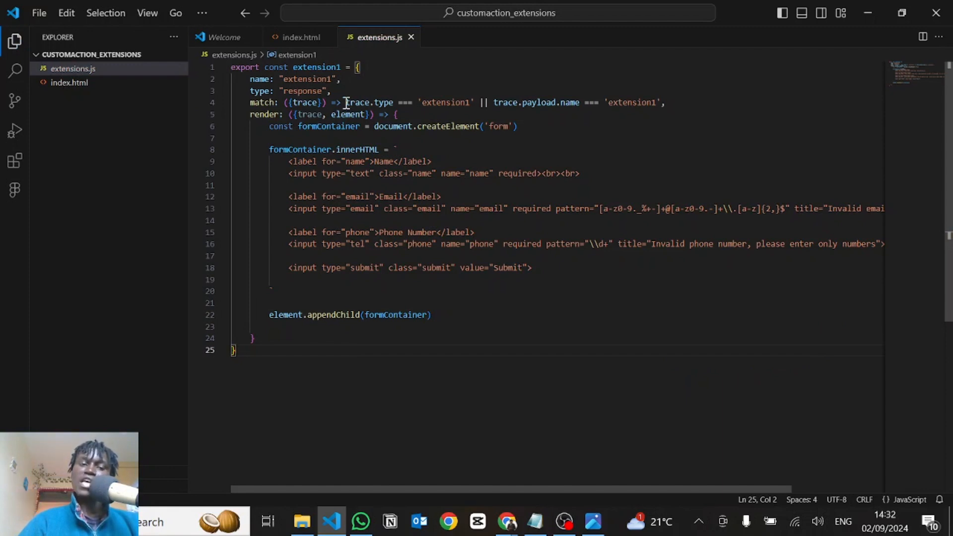
Review in index.html where extension1 is imported and where it is listed in the assistant's extensions array
left_click(364, 211)
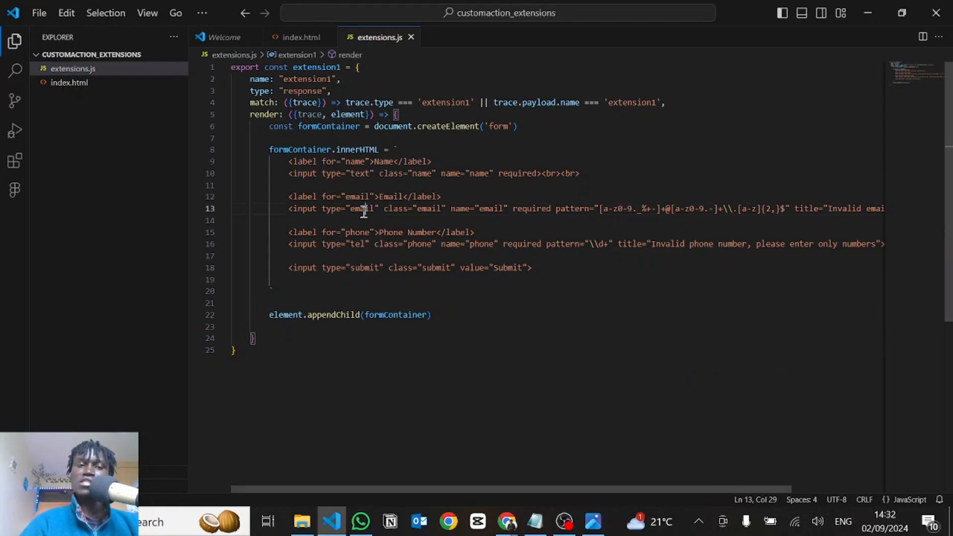
key("ctrl+Tab")
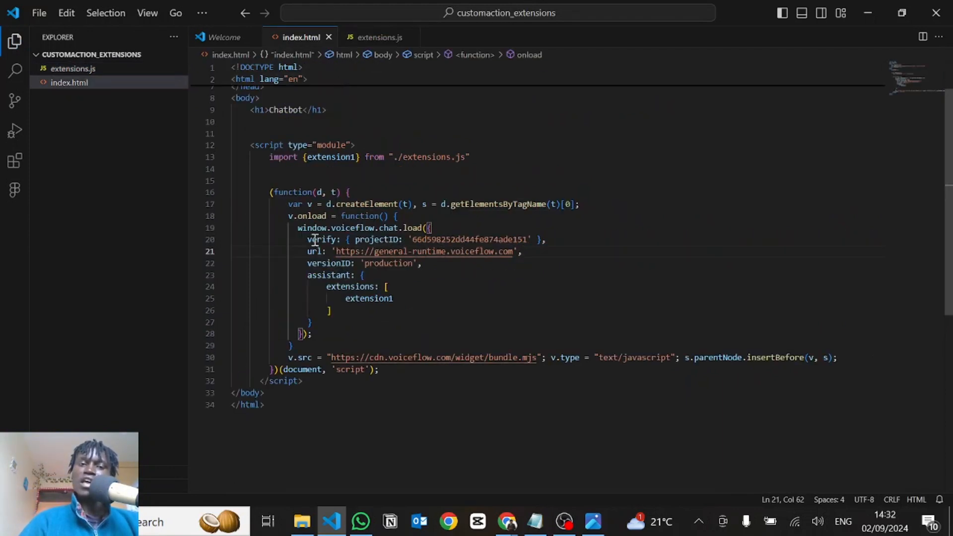
scroll(315, 240, "down", 1)
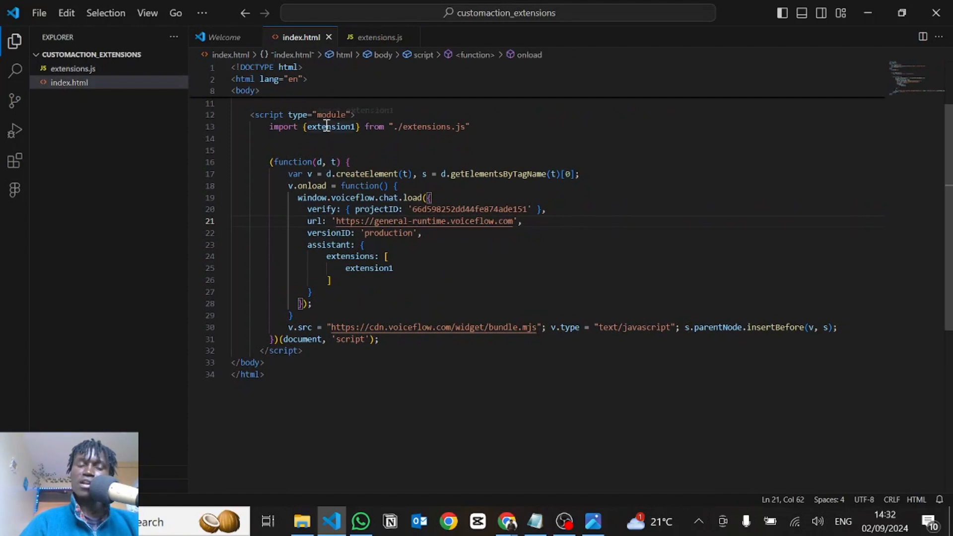
double_click(327, 126)
double_click(370, 267)
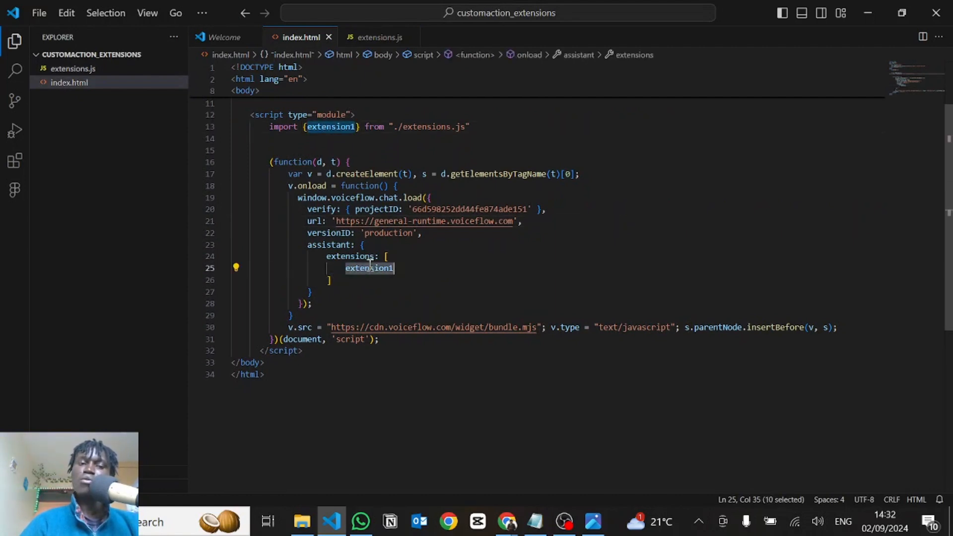
left_click(386, 209)
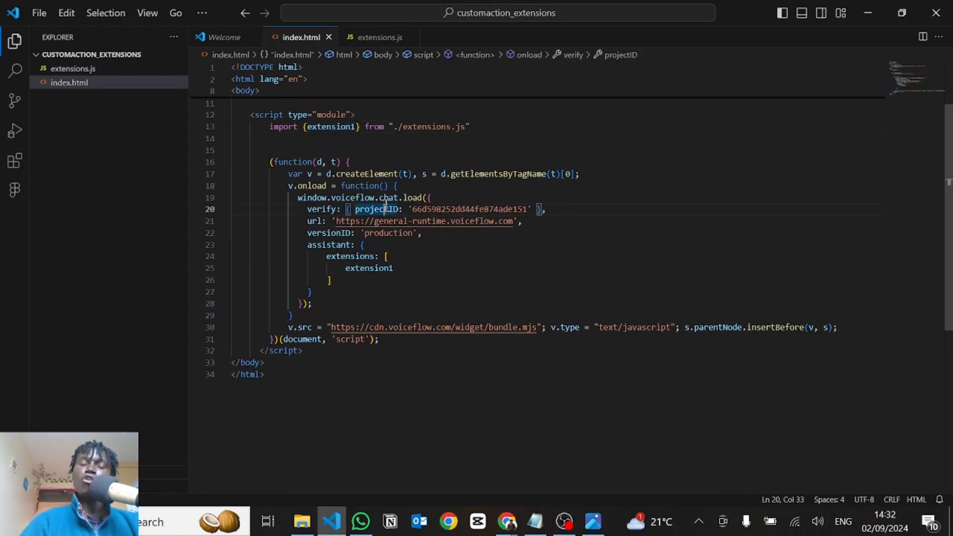
Switch to the Voiceflow canvas in Chrome and delete New Block 1 containing the "Hi" message
key("alt+Tab")
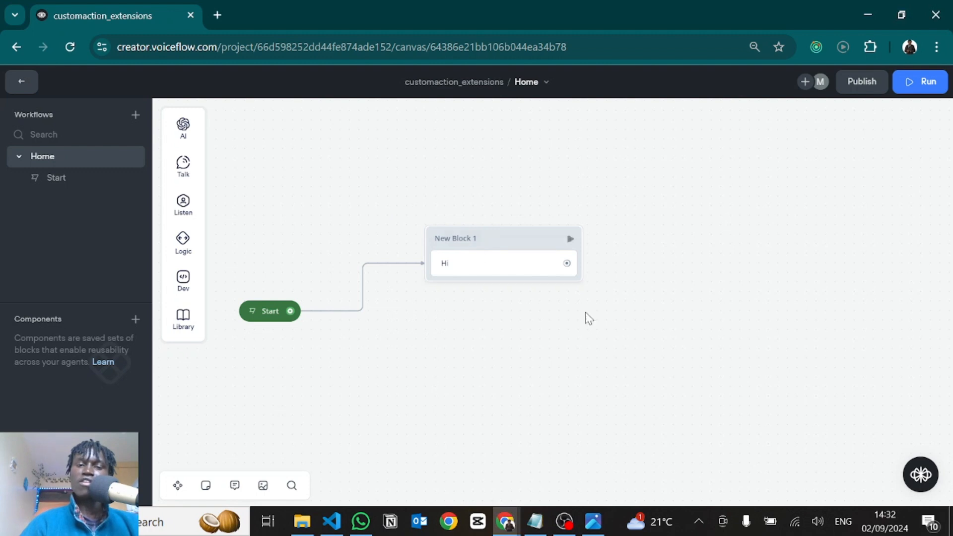
left_click_drag(614, 328, 435, 182)
key("Delete")
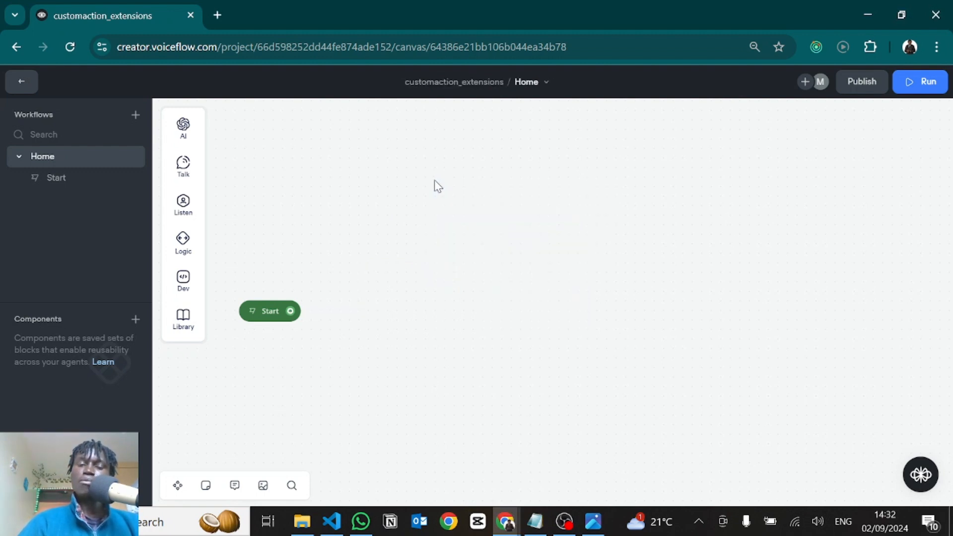
Connect the Start block to a new block containing a Custom Action step from the Dev category
left_click_drag(366, 267, 395, 247)
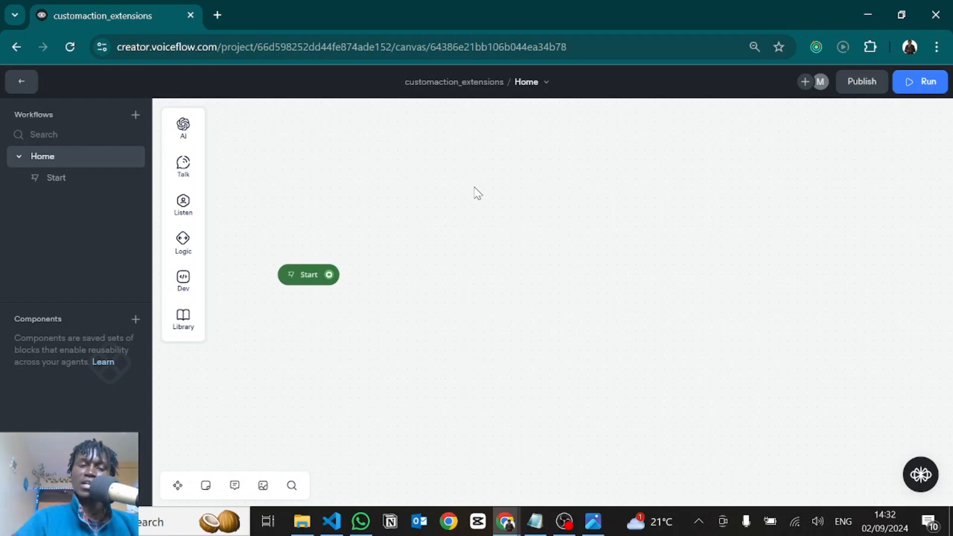
left_click_drag(329, 274, 442, 229)
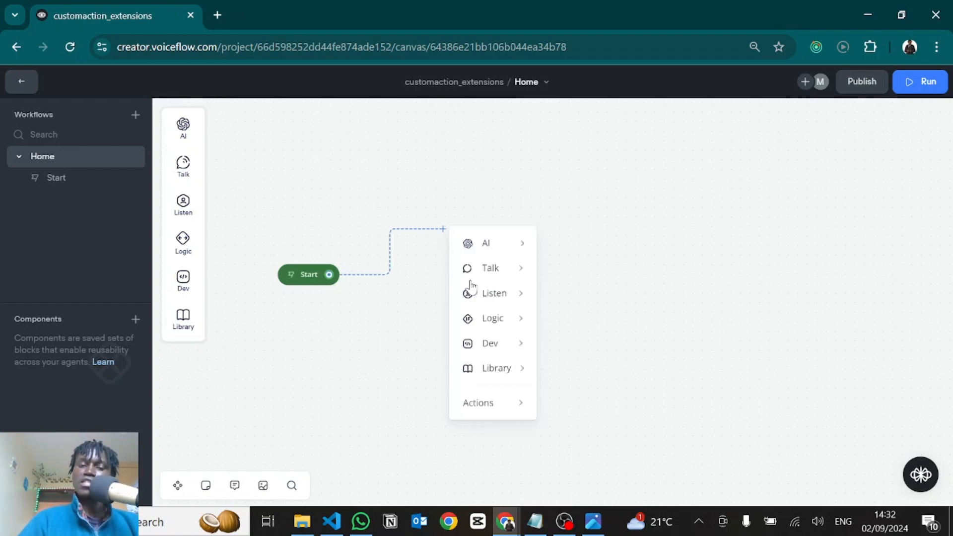
mouse_move(498, 346)
left_click(596, 423)
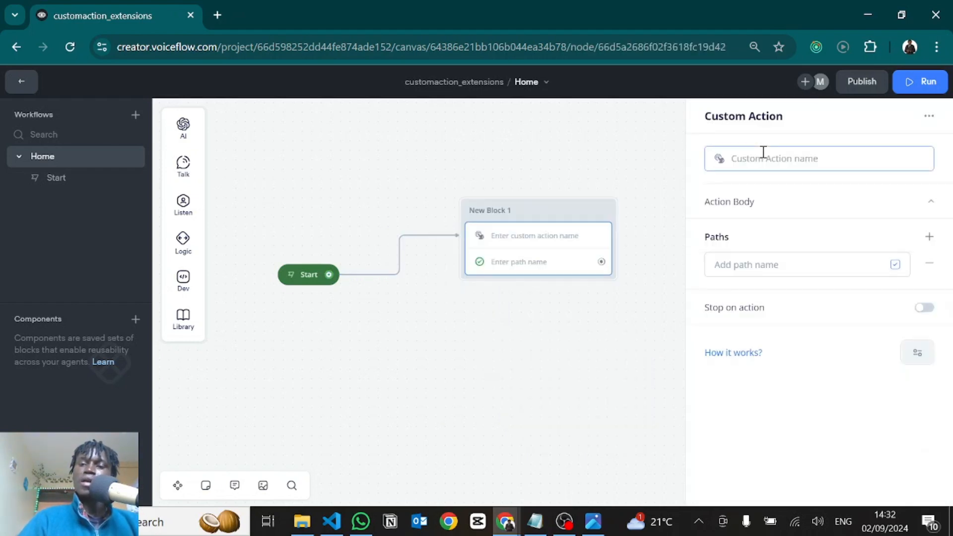
Copy the extension1 name from the match condition in extensions.js and use it as the Custom Action's name in Voiceflow
key("alt+Tab")
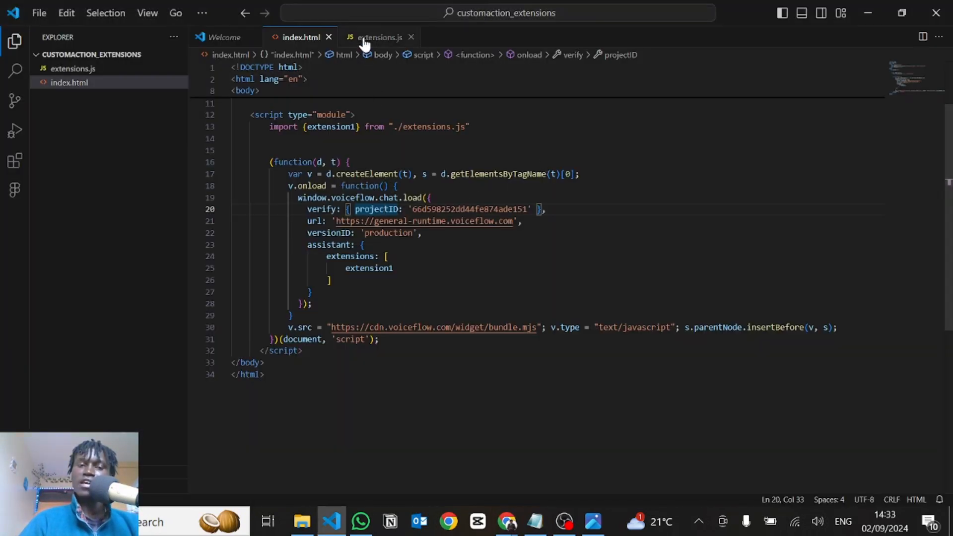
left_click(365, 40)
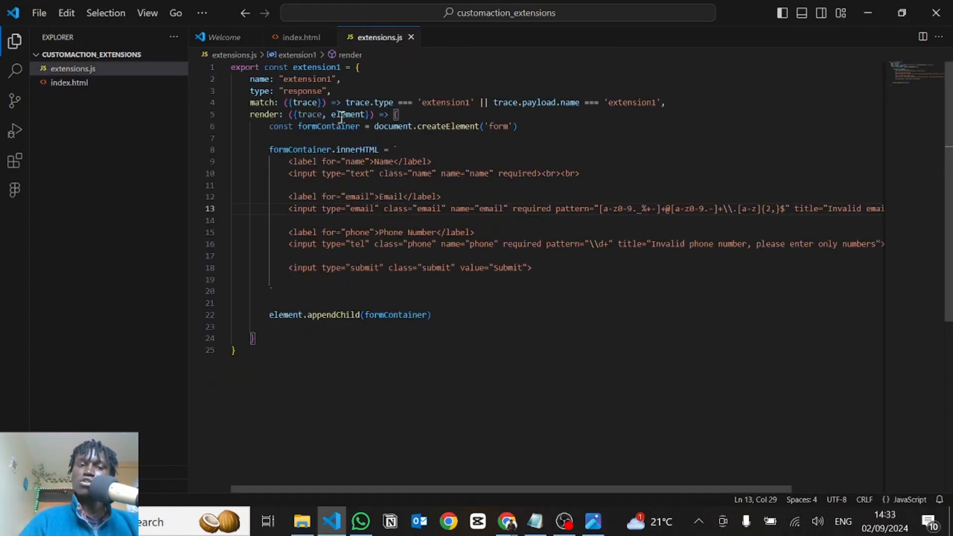
double_click(450, 101)
key("ctrl+c")
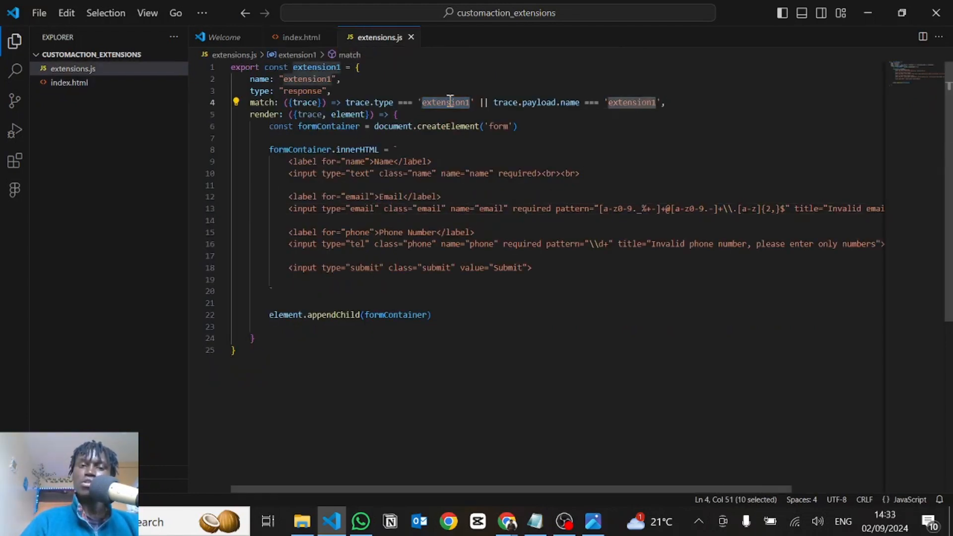
key("alt+Tab")
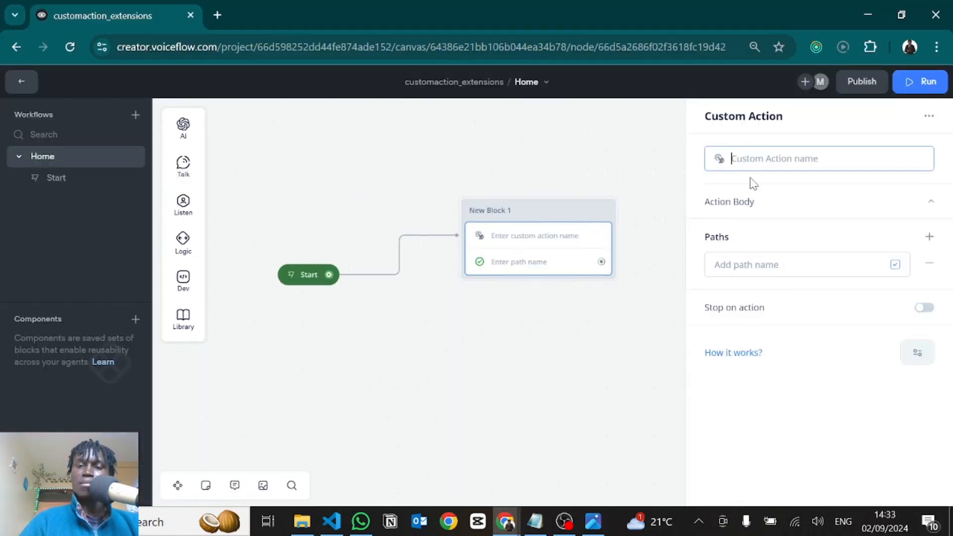
key("ctrl+v")
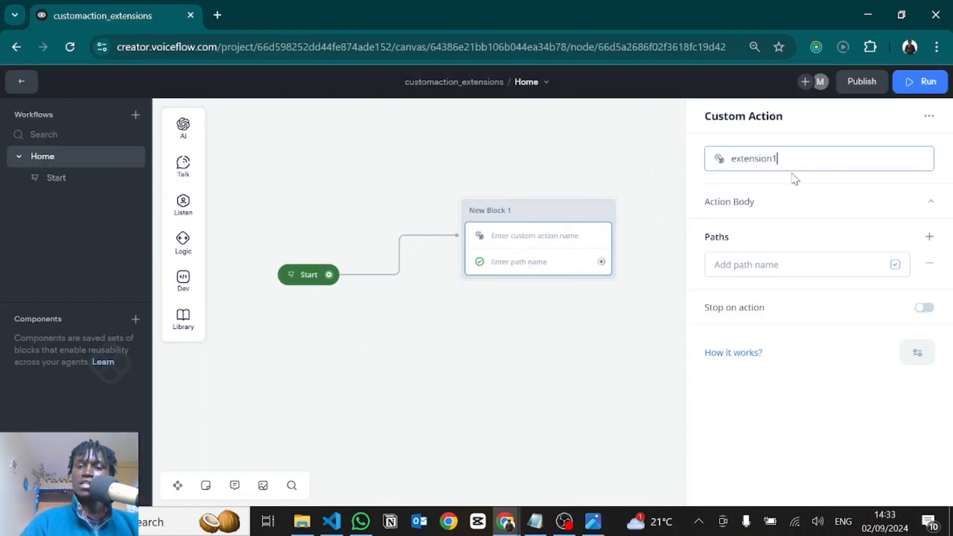
Leave the Action Body payload of the extension1 custom action empty and turn on Stop on action
left_click(726, 209)
left_click(753, 258)
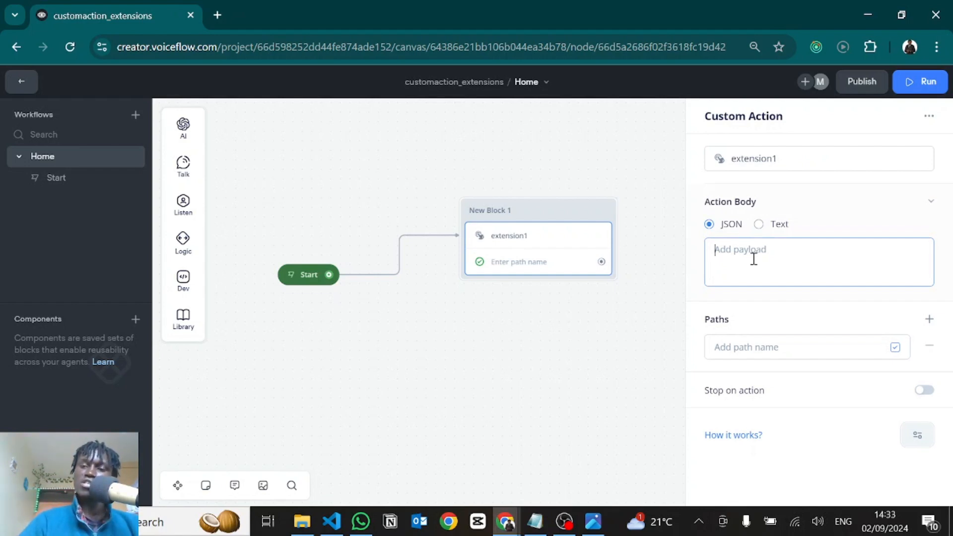
left_click(754, 206)
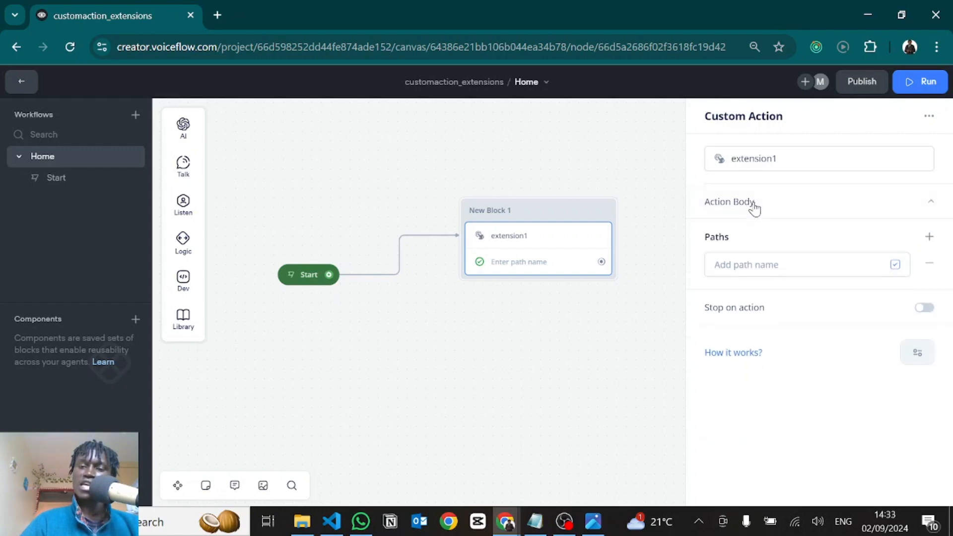
left_click(923, 309)
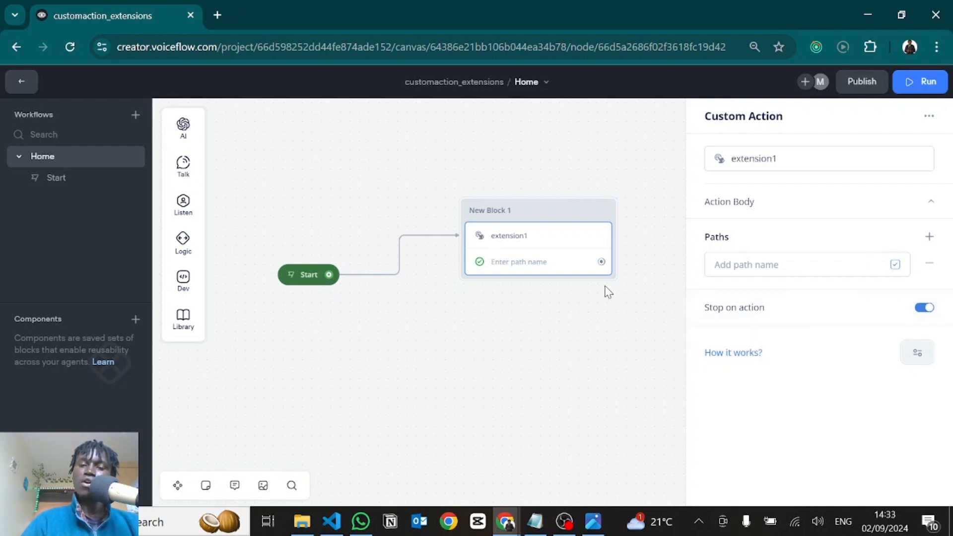
left_click(553, 314)
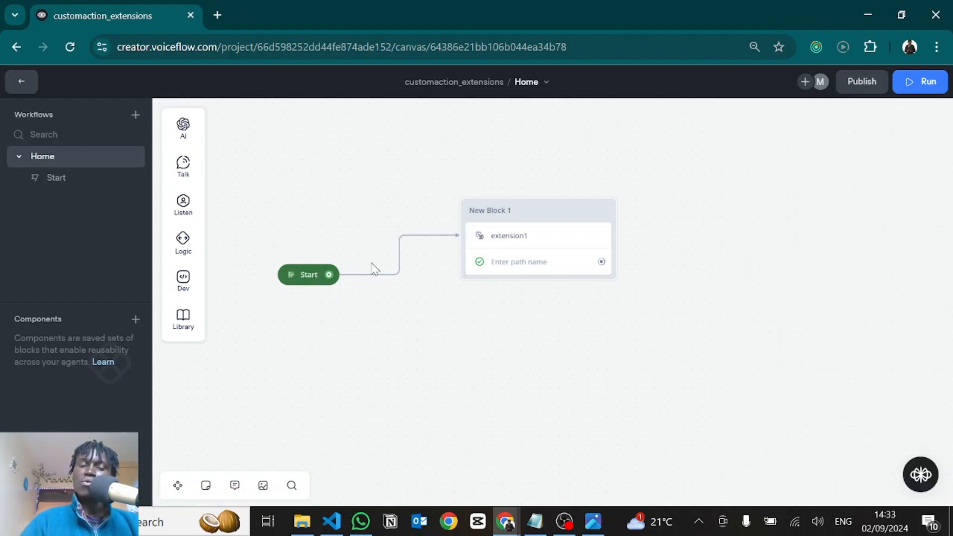
Publish a new version of the Voiceflow agent and dismiss the publishing notice
left_click(864, 89)
left_click(528, 238)
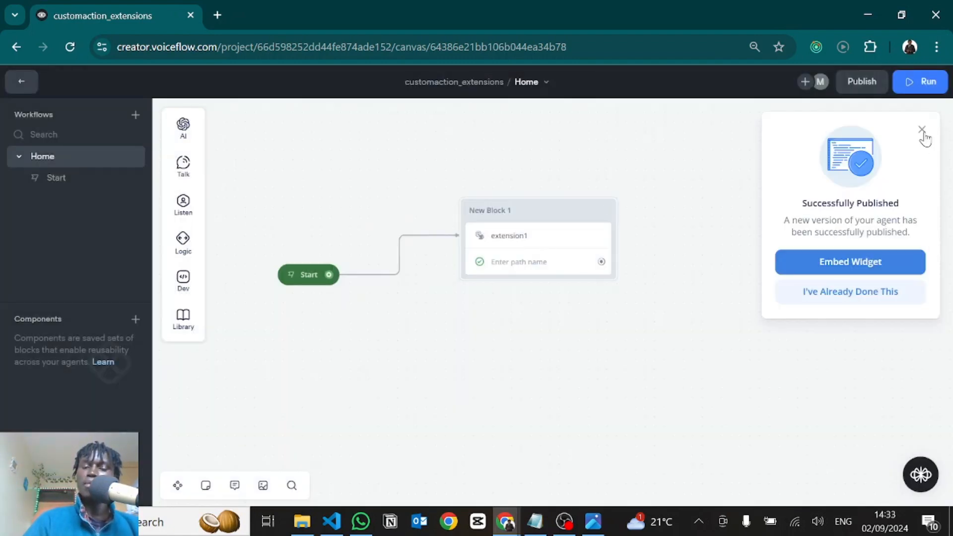
left_click(922, 130)
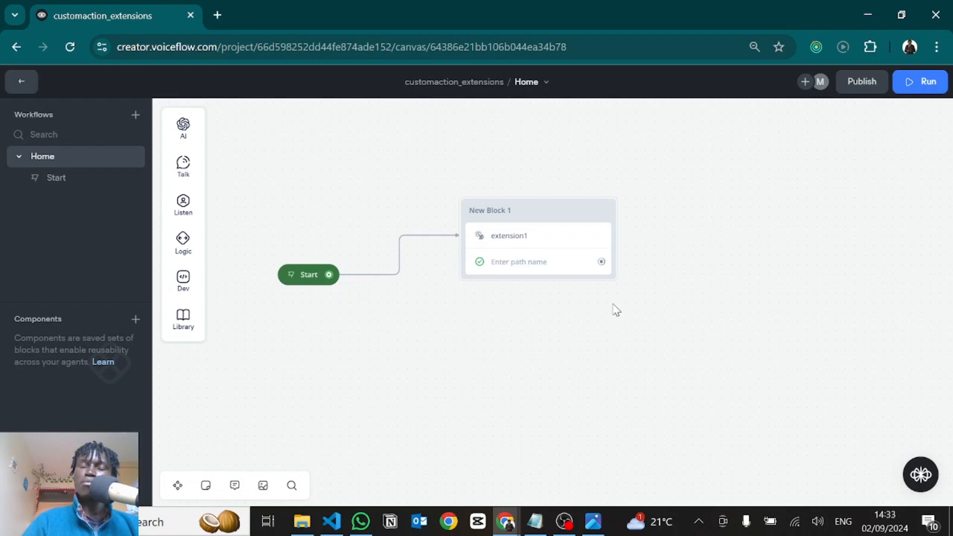
Switch to the Chrome window with the localhost:3000 chatbot page and reload it
key("alt+Tab")
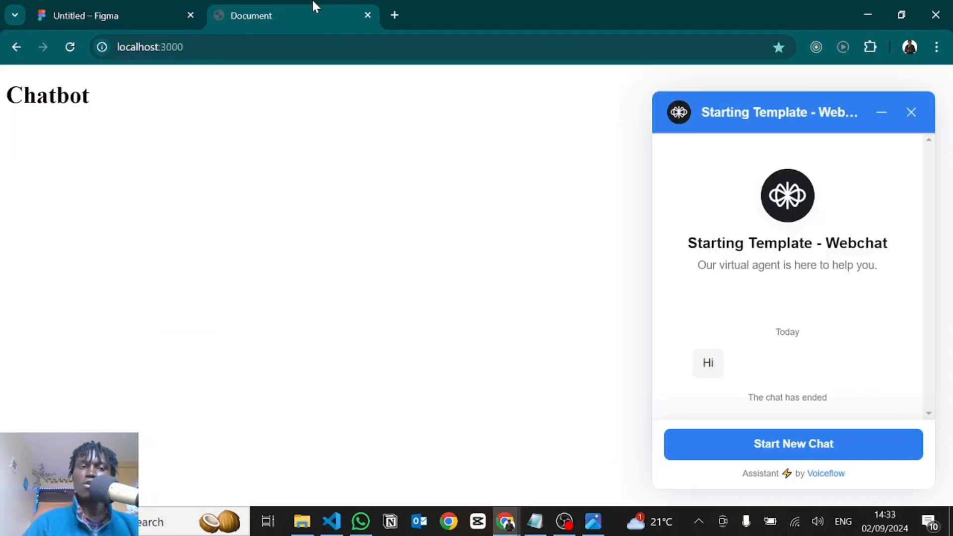
left_click_drag(312, 1, 139, 7)
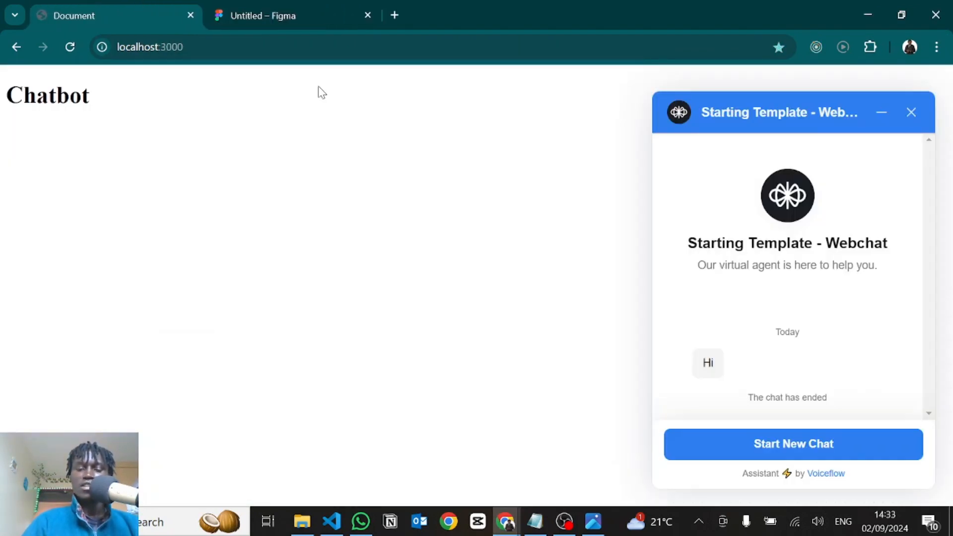
key("ctrl+r")
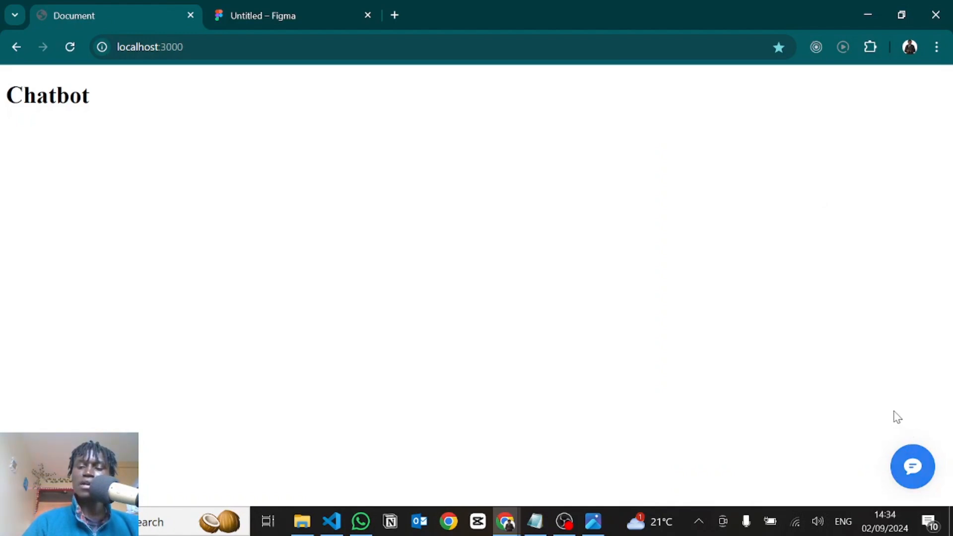
Review the custom action's name in Voiceflow and the formContainer.innerHTML template it triggers in extensions.js
key("alt+Tab")
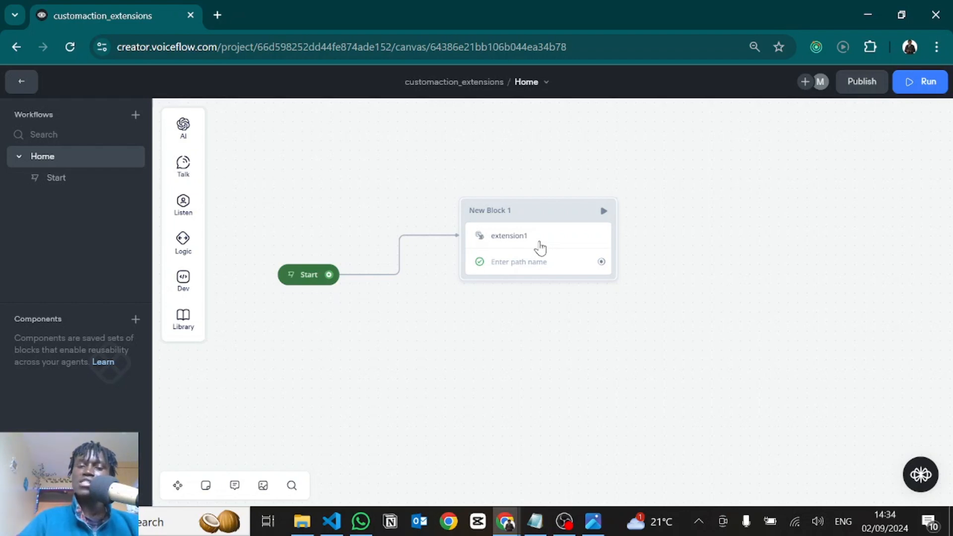
left_click(538, 248)
double_click(756, 157)
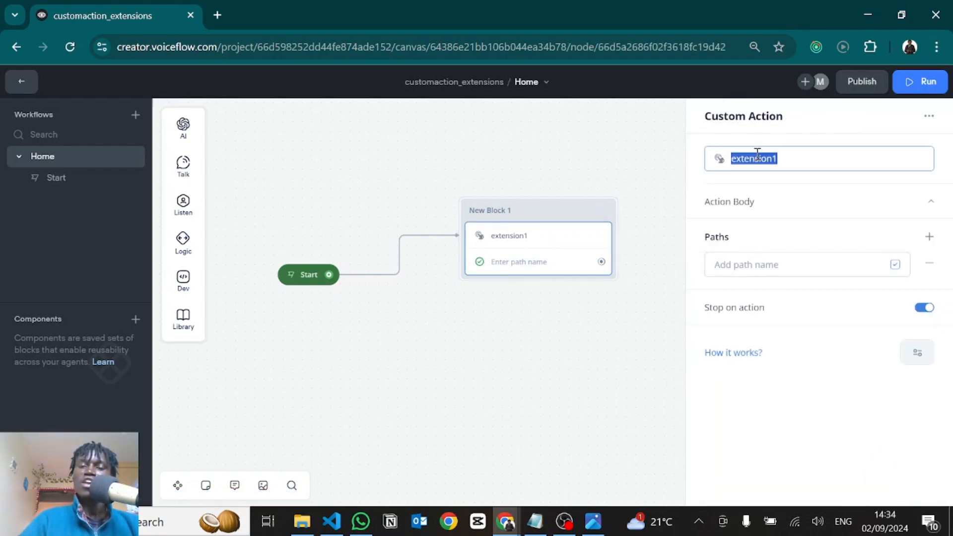
left_click(755, 158)
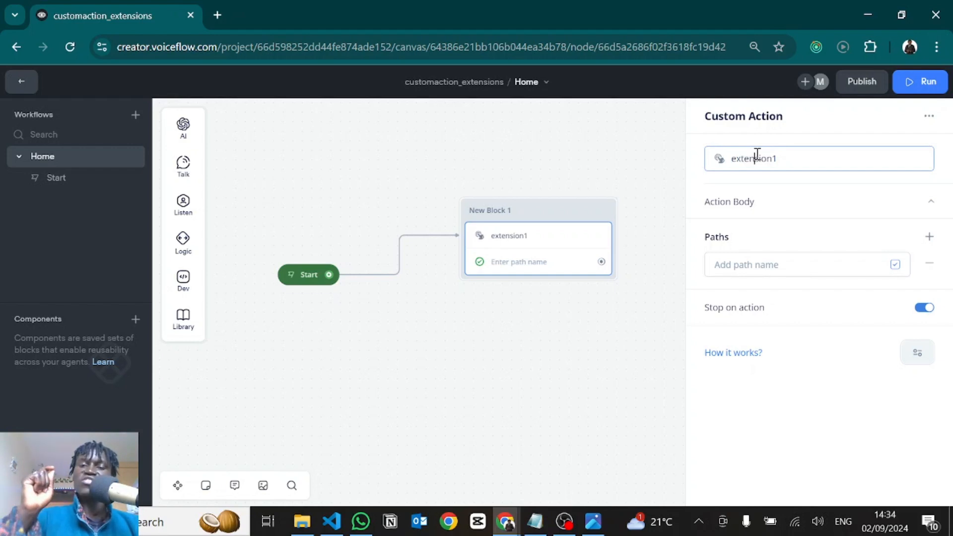
key("alt+Tab")
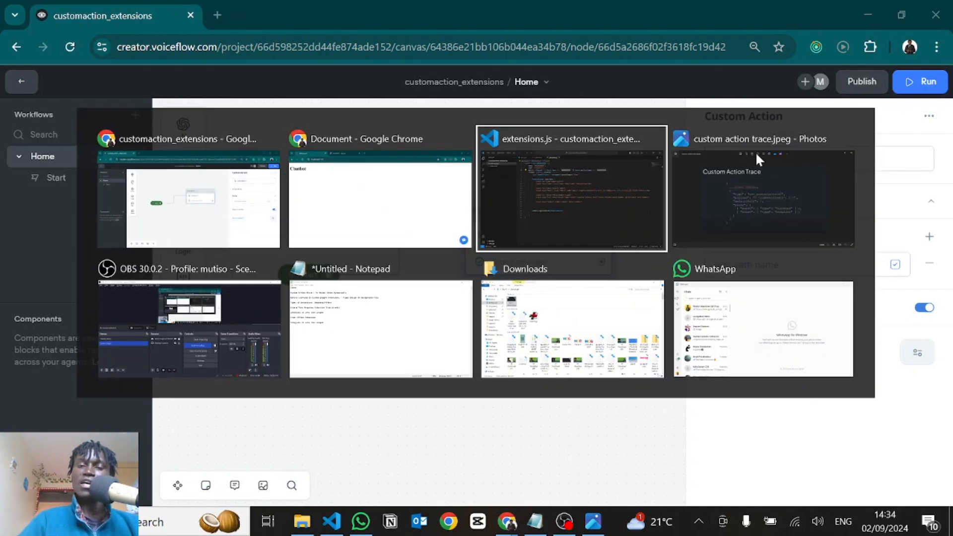
left_click_drag(269, 149, 299, 292)
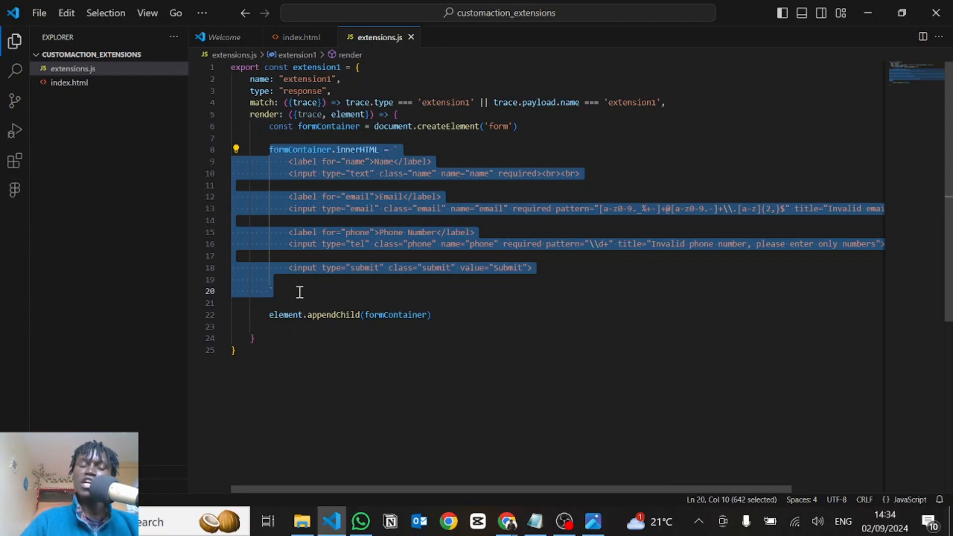
left_click(300, 292)
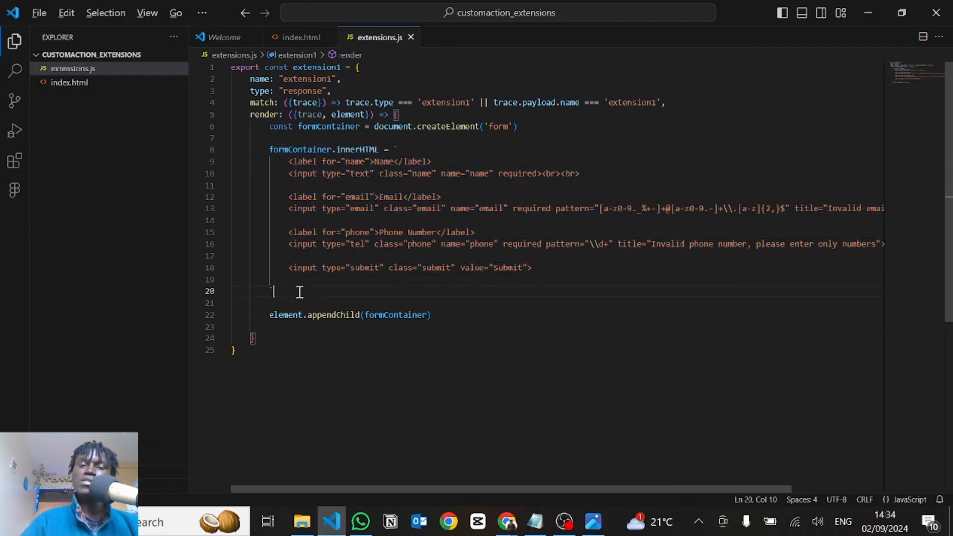
On the localhost:3000 page, open the chat widget, start a new chat and check the form's Name field
key("alt+Tab")
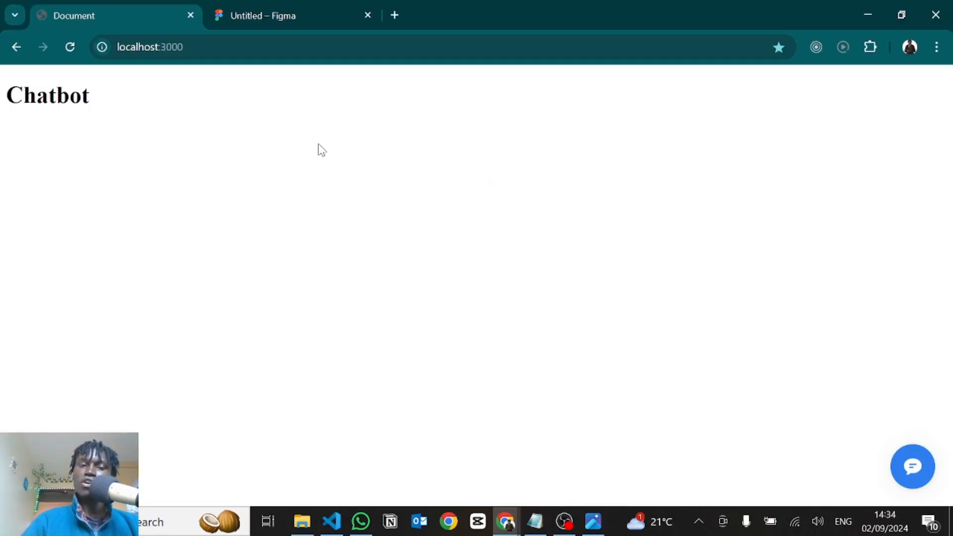
left_click(910, 477)
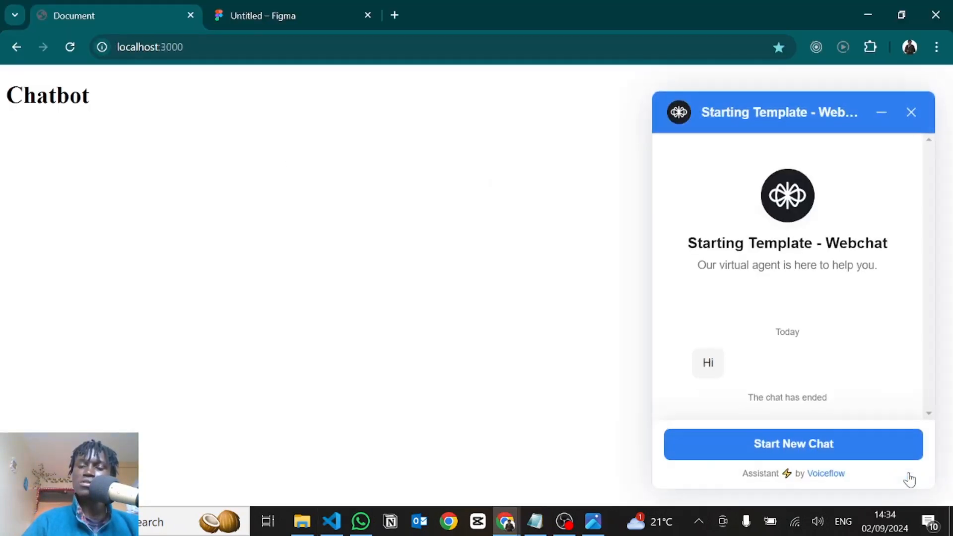
left_click(791, 445)
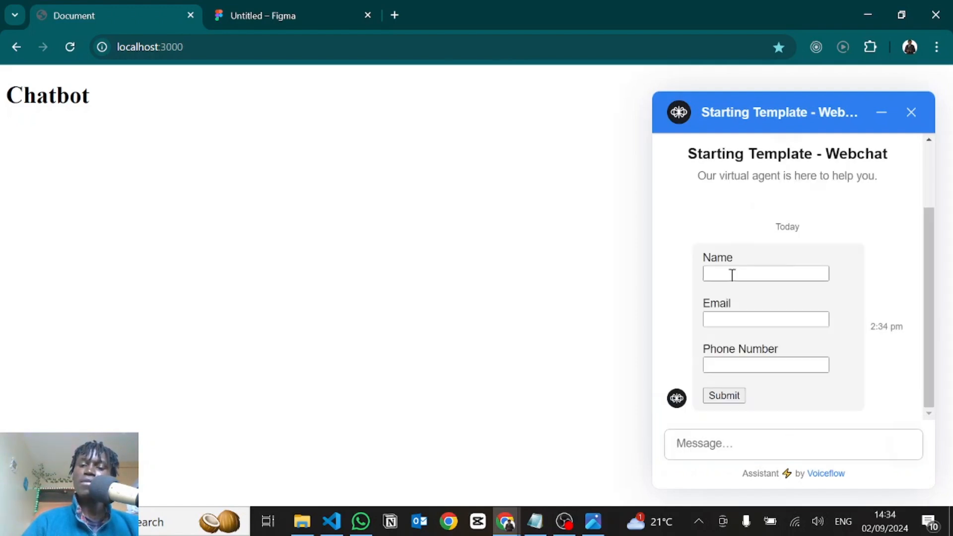
left_click(731, 275)
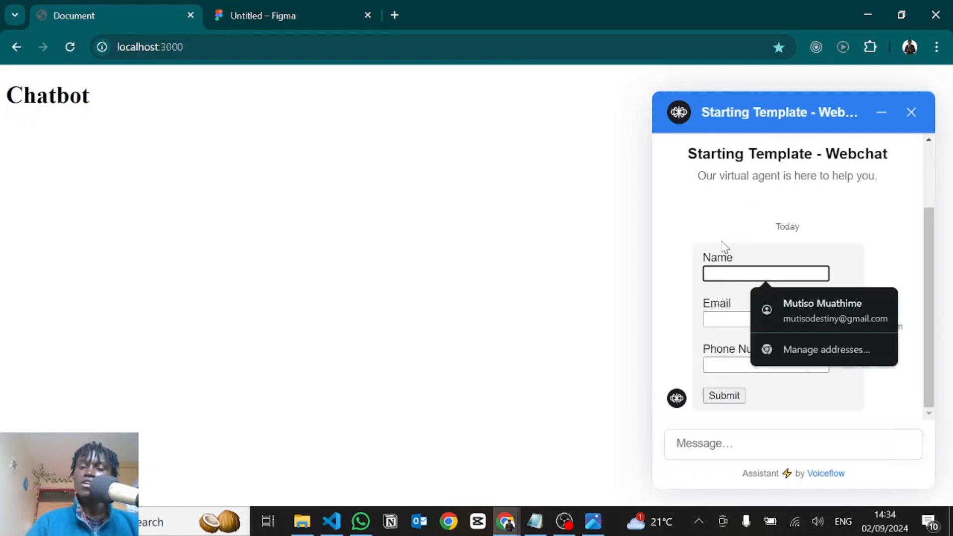
left_click(743, 239)
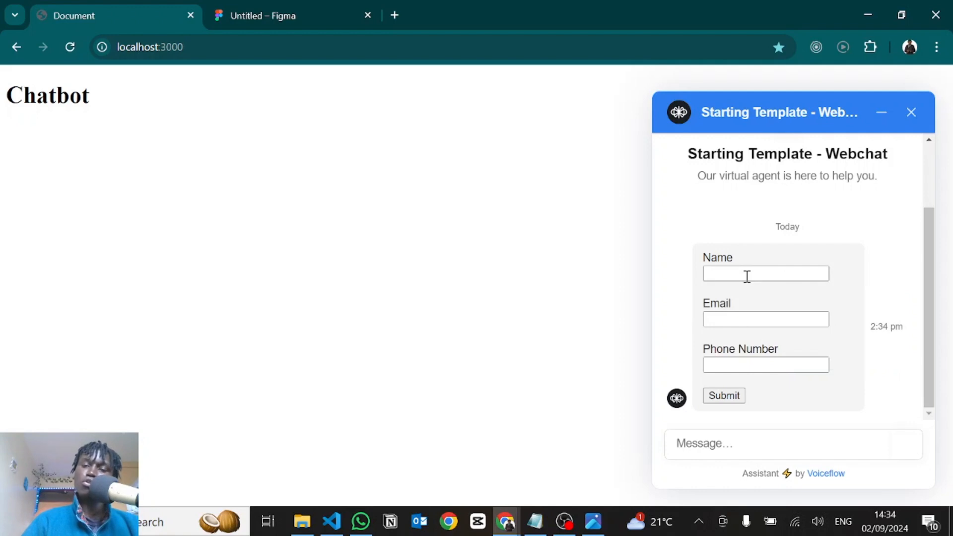
In extensions.js, paste the form's CSS <style> block above the Name label at the start of the innerHTML template
key("alt+Tab")
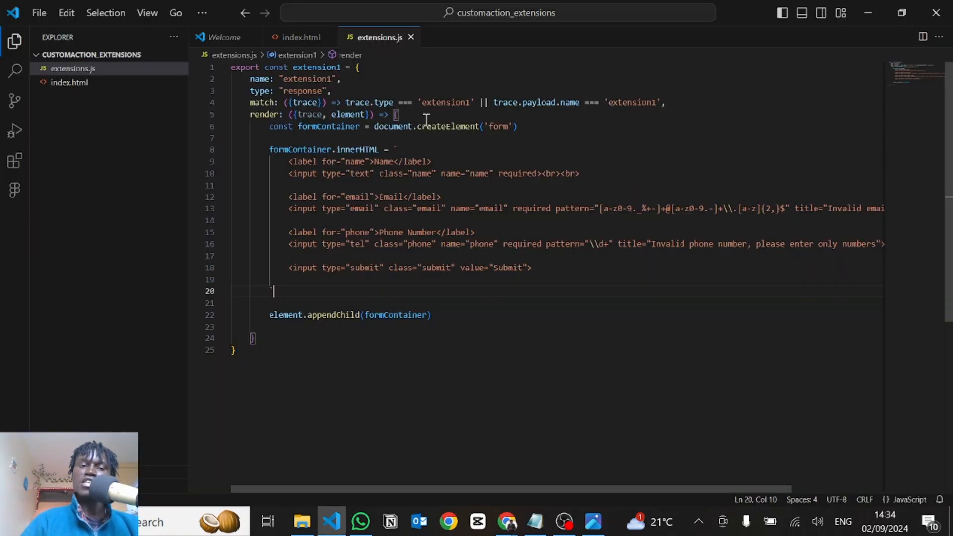
left_click(418, 149)
key("Return")
key("Return")
key("Return")
key("Return")
key("Up")
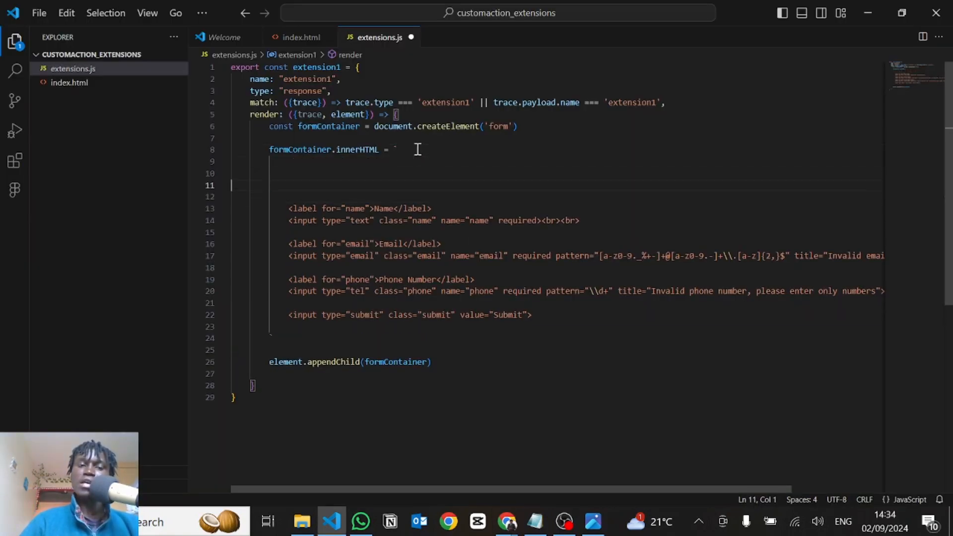
key("Up")
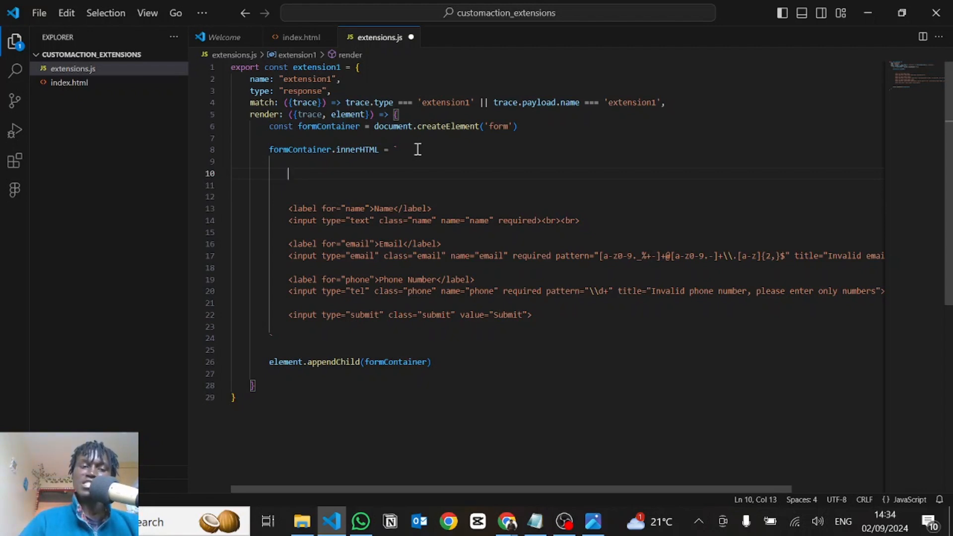
key("ctrl+v")
Re-indent the pasted <style> block to line up with the template's form markup and save extensions.js
scroll(366, 210, "down", 3)
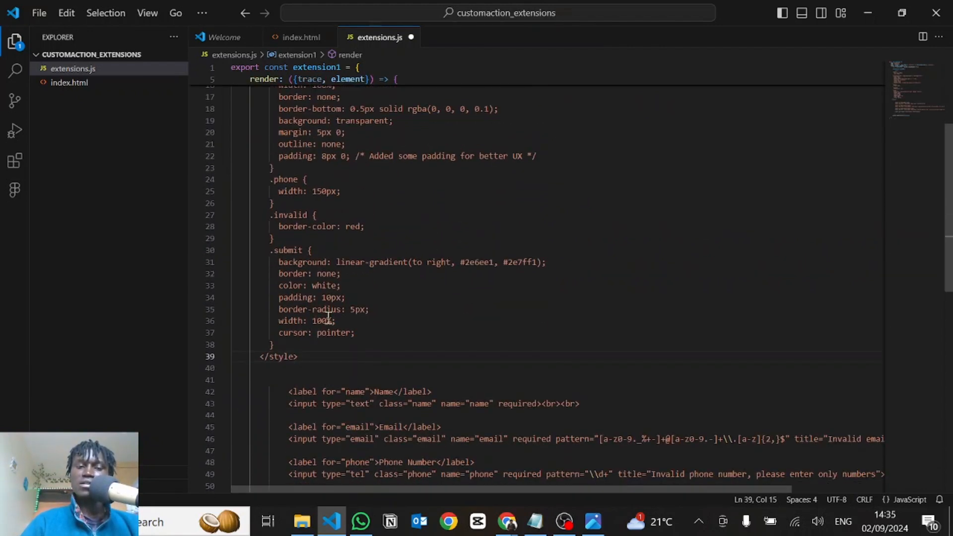
left_click_drag(293, 356, 340, 164)
left_click(376, 175)
key("ctrl+s")
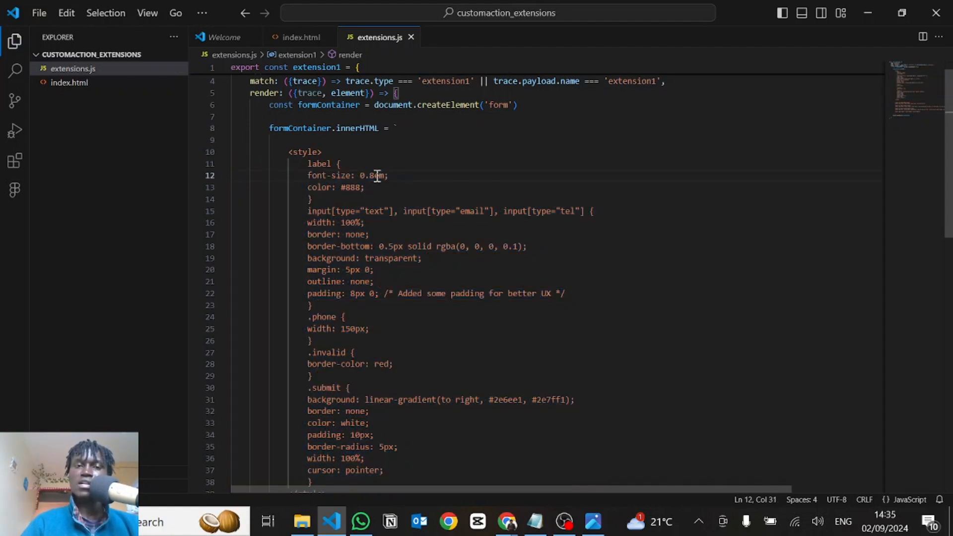
left_click(537, 195)
Return to the localhost:3000 page, start a new chat and examine the styled Name, Email and Phone Number form
key("alt+Tab")
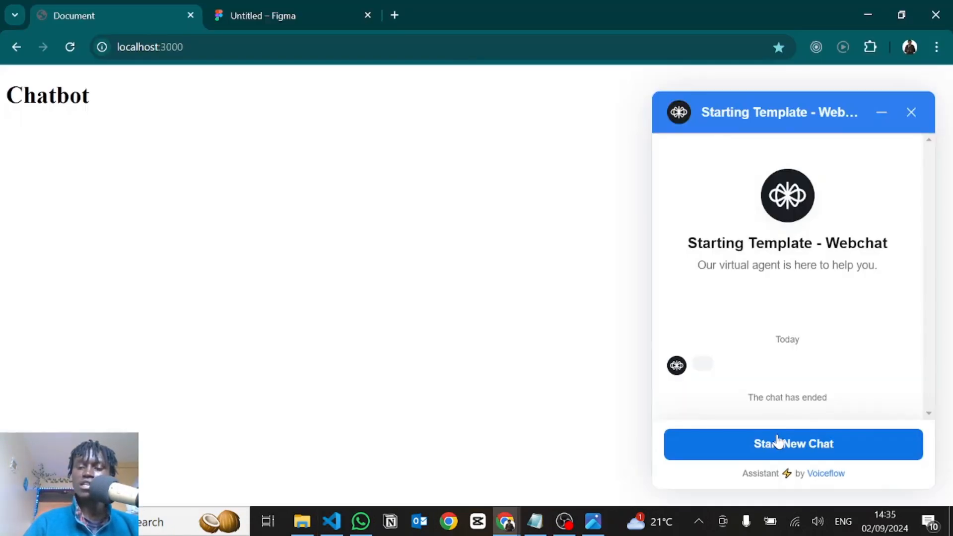
left_click(778, 445)
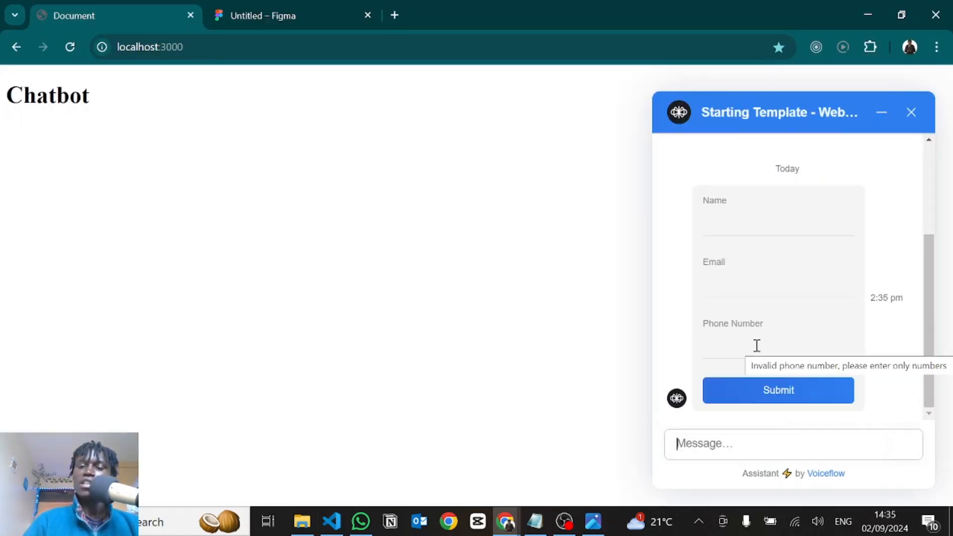
scroll(756, 346, "up", 1)
left_click(722, 273)
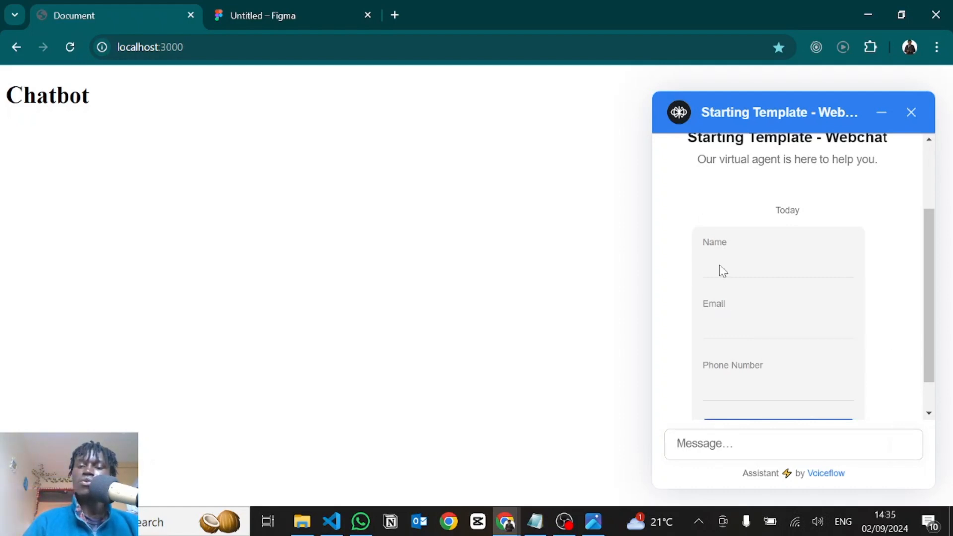
left_click(716, 264)
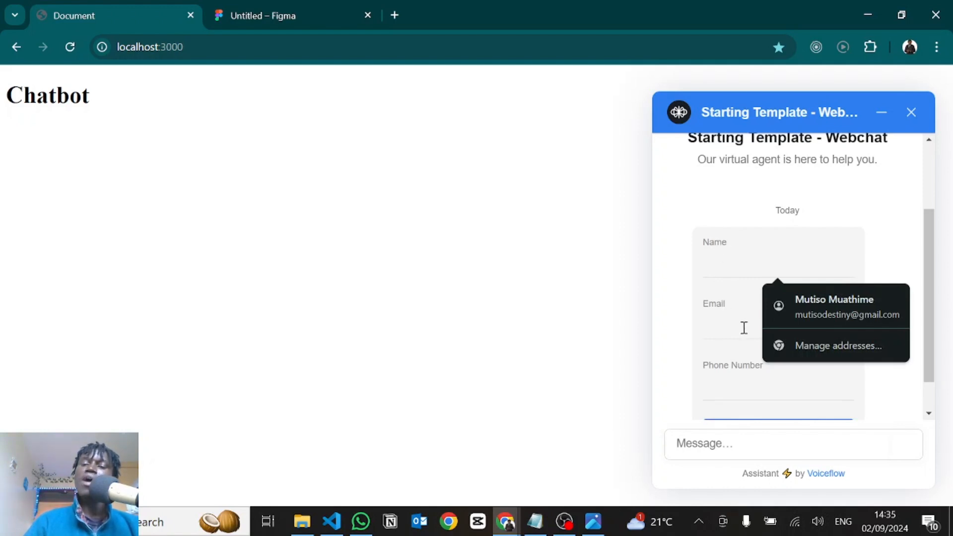
left_click(802, 212)
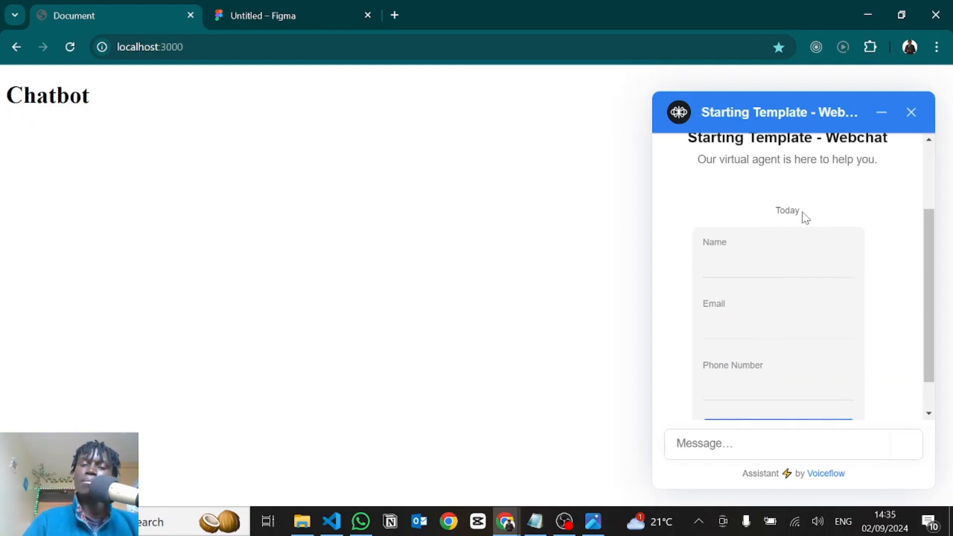
Switch to extensions.js in VS Code and add blank lines between the innerHTML template and element.appendChild(formContainer)
key("alt+Tab")
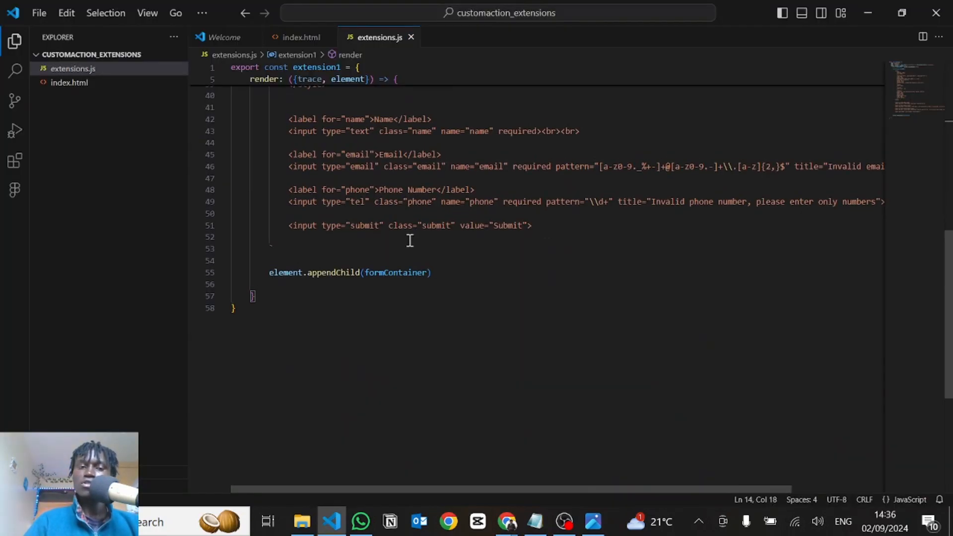
left_click(315, 246)
key("Return")
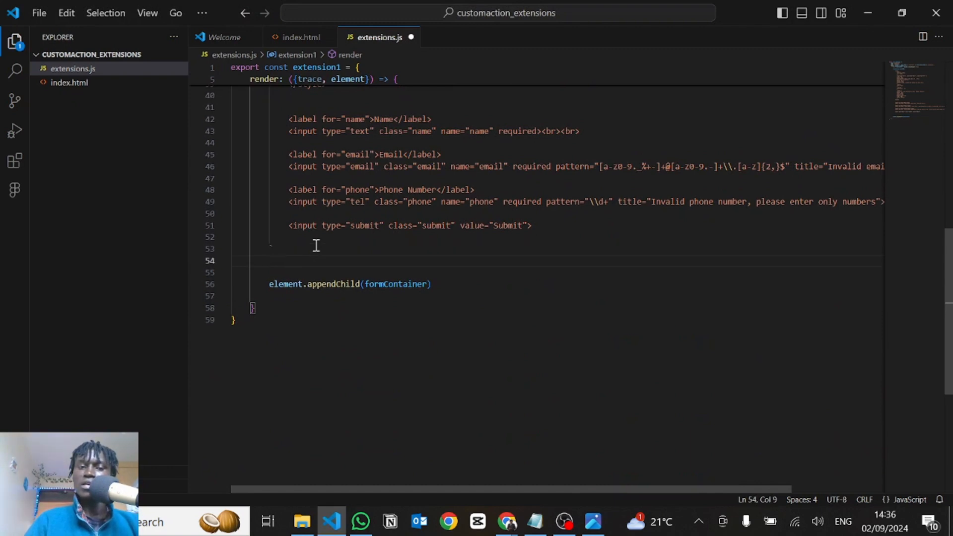
key("Return")
left_click_drag(269, 296, 434, 295)
left_click(434, 296)
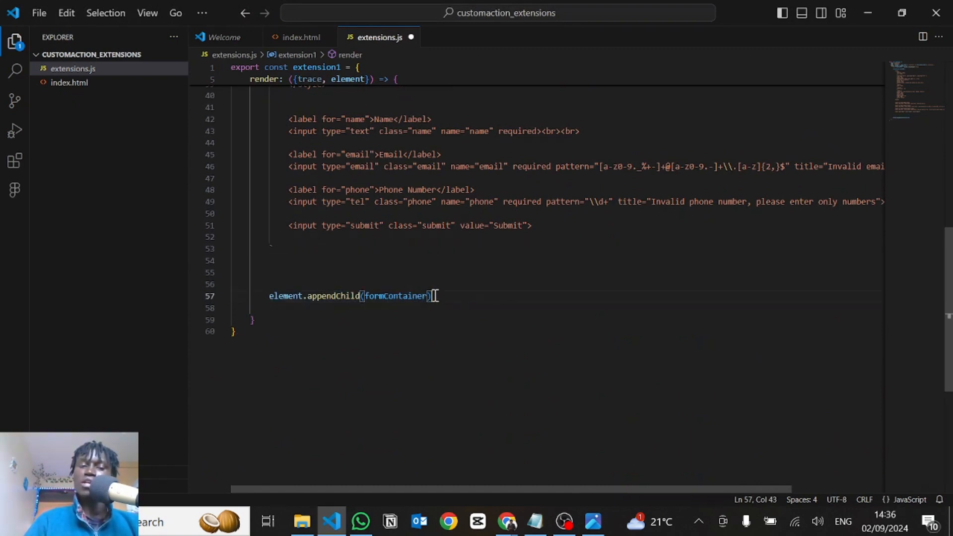
key("Return")
key("Return")
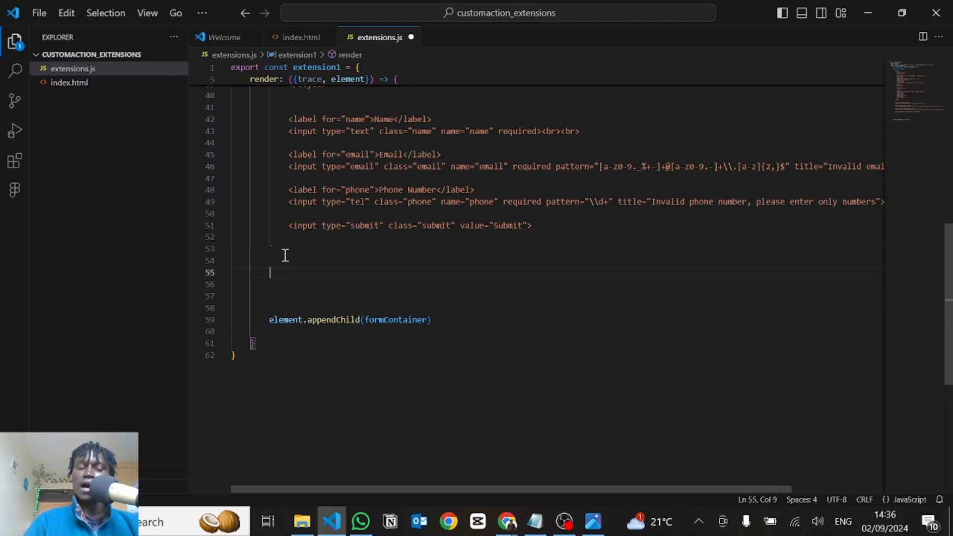
Below the template, add a 'submit' event listener to formContainer with an empty arrow-function callback
type("formContainer.ad")
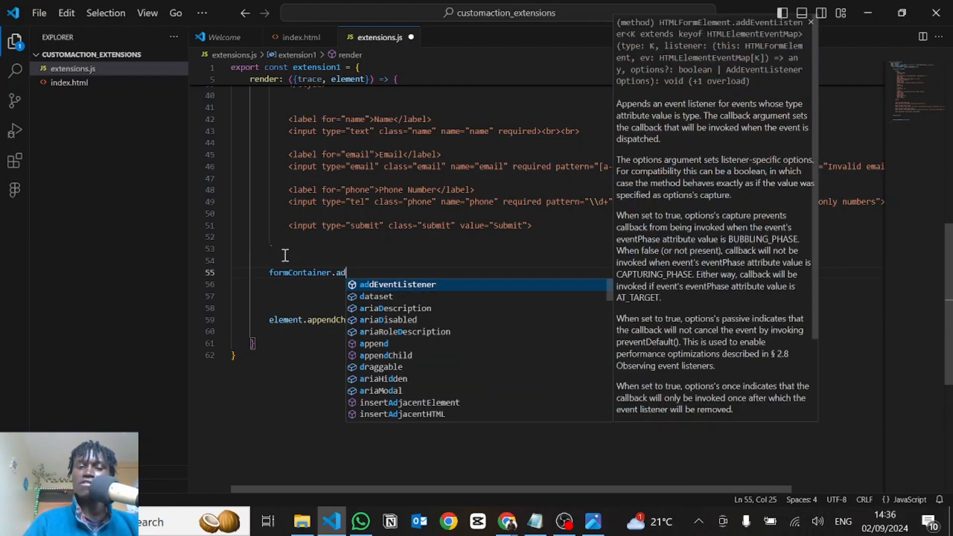
key("Tab")
type("(")
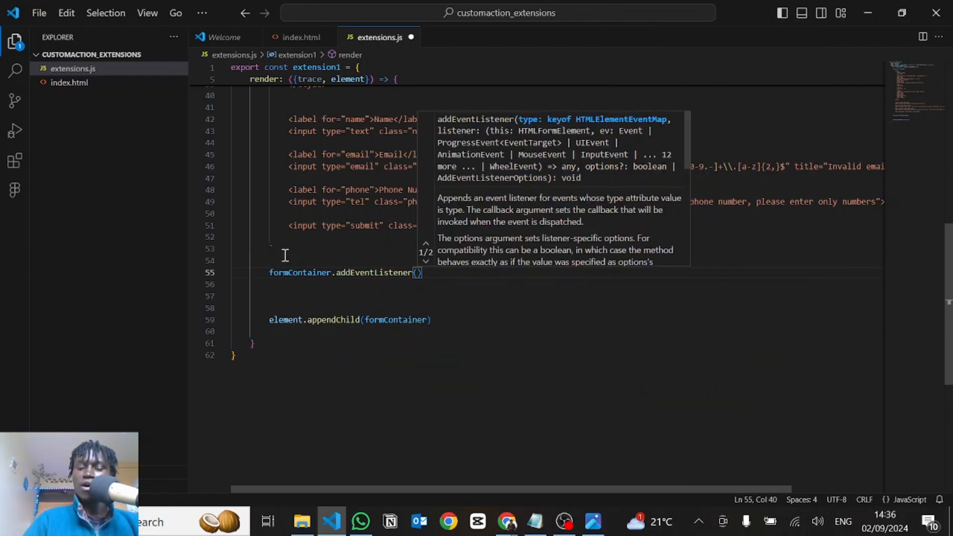
type("'")
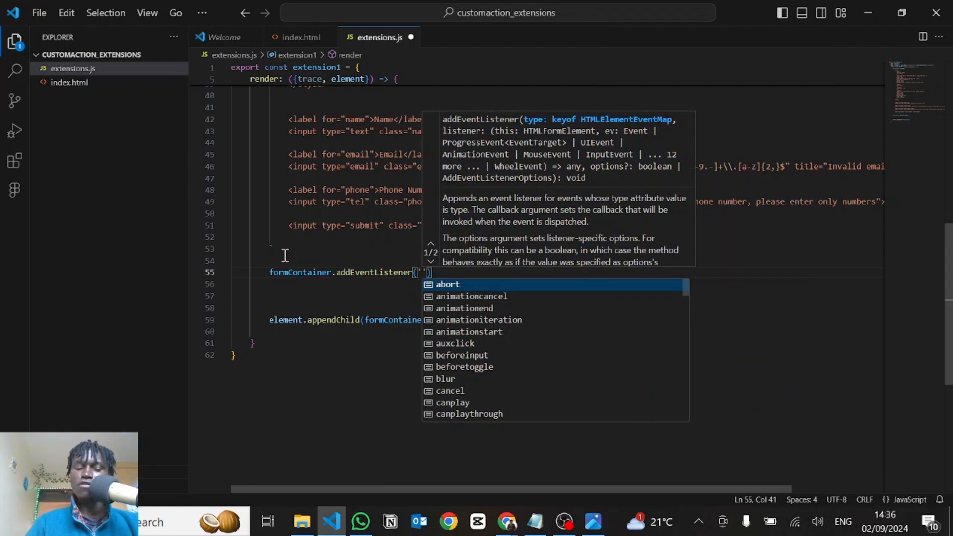
type("submit'")
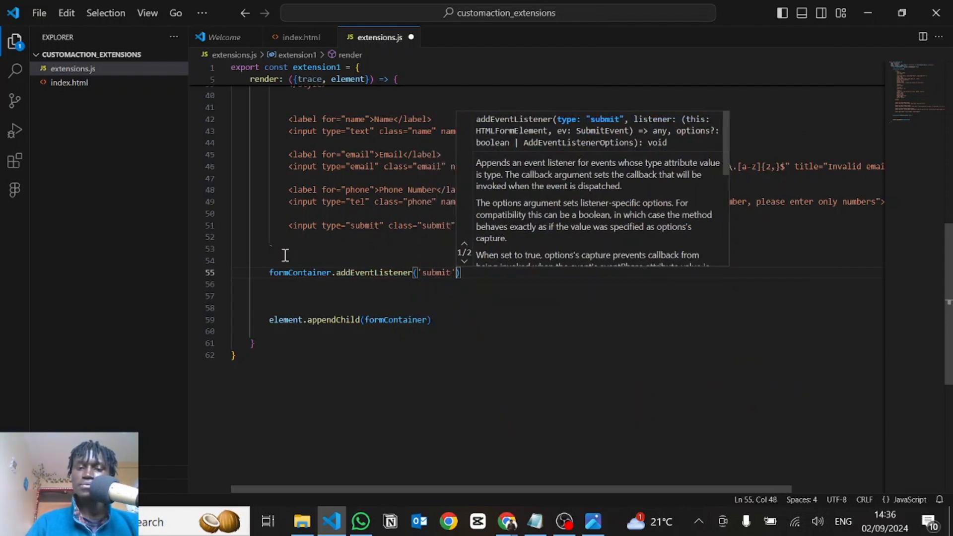
type(", ")
type("() => ")
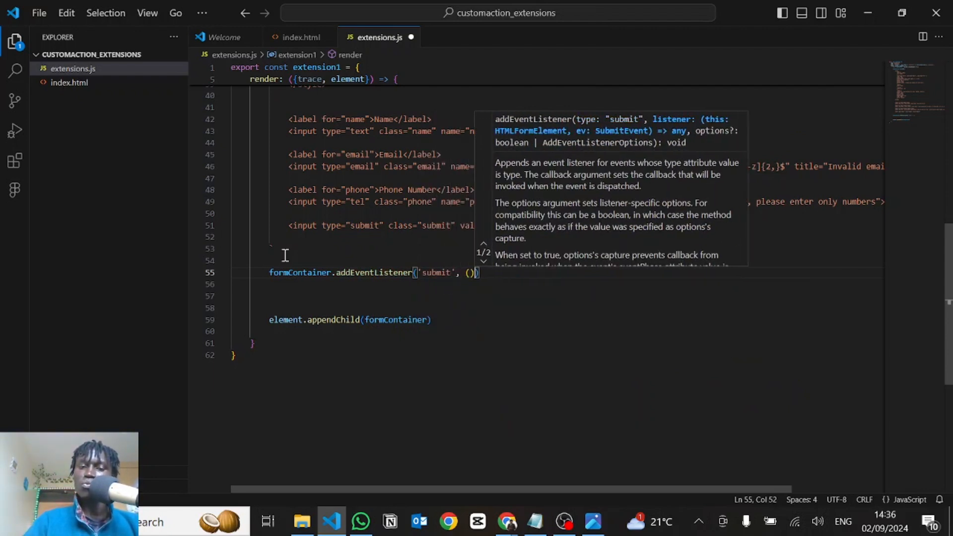
type("{")
key("Return")
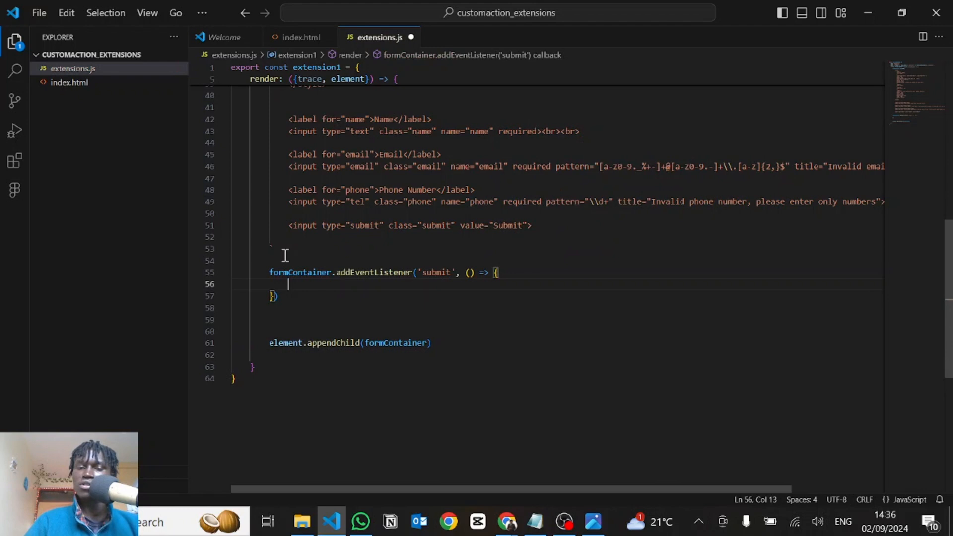
Give the submit callback the parameter e and call e.preventDefault(); in its body
left_click(469, 274)
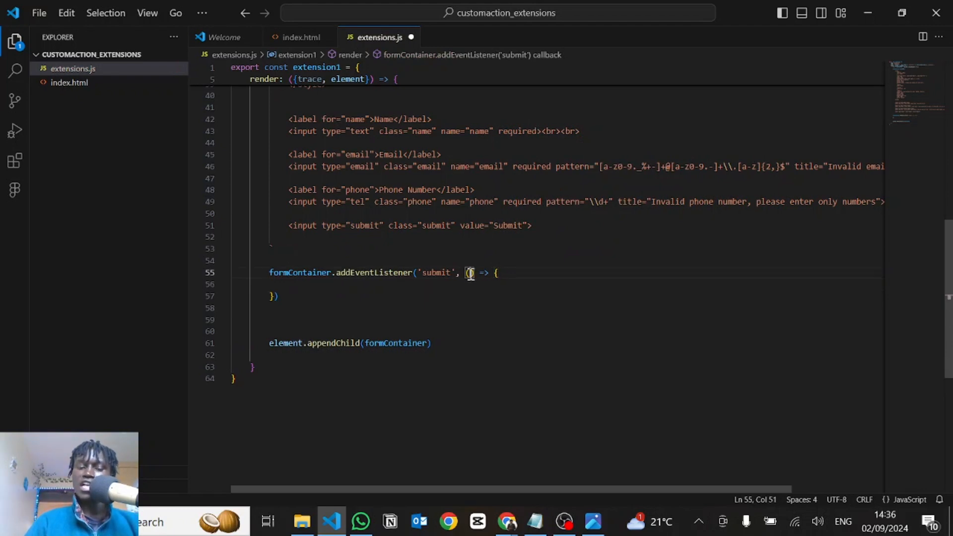
type("e")
left_click(346, 289)
key("Tab")
key("Tab")
key("Tab")
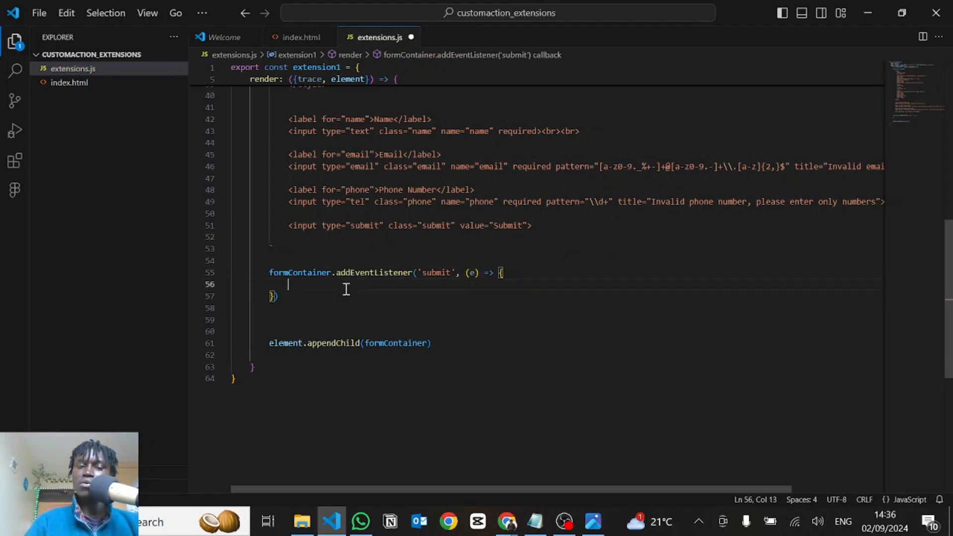
type("e.preventDefault")
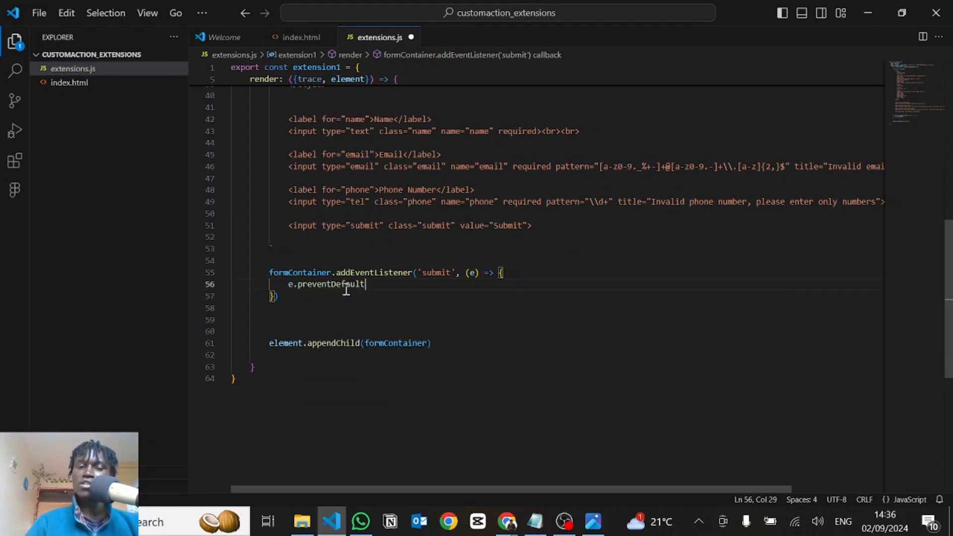
type("()")
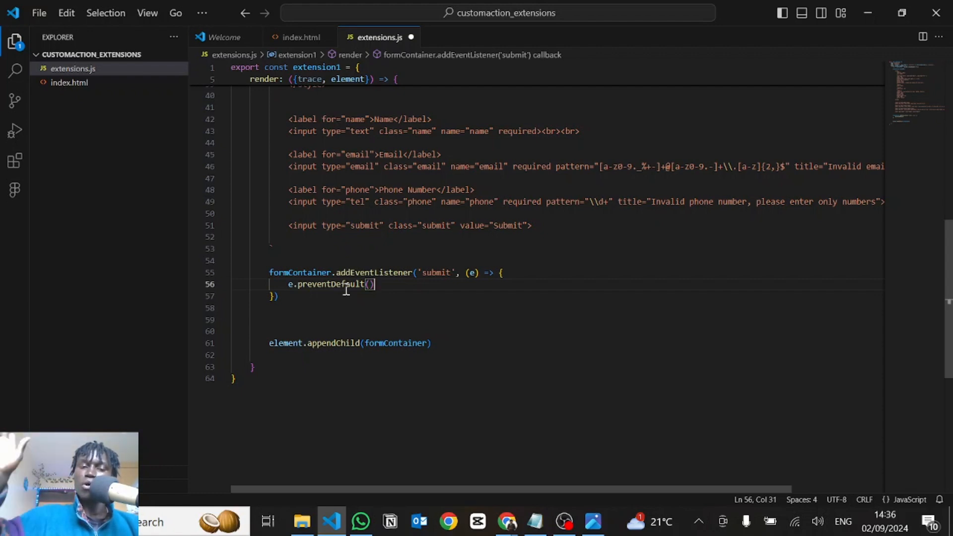
type(";")
key("Return")
key("Return")
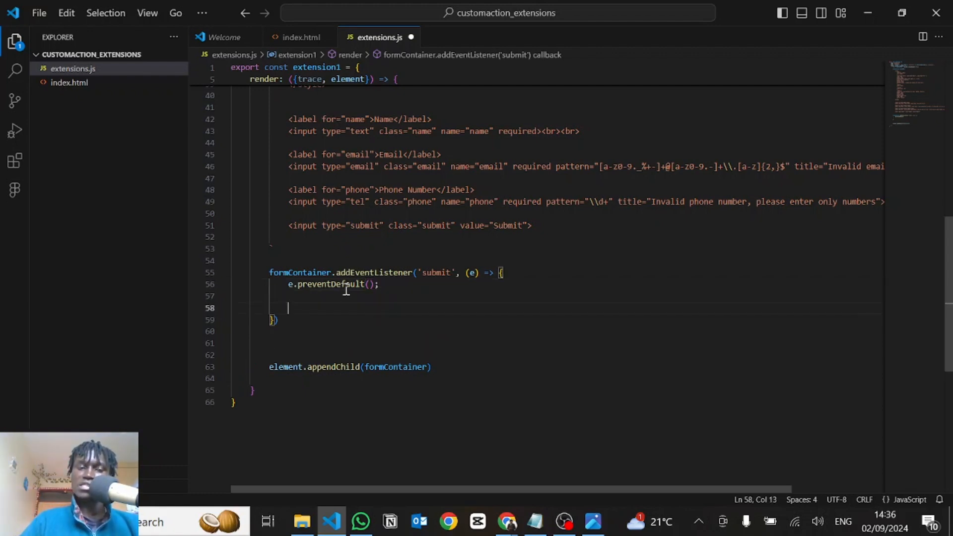
Below preventDefault, paste name, email and phone constants using formContainer.querySelector on '.name', '.email' and '.phone', and align their indentation
type("const name = formContainer.querySelector('.name');       const email = formContainer.querySelector('.email');       const phone = formContainer.querySelector('.phone');")
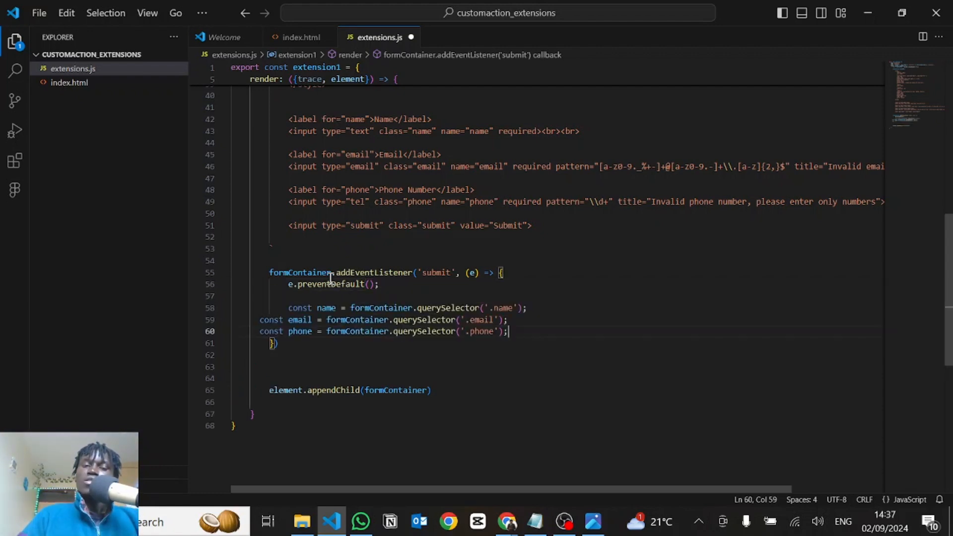
left_click_drag(402, 331, 394, 320)
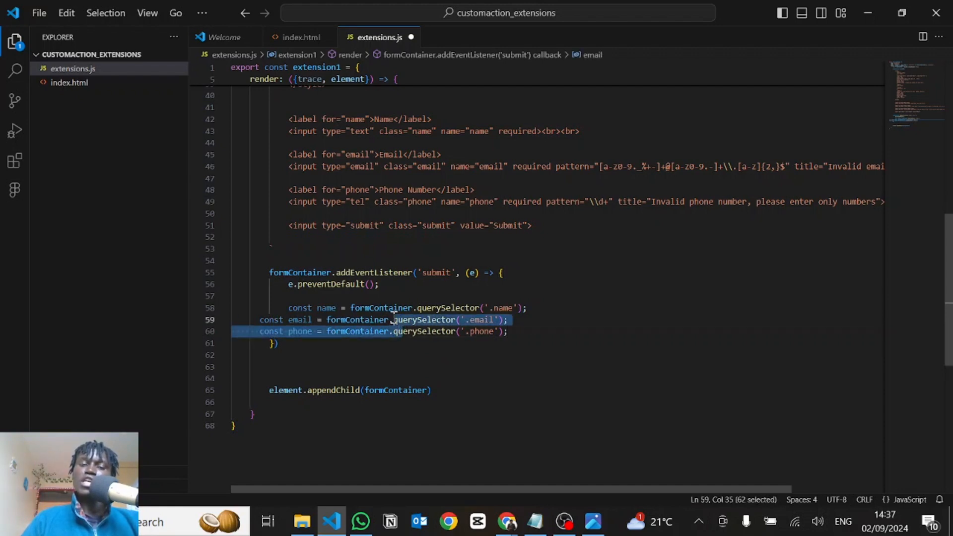
key("Tab")
key("Tab")
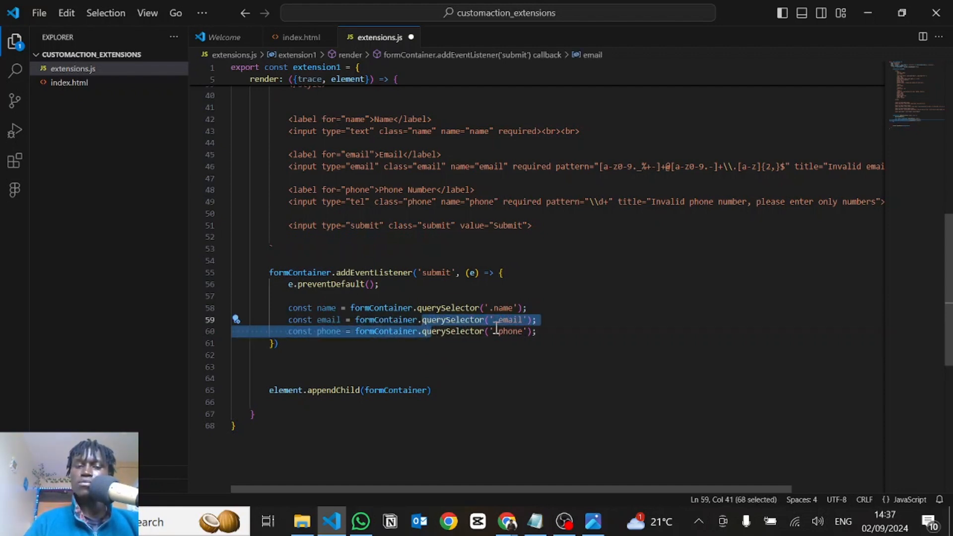
left_click(327, 308)
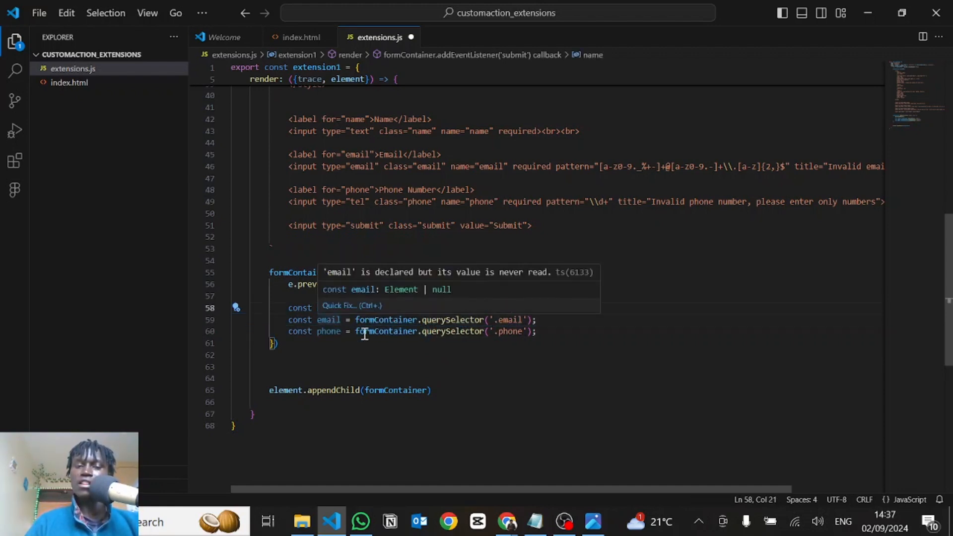
left_click(365, 331)
double_click(514, 331)
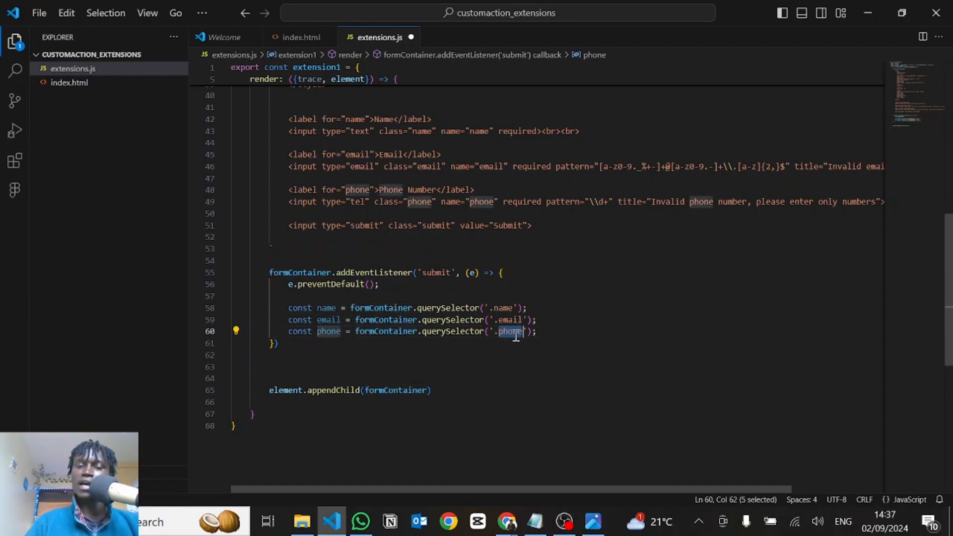
left_click(412, 201)
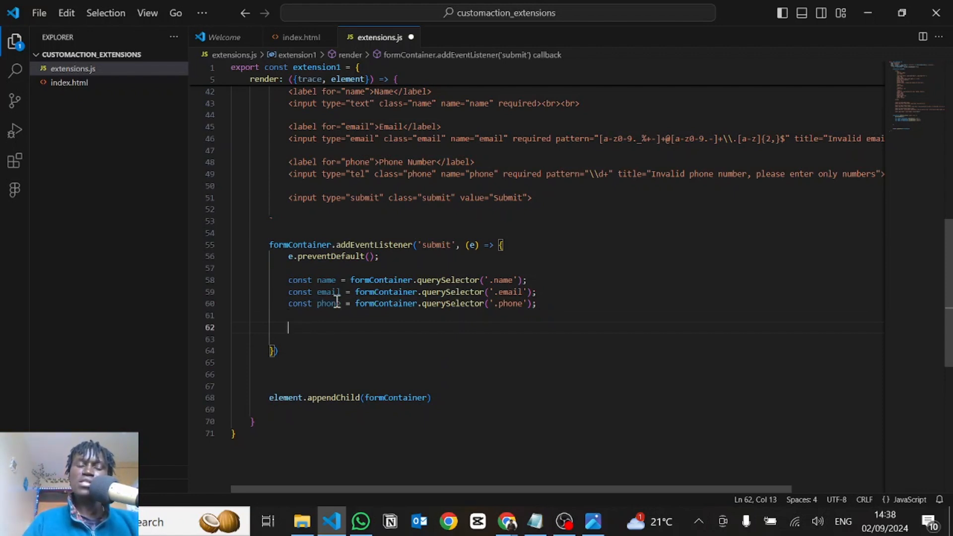
Below the constants, paste an if(!name.checkValidity()) block with one classList.add('invalid') line for name, two for email, and a return
mouse_move(337, 303)
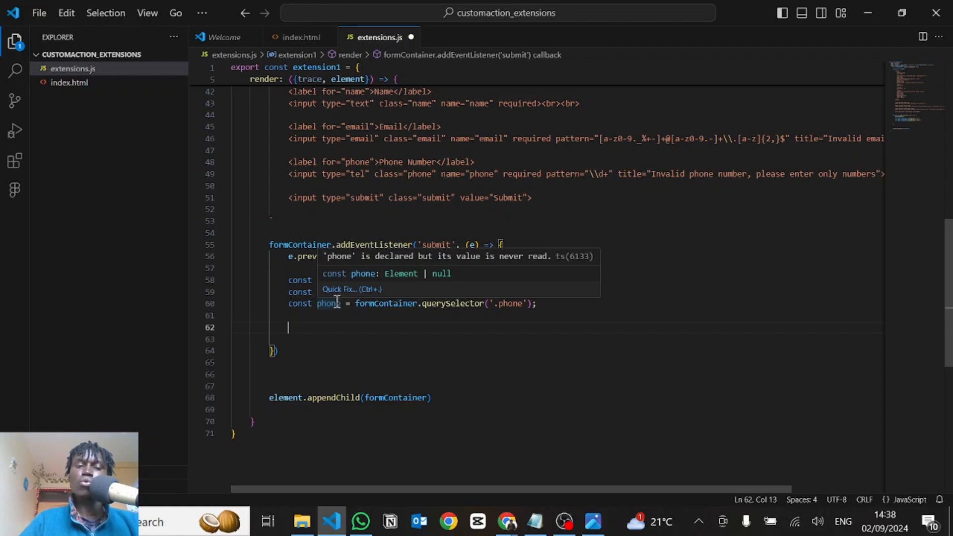
type("f(!name.checkValidity()) {                 name.classList.add('invalid')                 email.classList.add('invalid')                 email.classList.add('invalid')                 return               }")
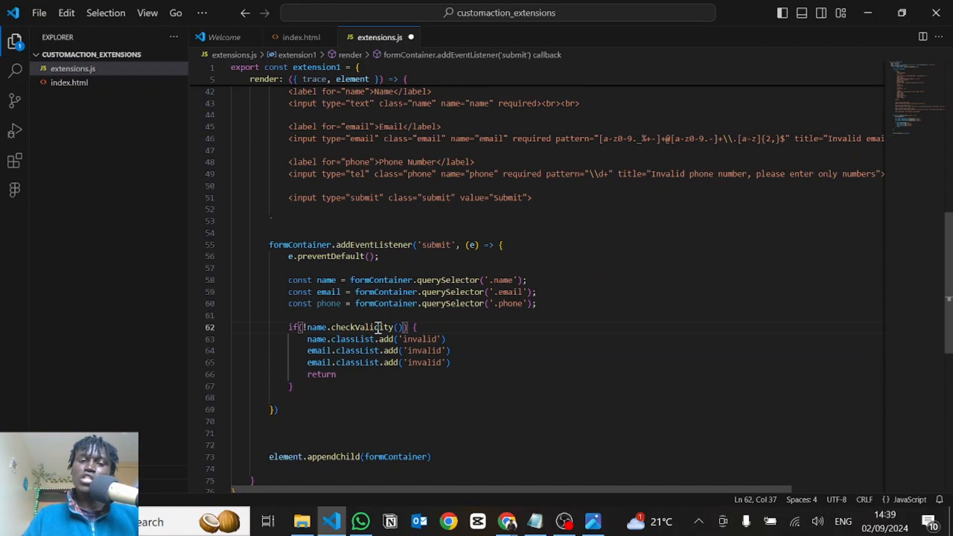
double_click(317, 327)
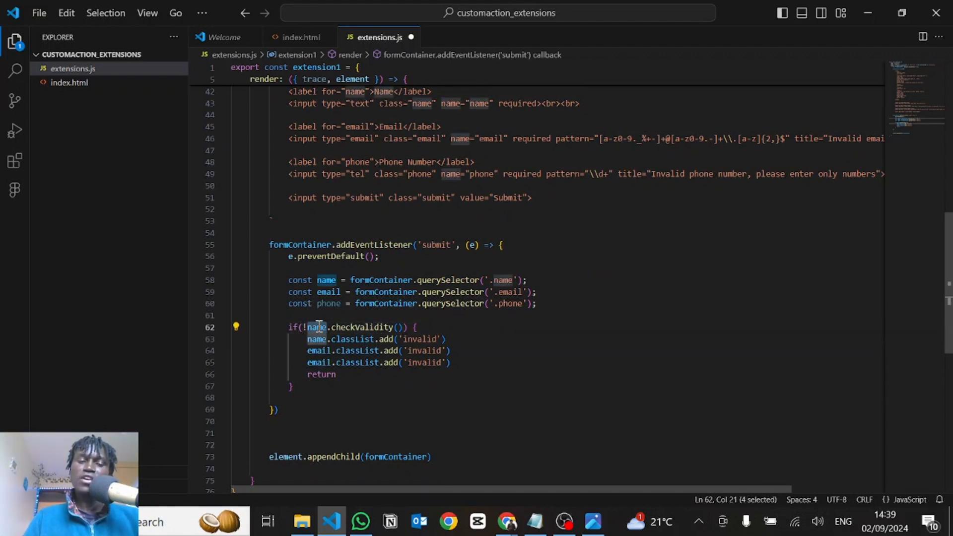
Extend the if condition with || !email.checkValidity(), reusing a copy of the name check
left_click(404, 325)
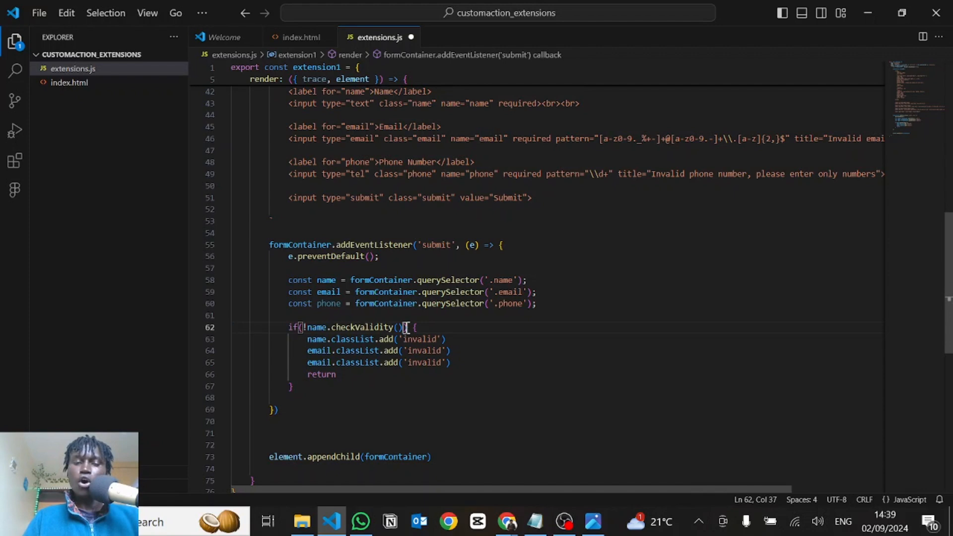
type("||")
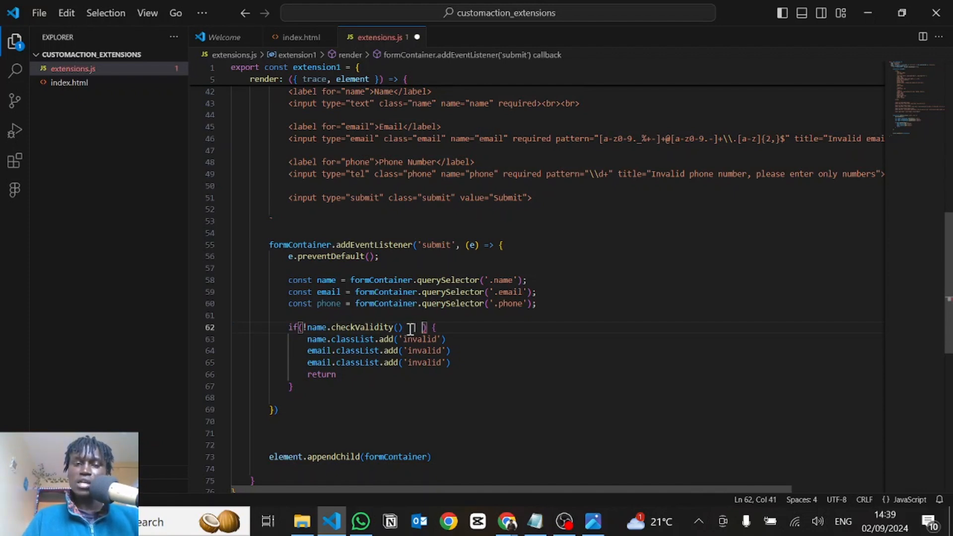
left_click_drag(402, 329, 303, 330)
key("ctrl+c")
left_click(422, 328)
key("ctrl+v")
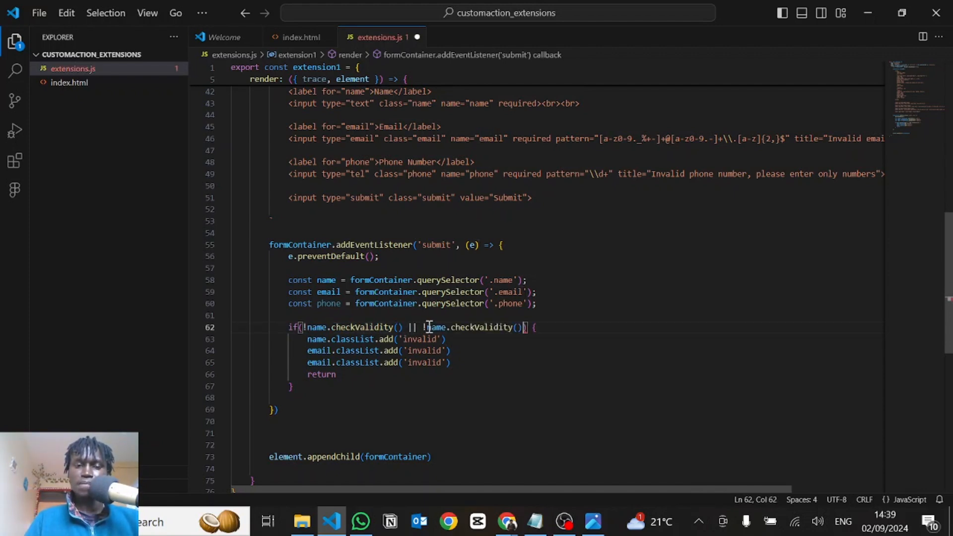
double_click(436, 327)
type("email")
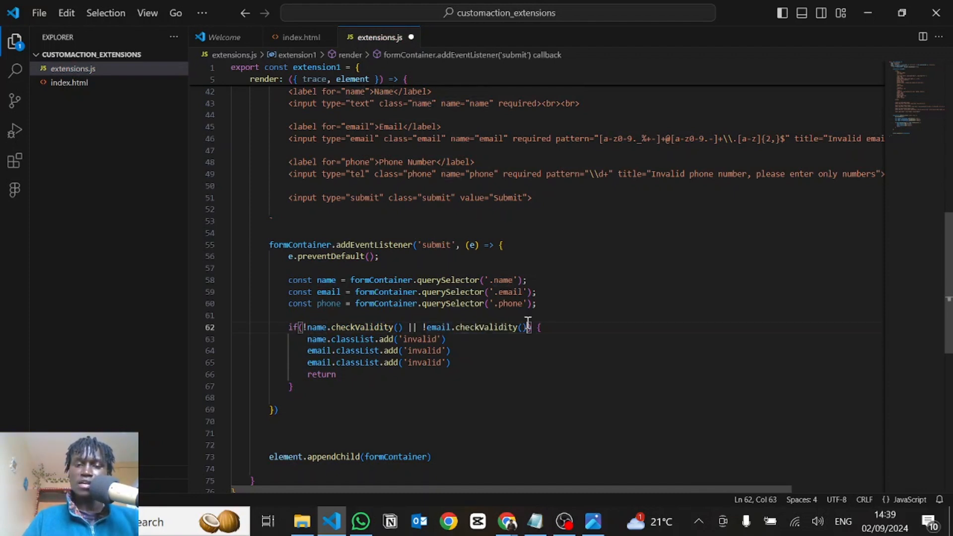
Append || !phone.checkValidity() to the end of the if condition
left_click(528, 323)
type("||")
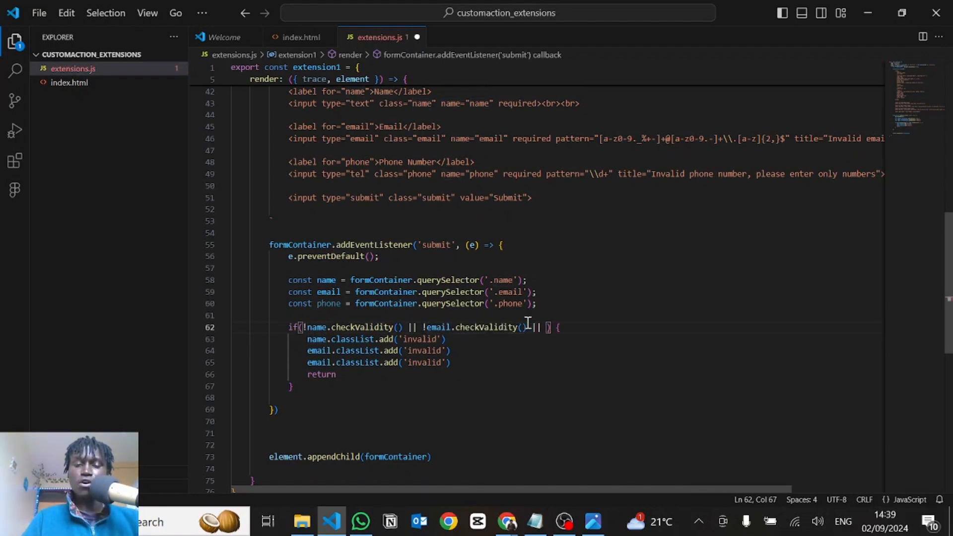
key("ctrl+v")
double_click(560, 327)
type("phone")
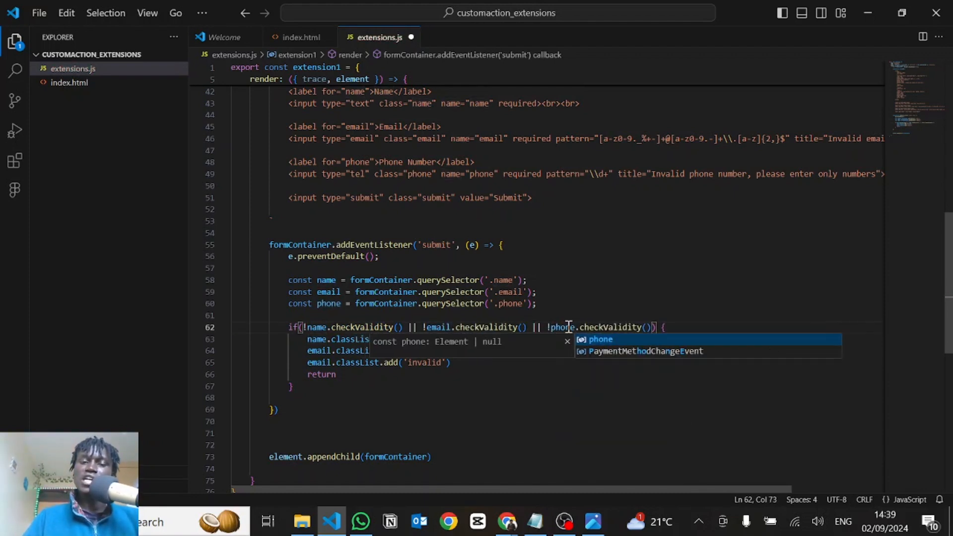
left_click(565, 327)
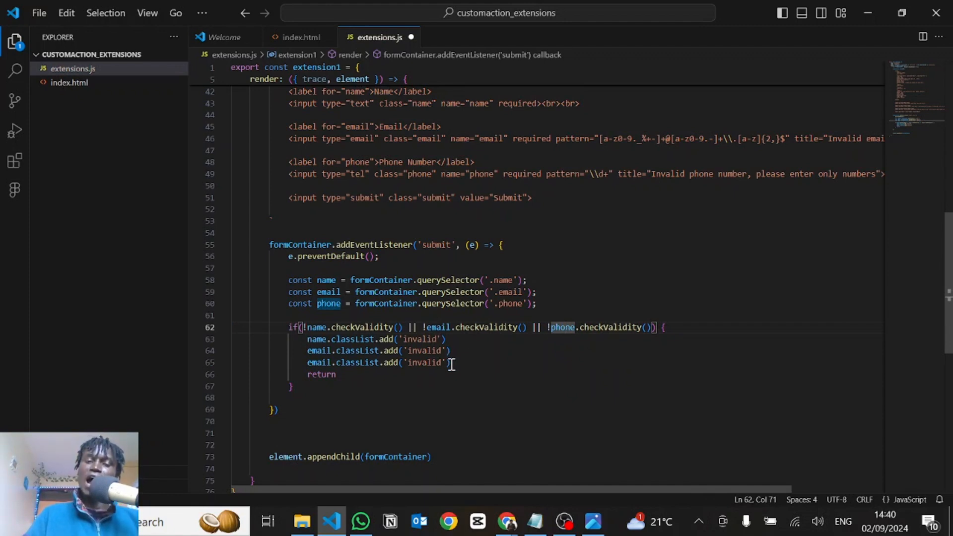
left_click_drag(451, 364, 323, 341)
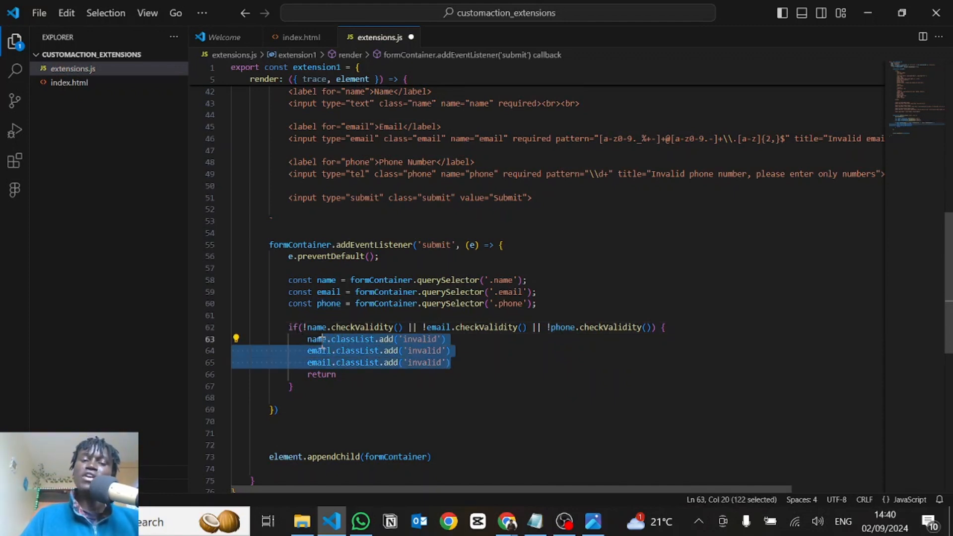
left_click(323, 341)
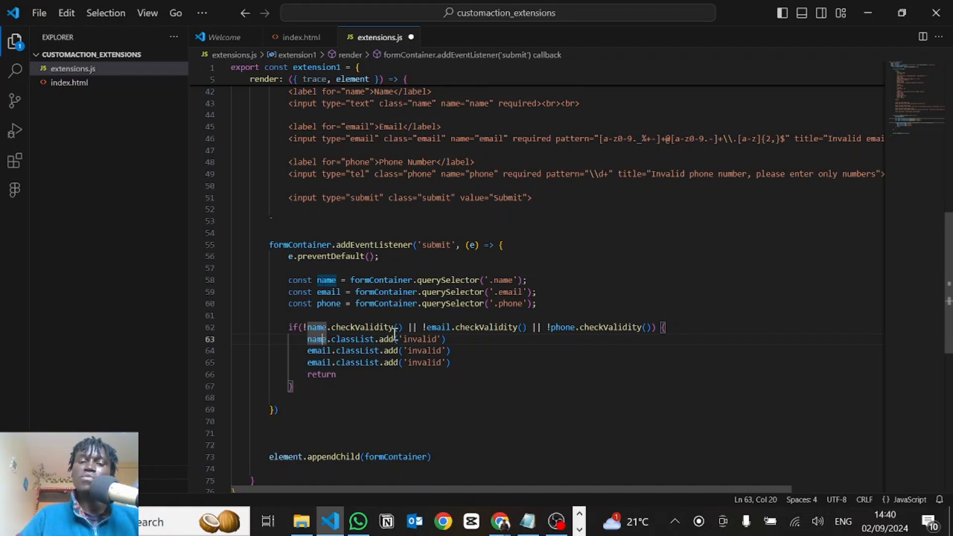
left_click_drag(469, 364, 308, 339)
left_click(336, 374)
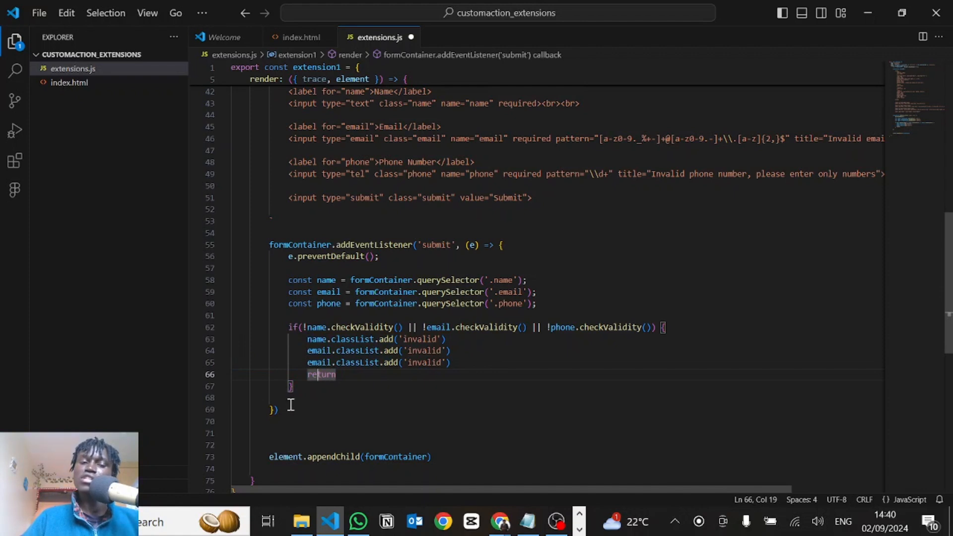
left_click_drag(290, 408, 271, 247)
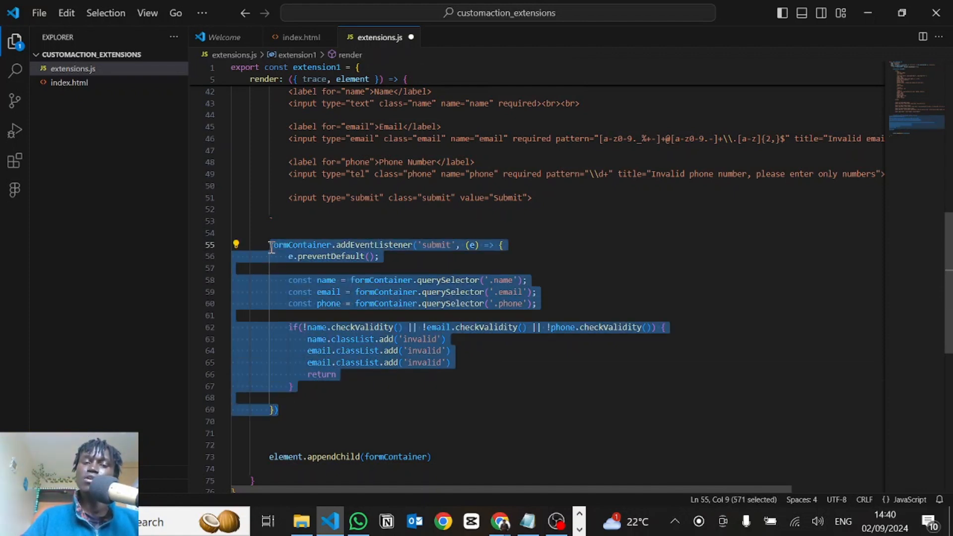
Save extensions.js, and insert blank lines between the closing brace of the validity check and the end of the submit listener
left_click(344, 376)
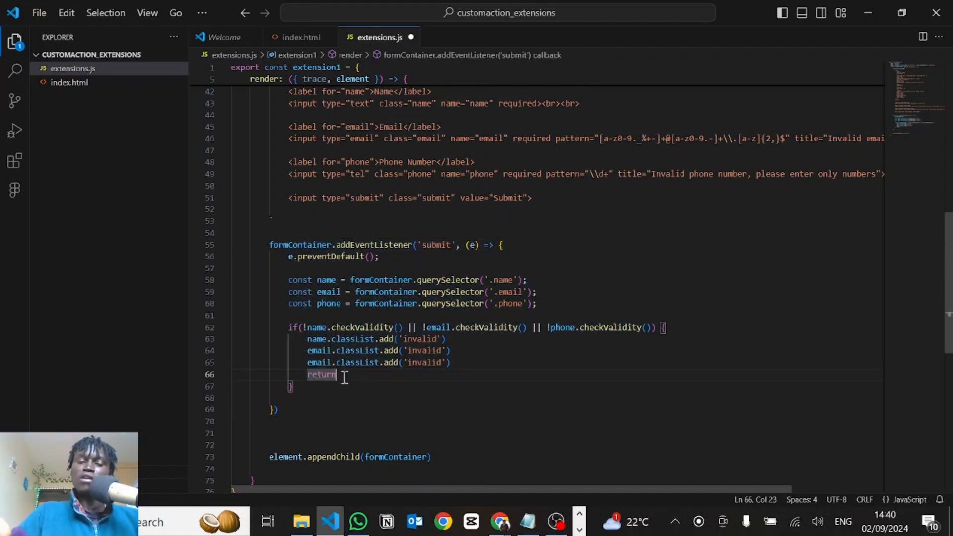
left_click(291, 411)
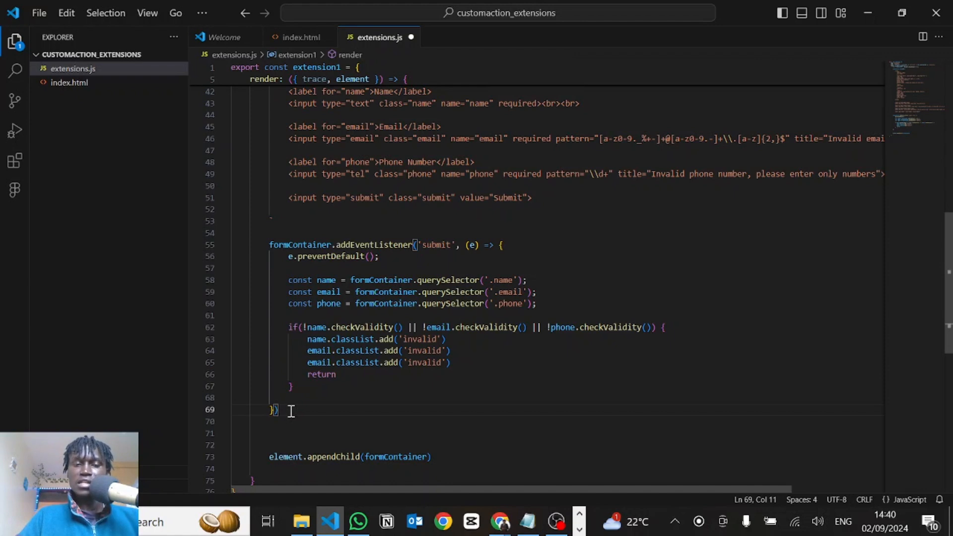
key("ctrl+s")
left_click(297, 388)
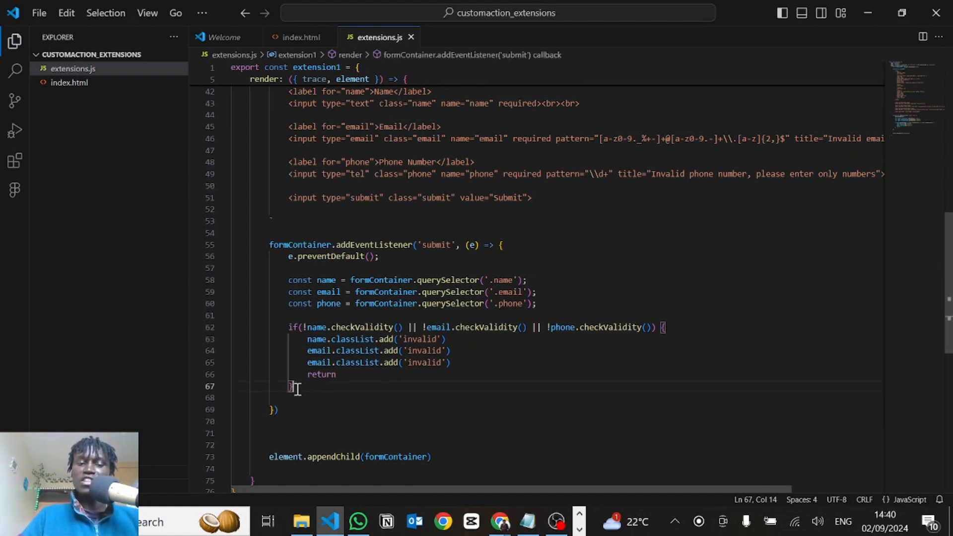
key("Return")
key("Return")
key("Return")
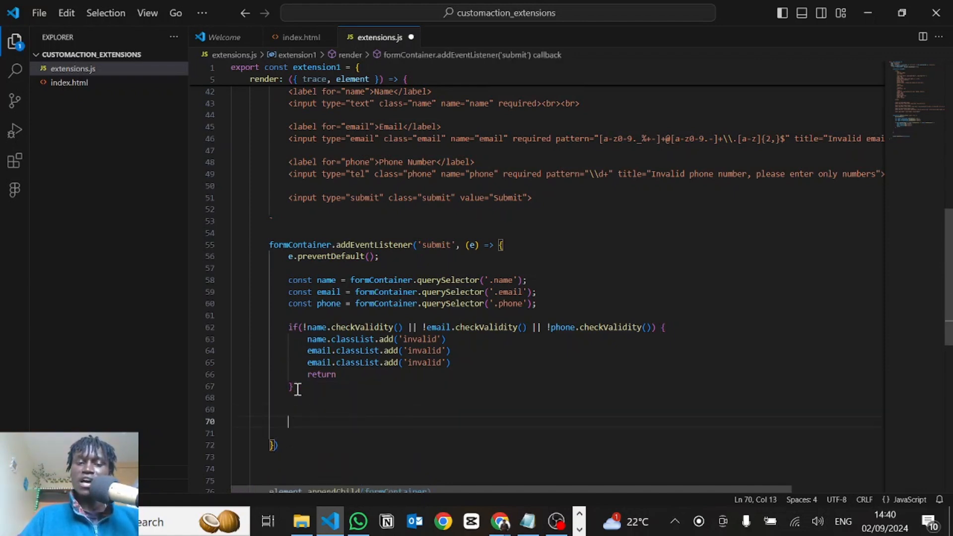
double_click(328, 374)
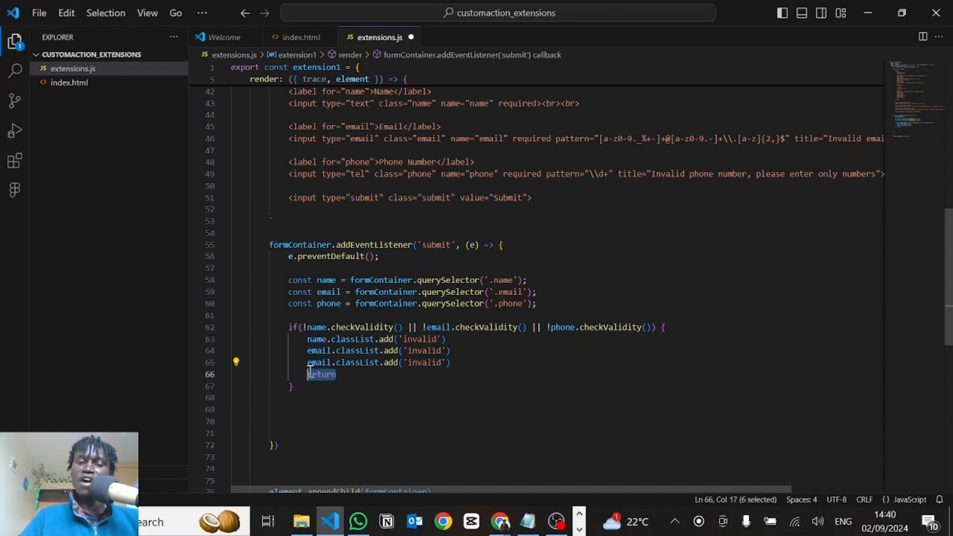
left_click(302, 401)
key("Return")
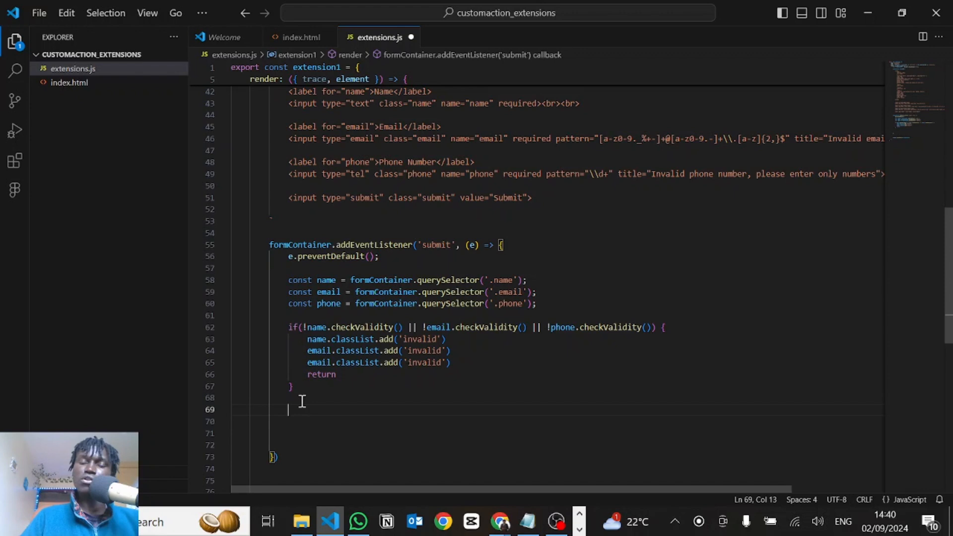
Below the validity check, add a window.voiceflow.chat.interact call taking an object with an empty type string
type("window")
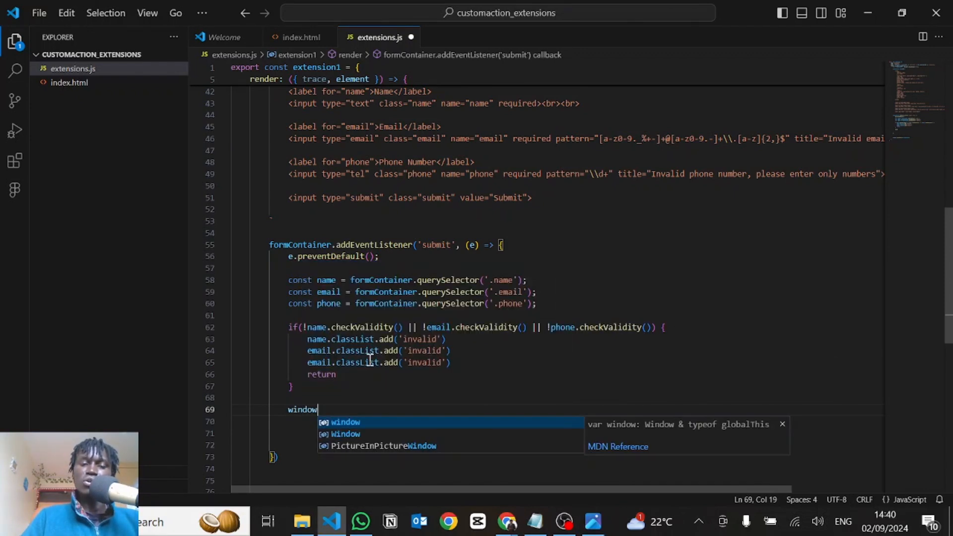
type(".voiceflow.ch")
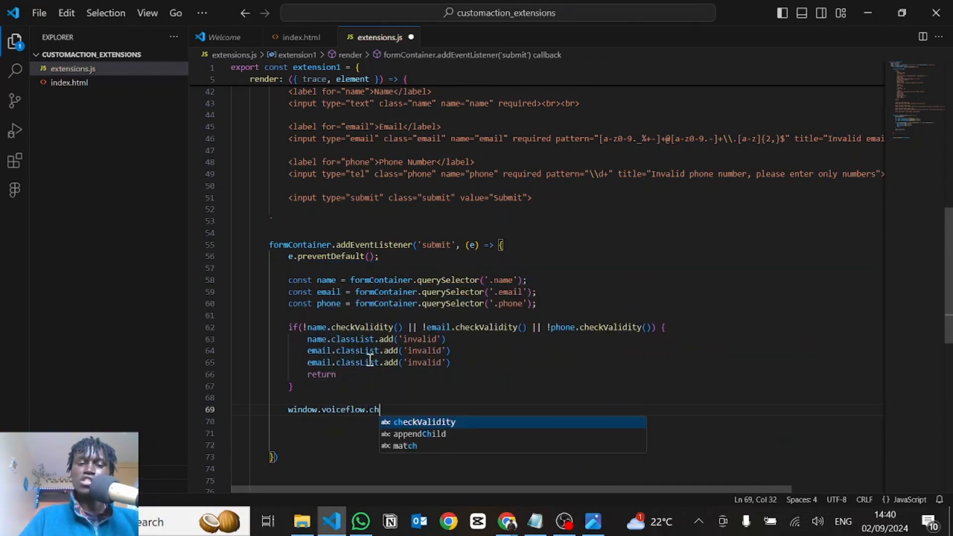
type("at.interact")
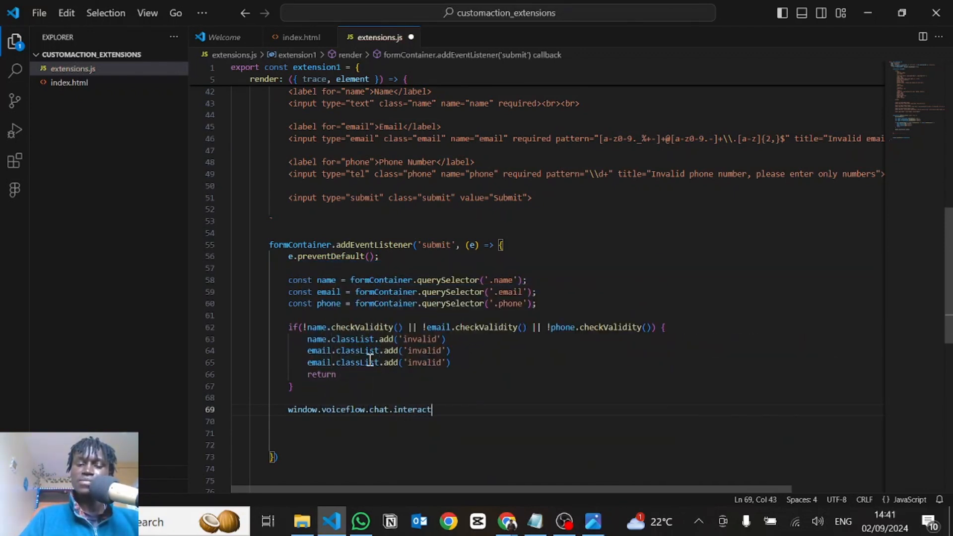
type("({")
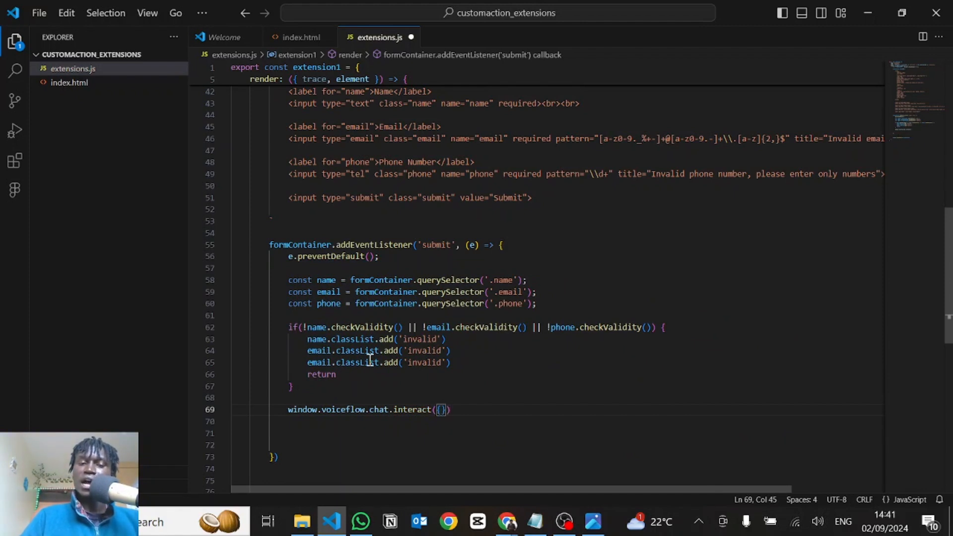
key("Return")
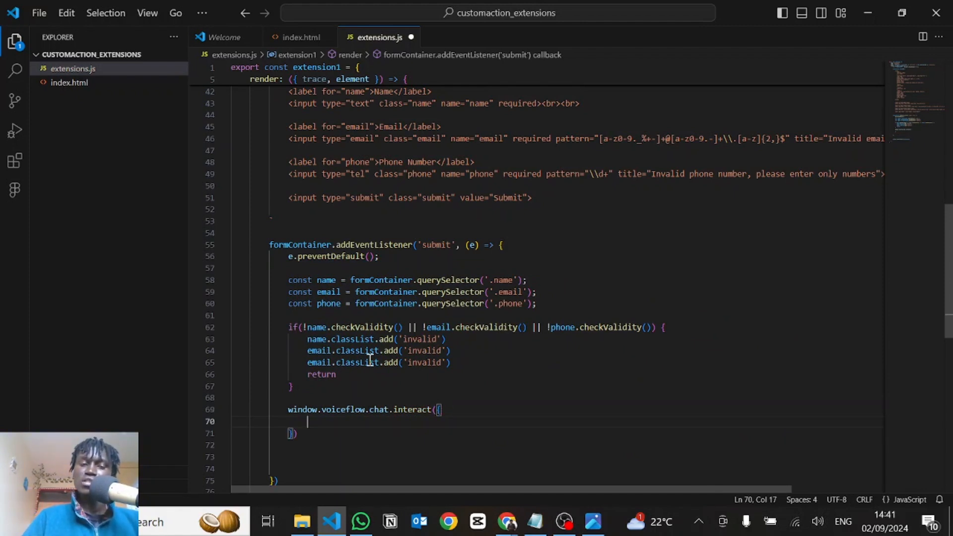
type("type:")
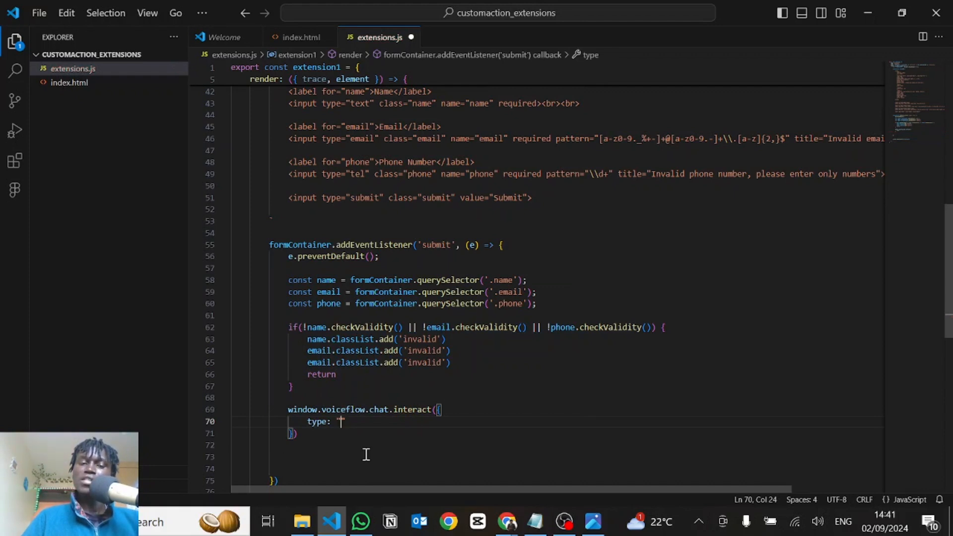
scroll(365, 449, "down", 1)
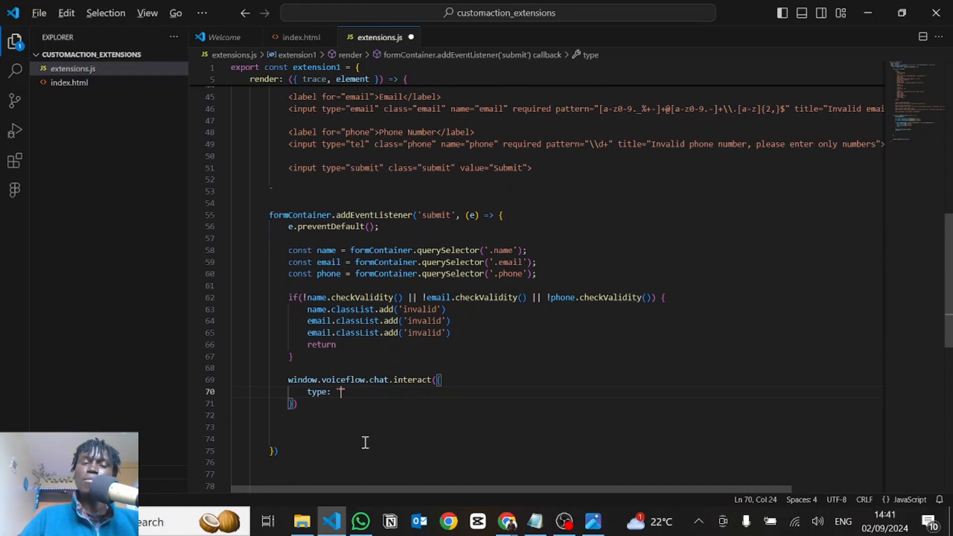
Switch to Voiceflow in the browser, name extension1's existing path incomplete, and add a second path named complete
key("alt+Tab")
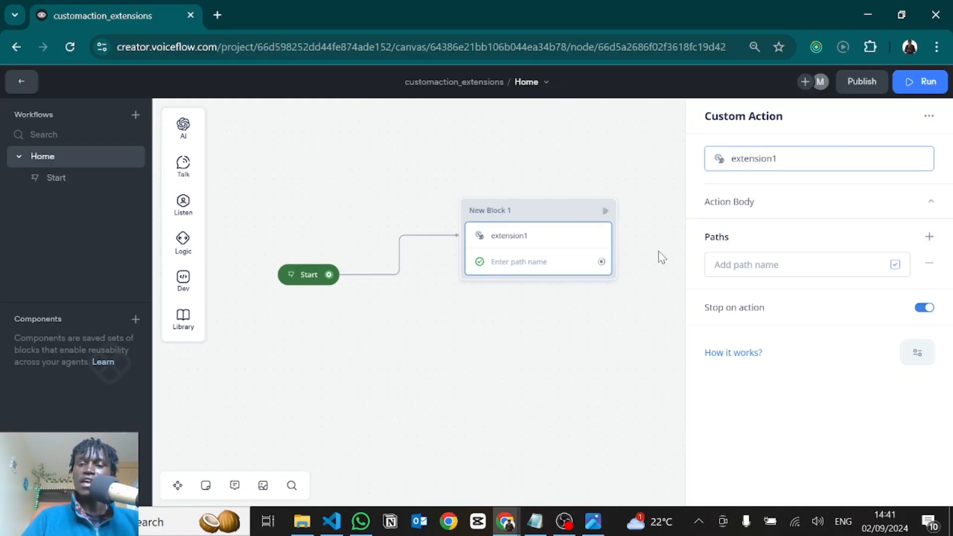
left_click(734, 265)
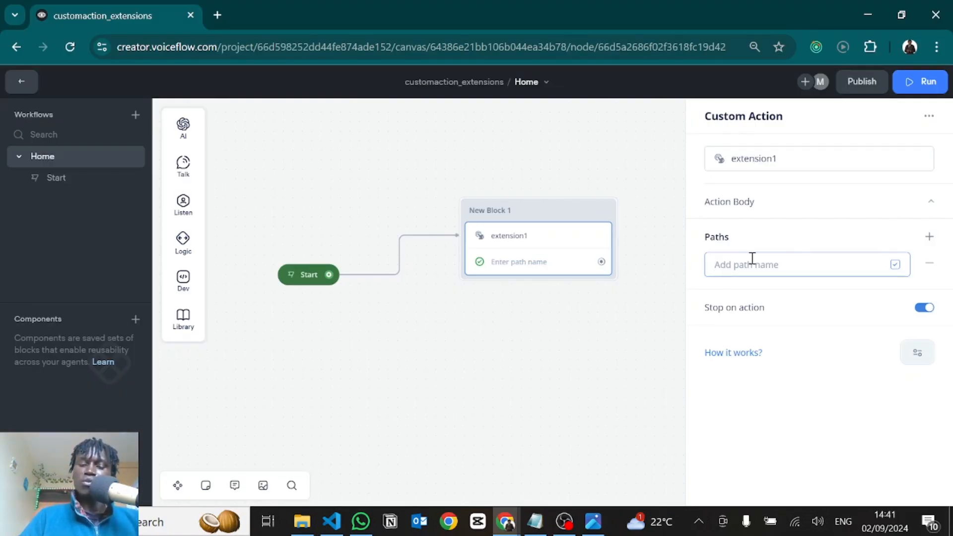
type("incomplete")
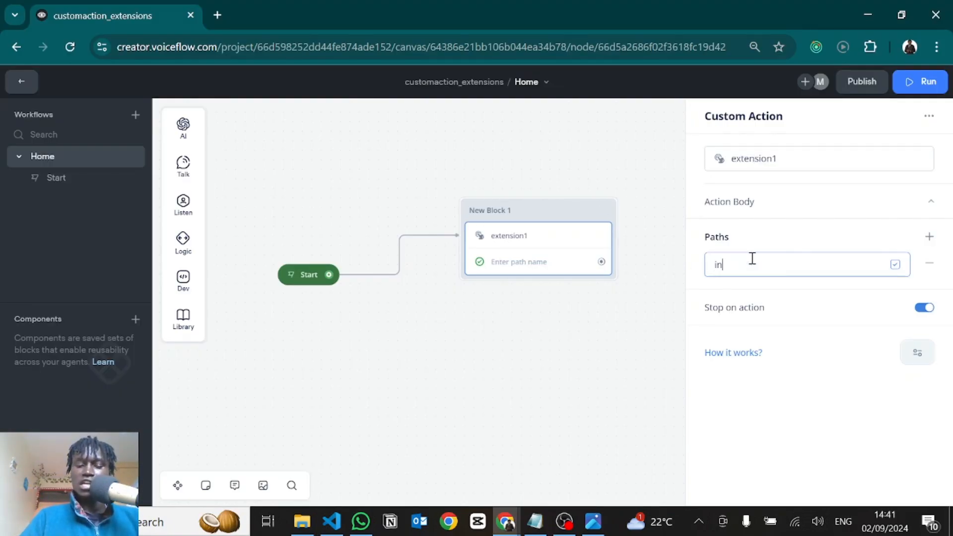
left_click(935, 240)
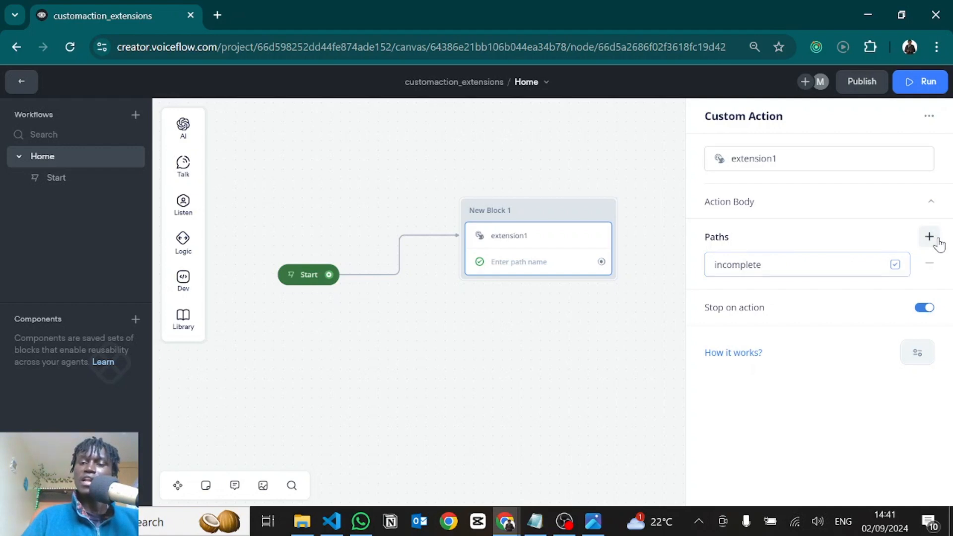
left_click(762, 297)
type("com")
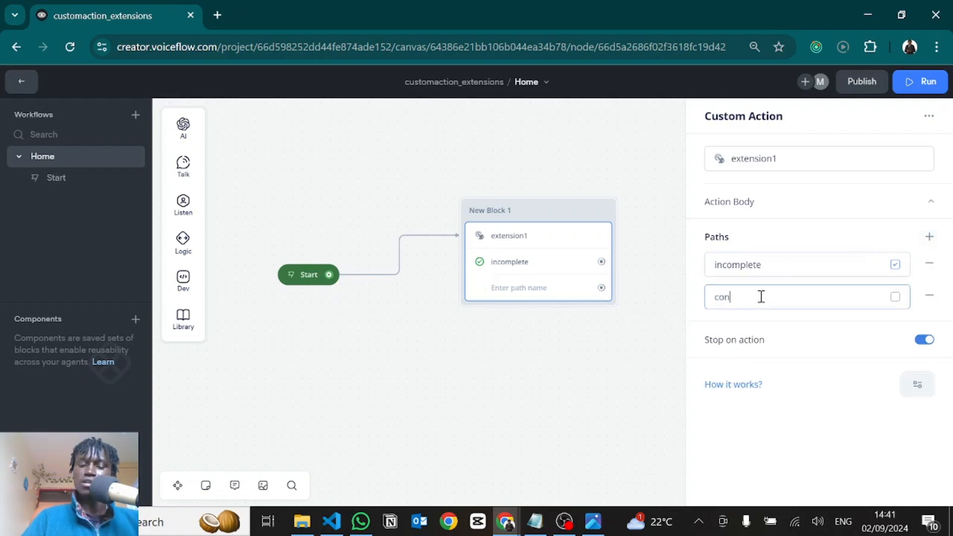
type("plete")
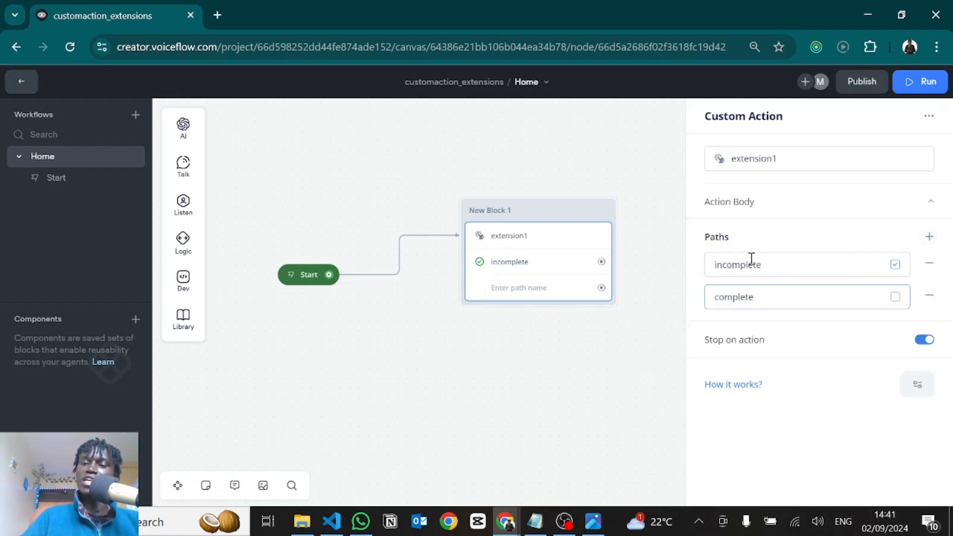
Switch back to VS Code, set the interact call's type to the placeholder "gujgkjlh", and add an empty payload object after it
key("alt+Tab")
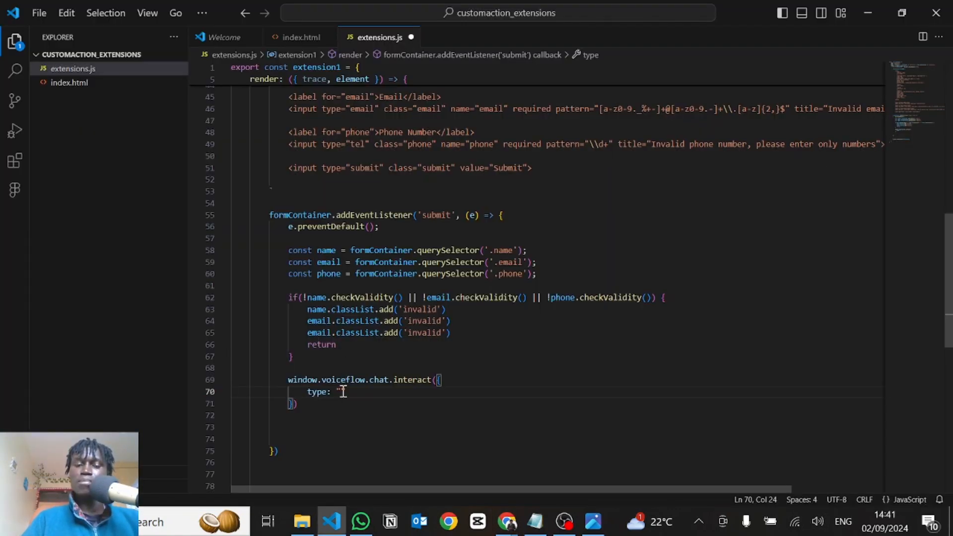
type("gujgkjlh")
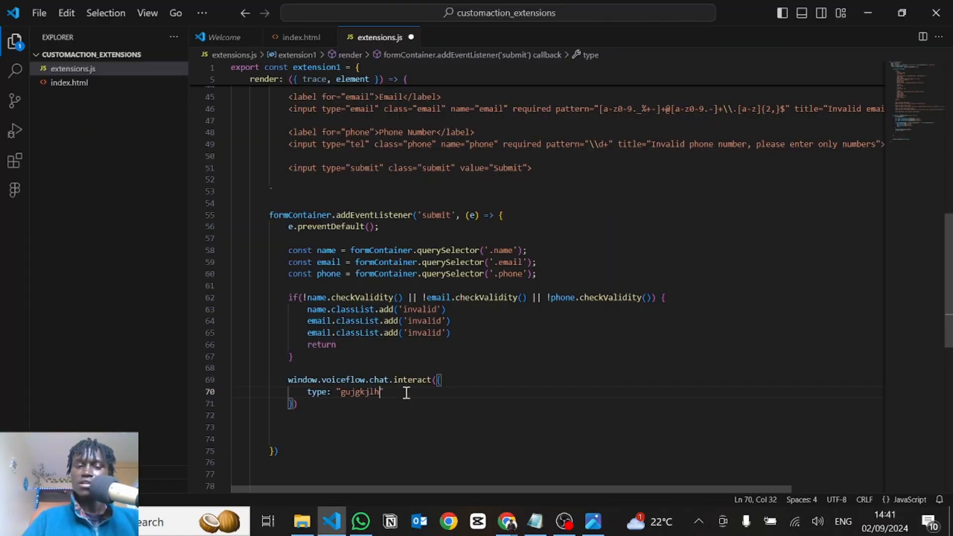
key("Right")
type(",")
key("Return")
type("pay")
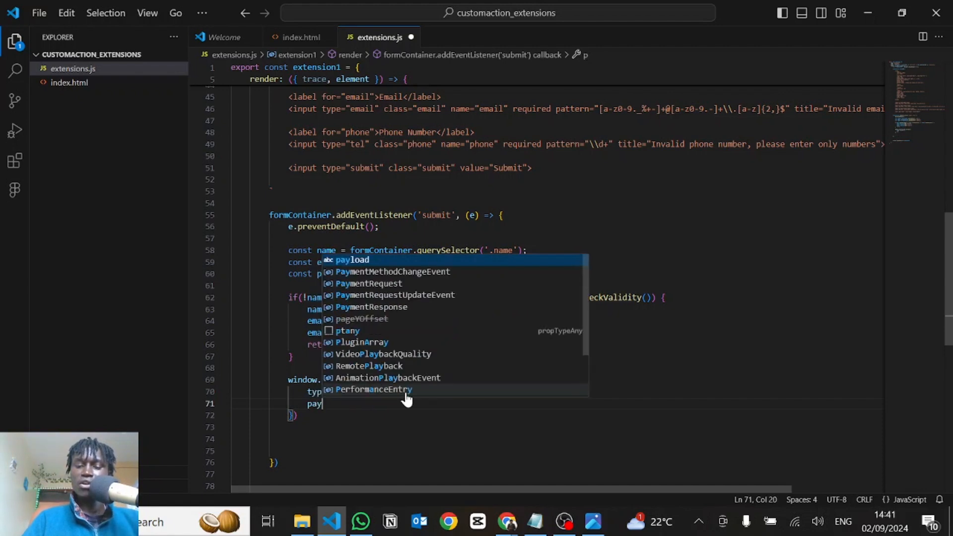
type("load: {")
key("Return")
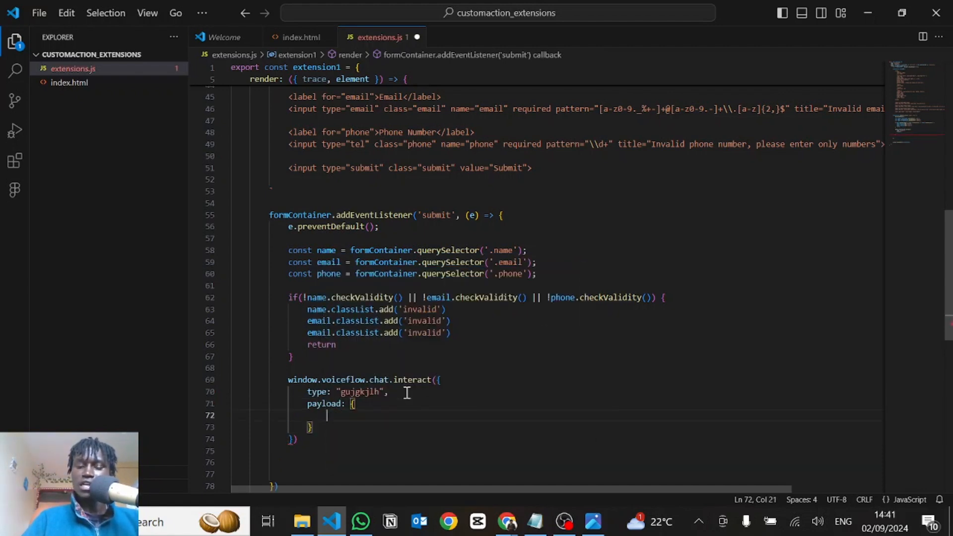
Fill the payload with name: name.value, email: email.value and phone: phone.value, each followed by a comma, and save extensions.js
type("name: name")
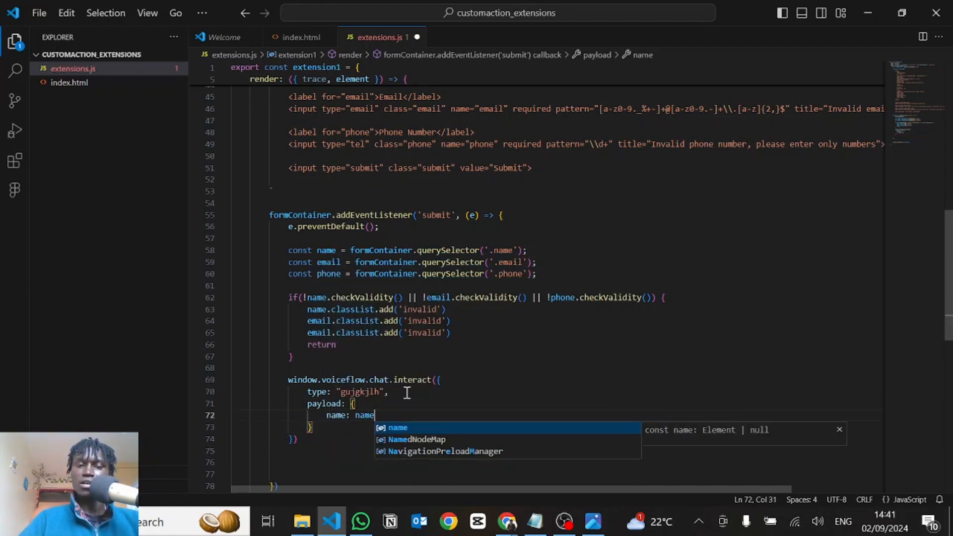
type(".va")
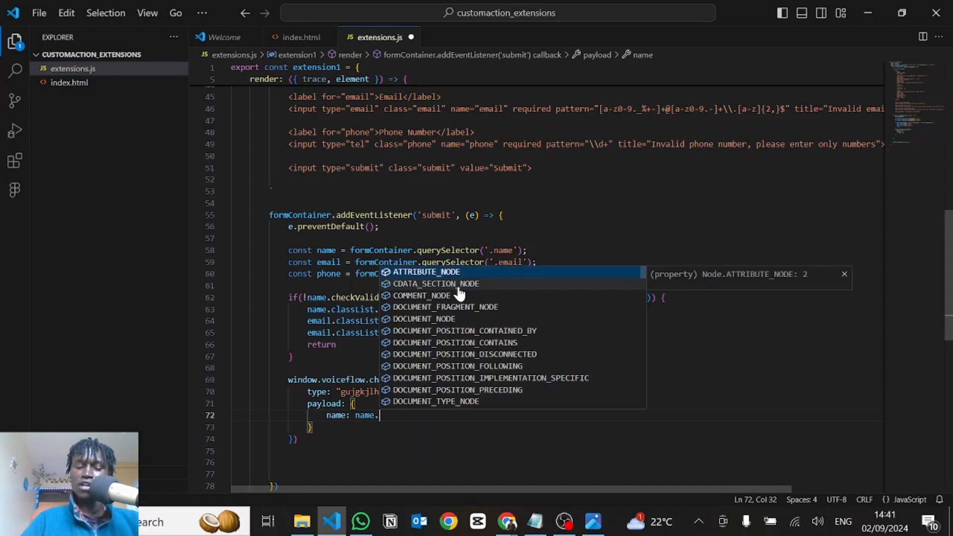
key("Return")
type(",")
key("Return")
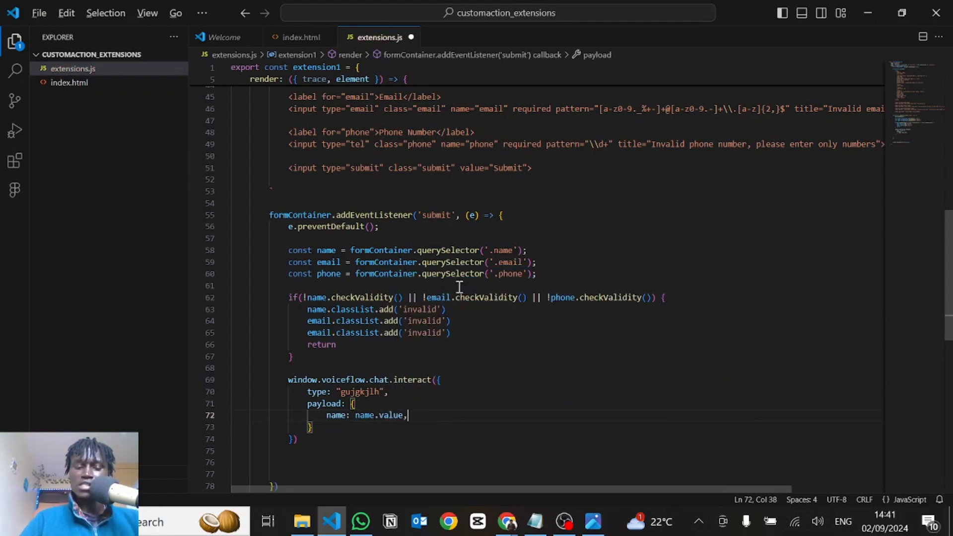
key("alt+shift+Down")
key("alt+shift+Down")
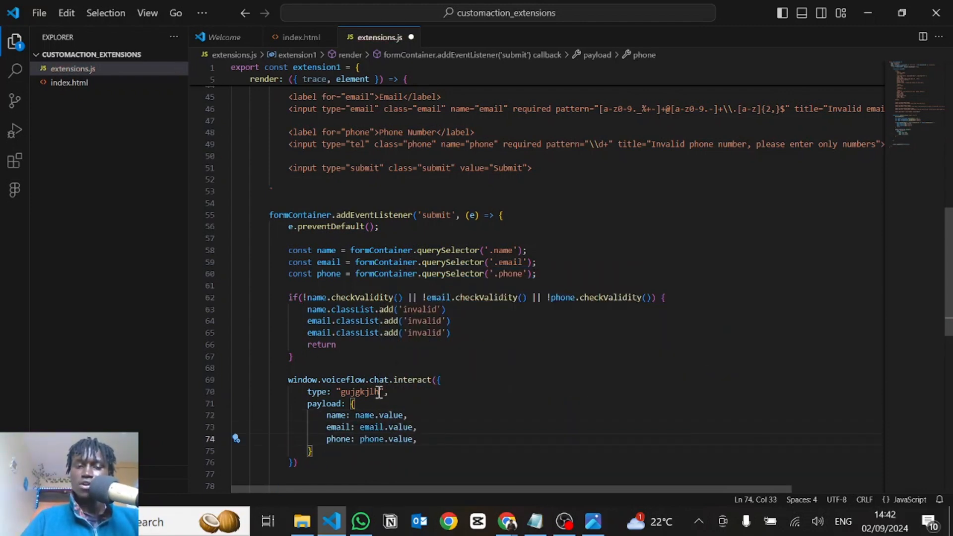
left_click(391, 404)
scroll(316, 403, "down", 2)
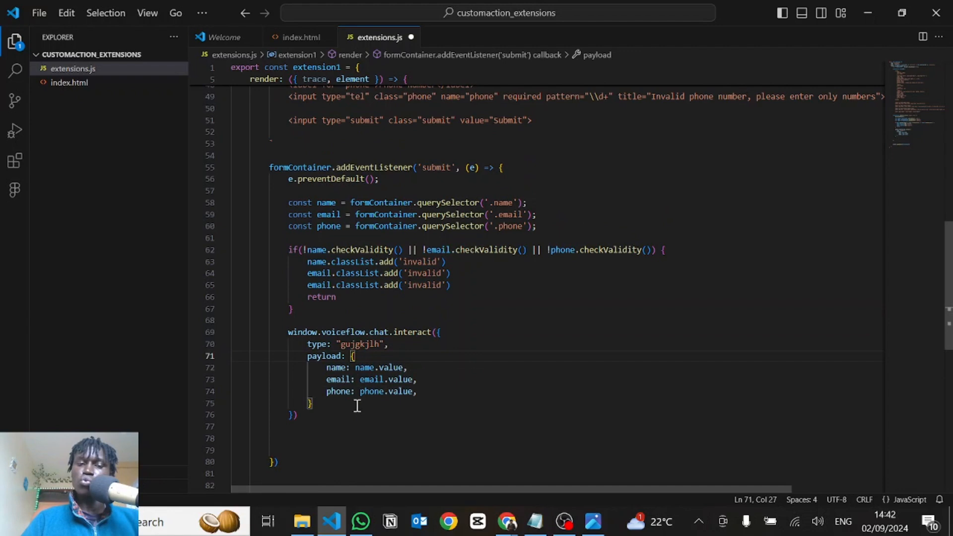
left_click(357, 406)
key("ctrl+s")
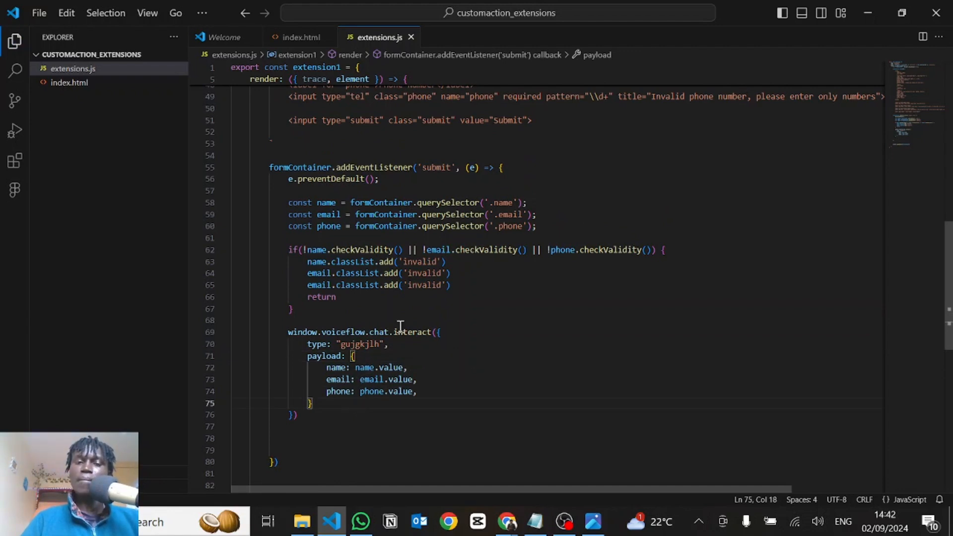
key("alt+Tab")
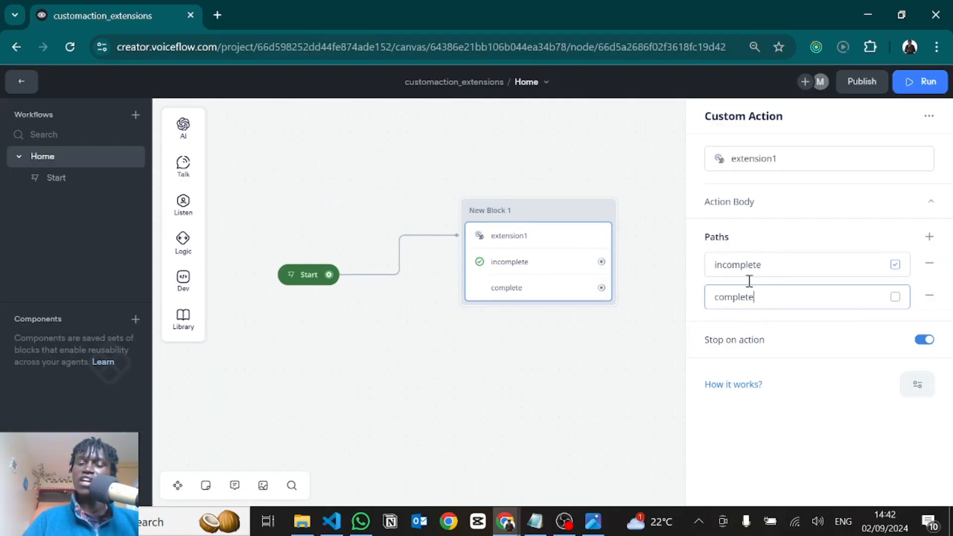
key("alt+Tab")
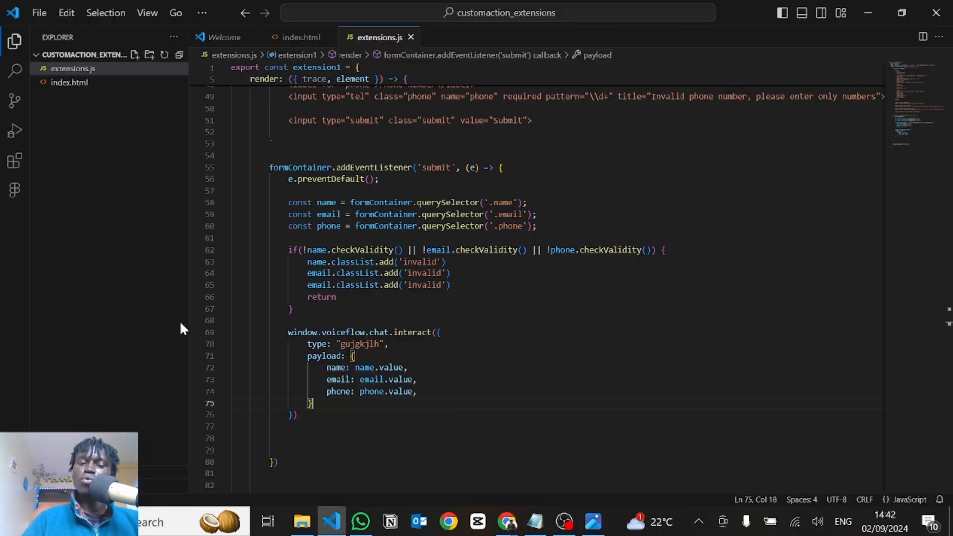
double_click(354, 344)
Switch to the Voiceflow canvas in the browser
key("alt+Tab")
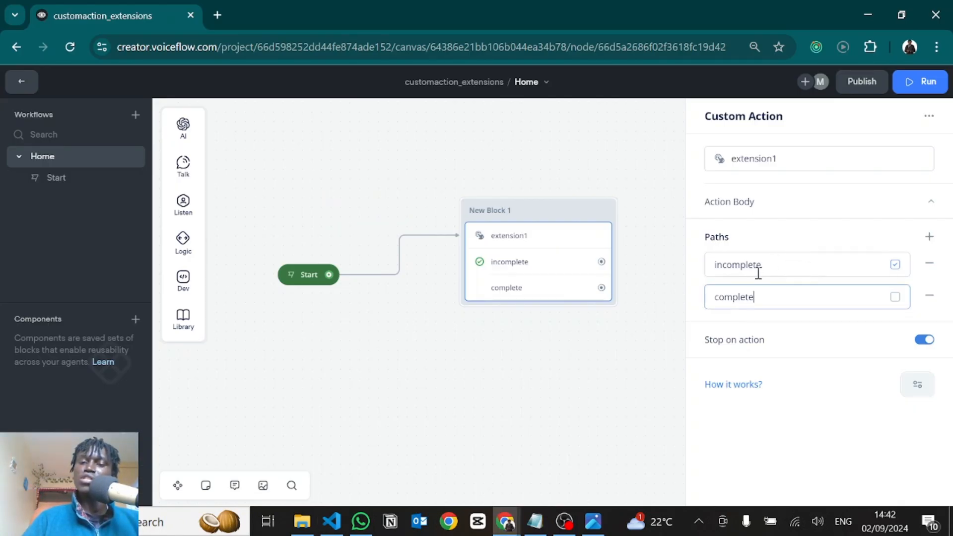
left_click_drag(579, 325, 421, 356)
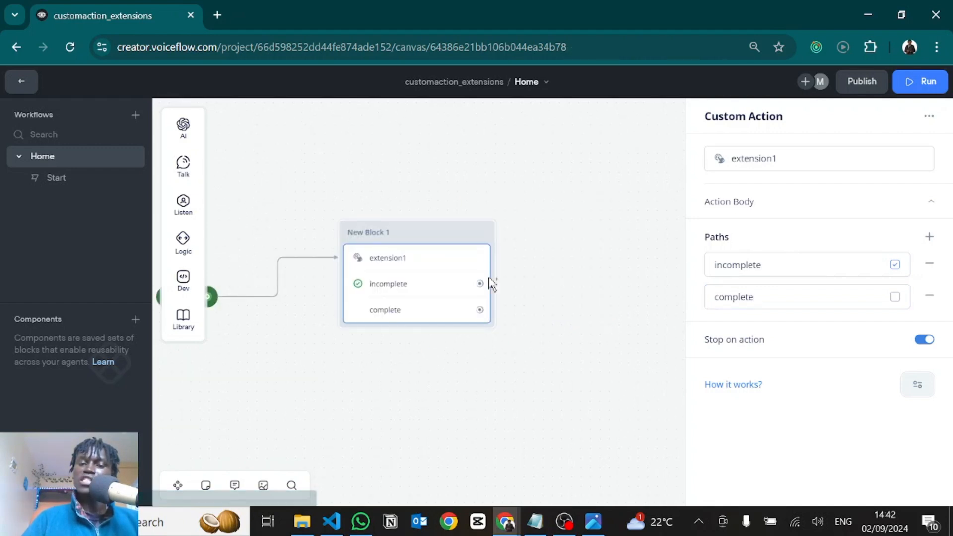
left_click_drag(480, 285, 559, 246)
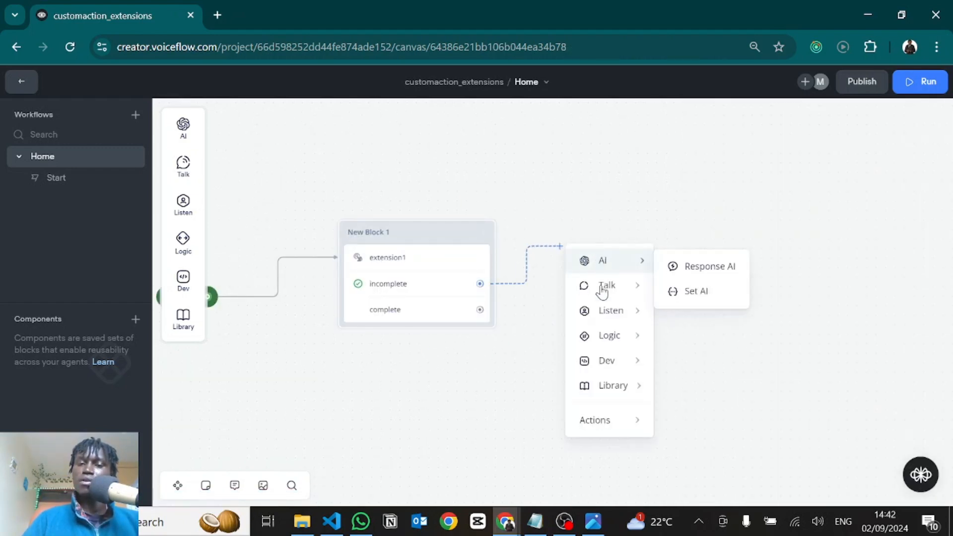
mouse_move(597, 355)
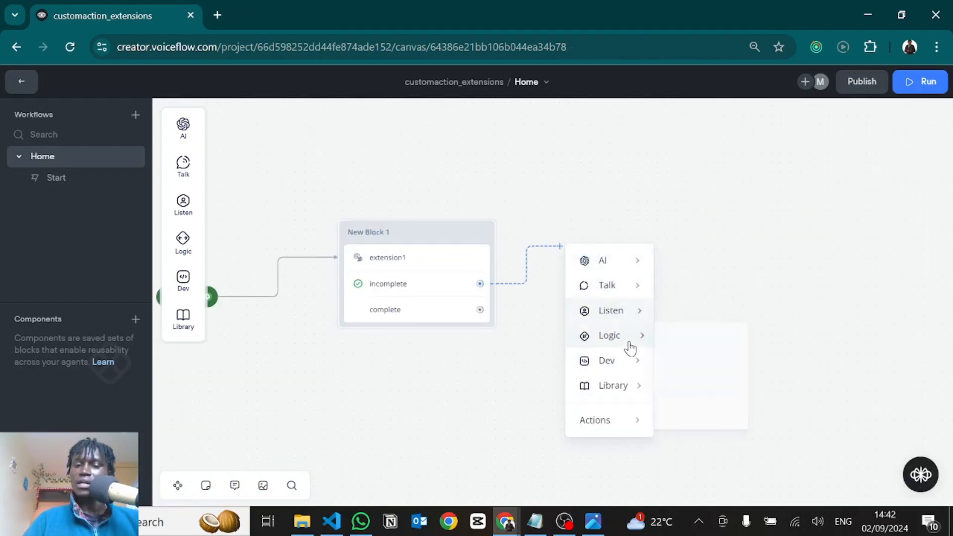
mouse_move(627, 294)
left_click(670, 292)
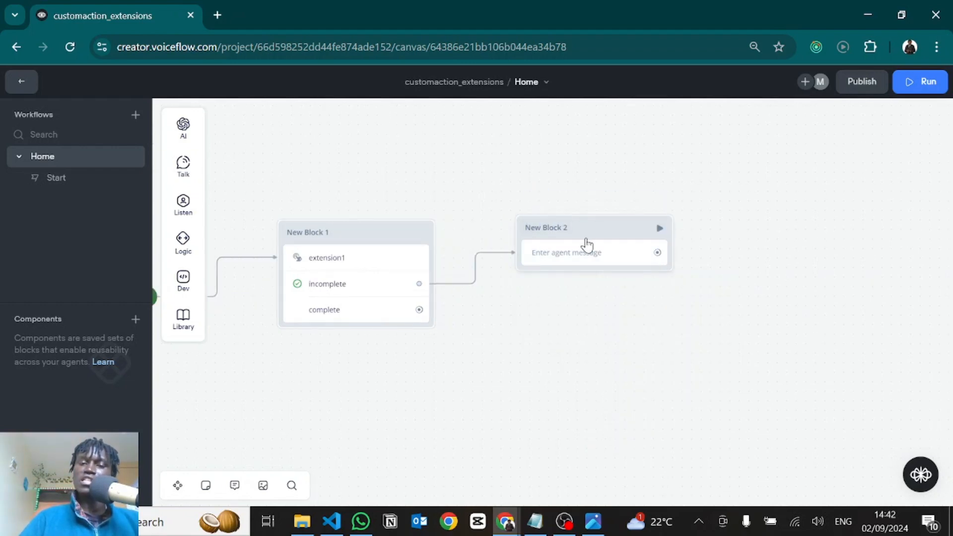
left_click(586, 244)
key("Delete")
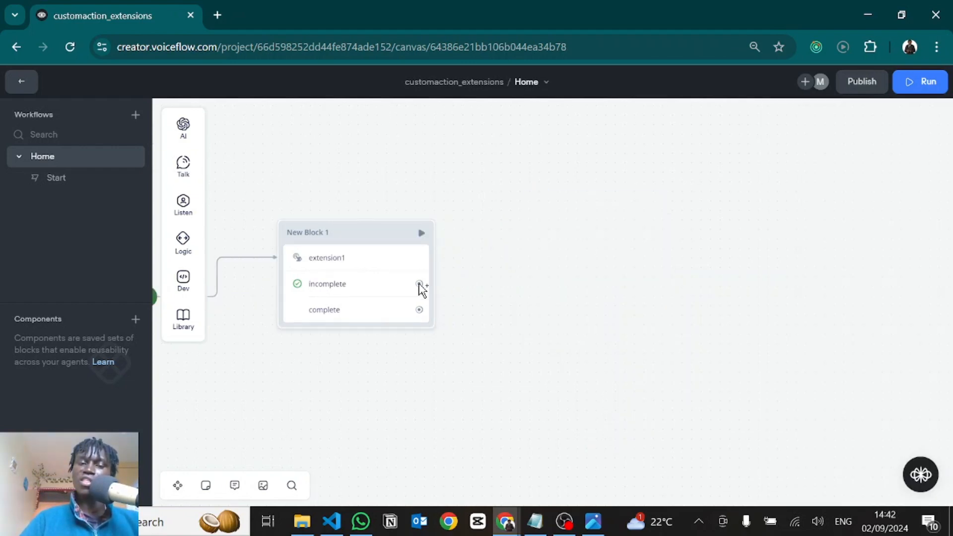
Attach a new Javascript block to extension1's incomplete path
left_click_drag(419, 283, 516, 230)
mouse_move(564, 342)
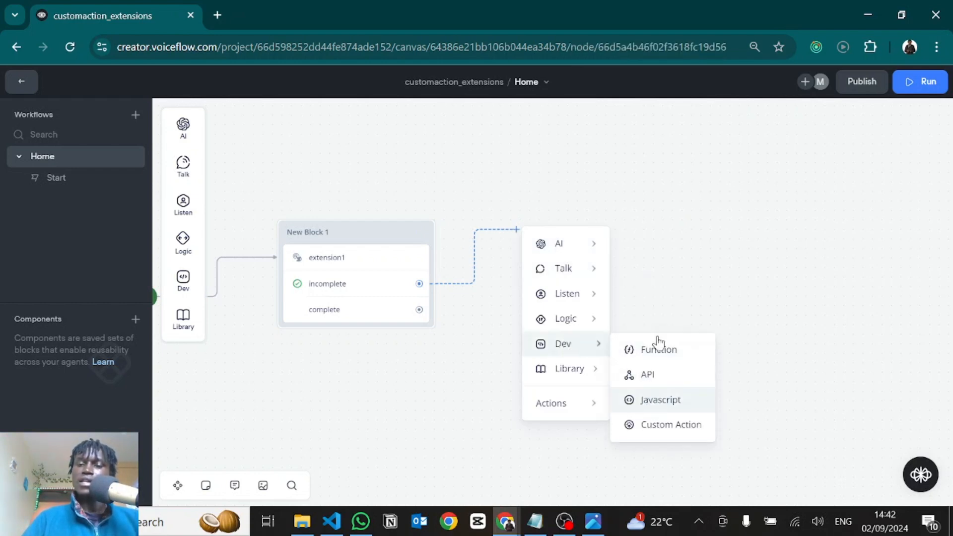
left_click(647, 405)
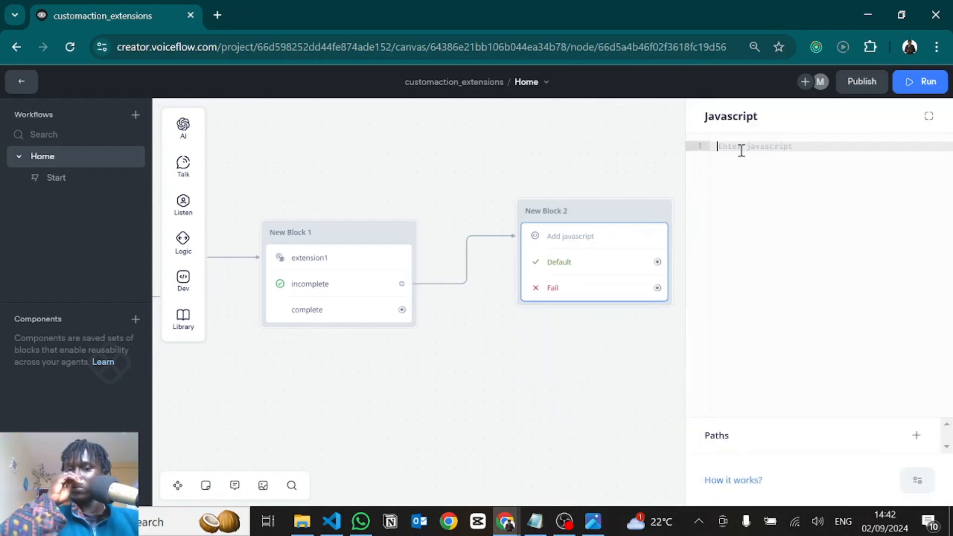
Enter the Javascript code payload = last_event.payload, followed after a blank line by payload = JSON.stringify(payload)
type("a")
key("BackSpace")
type("pay")
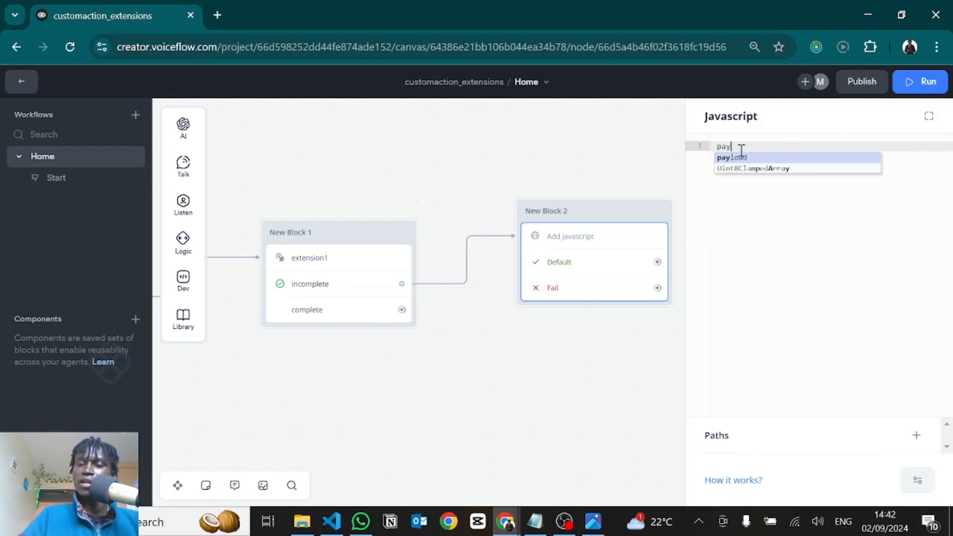
type("load = ")
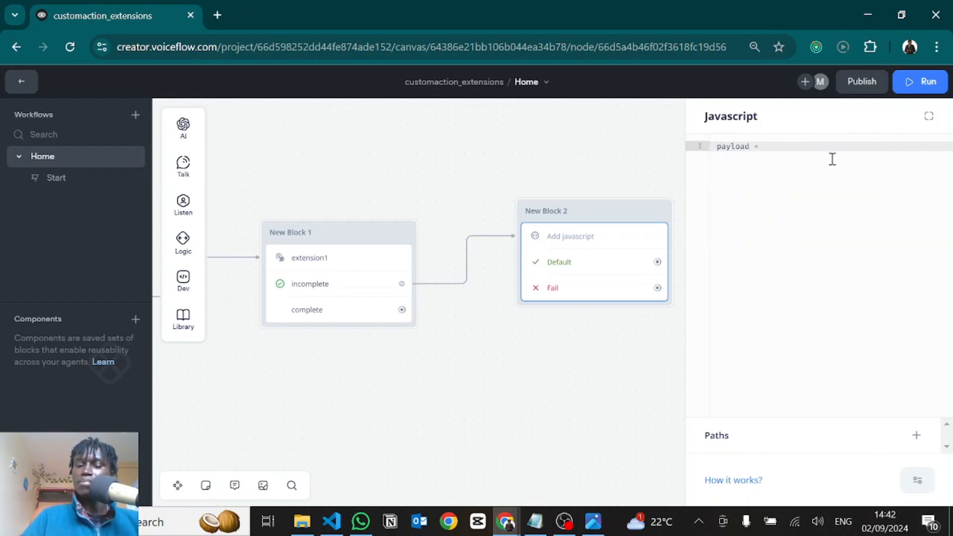
type("last_event.payload")
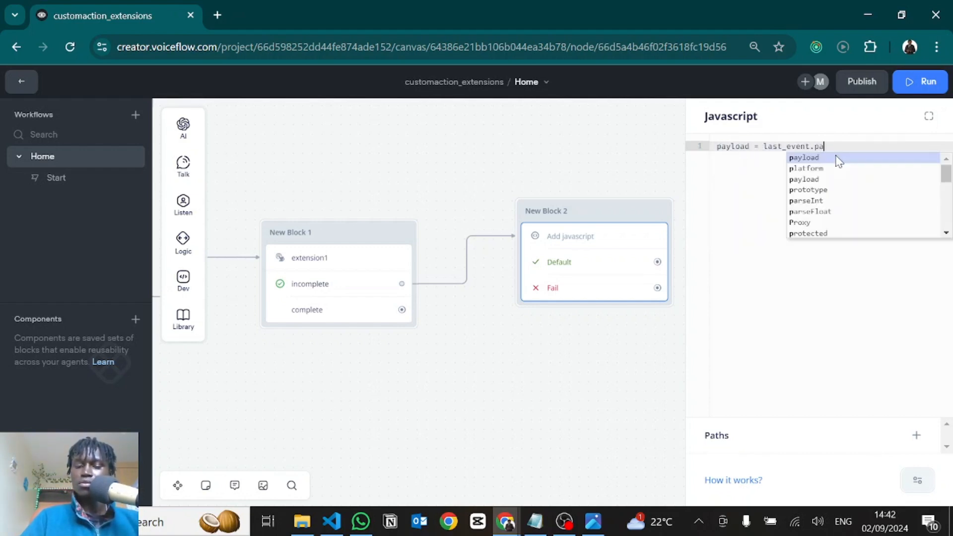
left_click(868, 147)
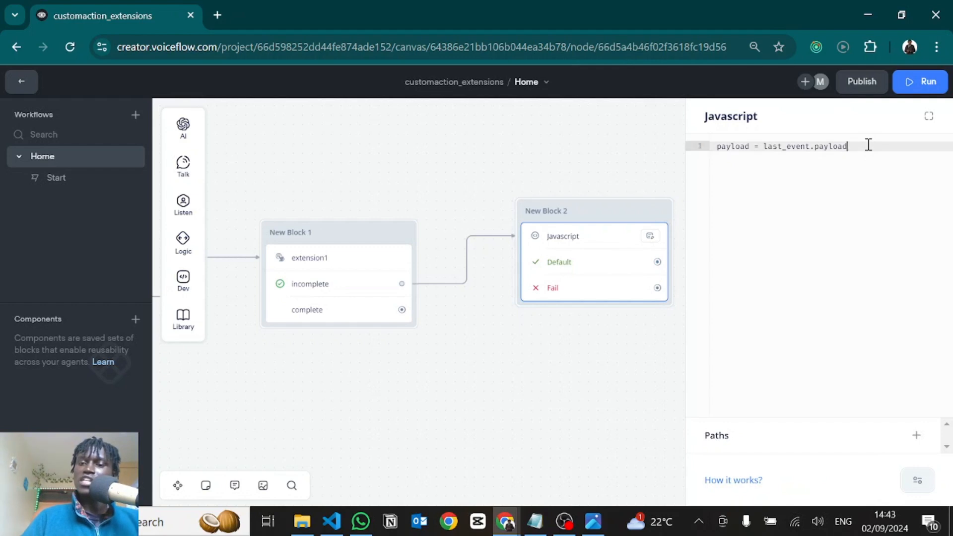
key("Return")
key("Return")
type("payload")
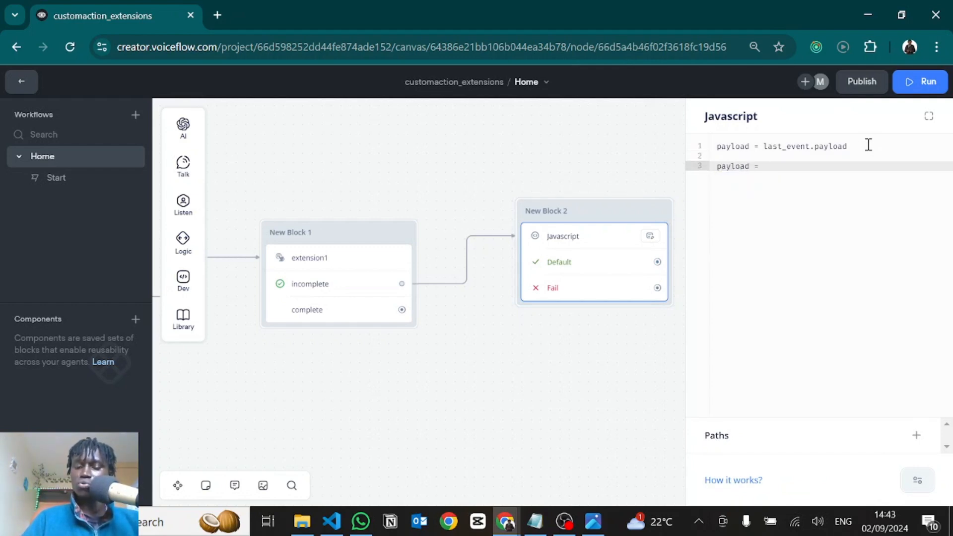
type(" = JSON.")
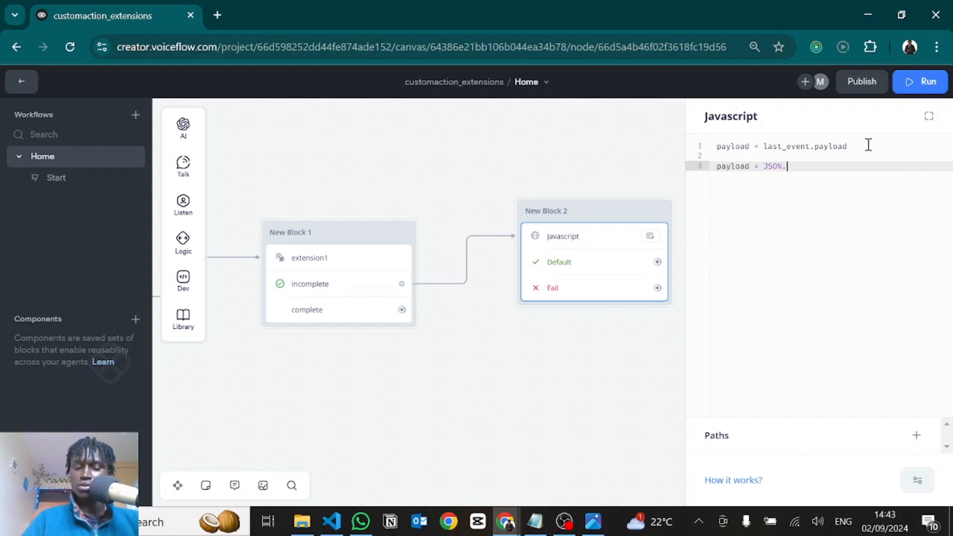
type("stringify(payload")
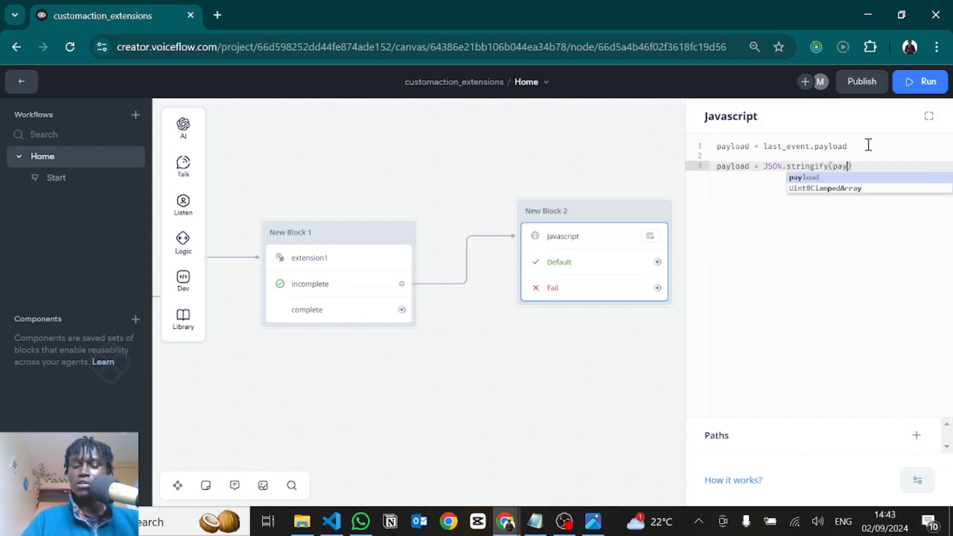
Attach a message block containing the {payload} variable to the Javascript block's Default path, and connect its Fail path to the same block
left_click(634, 352)
left_click_drag(659, 263, 725, 215)
mouse_move(776, 254)
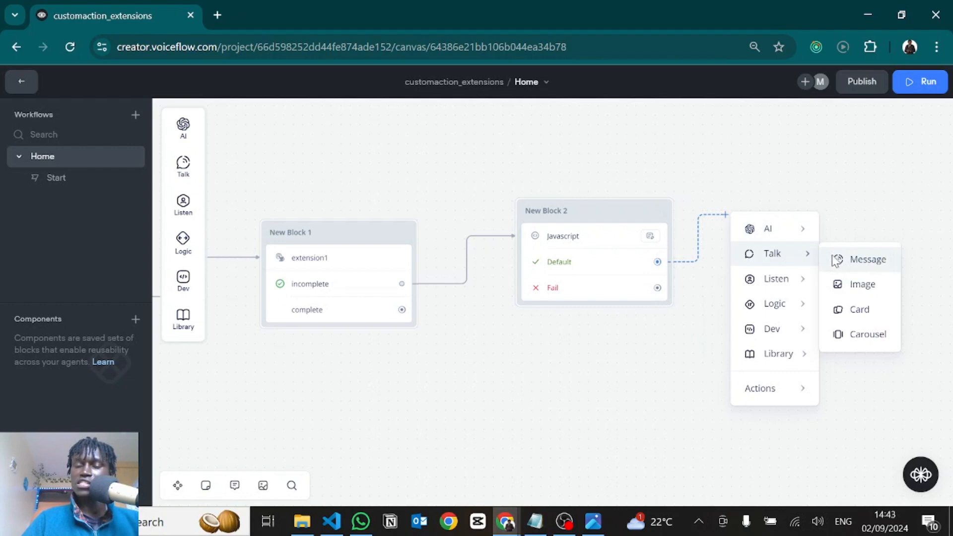
left_click(836, 260)
type("{pa")
left_click(784, 186)
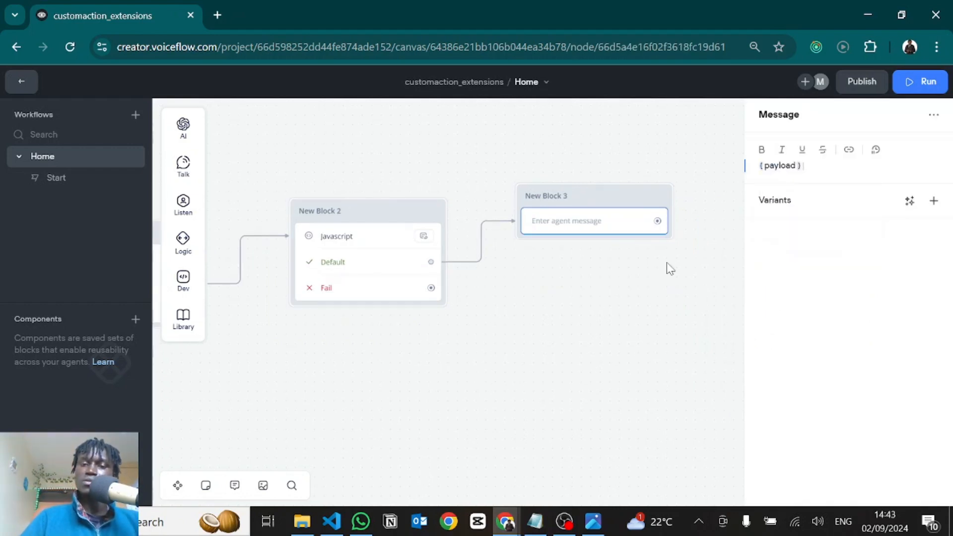
left_click(624, 358)
scroll(644, 368, "down", 3)
left_click_drag(486, 307, 563, 241)
Duplicate the Javascript and message blocks together and place the copies directly below the originals
left_click_drag(754, 415, 376, 217)
key("ctrl+c")
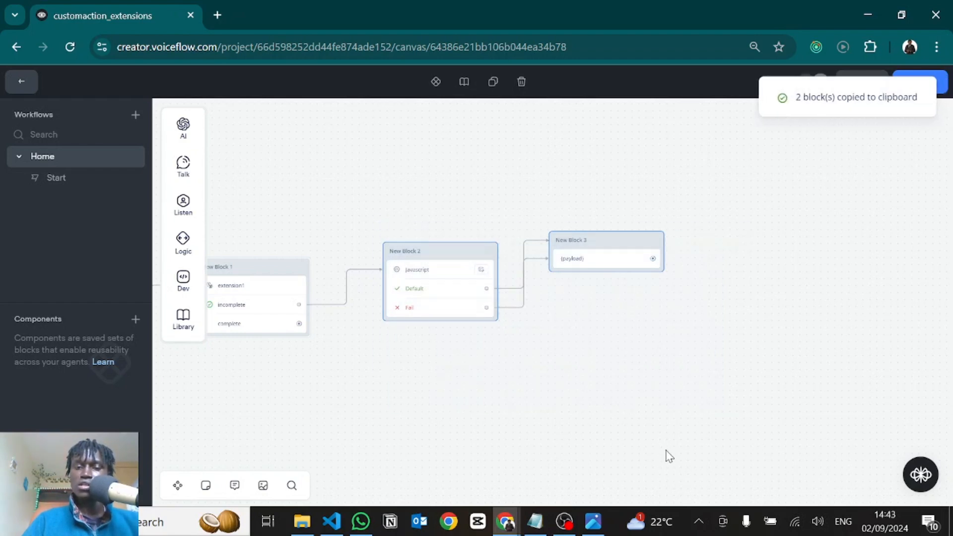
right_click(667, 452)
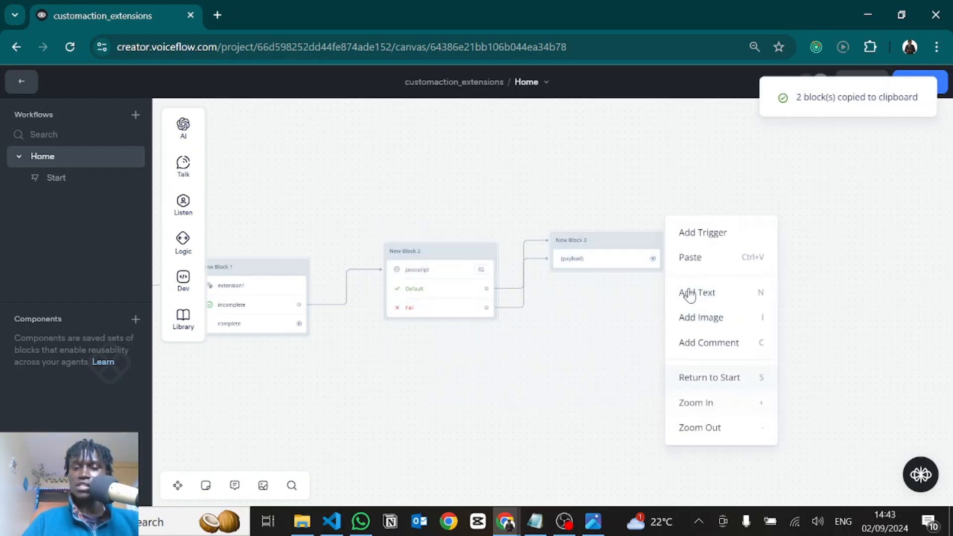
left_click(705, 260)
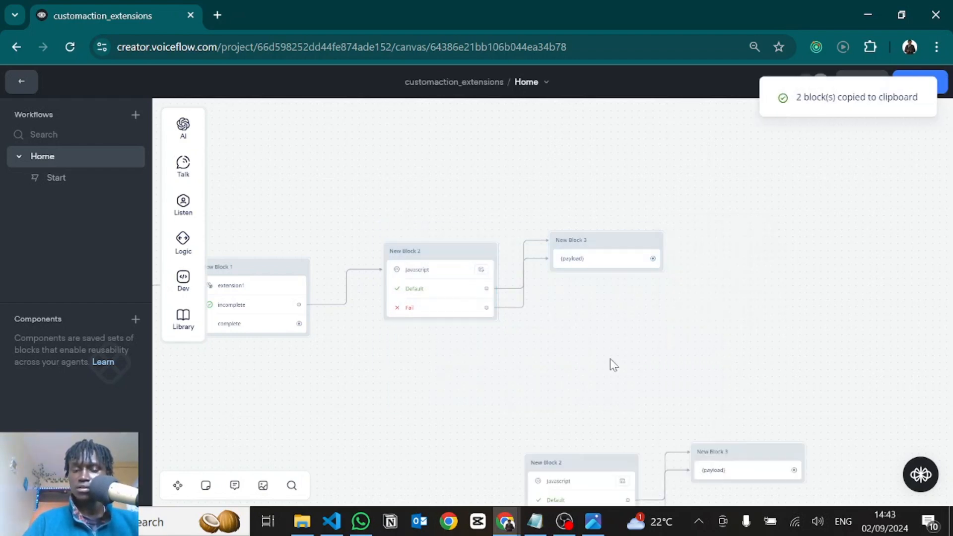
left_click_drag(608, 338, 640, 201)
left_click_drag(827, 420, 482, 284)
left_click_drag(634, 334, 497, 252)
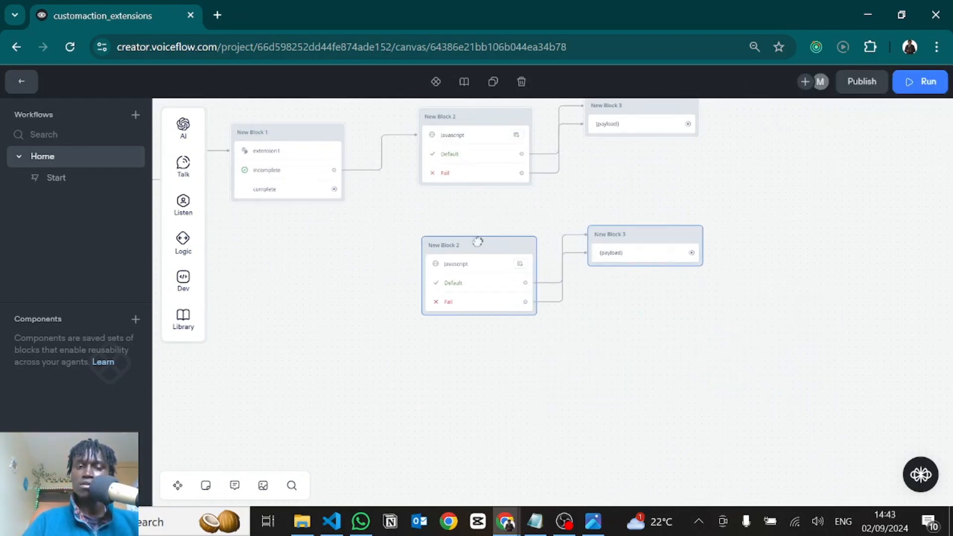
Prefix {payload} with "Complete:" in the copied message and with "Incomplete:" in the original message
left_click(624, 250)
left_click(758, 165)
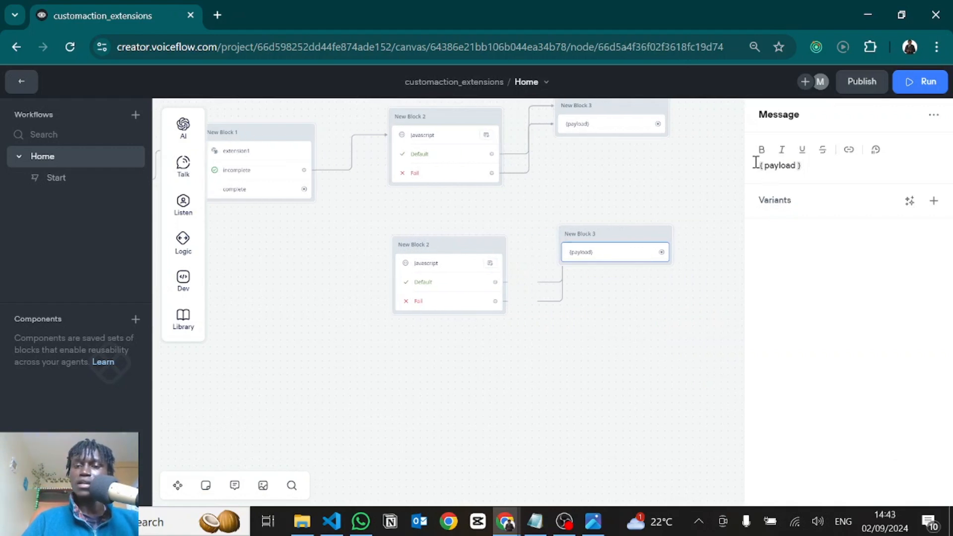
type("Complete:")
left_click(604, 127)
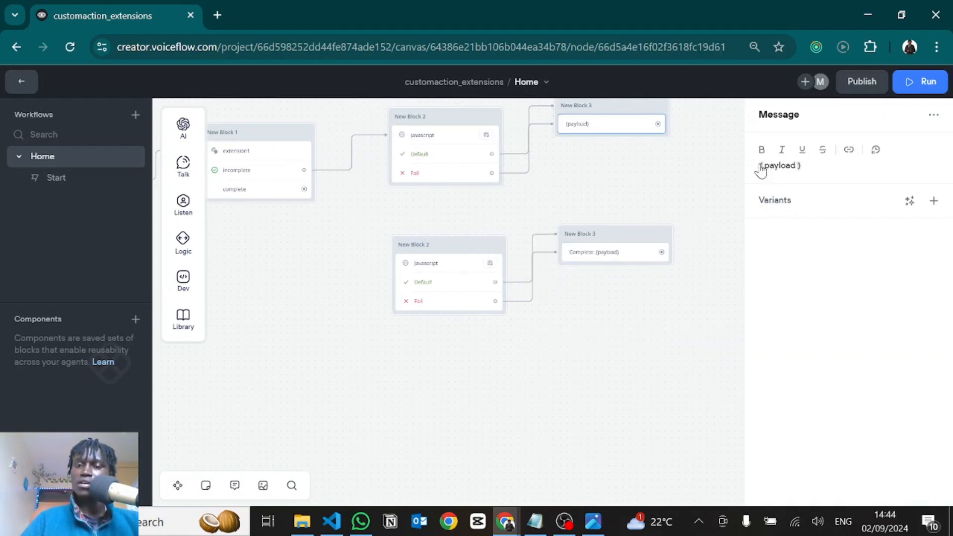
type("Incomplete:")
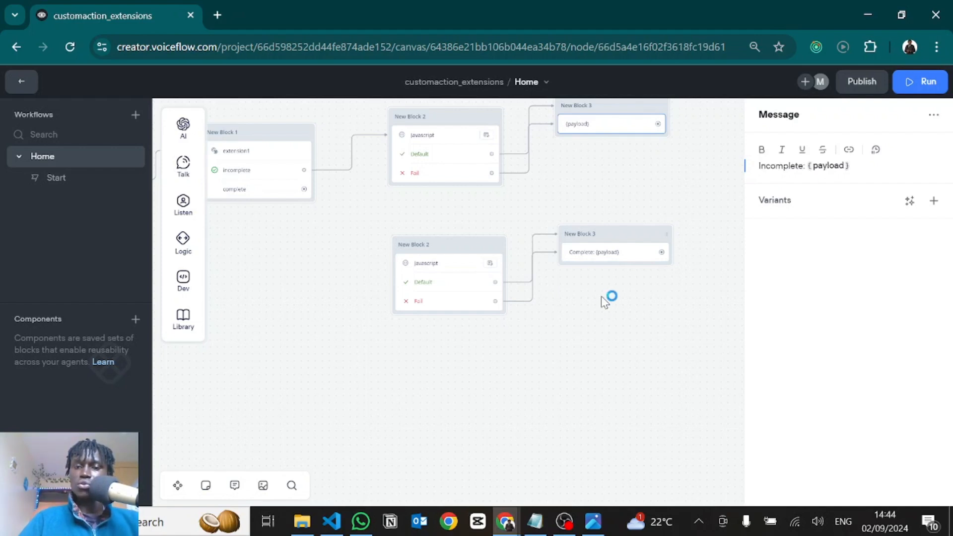
left_click(599, 304)
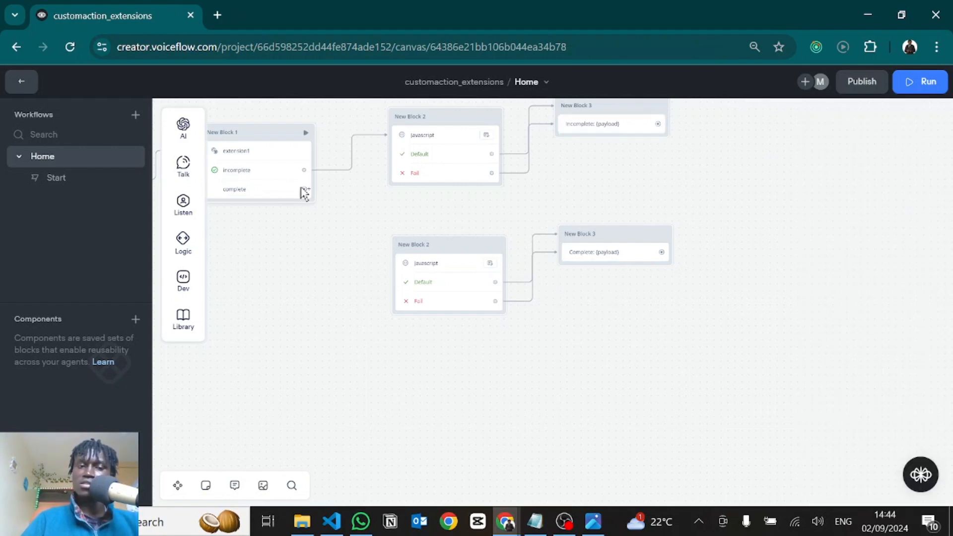
Connect extension1's complete path to the duplicated Javascript block, and publish the agent to production without a version name
left_click_drag(302, 190, 398, 247)
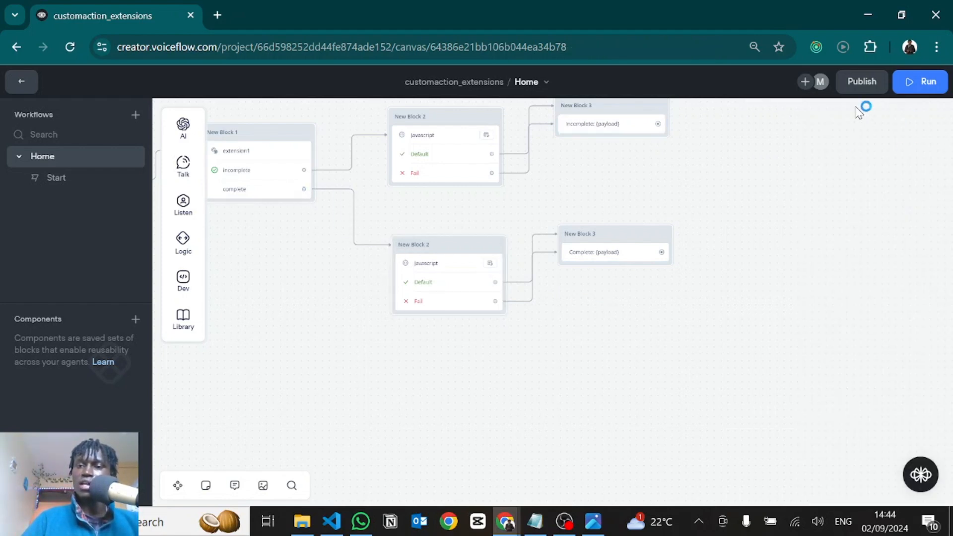
left_click(859, 85)
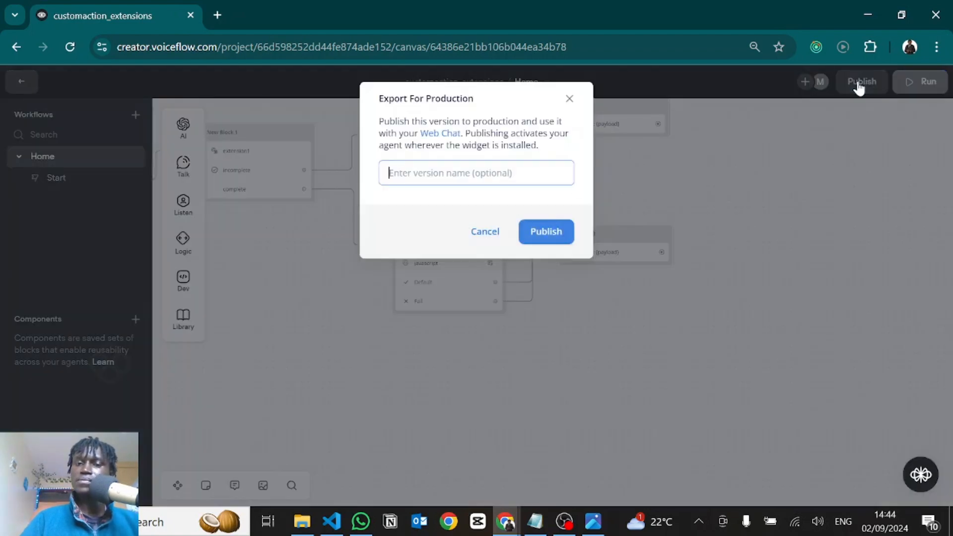
left_click(544, 236)
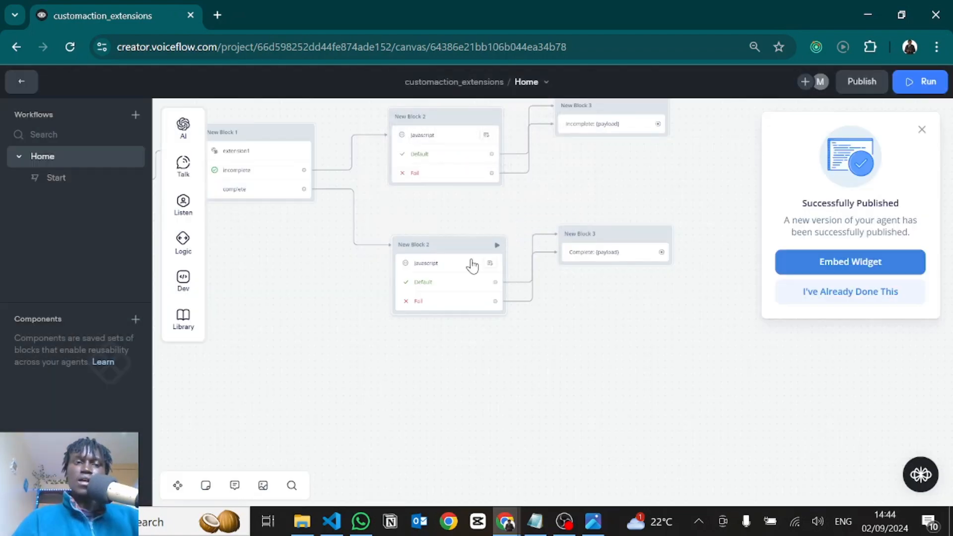
Switch to the localhost:3000 chatbot page, reload it, and start a new chat
key("alt+Tab")
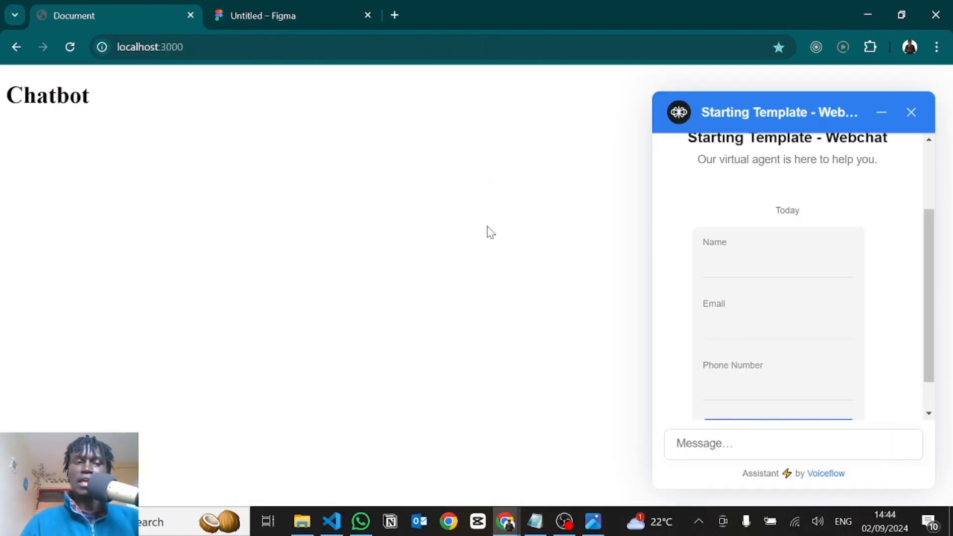
key("ctrl+r")
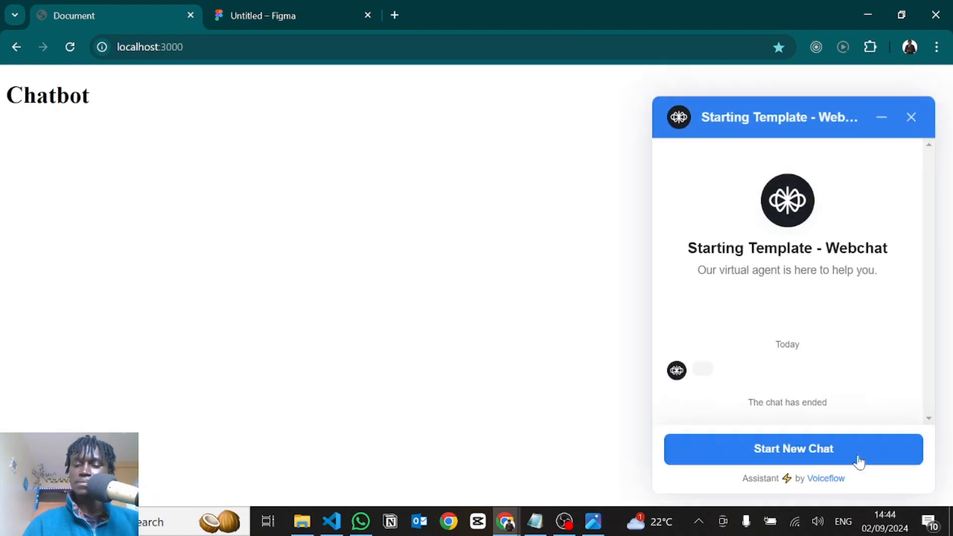
left_click(787, 448)
Fill in the full name and e-mail address in the chat widget's form
left_click(776, 226)
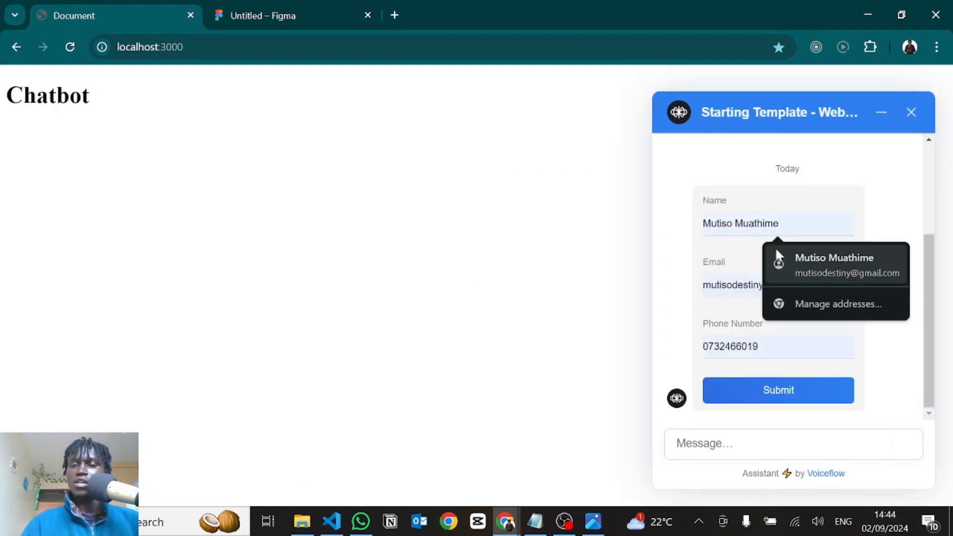
type("mut")
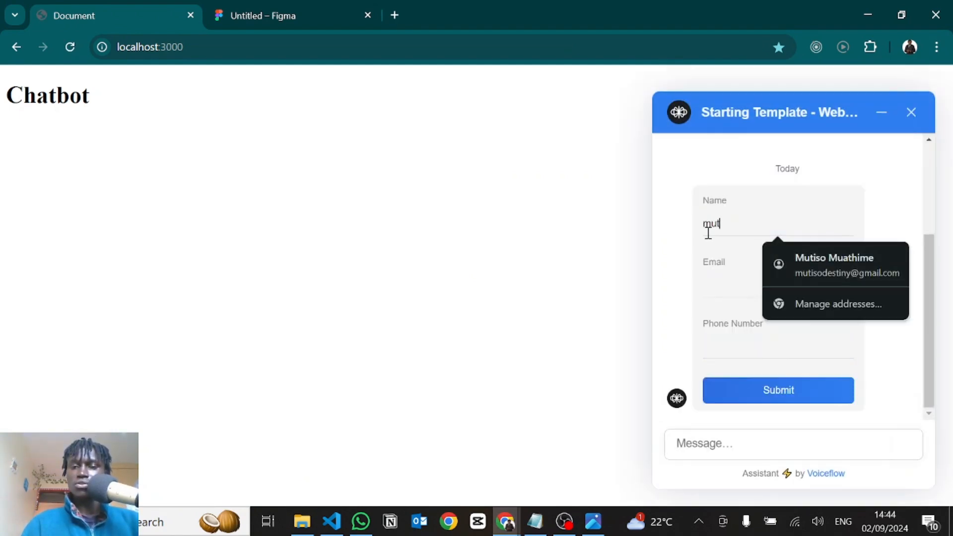
key("Down")
key("Return")
key("Tab")
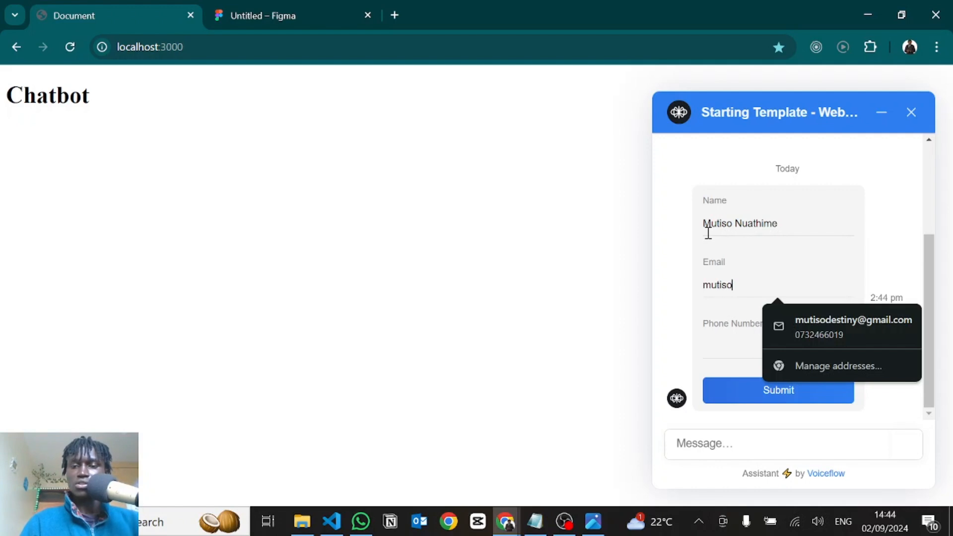
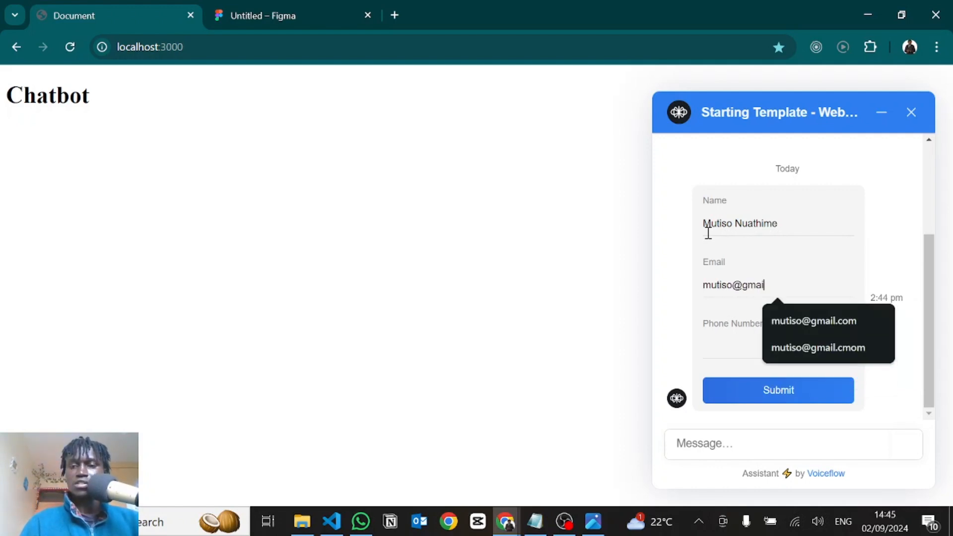
left_click(791, 320)
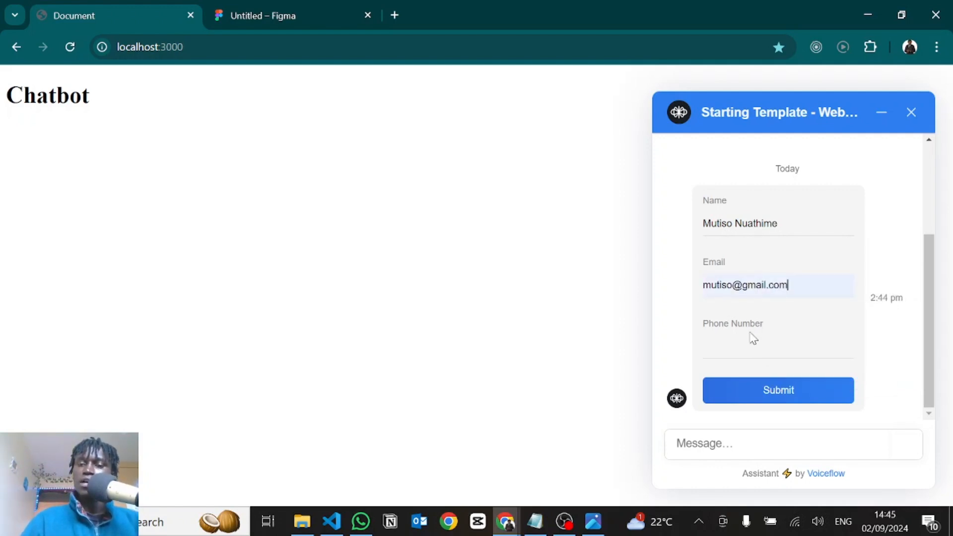
Fill in the phone number in the chat widget's form and submit the form
left_click(736, 352)
left_click(799, 385)
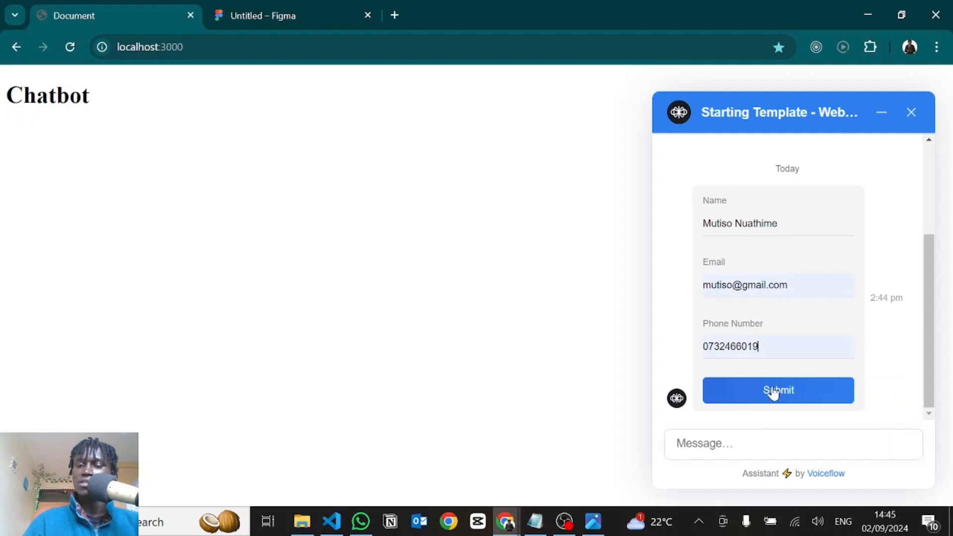
left_click(760, 394)
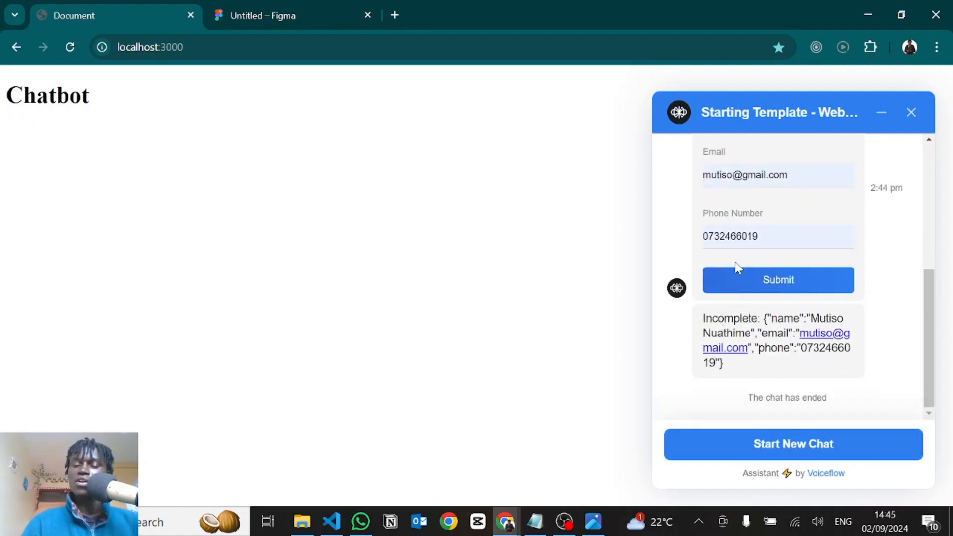
Switch to extensions.js in VS Code, set the interact call's type to "complete", and save the file
key("alt+Tab")
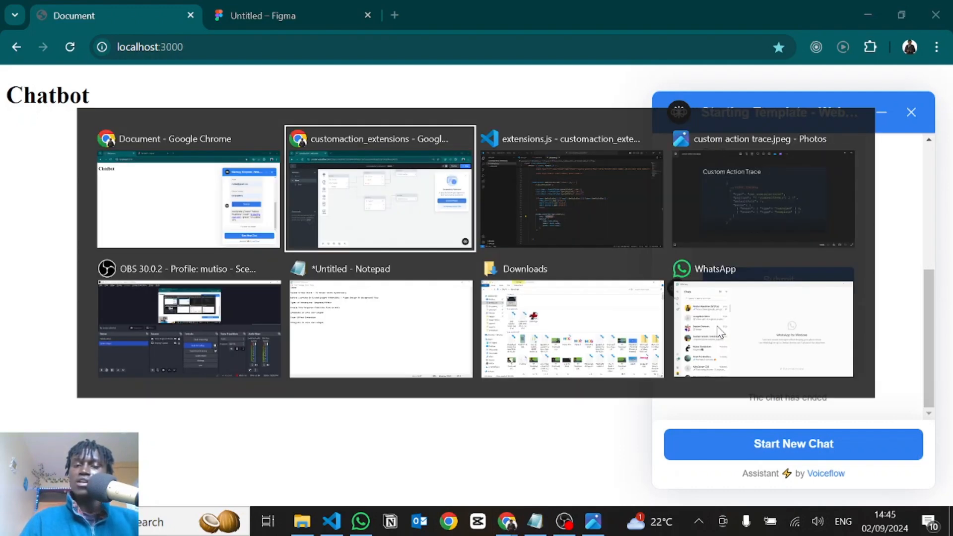
key("alt+Tab")
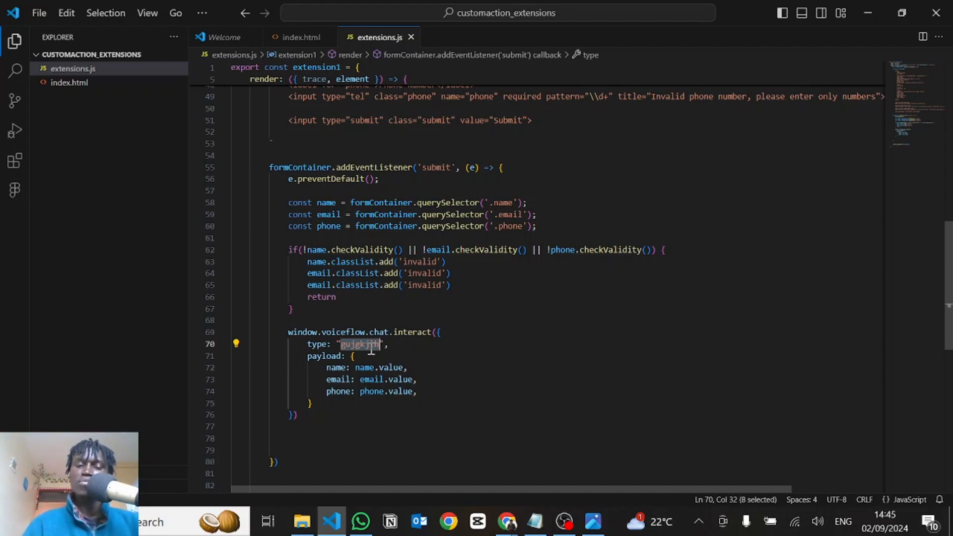
type("com")
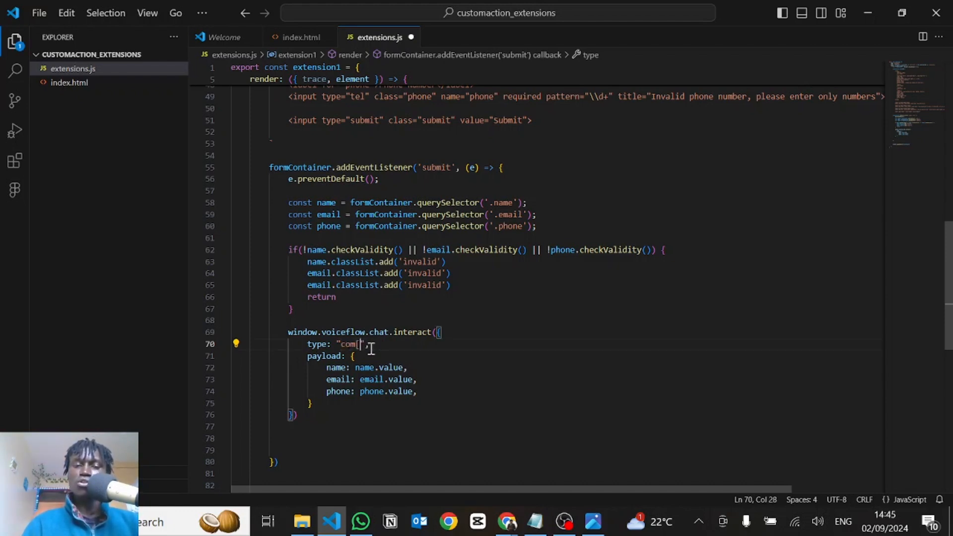
type("plete")
scroll(308, 391, "down", 2)
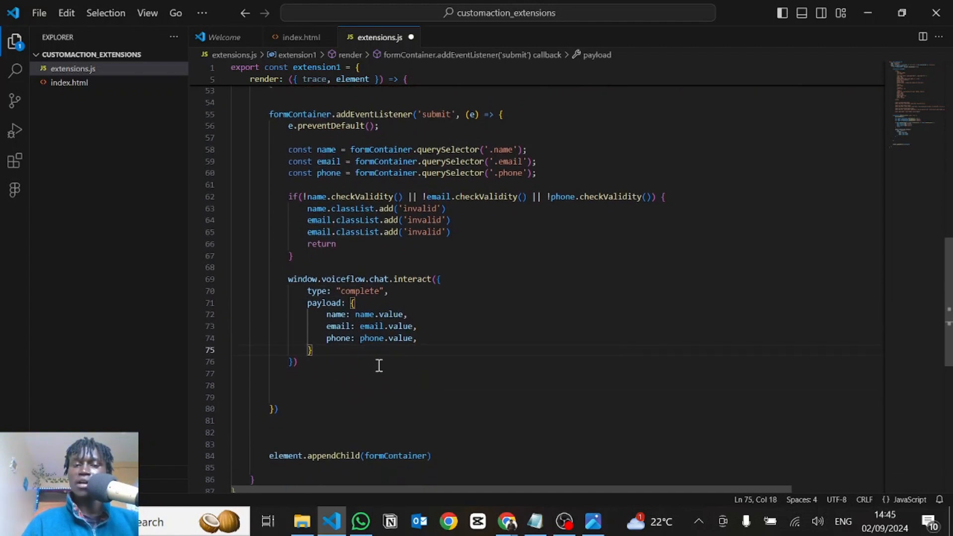
left_click(383, 376)
Start a new chat on the localhost:3000 page and submit the form with the name "scasdfc", an e-mail address and a phone number
key("alt+Tab")
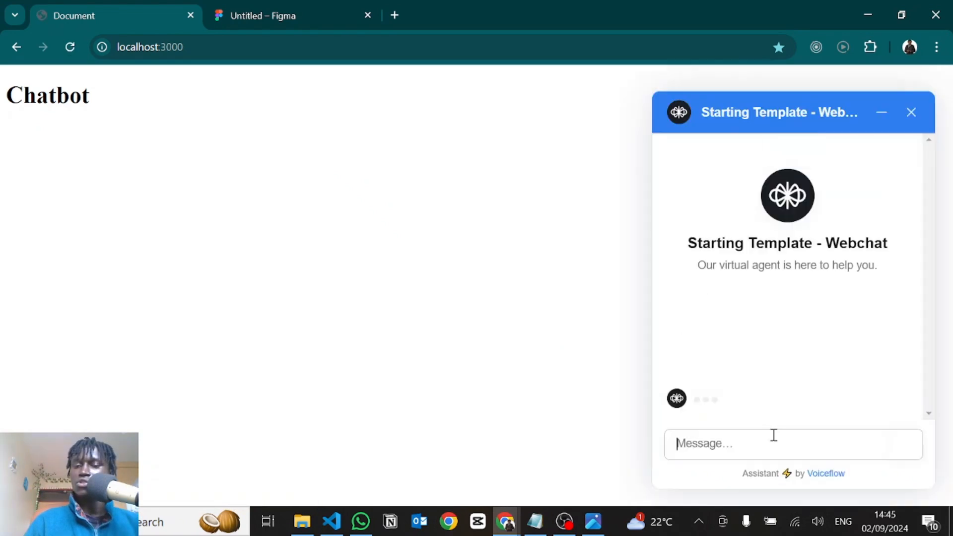
left_click(732, 217)
type("scasdfc")
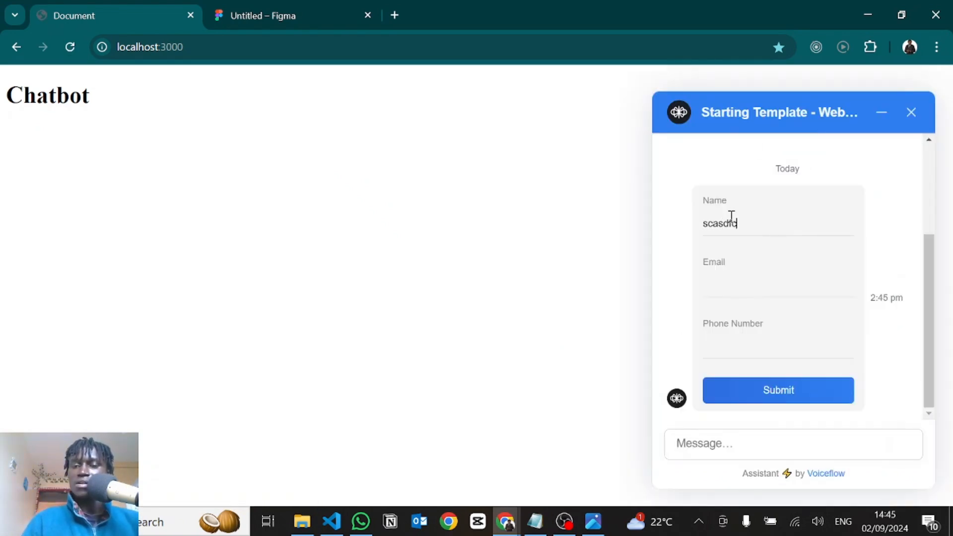
left_click(718, 281)
type("asd")
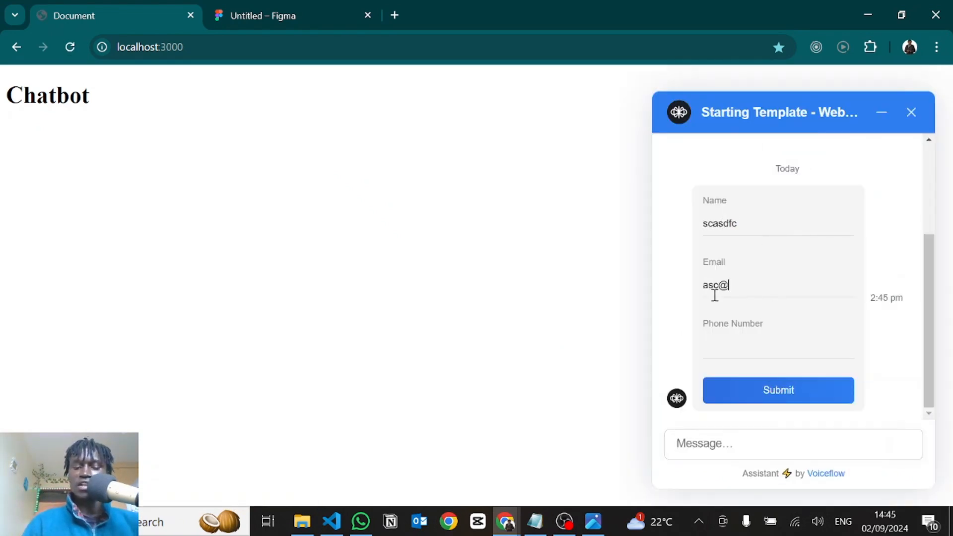
key("Tab")
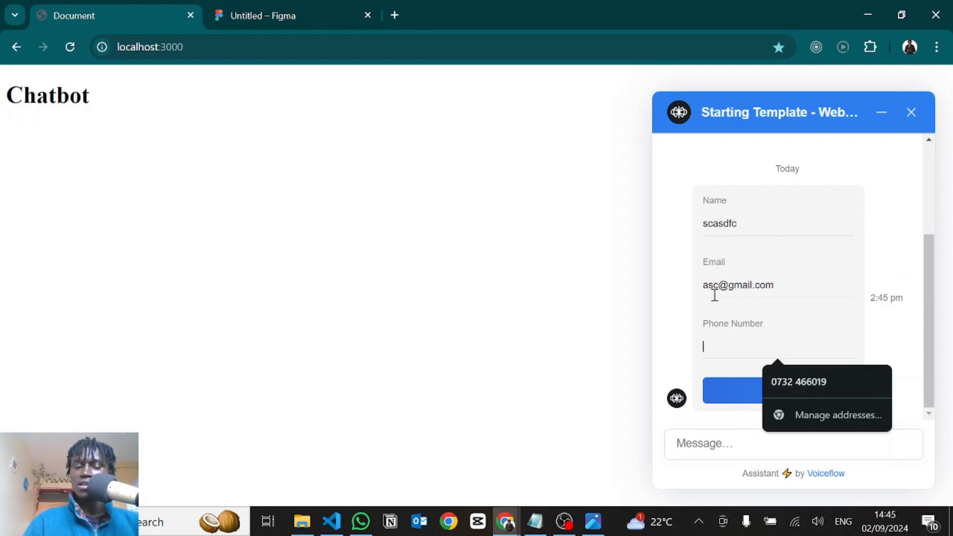
left_click(782, 380)
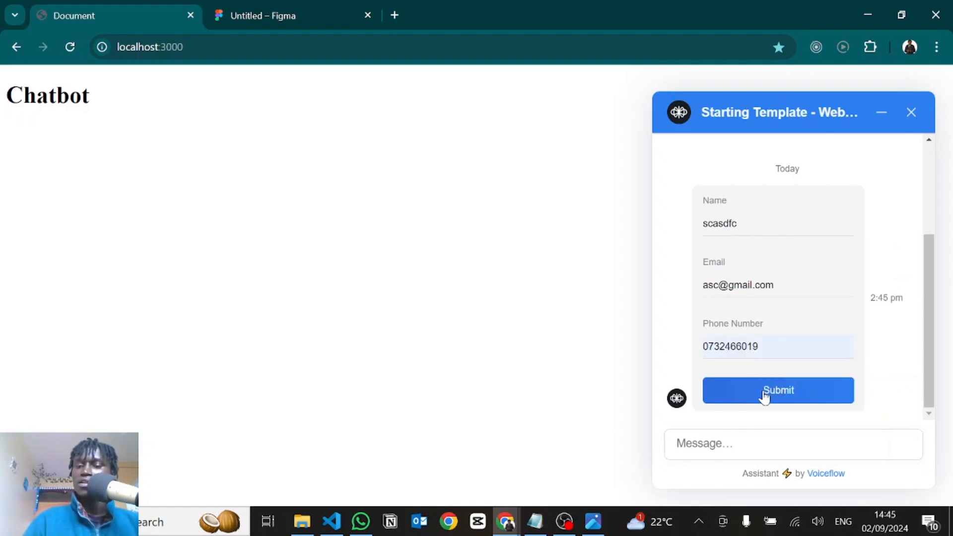
left_click(764, 396)
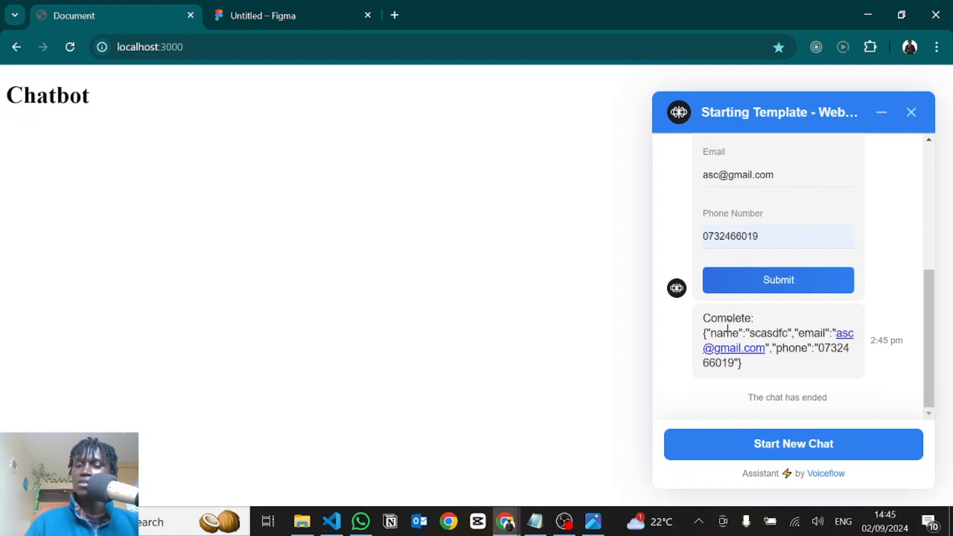
Switch back to extensions.js in VS Code, change the interact call's type to "incomplete", and save the file
key("alt+Tab")
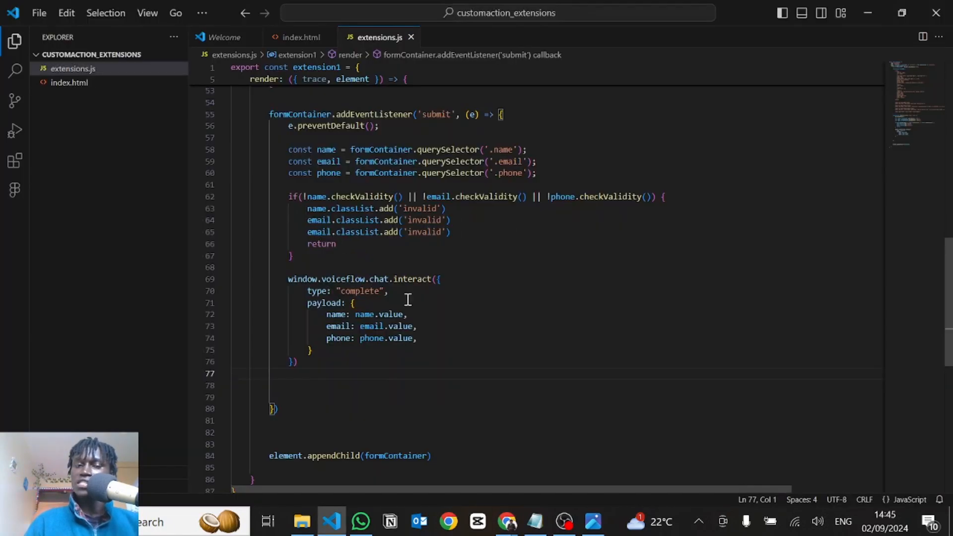
double_click(358, 295)
type("incomple")
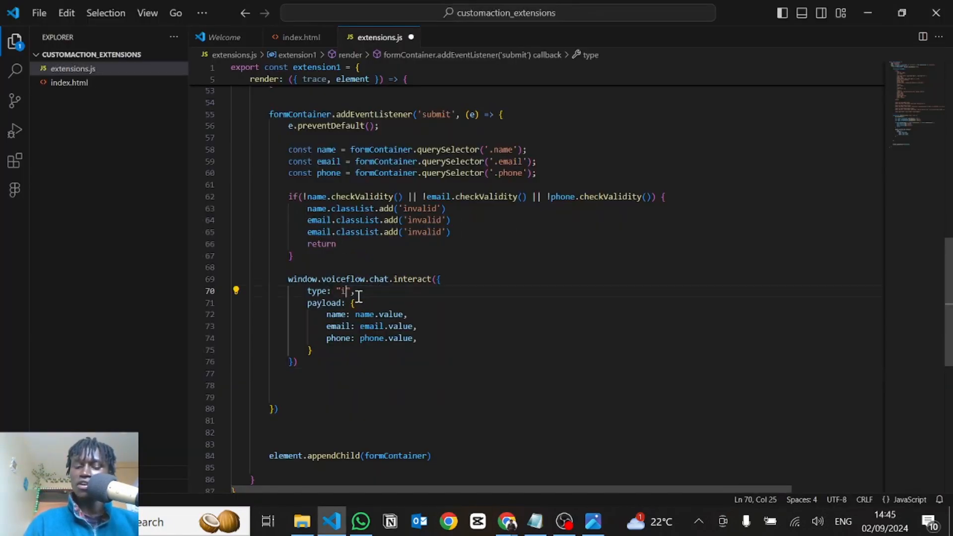
type("te")
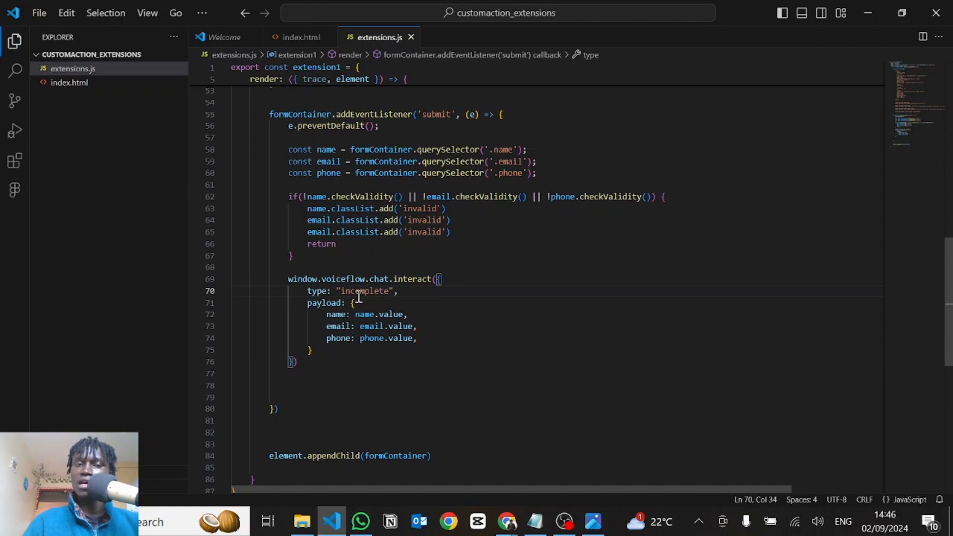
Switch to the localhost:3000 chatbot page, reload it, and start a new chat
key("alt+Tab")
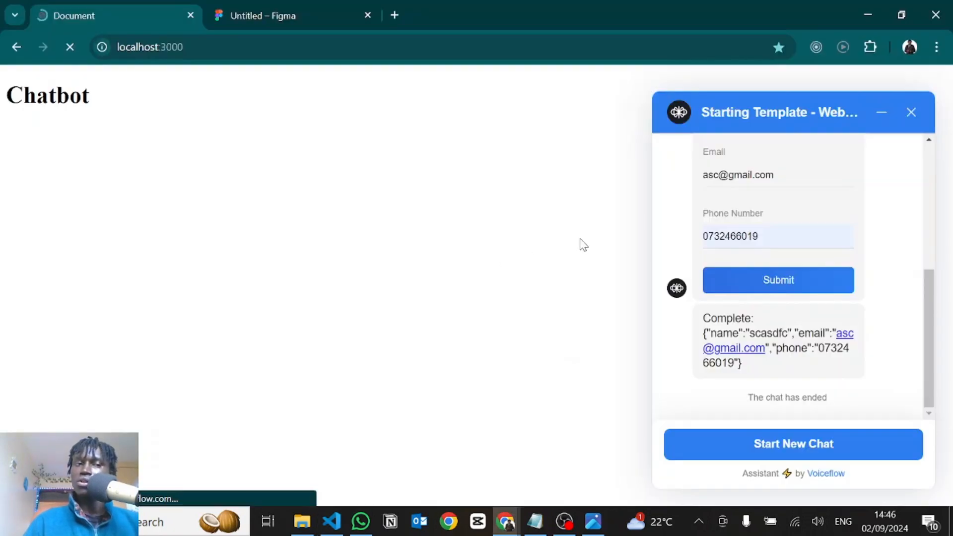
left_click(911, 467)
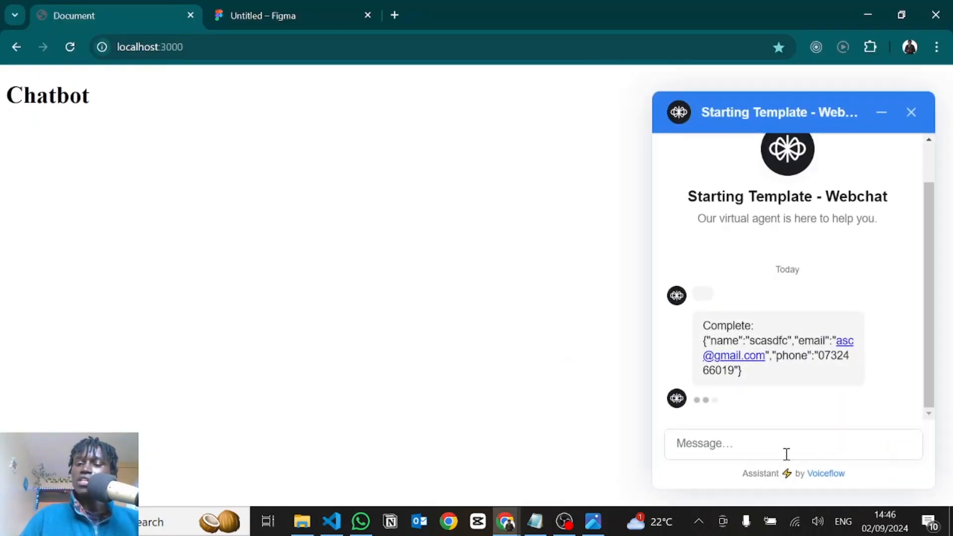
left_click(729, 445)
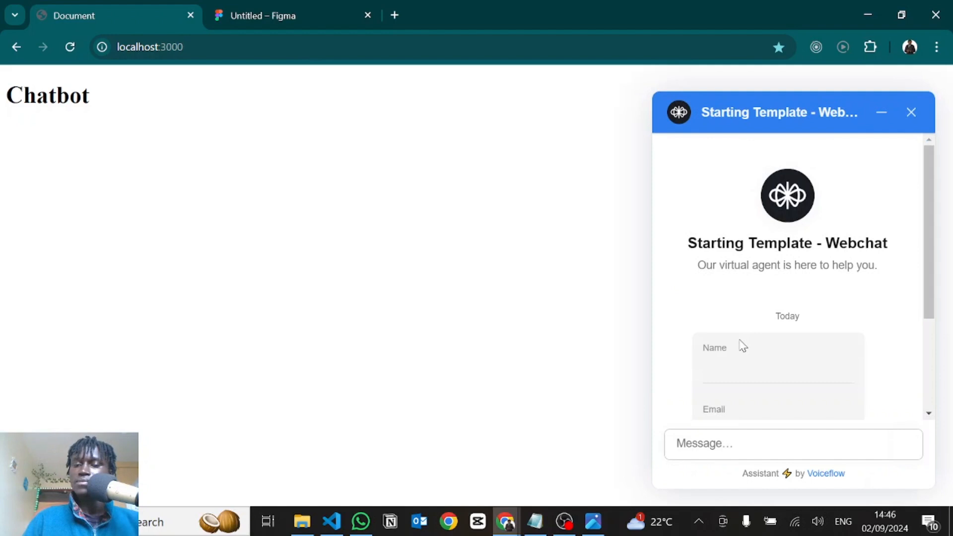
Submit the chat widget's form with the name "adcasds", an e-mail address and a phone number
left_click(708, 221)
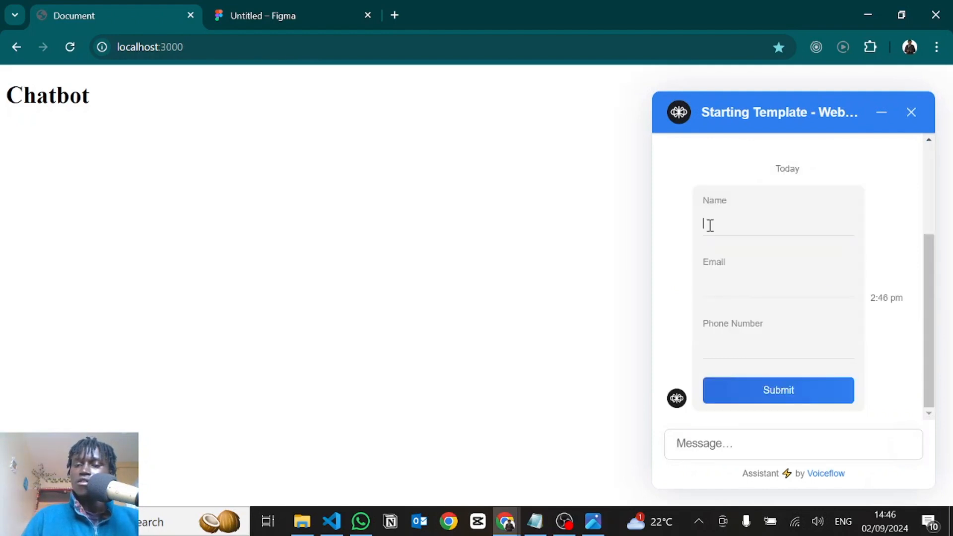
type("adcasds")
left_click(737, 280)
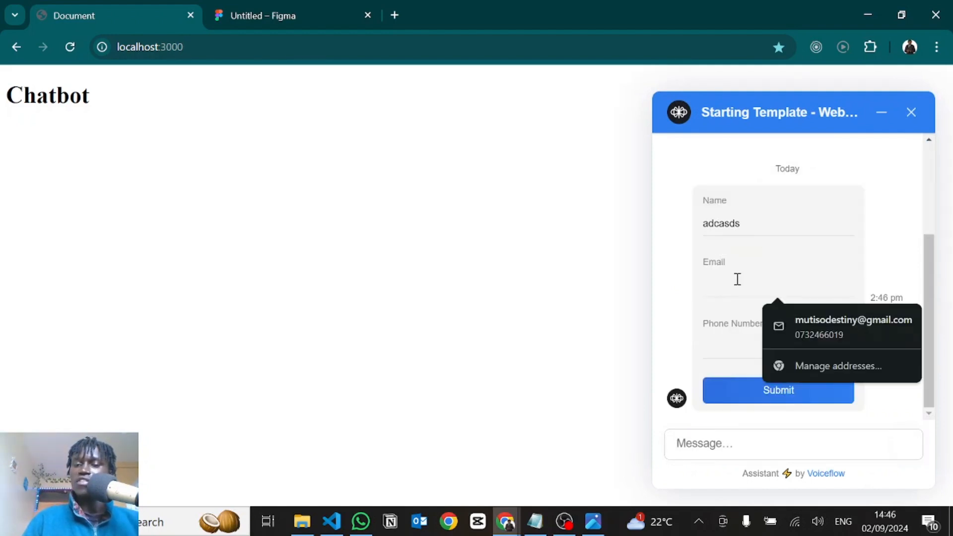
type("csd")
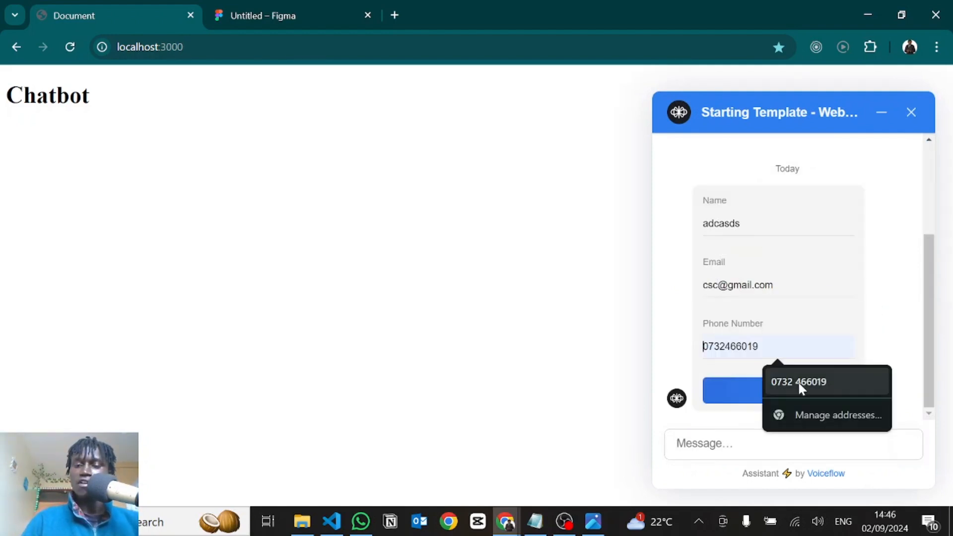
left_click(797, 381)
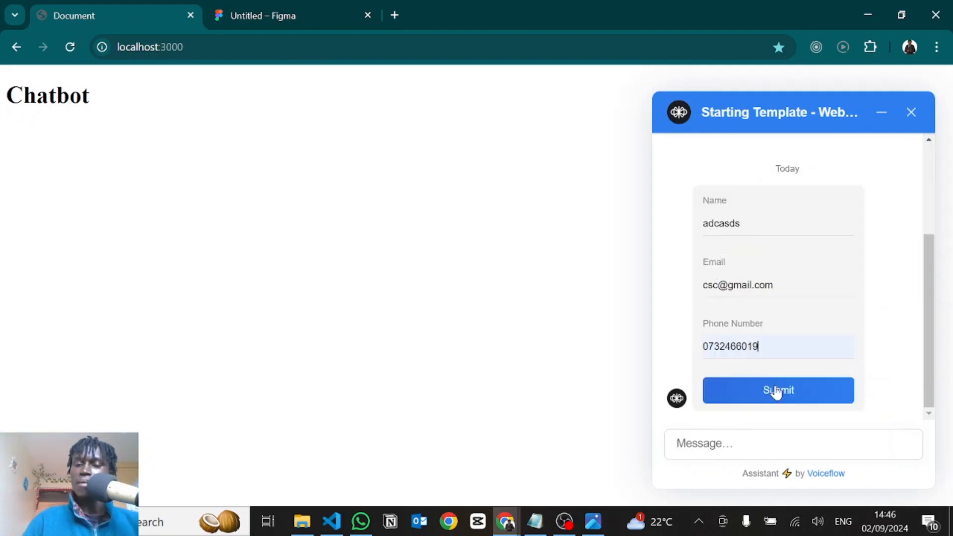
left_click(771, 392)
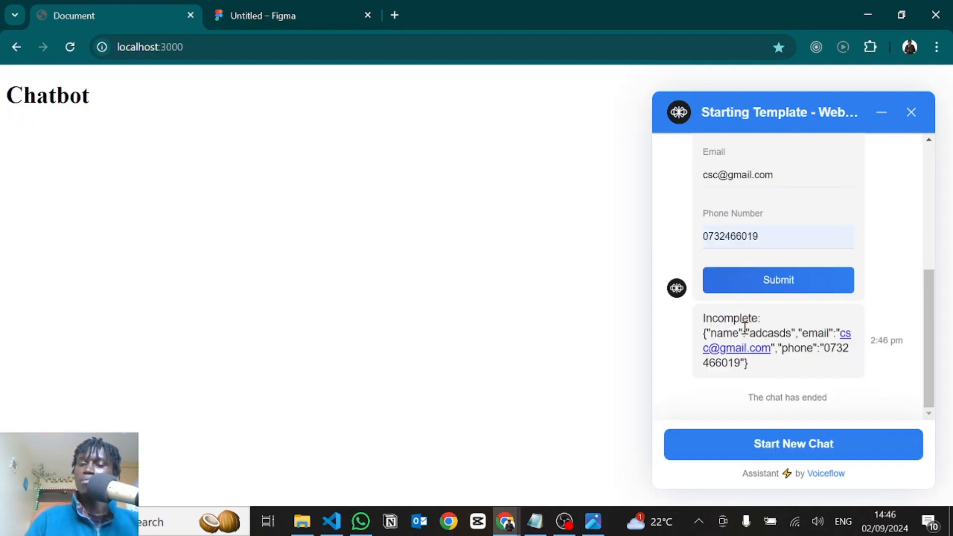
In extensions.js in VS Code, insert formContainer.querySelector('.submit').remove() between the validity check and the interact call, and save the file
key("alt+Tab")
key("Escape")
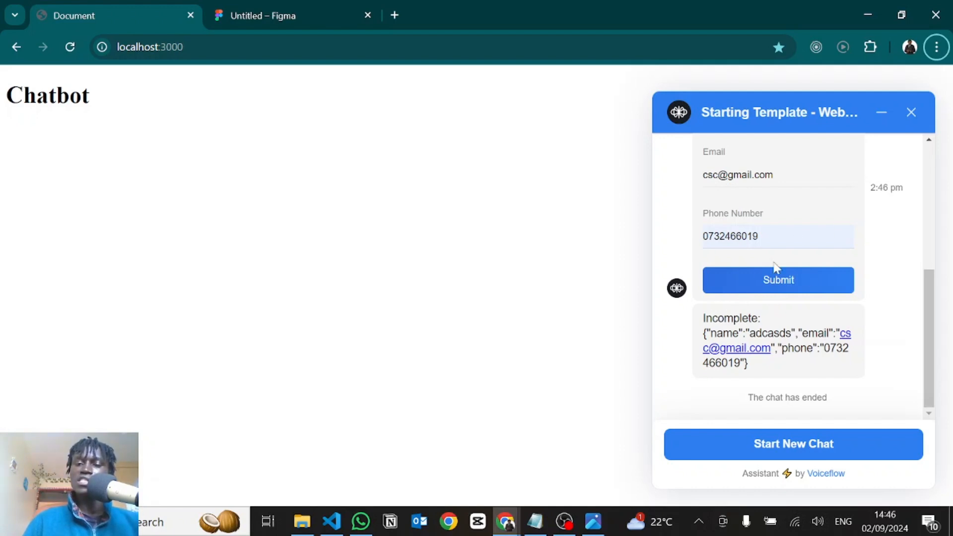
key("alt+Tab")
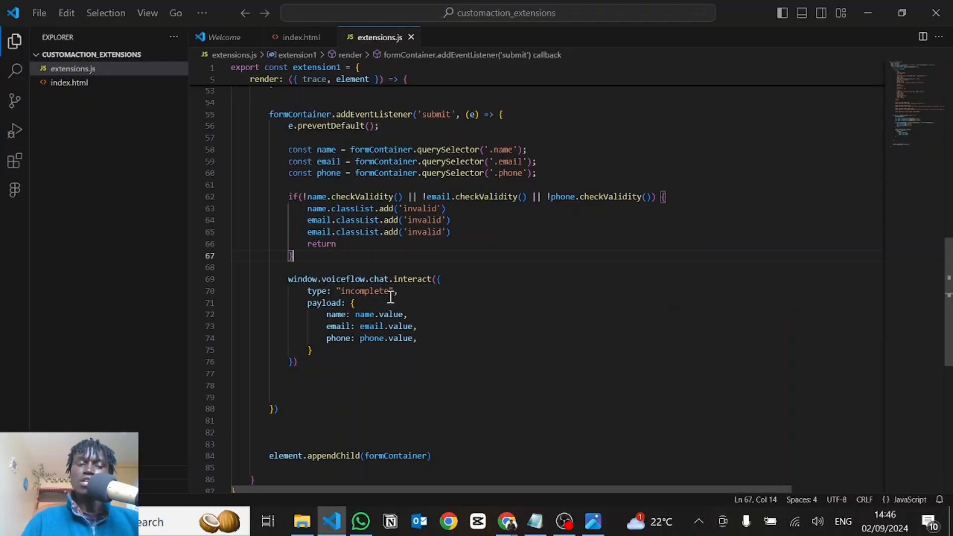
key("Return")
key("Return")
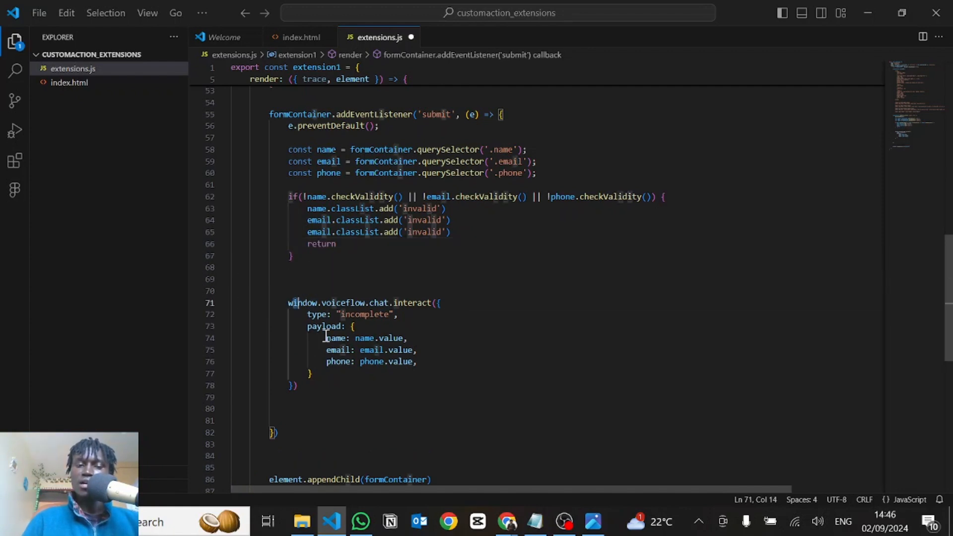
left_click_drag(289, 304, 313, 373)
left_click(311, 273)
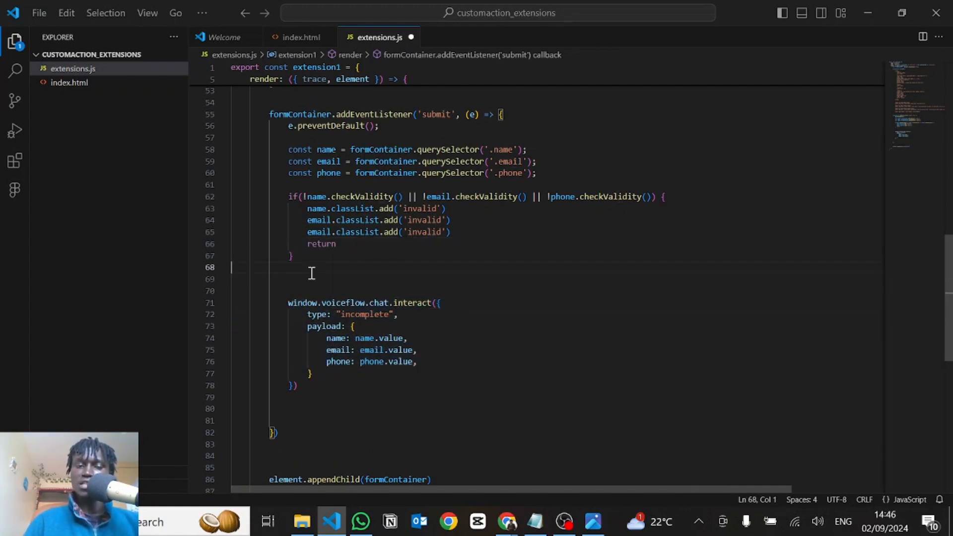
key("Return")
type("formContainer.querySelector('.submit').remove()")
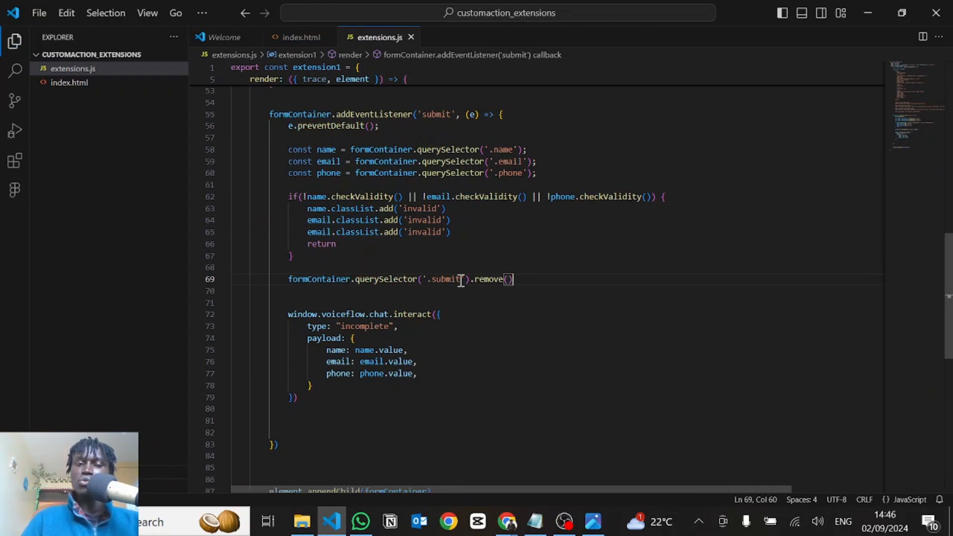
Compare the submit input's class in the form markup with the selector in the new remove call
left_click_drag(461, 280, 395, 279)
scroll(398, 280, "up", 4)
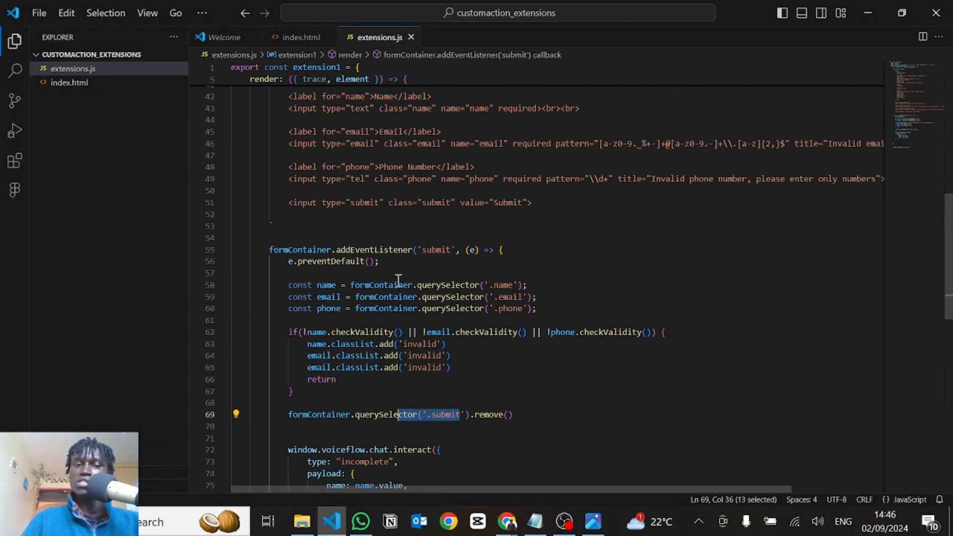
scroll(398, 279, "up", 1)
left_click_drag(322, 214, 455, 214)
double_click(443, 215)
scroll(432, 278, "down", 3)
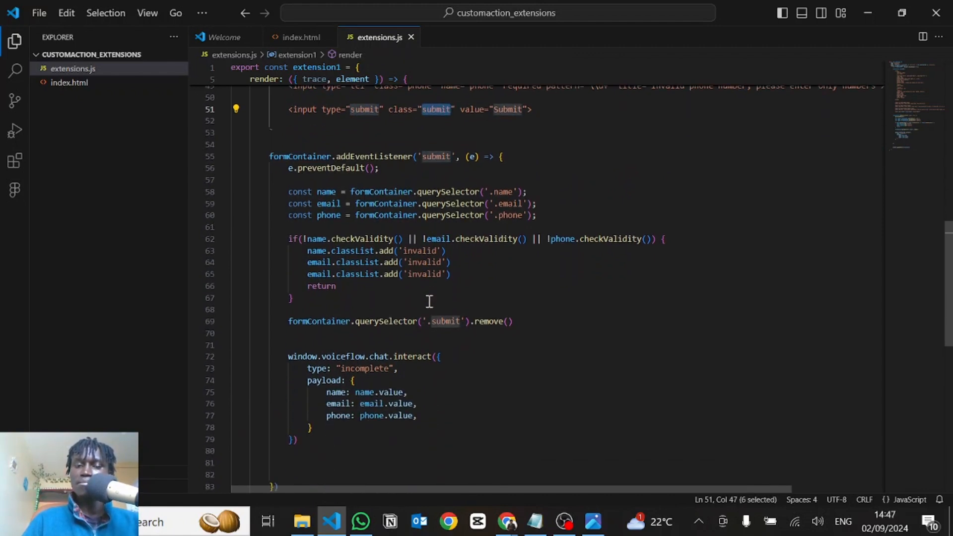
double_click(443, 316)
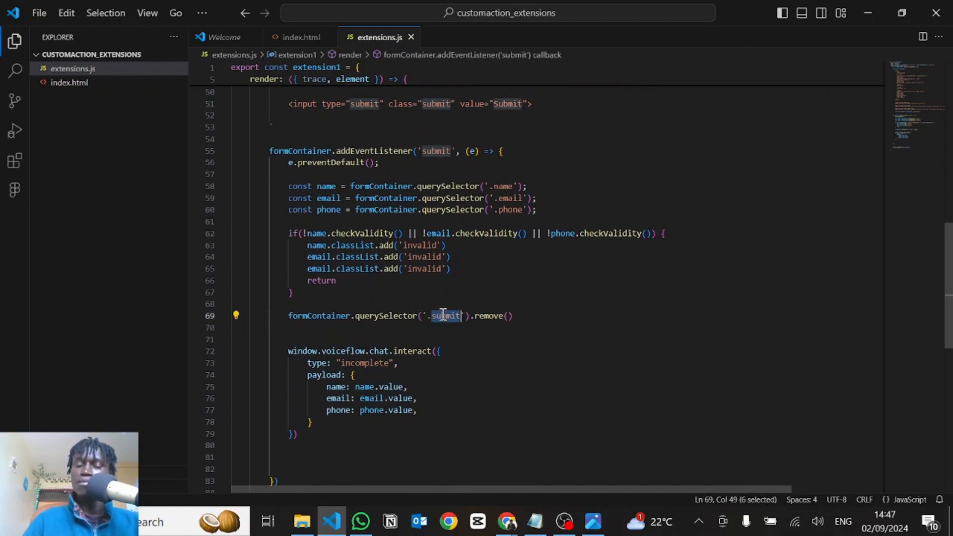
left_click(504, 318)
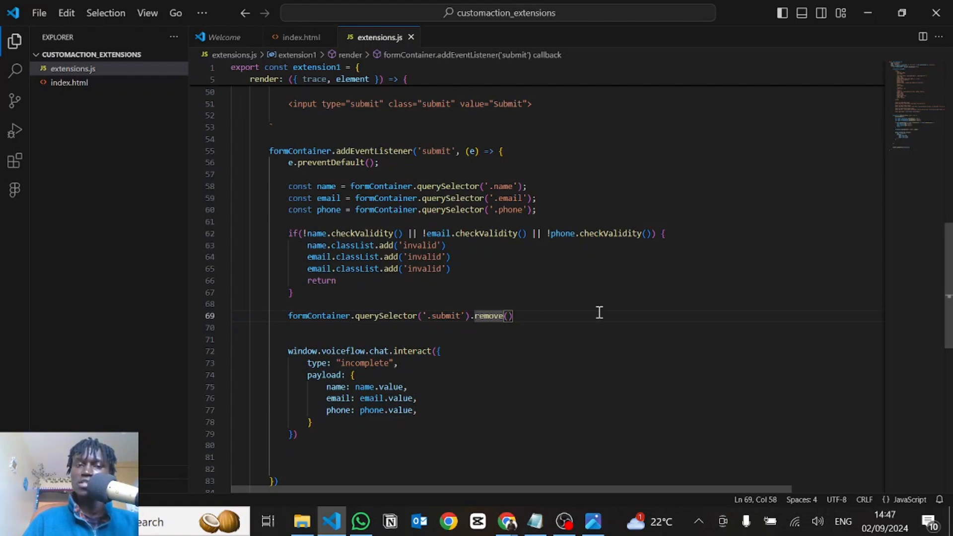
Return to the localhost:3000 chatbot page, reload it to load the edited extension, and start a new chat
key("alt+Tab")
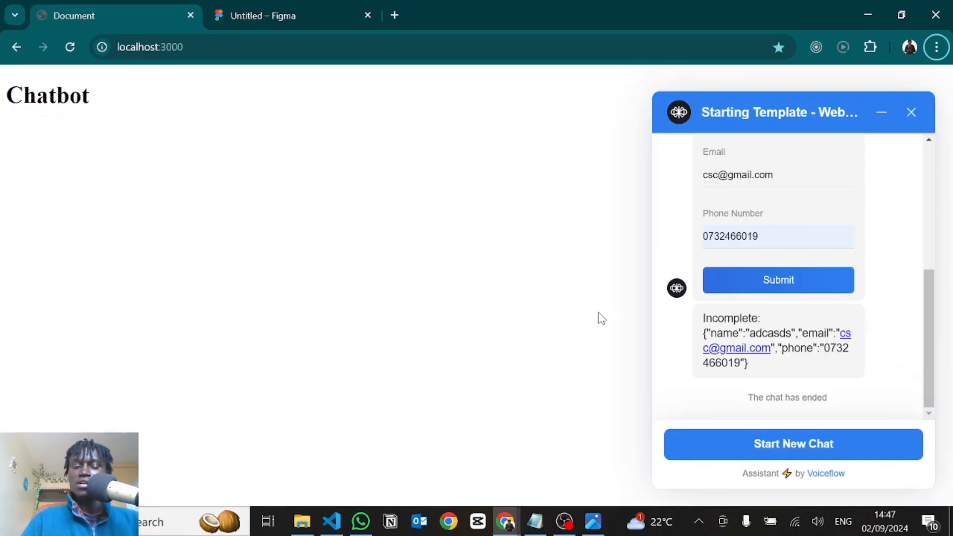
key("ctrl+r")
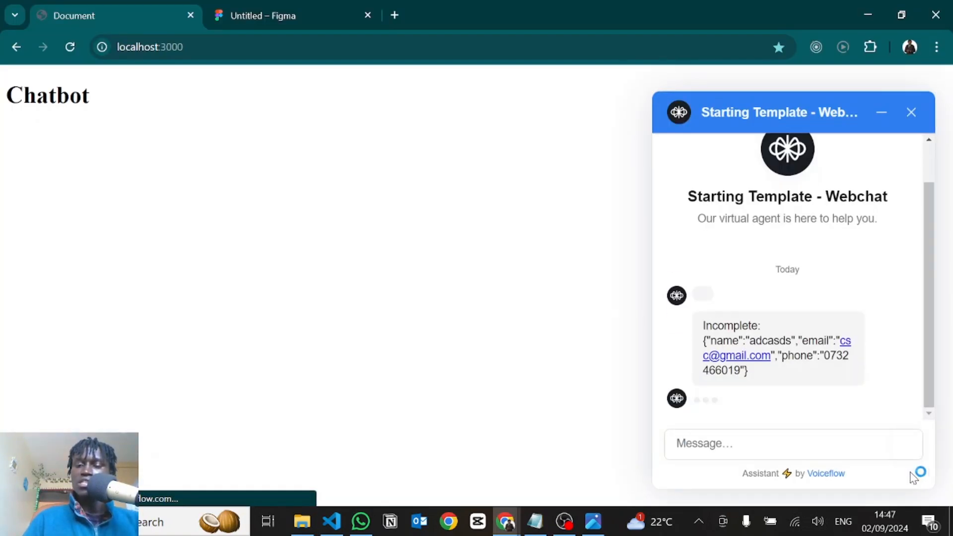
left_click(750, 442)
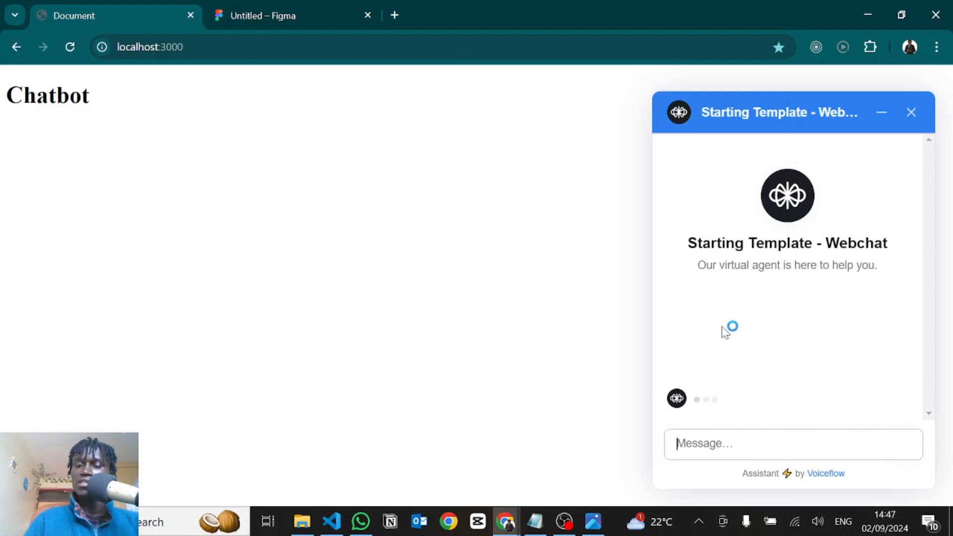
Submit the chat widget's form with the name "sdc", an e-mail address and a phone number
left_click(721, 233)
type("sdc")
left_click(724, 287)
type("@")
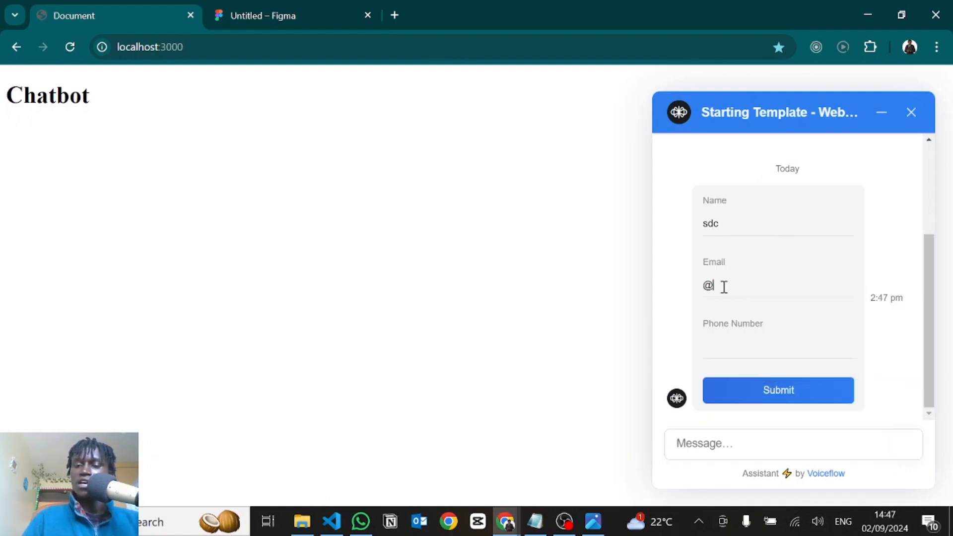
key("BackSpace")
type("dfvsdf")
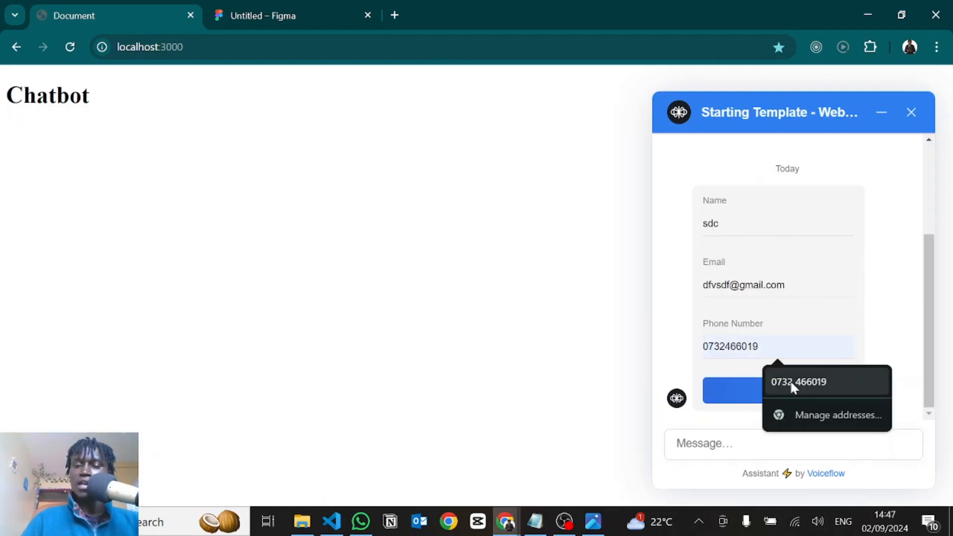
left_click(791, 383)
left_click(769, 389)
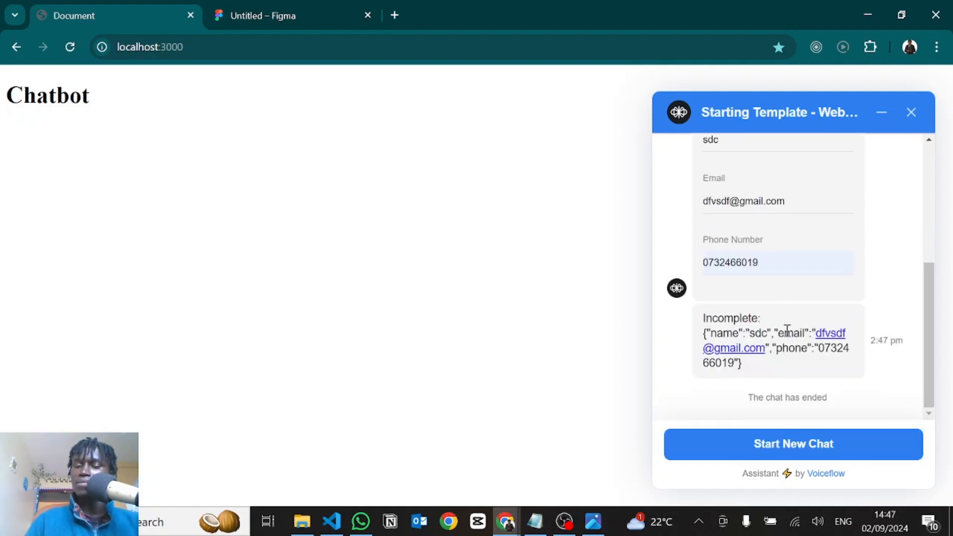
Switch to extensions.js in VS Code and review the submit handler's remove and interact calls
key("alt+Tab")
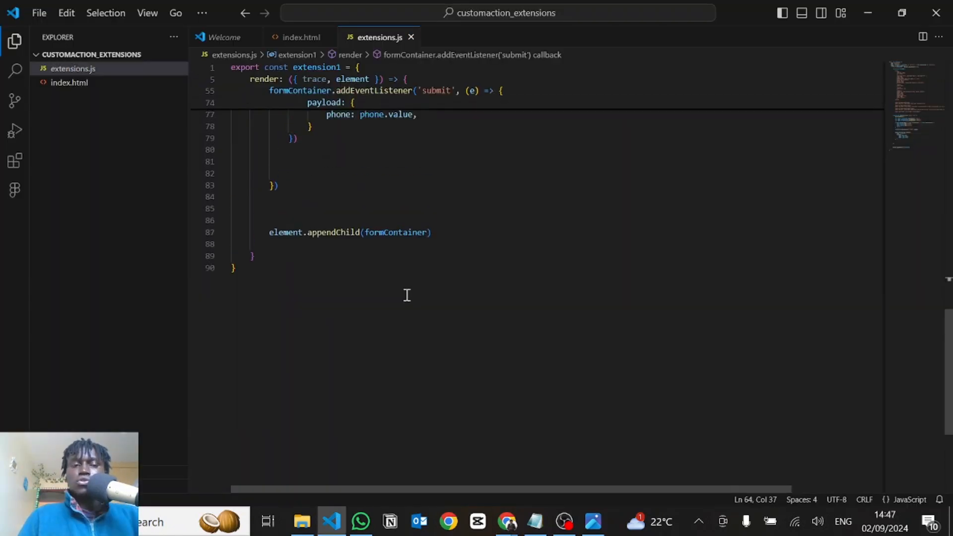
scroll(406, 294, "up", 5)
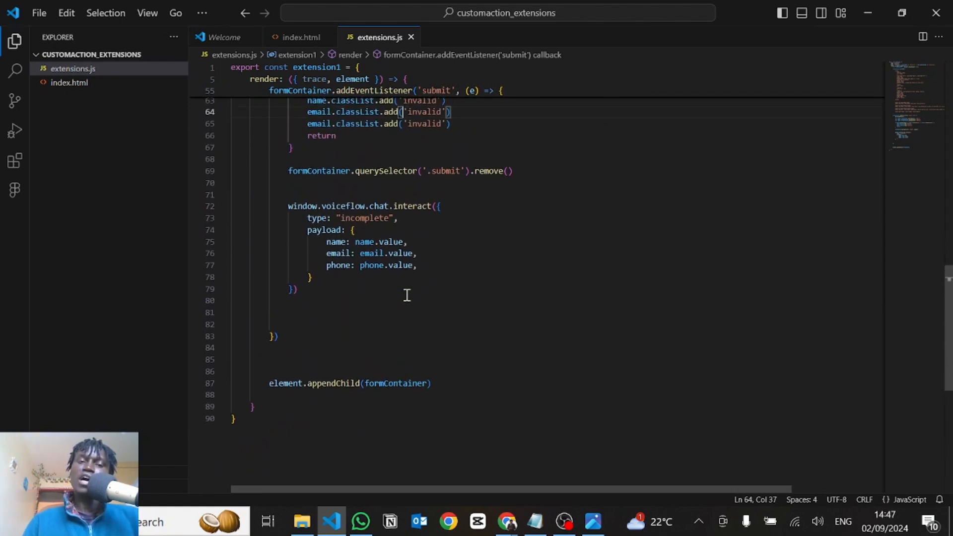
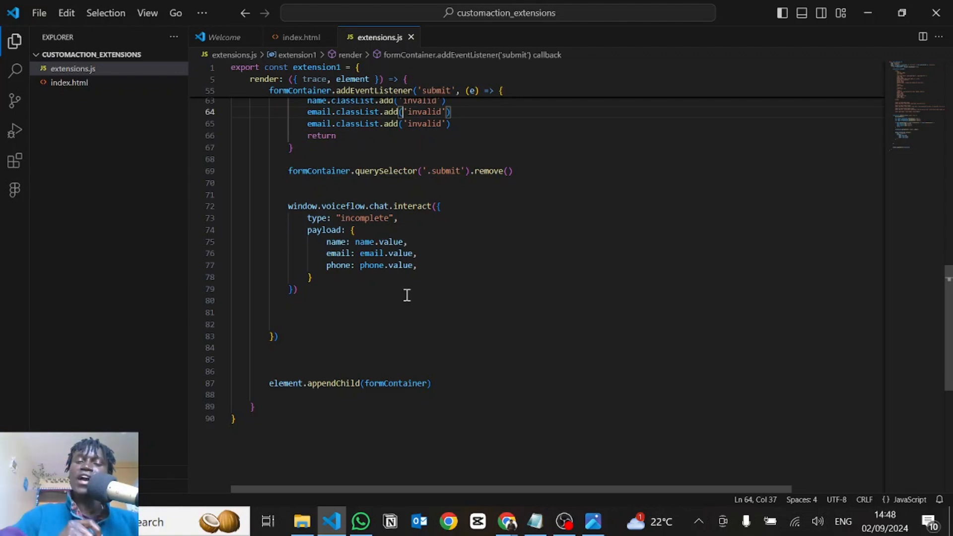
Start an exported constant object named extension2 below extension1 in extensions.js, leaving blank lines between them
left_click(239, 425)
key("Return")
key("Return")
key("Return")
key("Return")
scroll(239, 426, "down", 2)
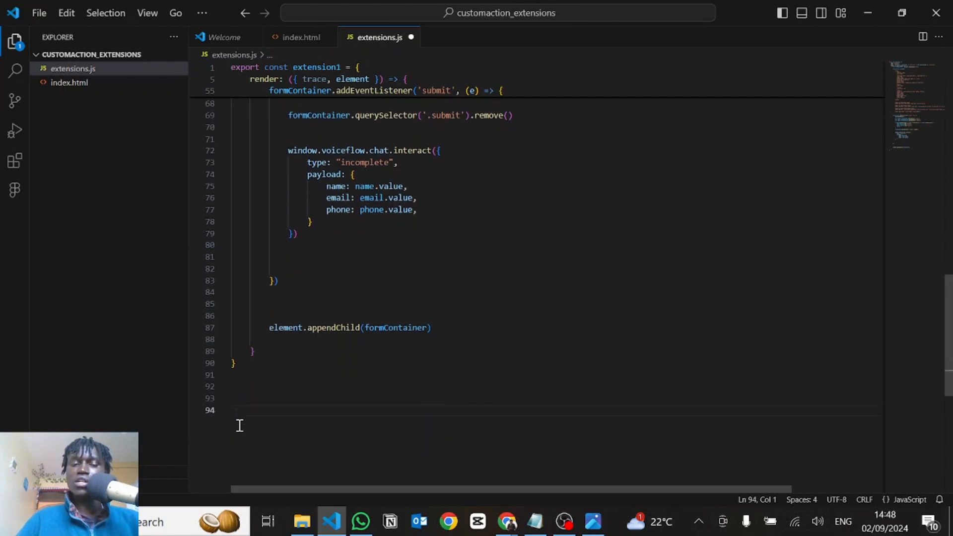
scroll(239, 426, "down", 2)
type("export co")
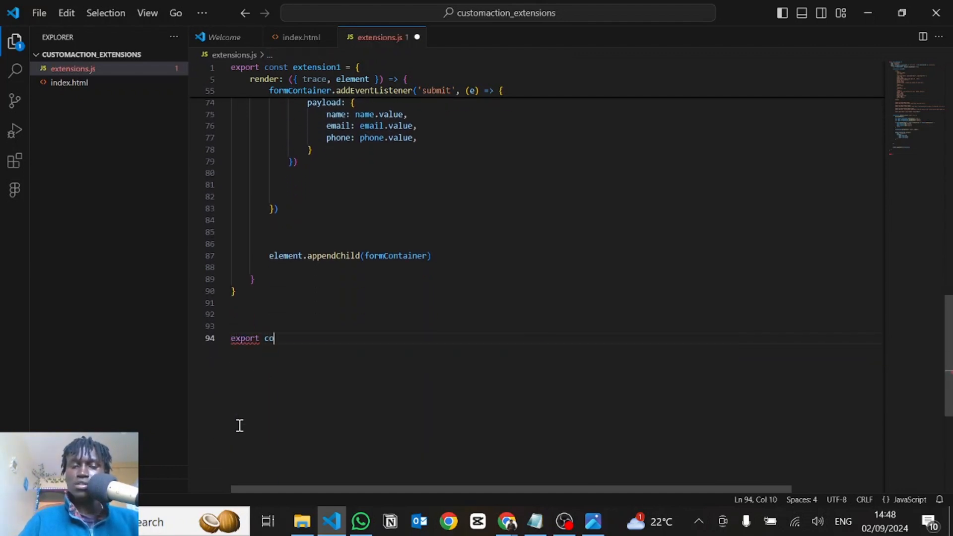
type("nst extension2")
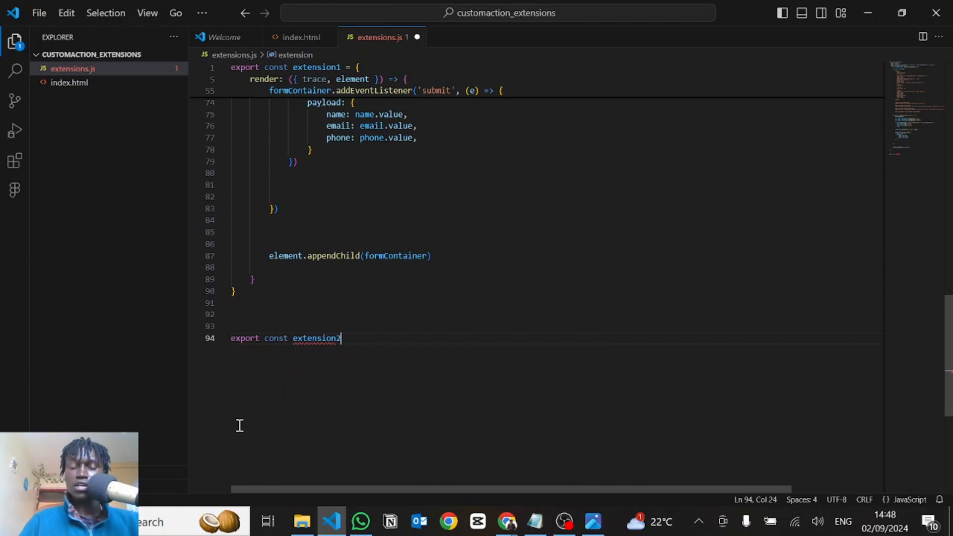
type(" = {")
key("Return")
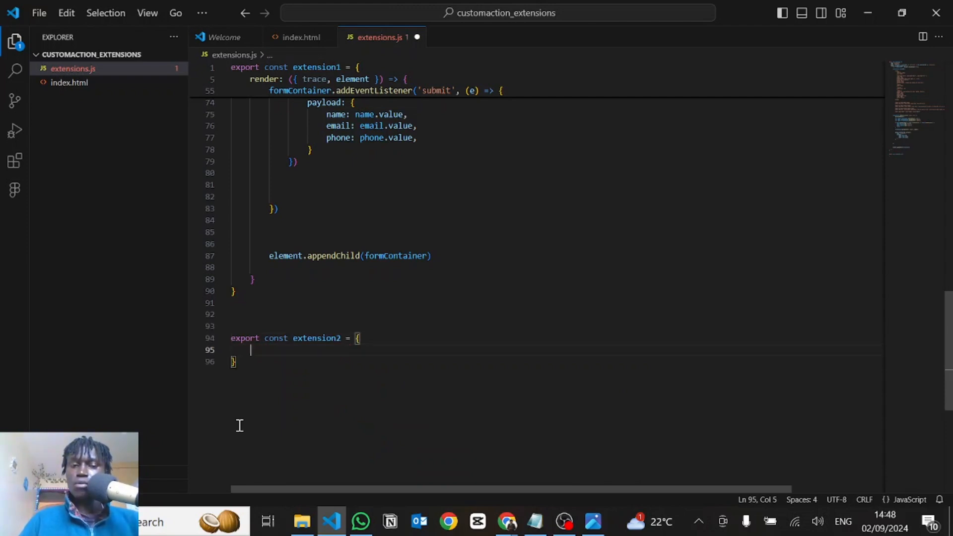
Give extension2 the properties name: "extension2" and type: "effect"
type("name: ")
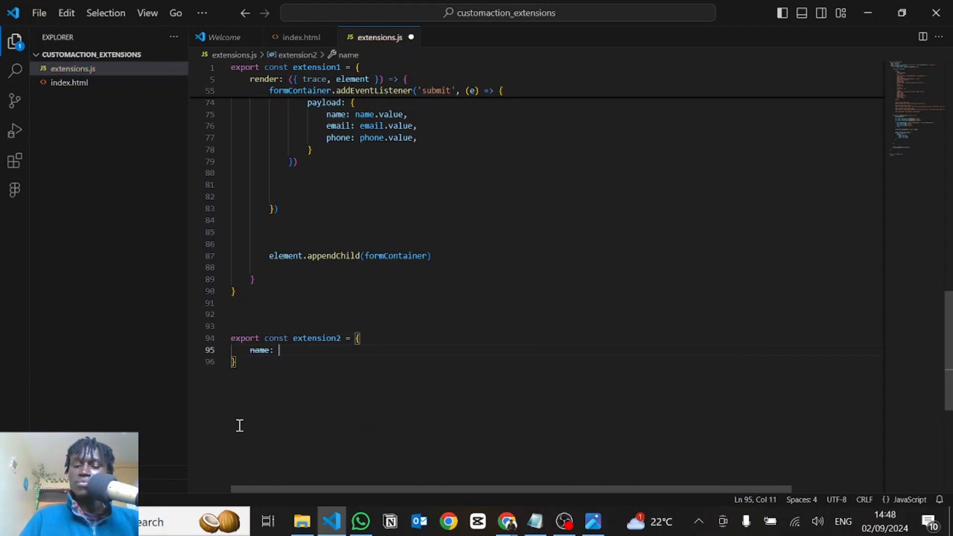
type("\"extensi")
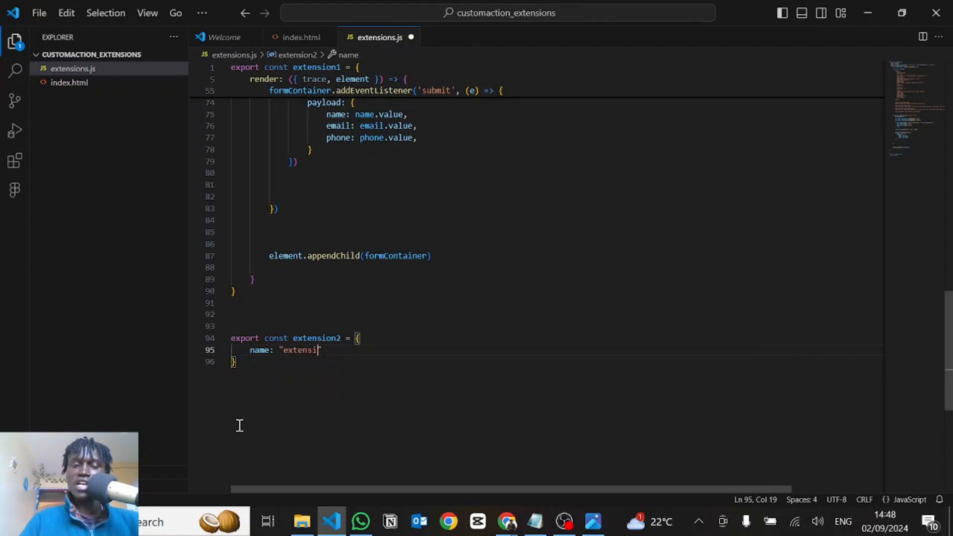
type("on2\",")
key("Return")
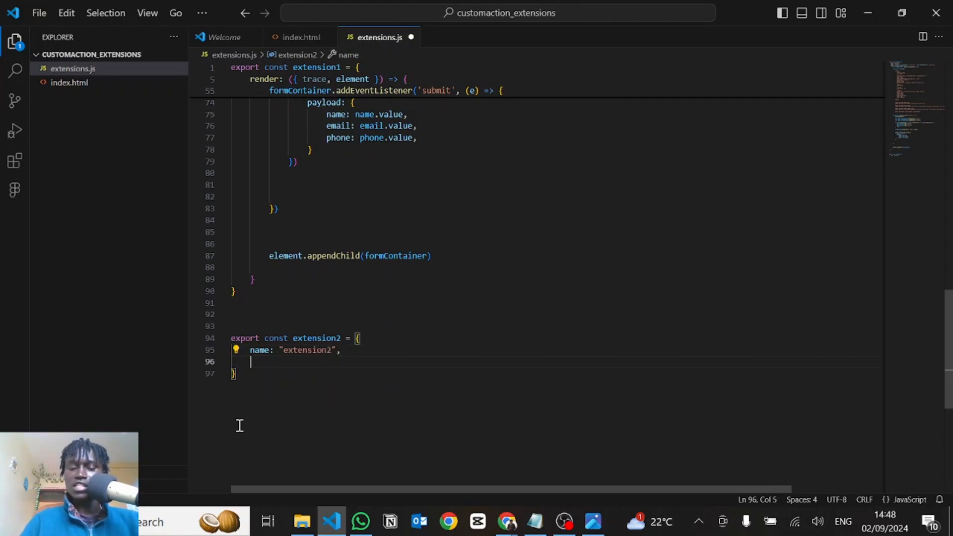
type("type:")
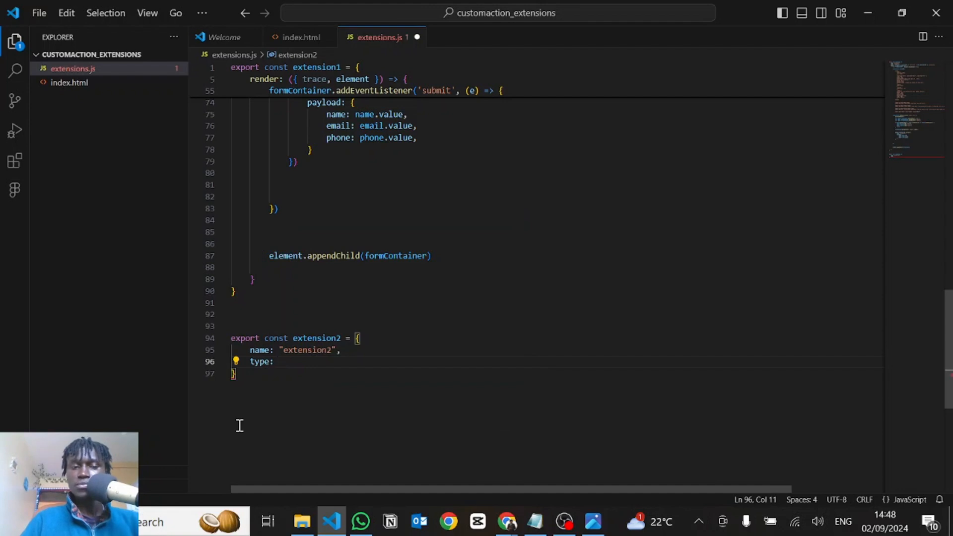
type("\"effe")
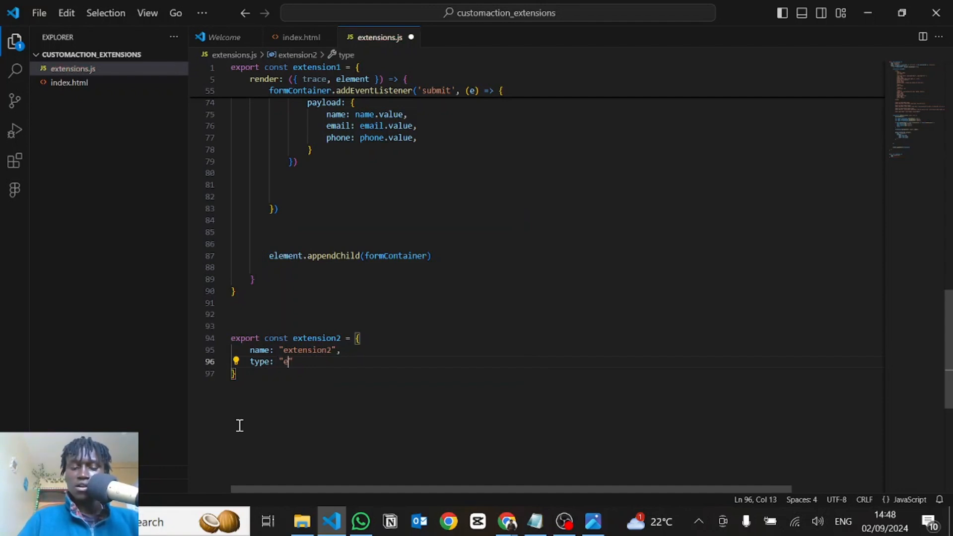
type("ct\",")
key("Return")
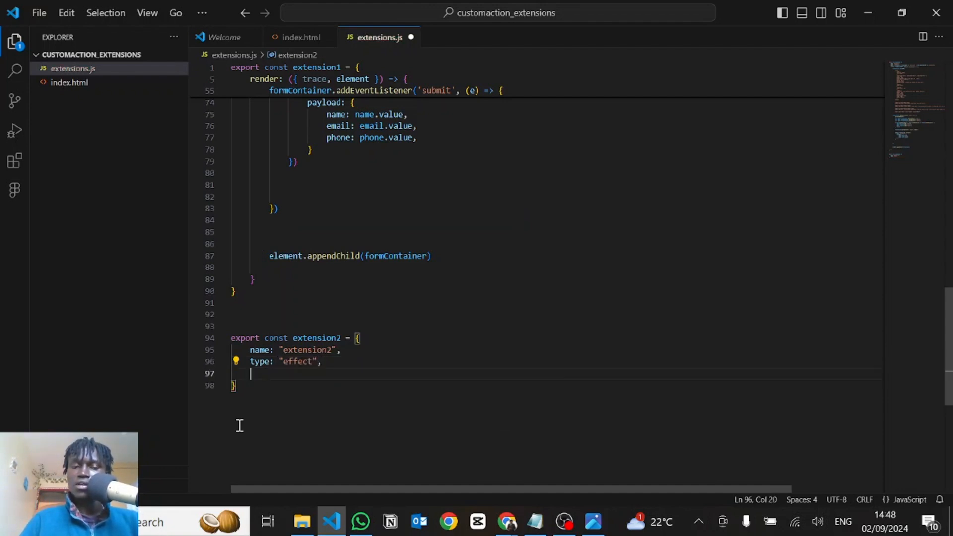
Add a match function to extension2 that takes {trace} and checks trace.type === "extension2"
type("match")
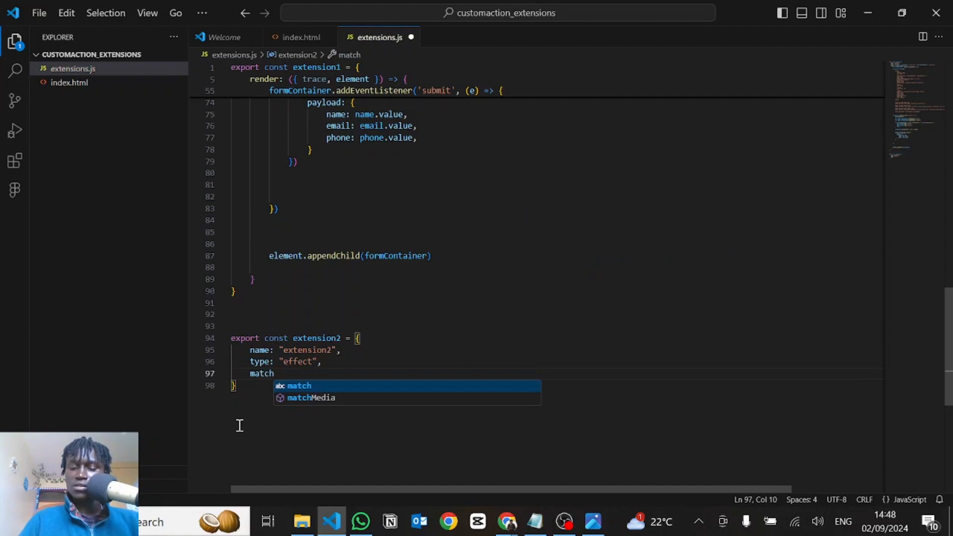
type(": ({trace")
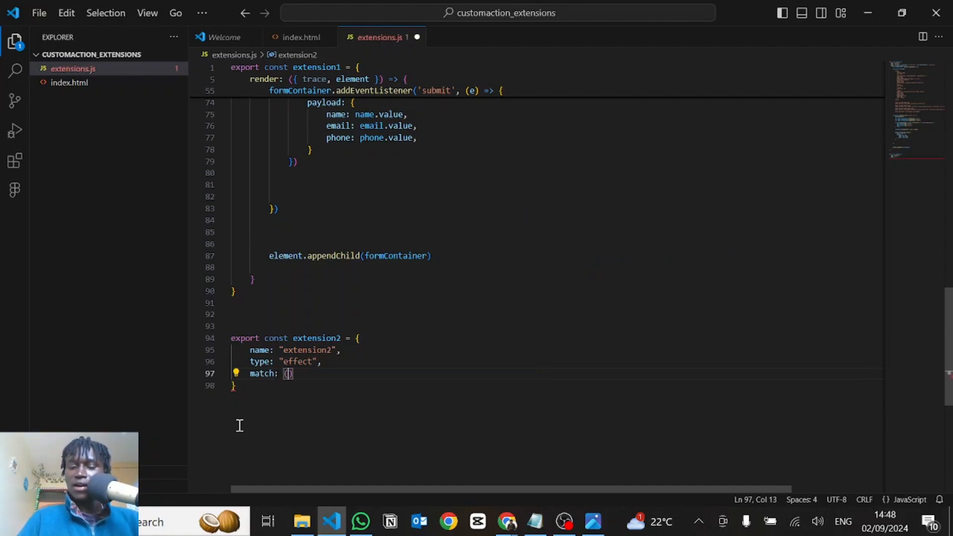
type("})")
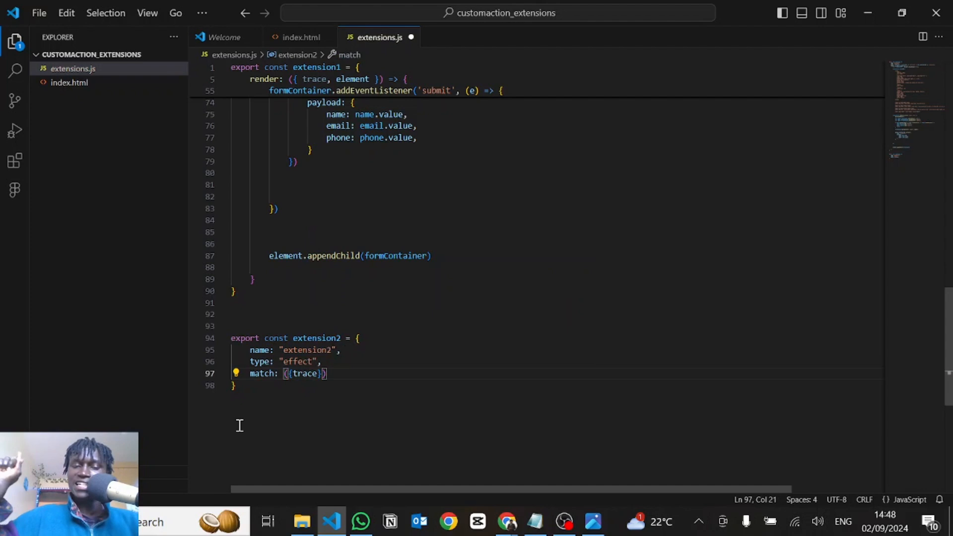
type(" => trace.")
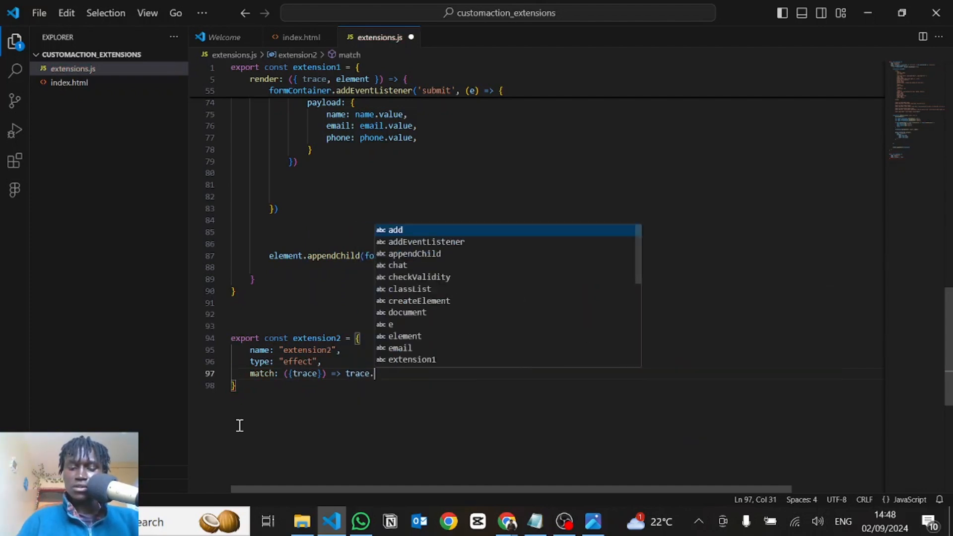
type("type ===")
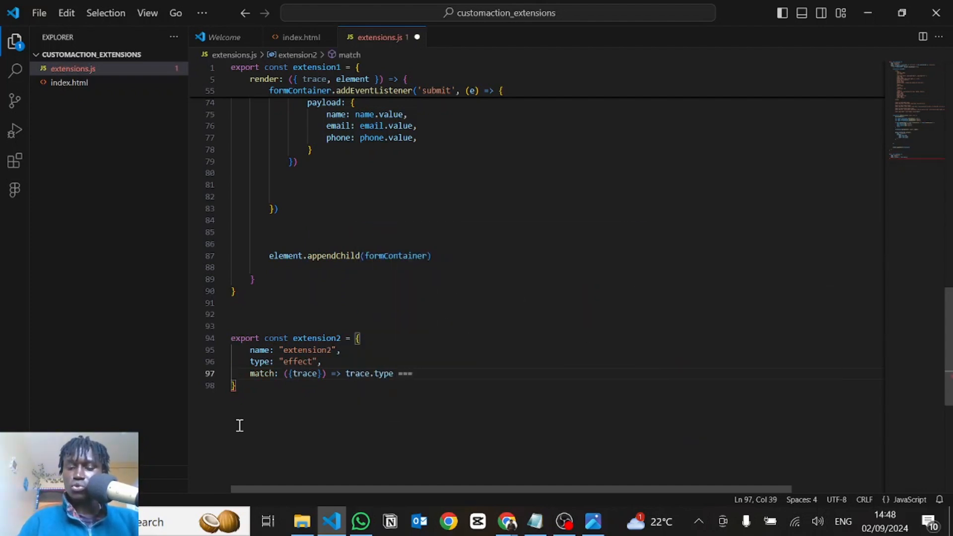
type(" \"extension2")
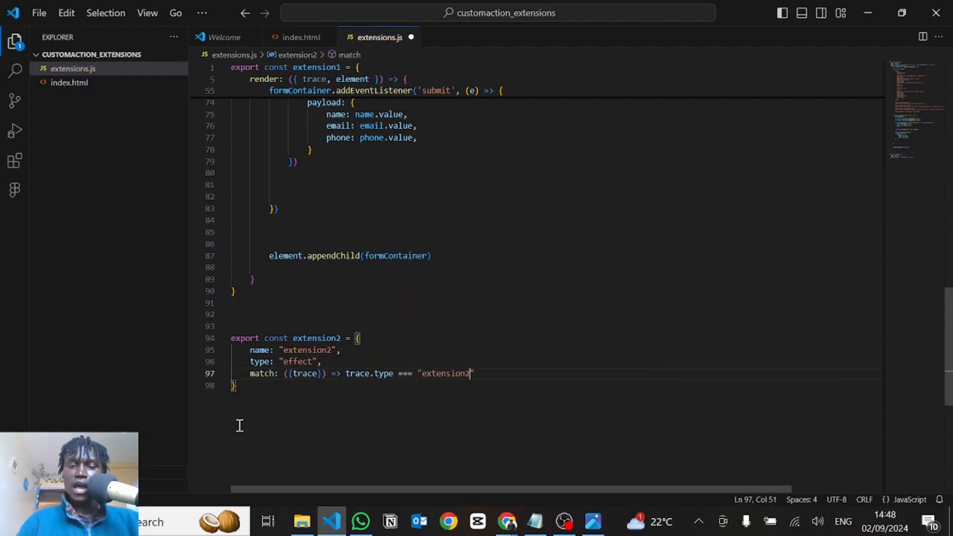
Compare the "extension2" string in the match function with the custom action's name in Voiceflow, dismissing the publish notice
double_click(447, 372)
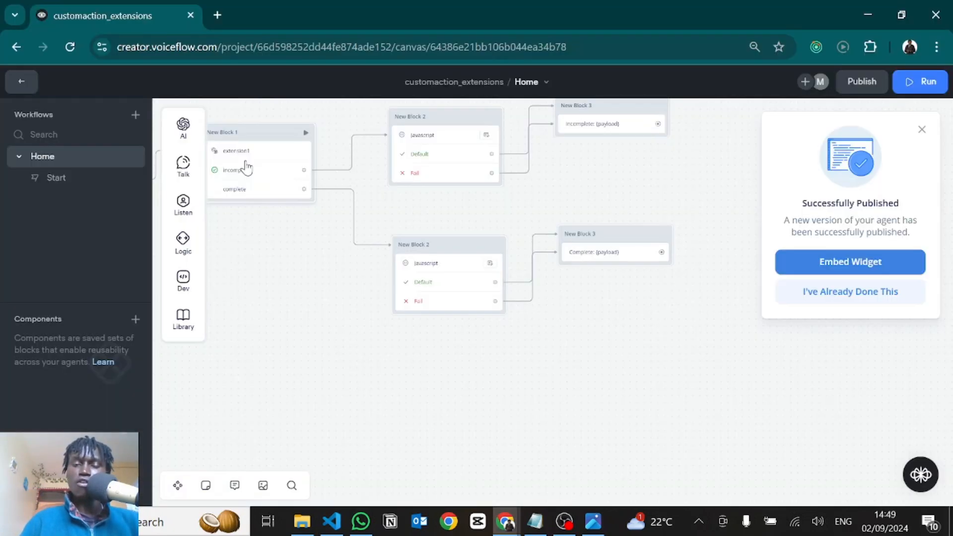
left_click(245, 164)
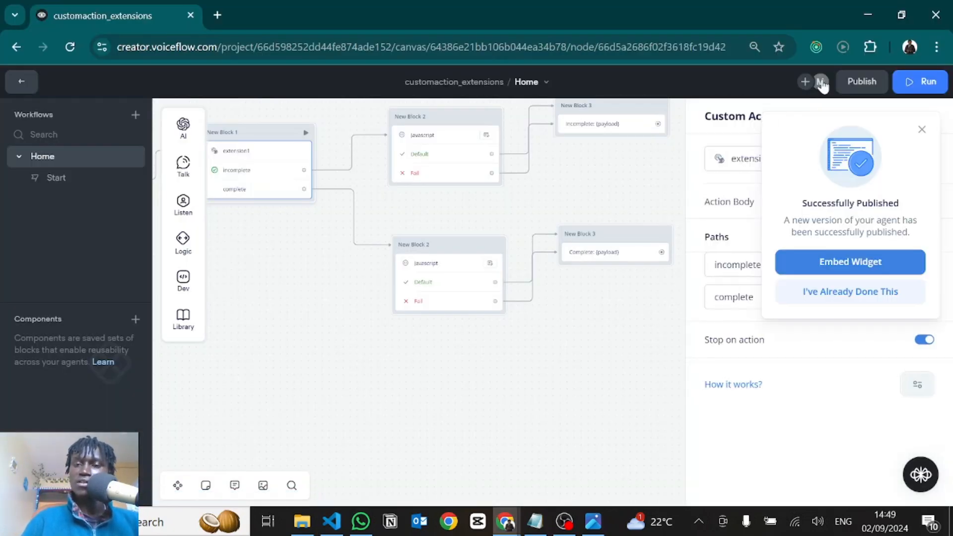
left_click(922, 130)
double_click(758, 159)
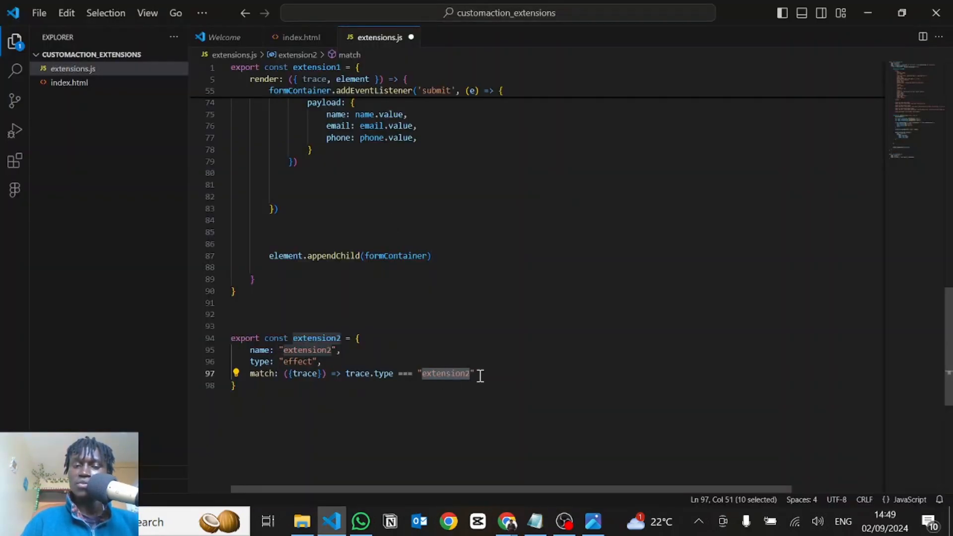
Back in VS Code, extend extension2's match condition with || trace.payload.name === "extension2" and a trailing comma
left_click(481, 375)
type("||")
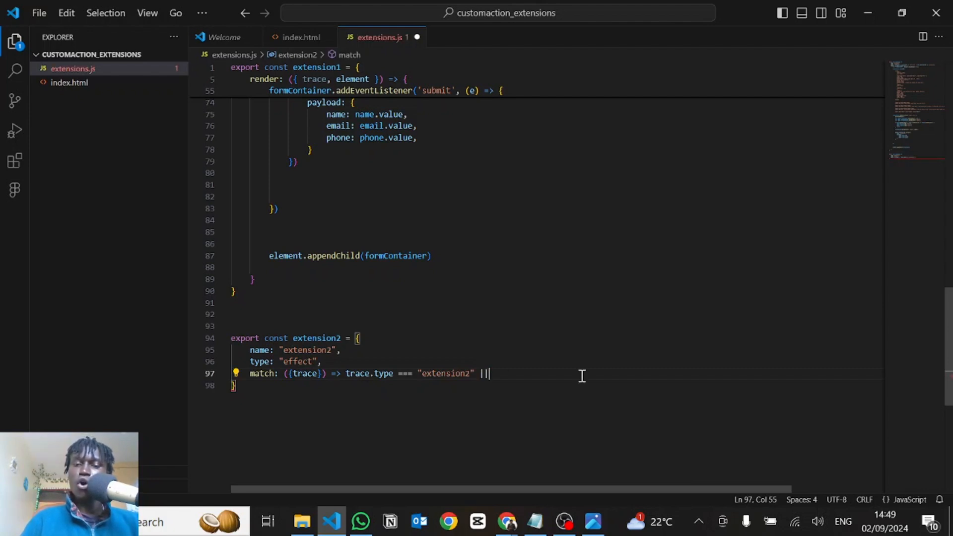
type(" trace.")
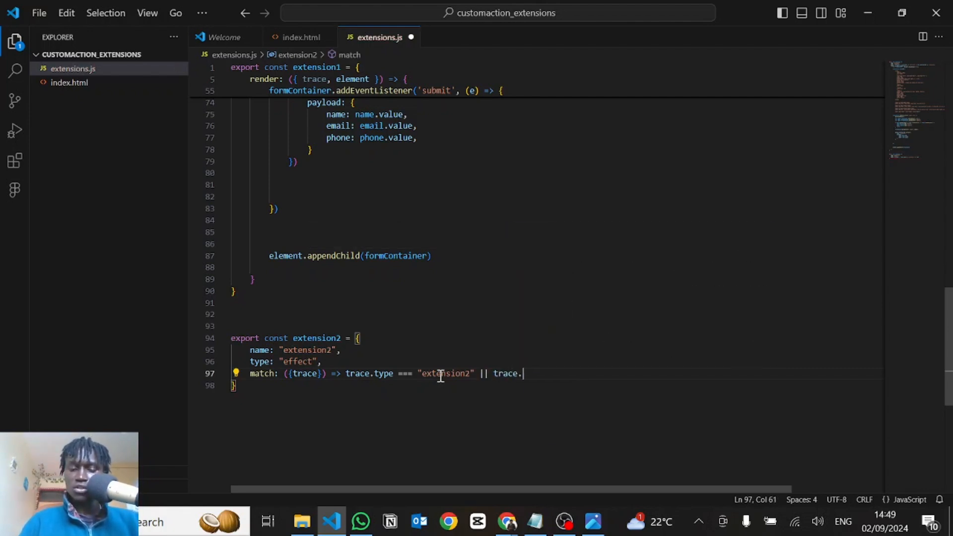
type("payload.name =")
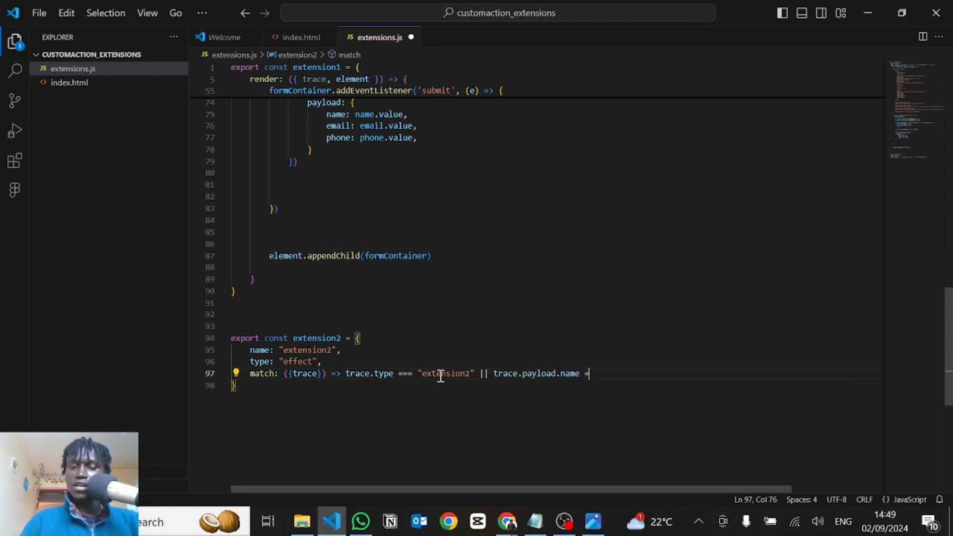
type("== \"exte")
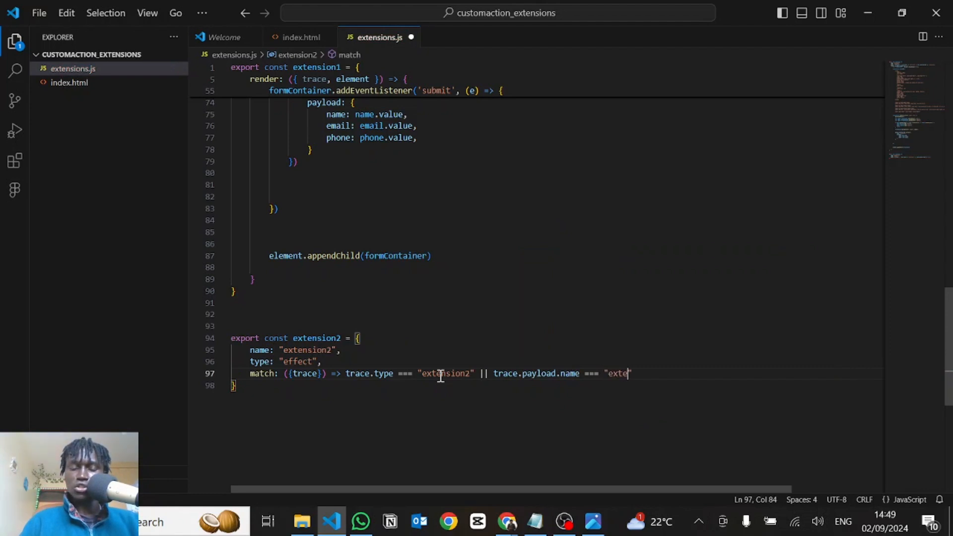
type("nsion2")
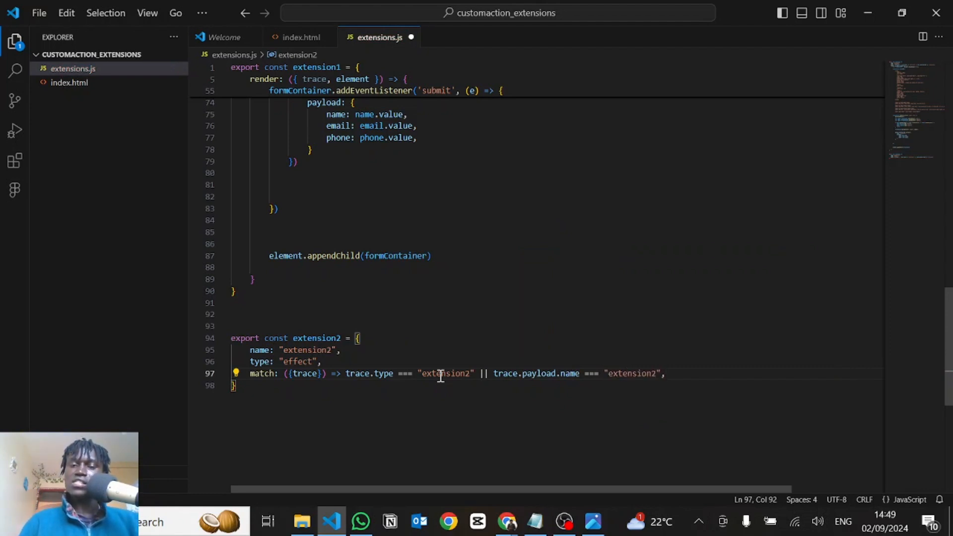
scroll(467, 352, "down", 1)
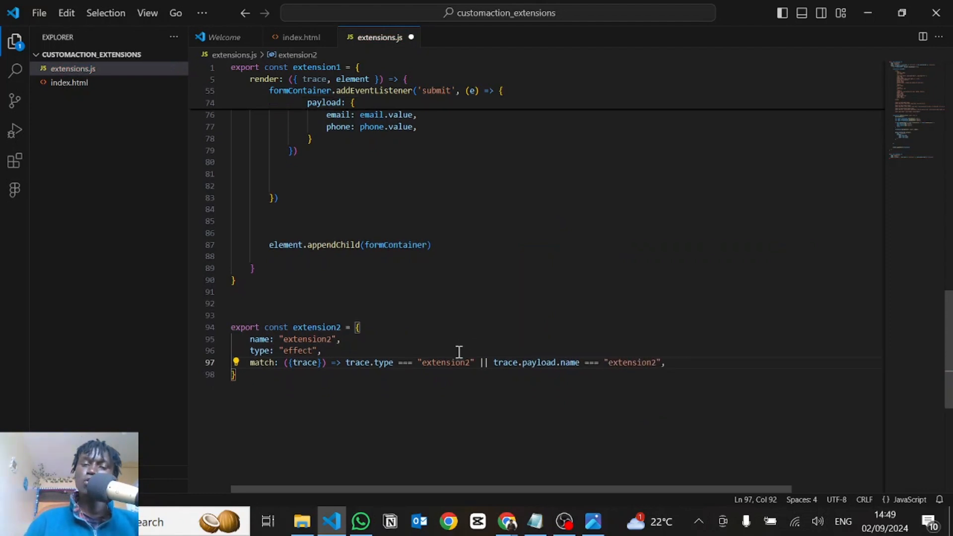
Add an effect function to extension2 that takes {trace} and has an empty body: effect: ({trace}) => { }
key("Return")
type("e")
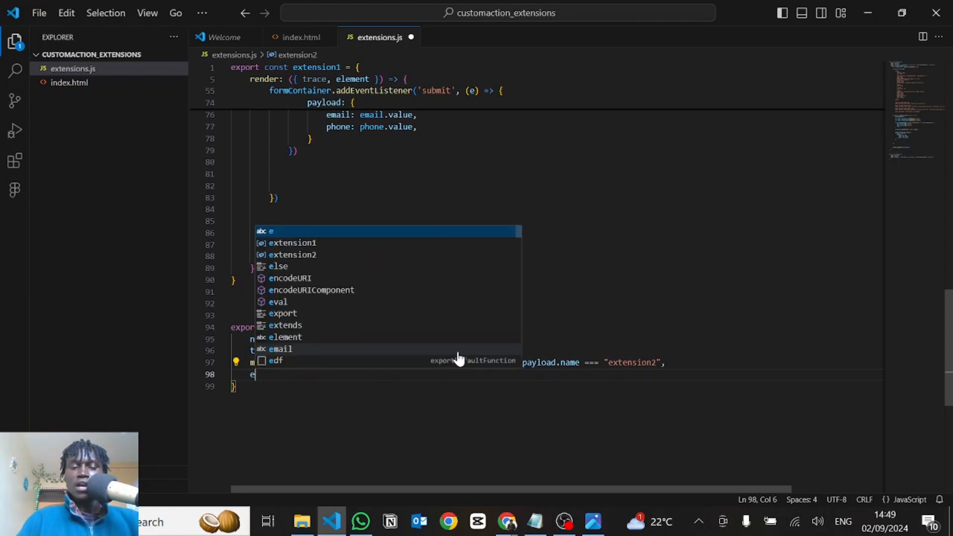
type("ffect")
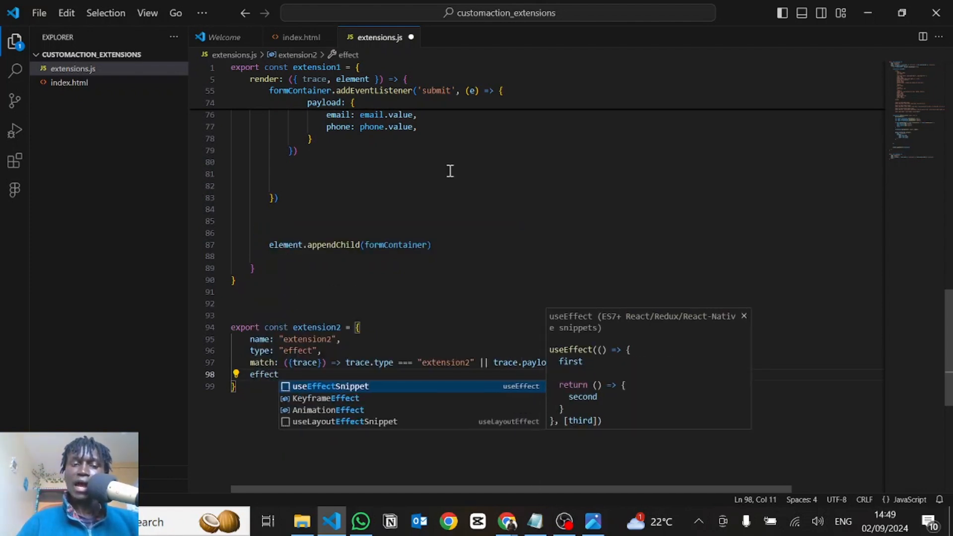
left_click_drag(369, 270, 270, 176)
scroll(270, 175, "down", 6)
left_click(280, 232)
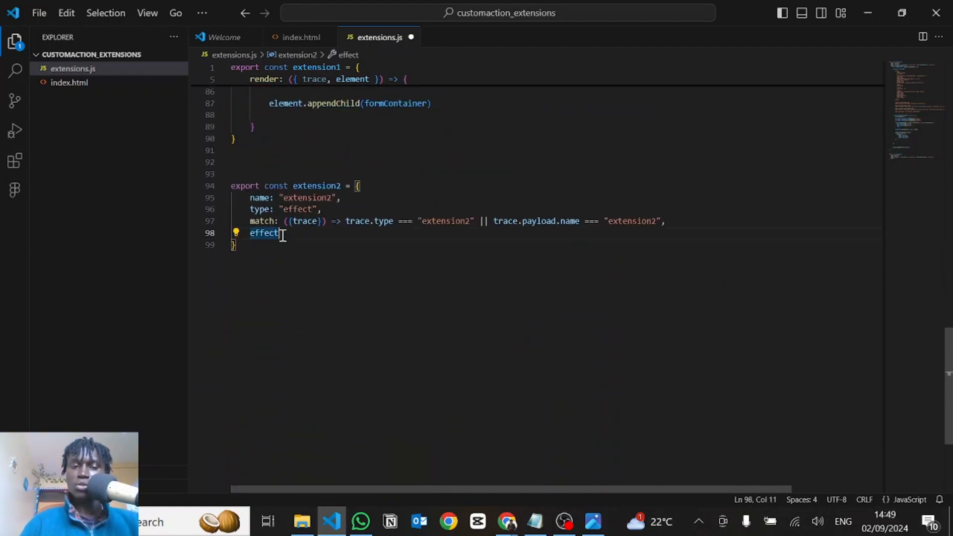
type(": ({")
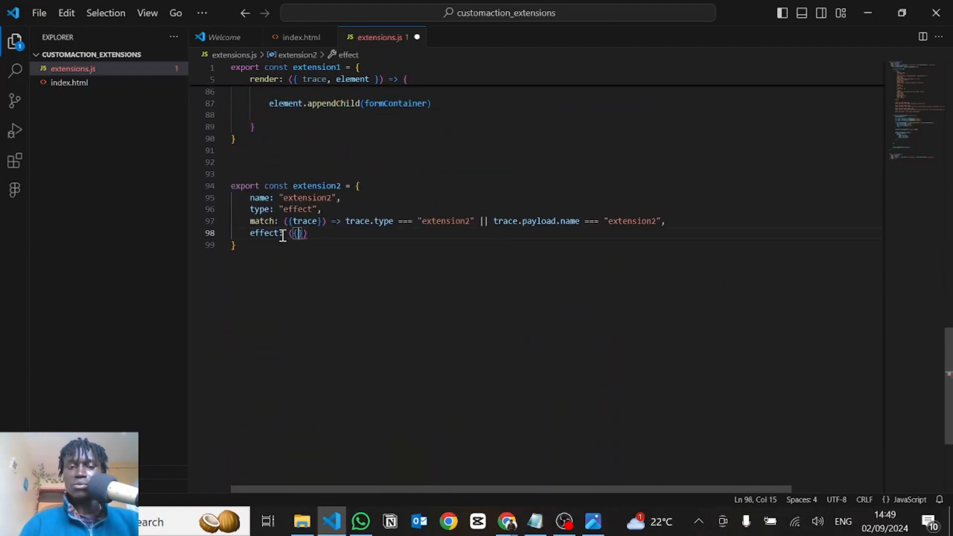
type("trace}) => ")
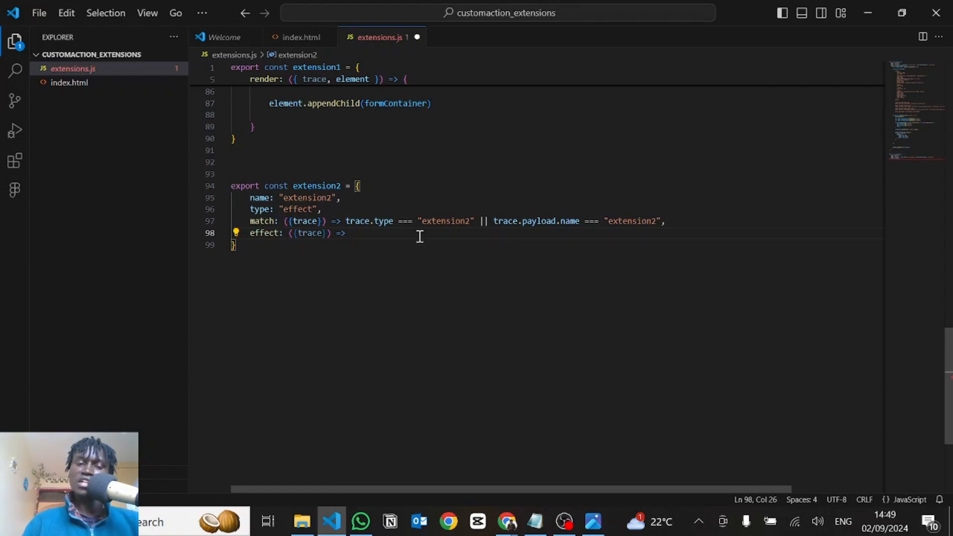
type("{")
key("Return")
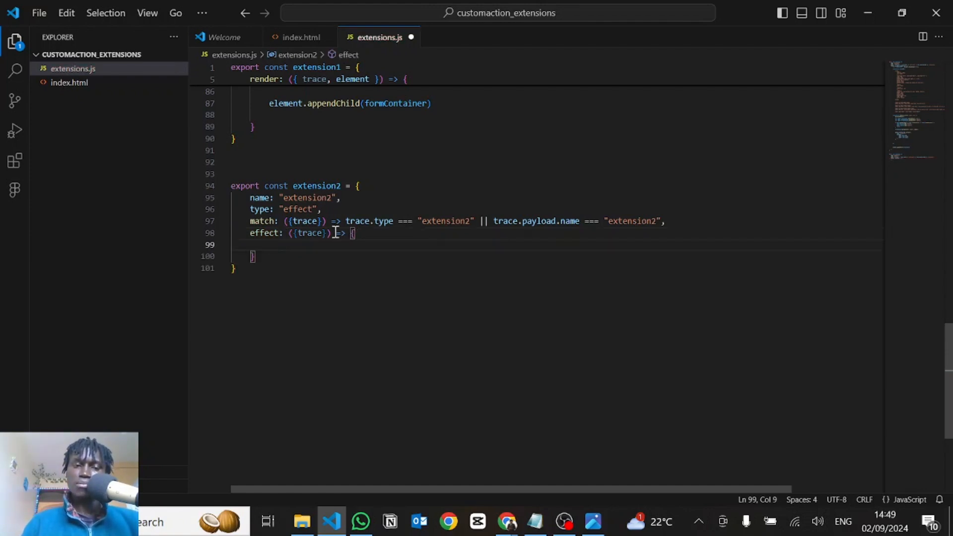
Compare the trace parameter in extension2's effect function with the one in extension1's render function
scroll(292, 318, "up", 2)
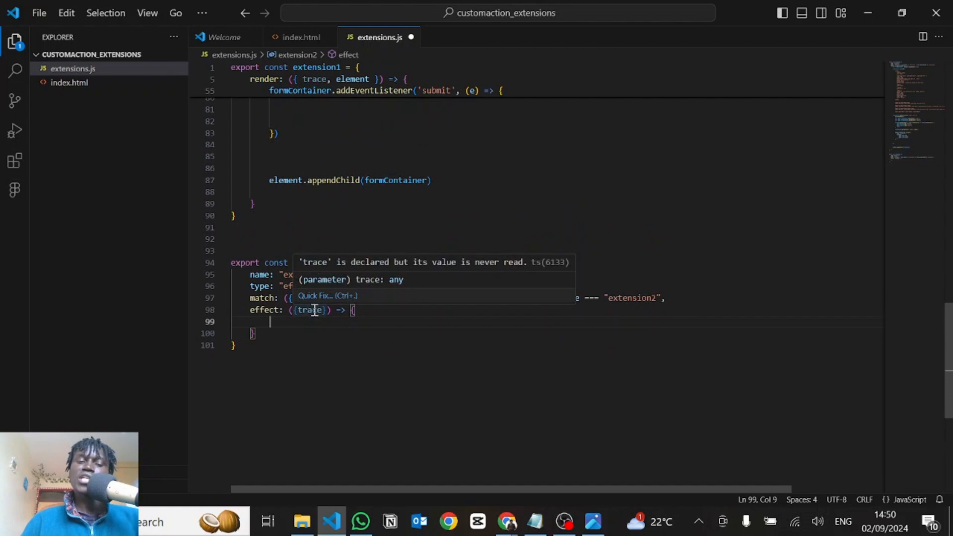
double_click(306, 309)
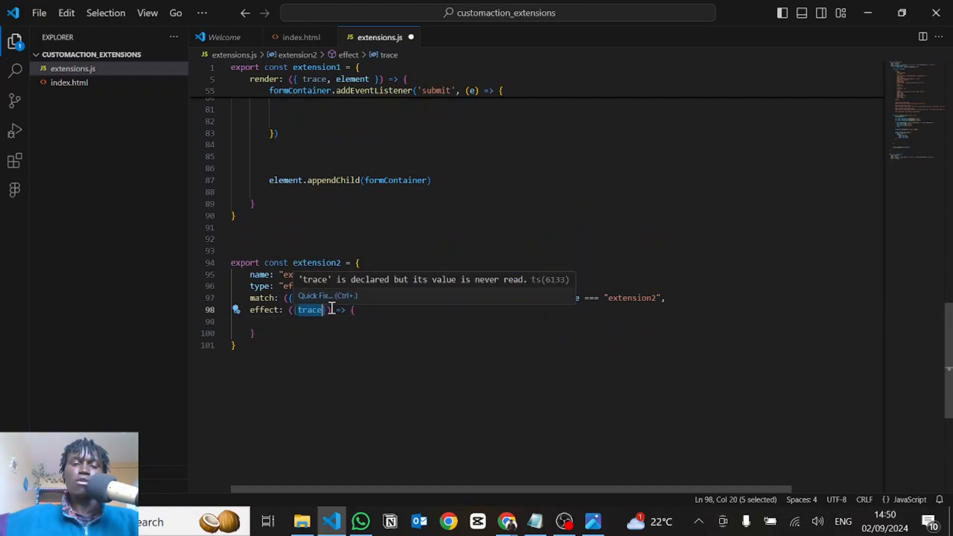
left_click(319, 333)
scroll(319, 333, "up", 10)
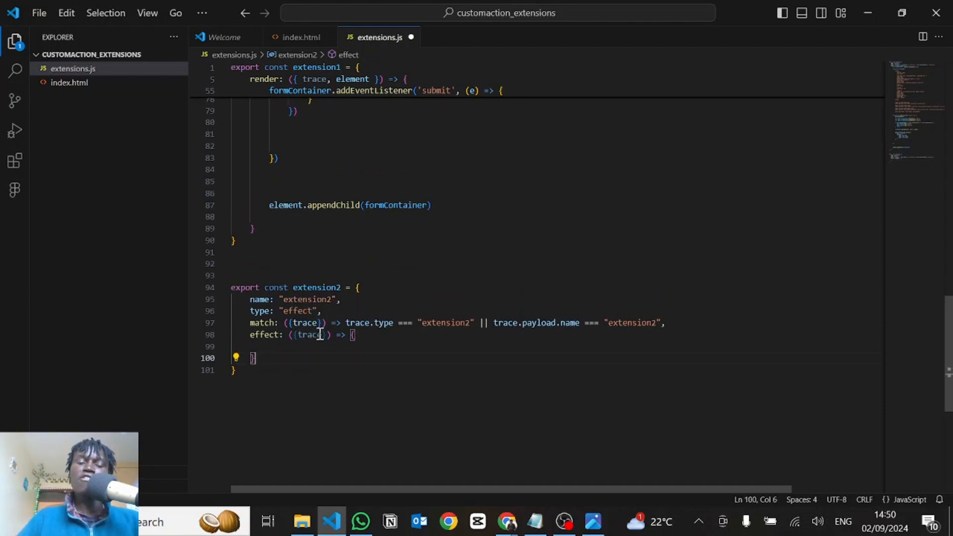
scroll(330, 184, "up", 15)
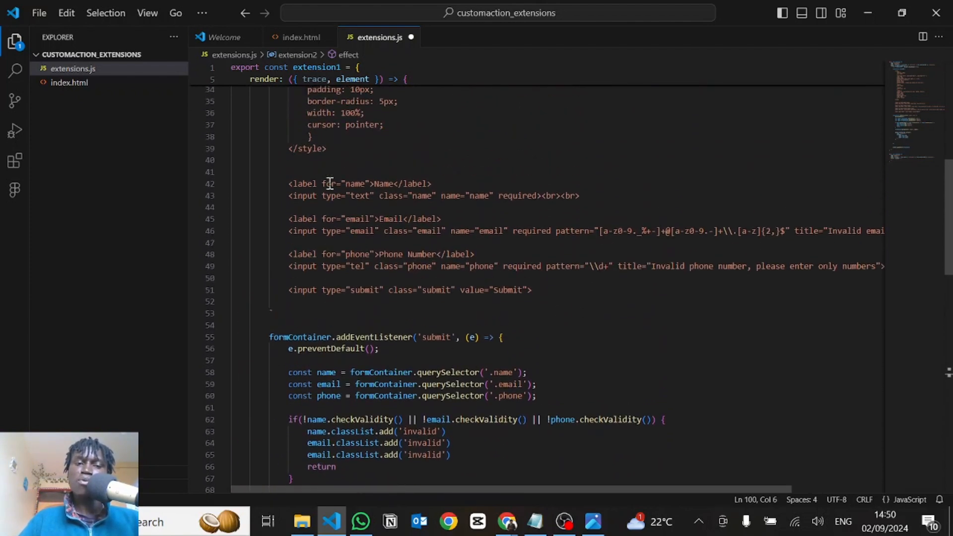
scroll(330, 184, "up", 2)
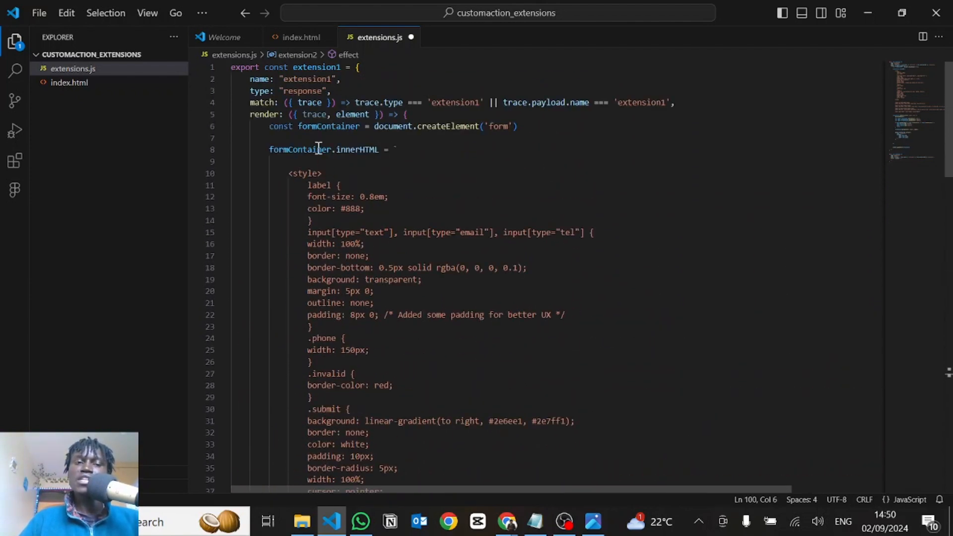
double_click(314, 115)
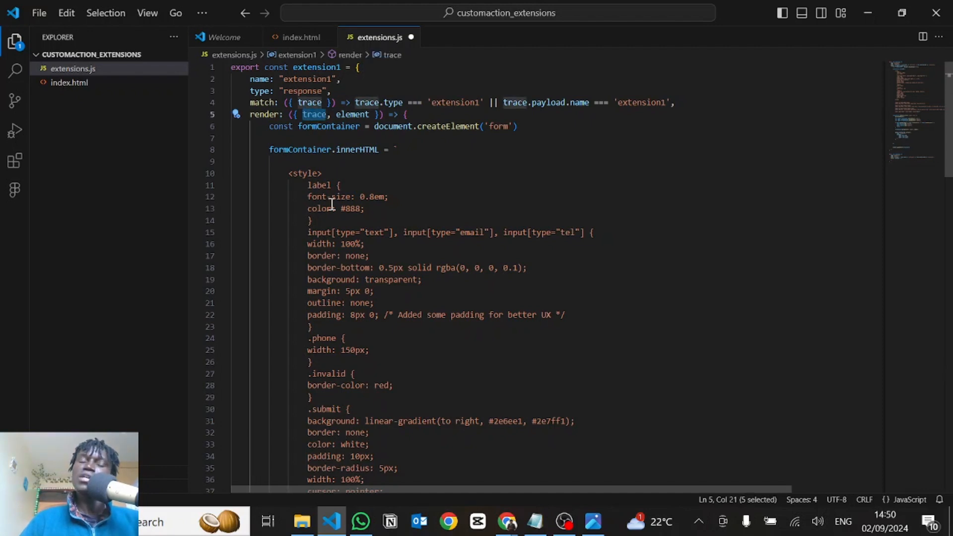
Review the body of extension1's render function, from the form styles and input fields through to the submit listener
scroll(329, 232, "down", 1)
scroll(318, 223, "down", 1)
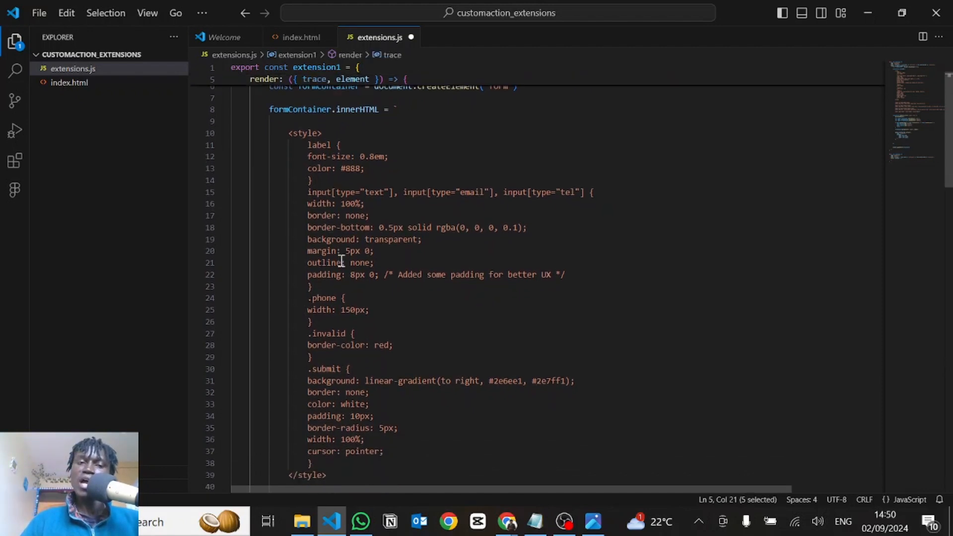
scroll(319, 251, "up", 2)
scroll(426, 287, "down", 1)
scroll(425, 289, "up", 2)
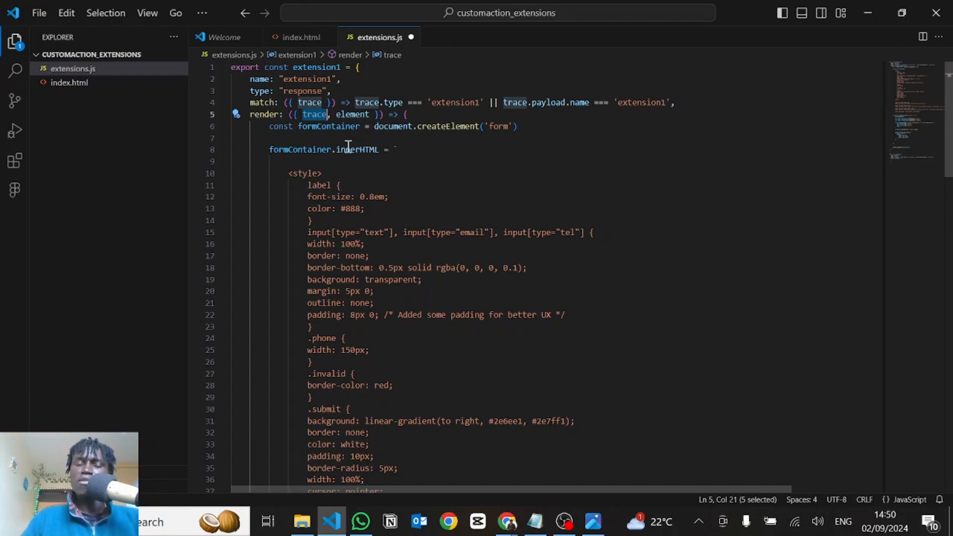
scroll(346, 149, "down", 13)
scroll(307, 406, "down", 8)
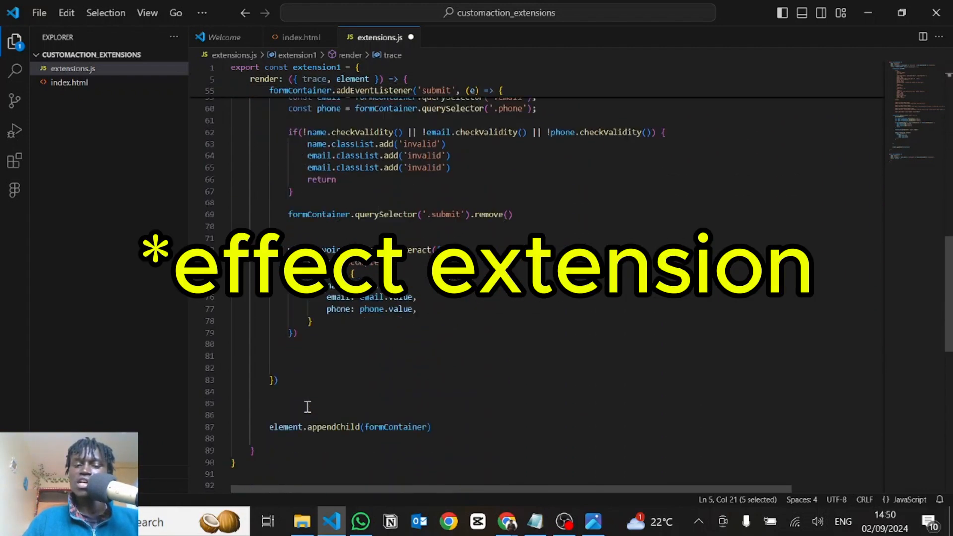
scroll(308, 406, "up", 17)
scroll(307, 406, "up", 5)
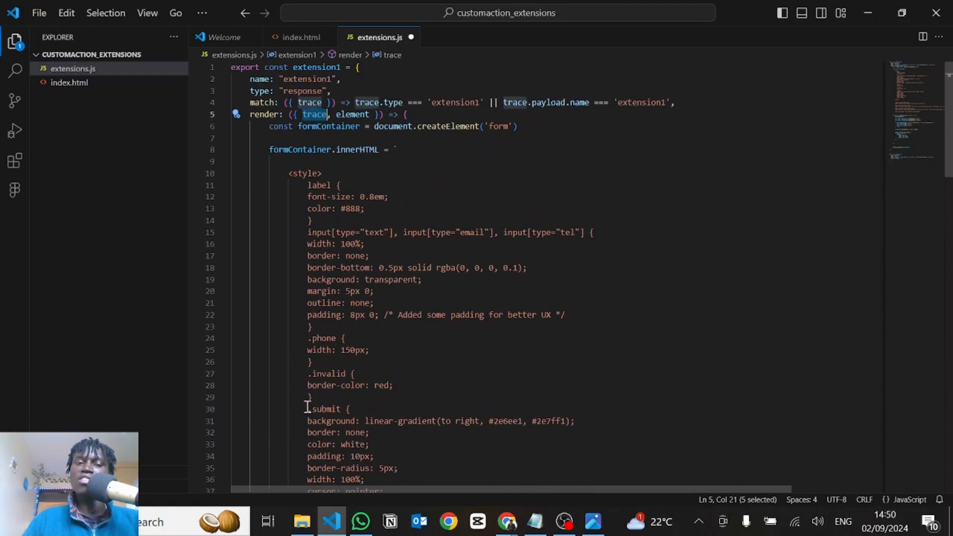
scroll(375, 213, "down", 2)
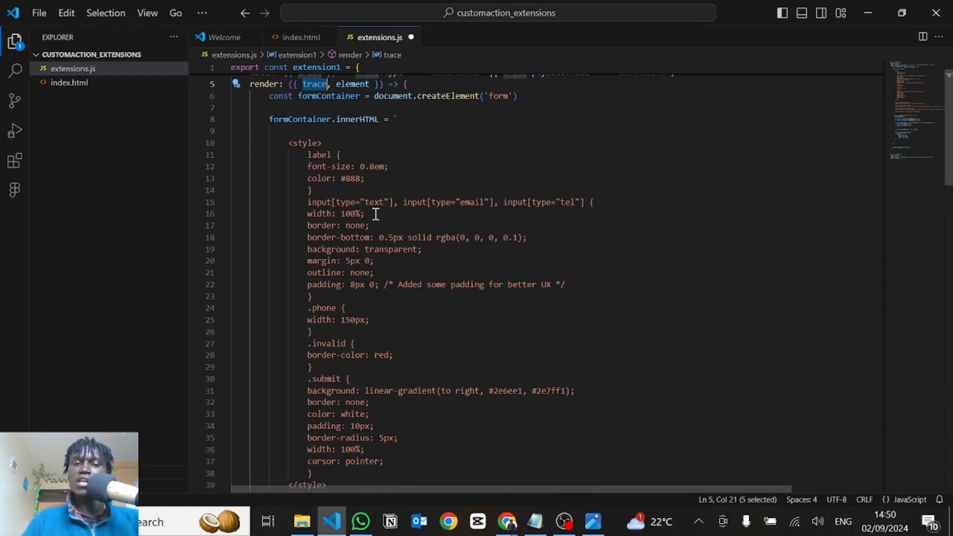
scroll(326, 234, "down", 8)
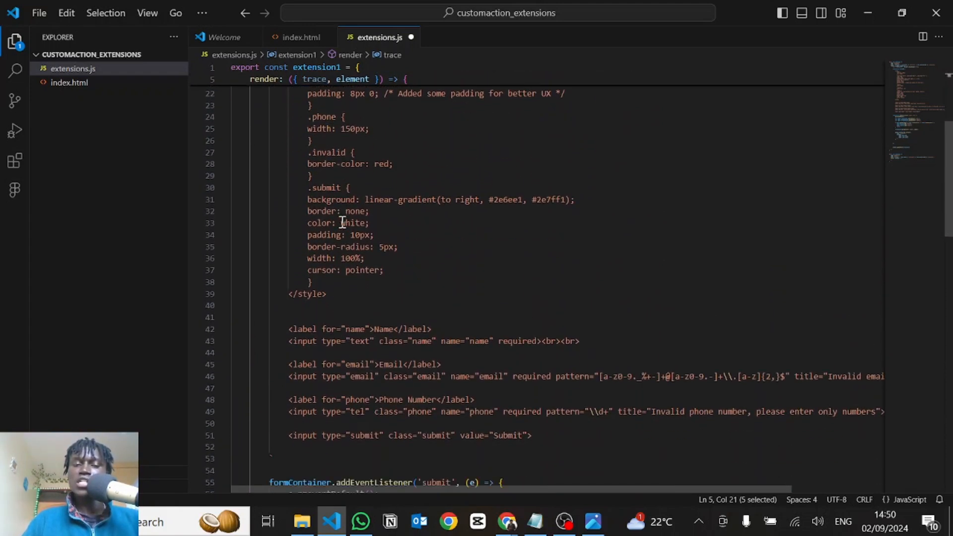
double_click(398, 237)
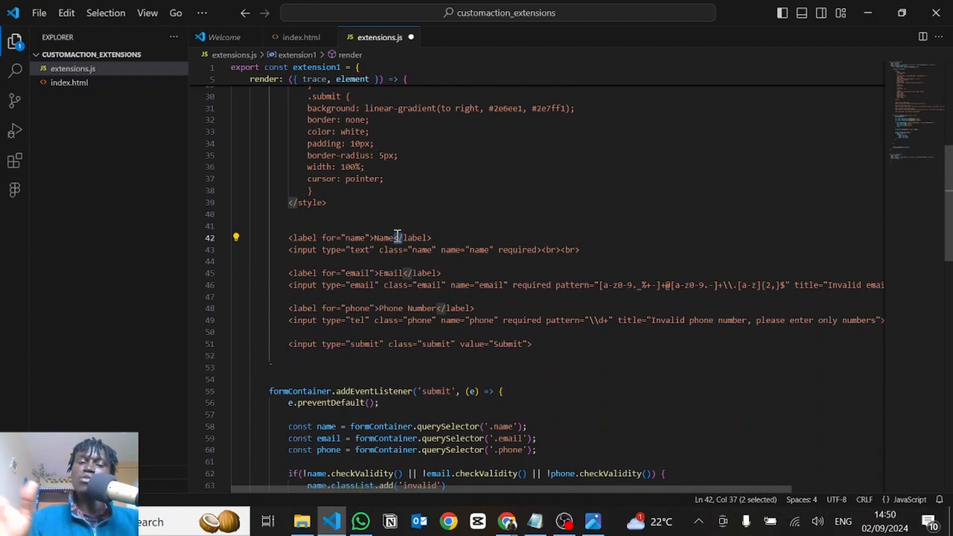
scroll(367, 228, "down", 4)
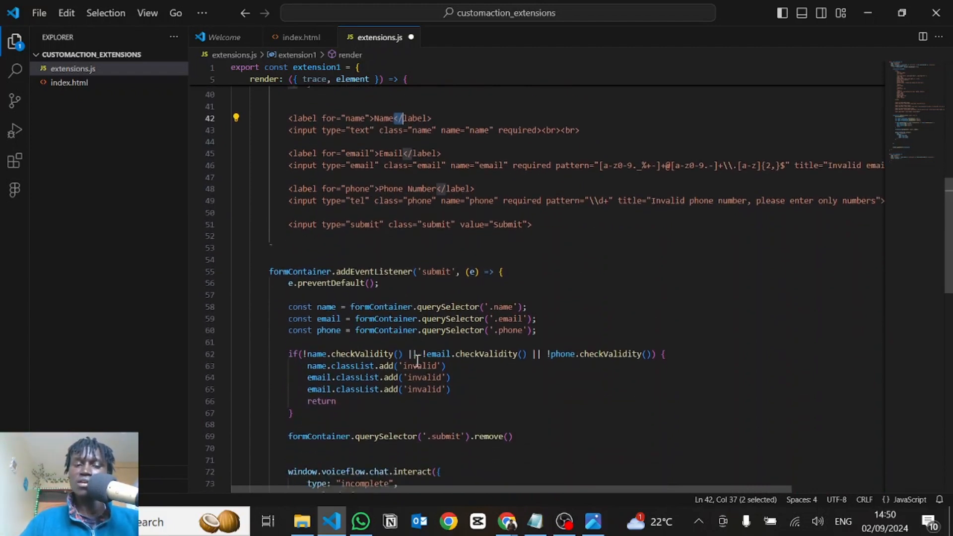
Below extension1's form markup, before the submit listener, declare const inputName = formContainer.querySelector
left_click(279, 217)
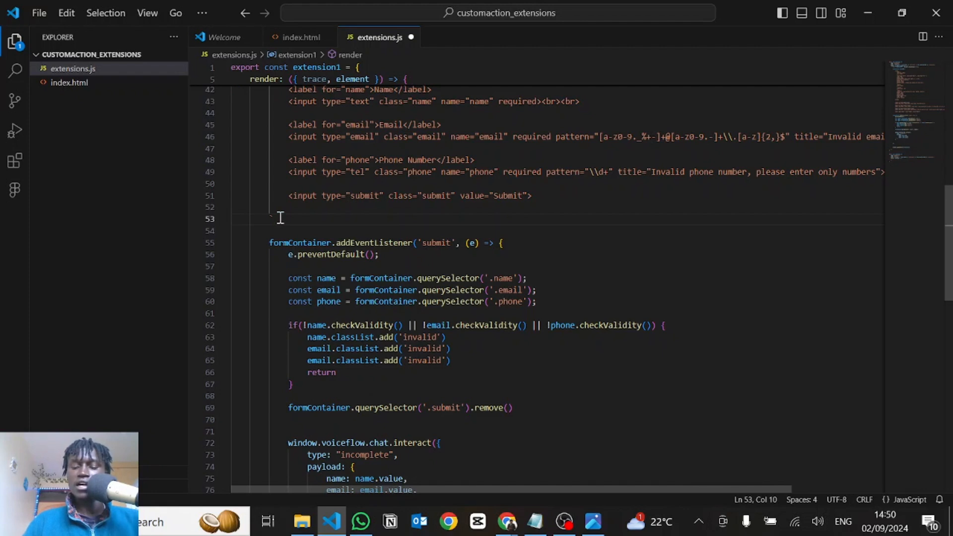
key("Return")
key("Return")
type("const in")
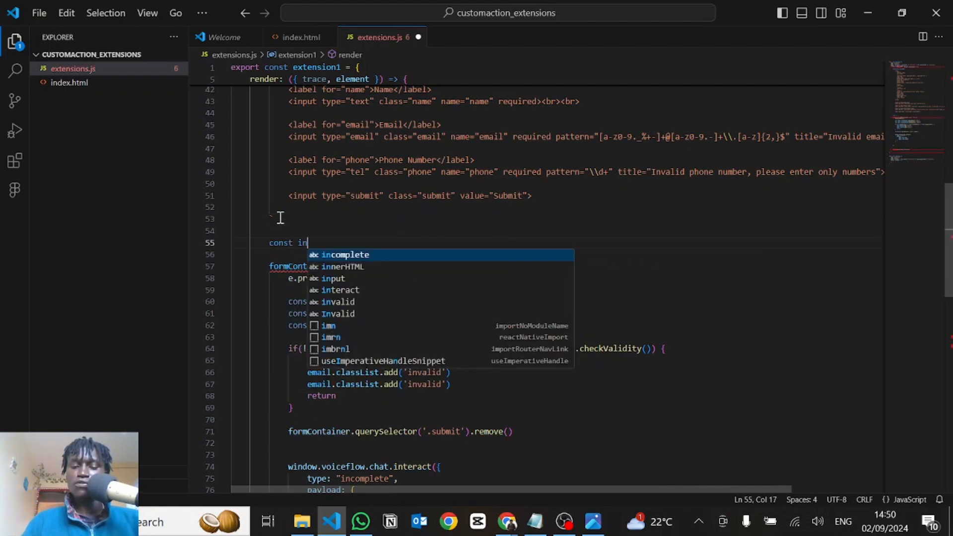
type("putName =")
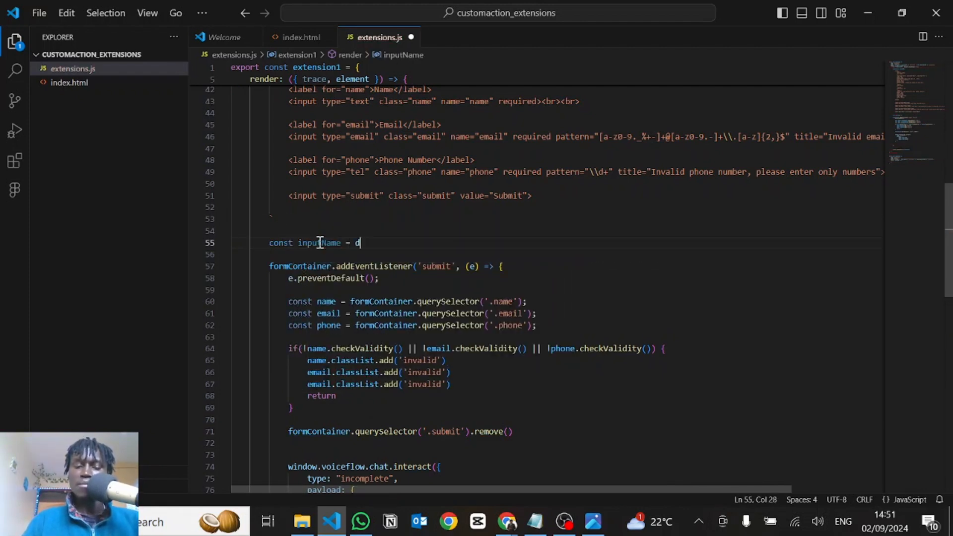
left_click(297, 267)
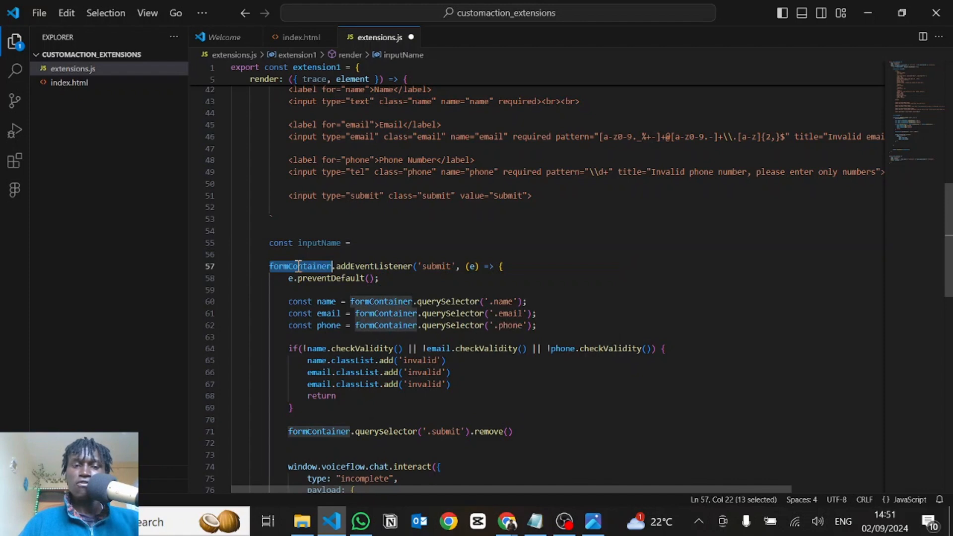
left_click(373, 247)
type("formContainer.que")
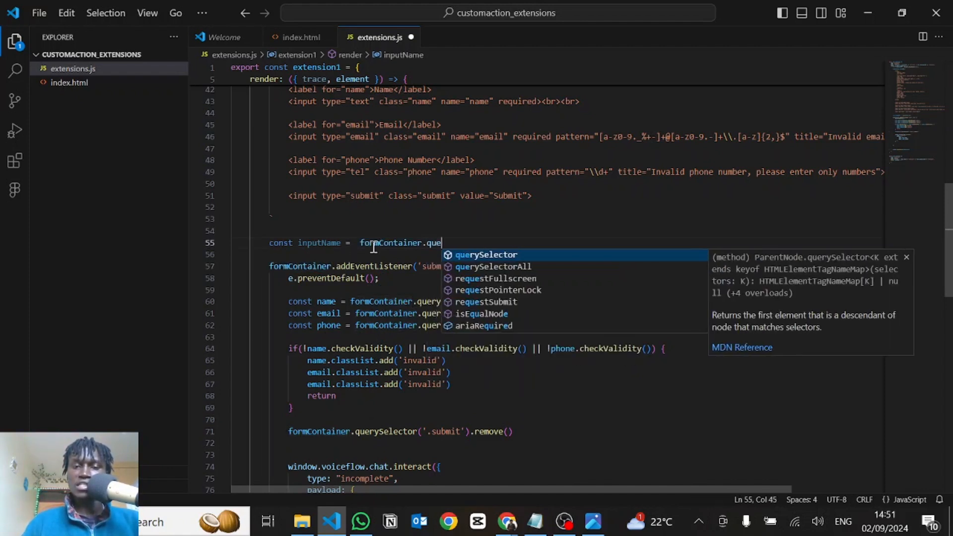
key("Return")
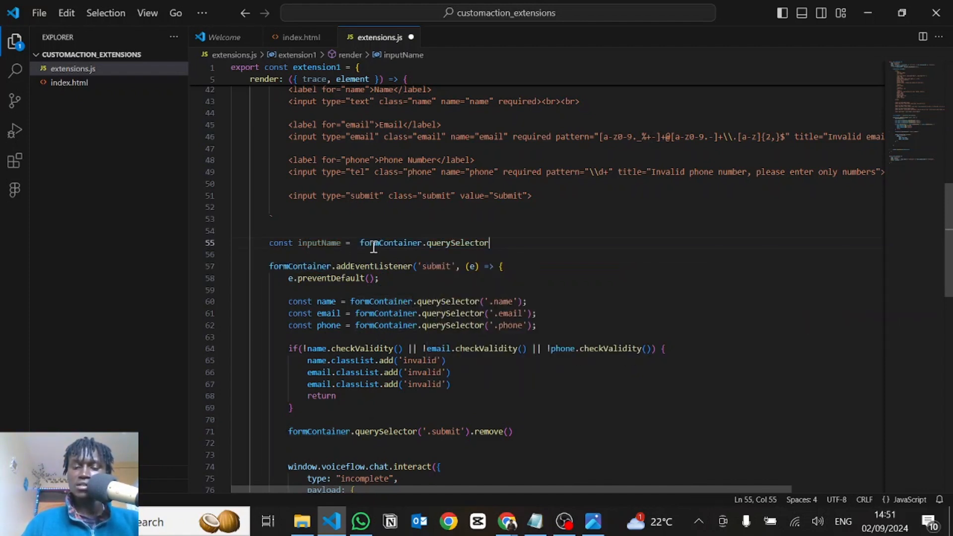
Complete the inputName query with ('name'), using the class name copied from the Name input
type("('")
scroll(322, 176, "up", 1)
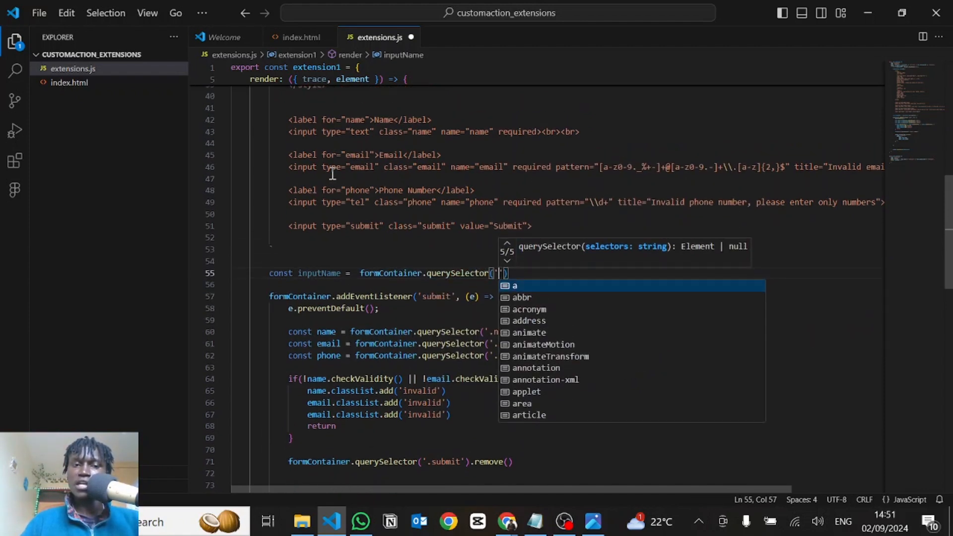
double_click(423, 132)
key("ctrl+c")
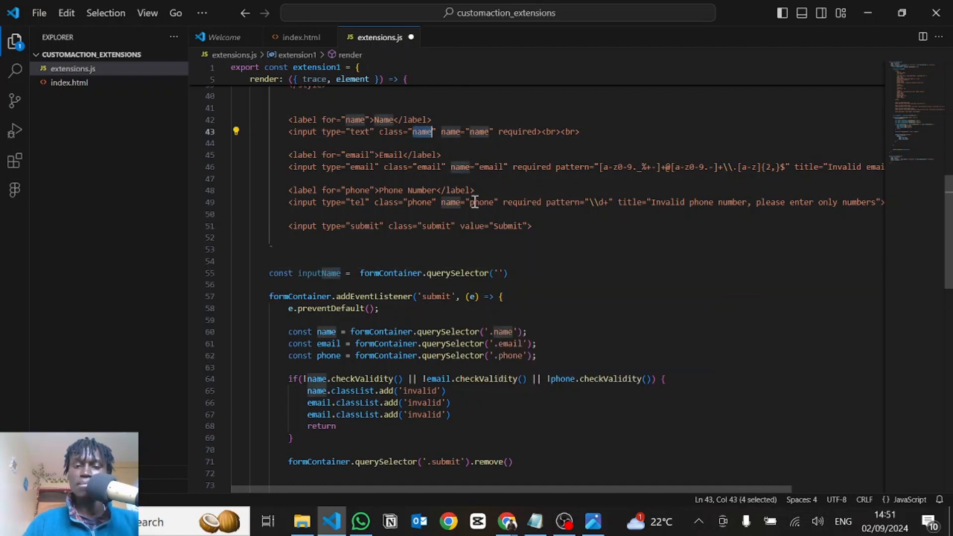
left_click(499, 273)
key("ctrl+v")
left_click(549, 275)
Add inputName.value = trace.payload.name on the line below the inputName declaration and save extensions.js
key("Return")
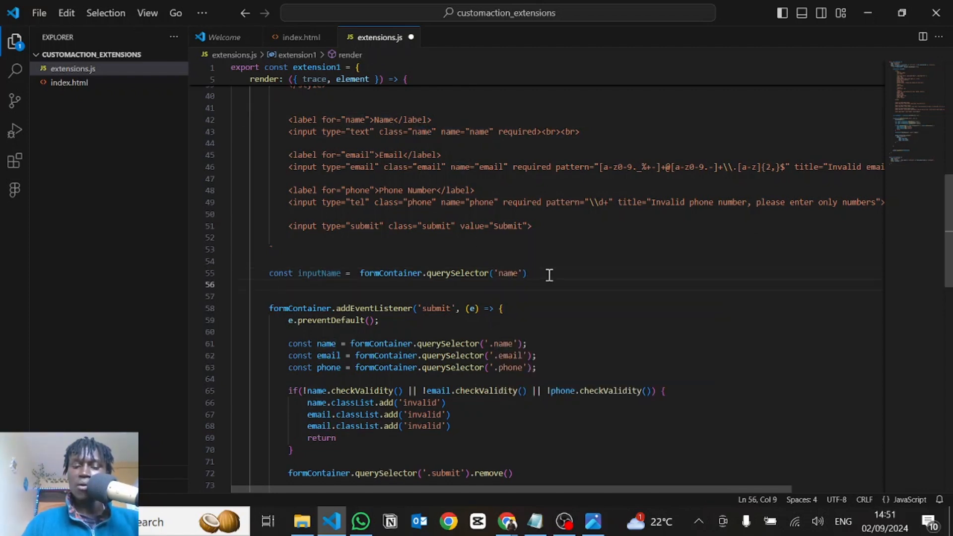
type("ino")
key("BackSpace")
type("p")
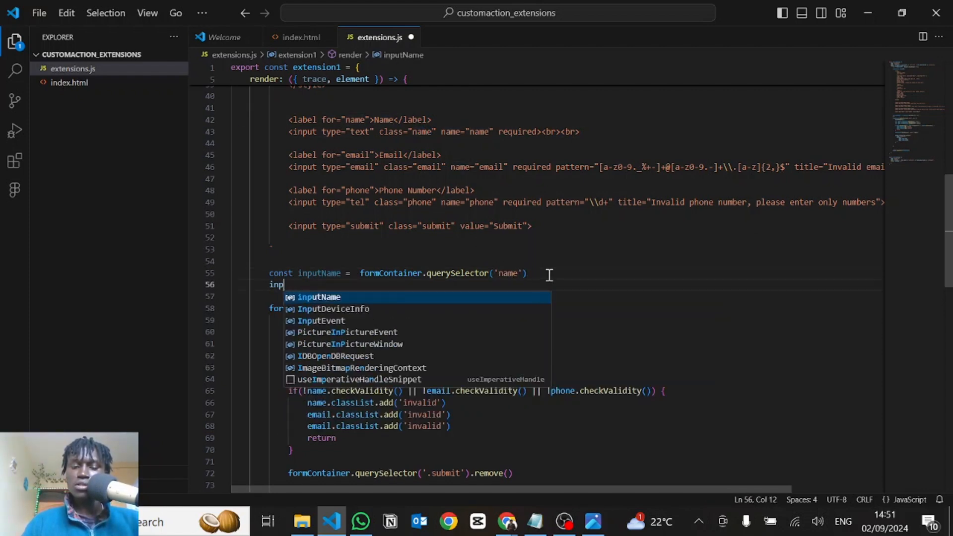
type("utName.val")
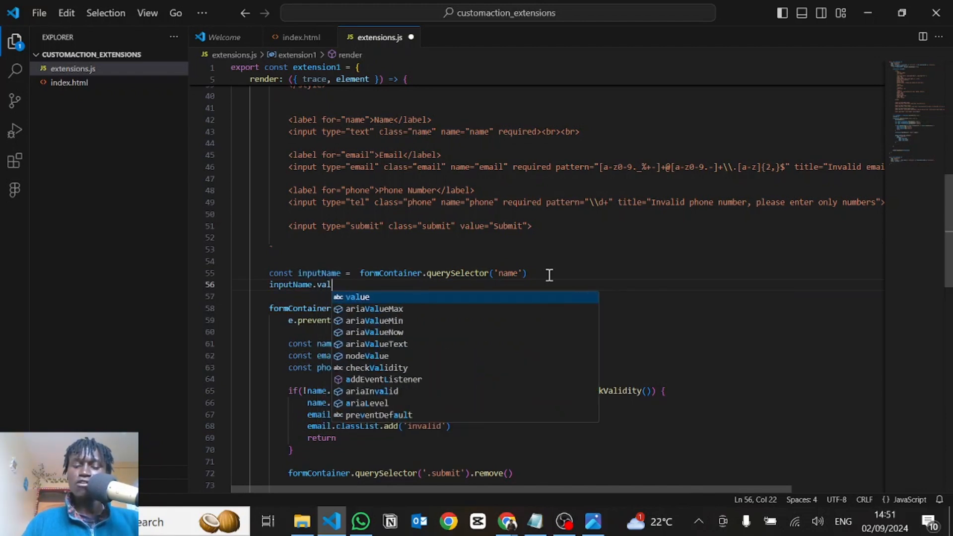
type("ue = ")
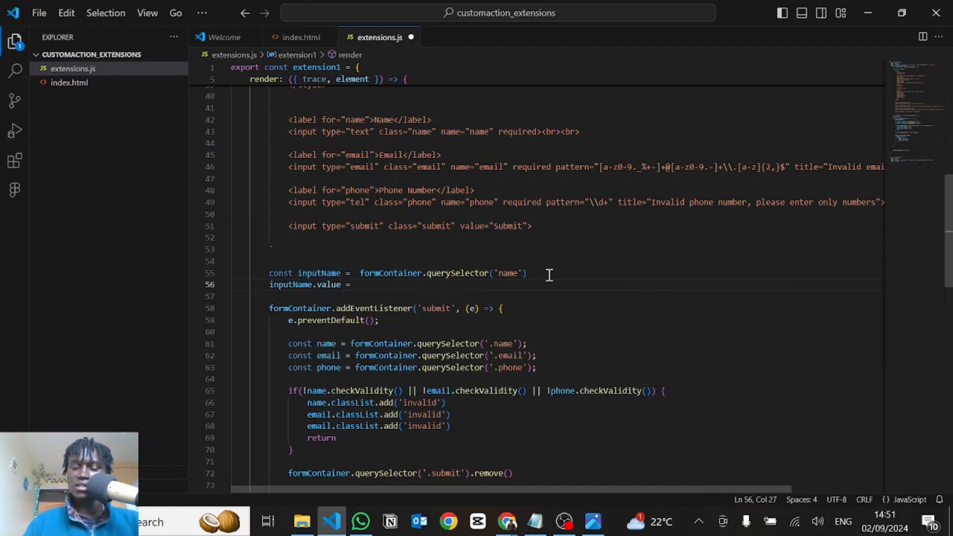
type("trace")
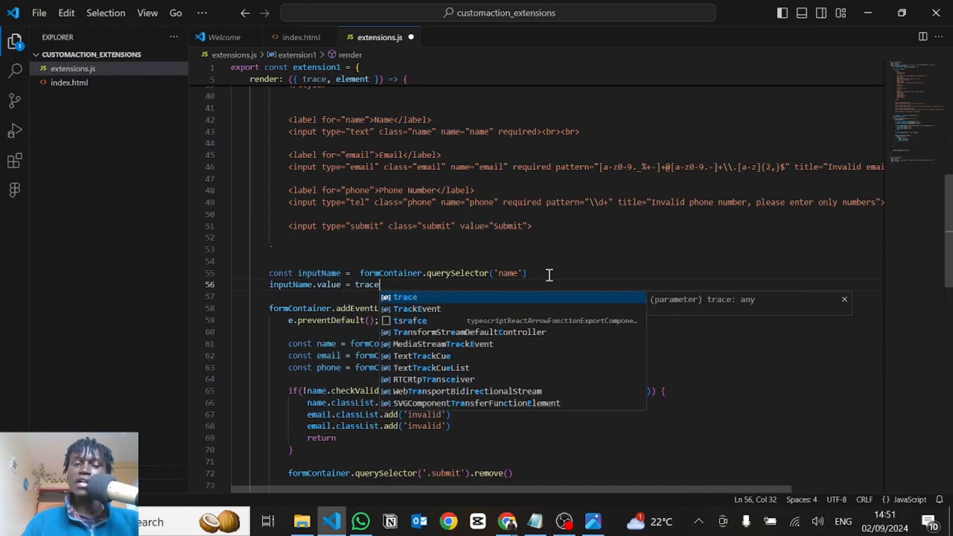
type(".p")
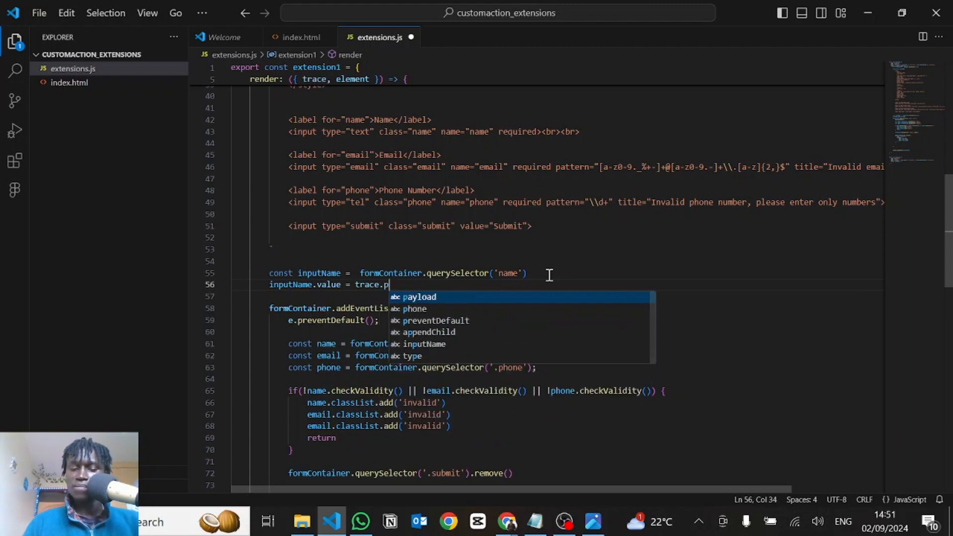
type("ayload.name")
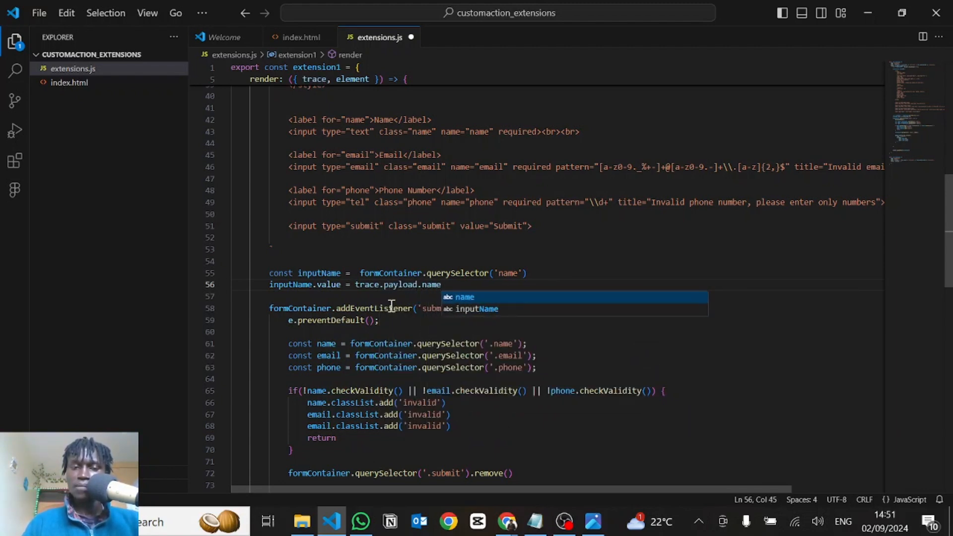
key("Escape")
key("ctrl+s")
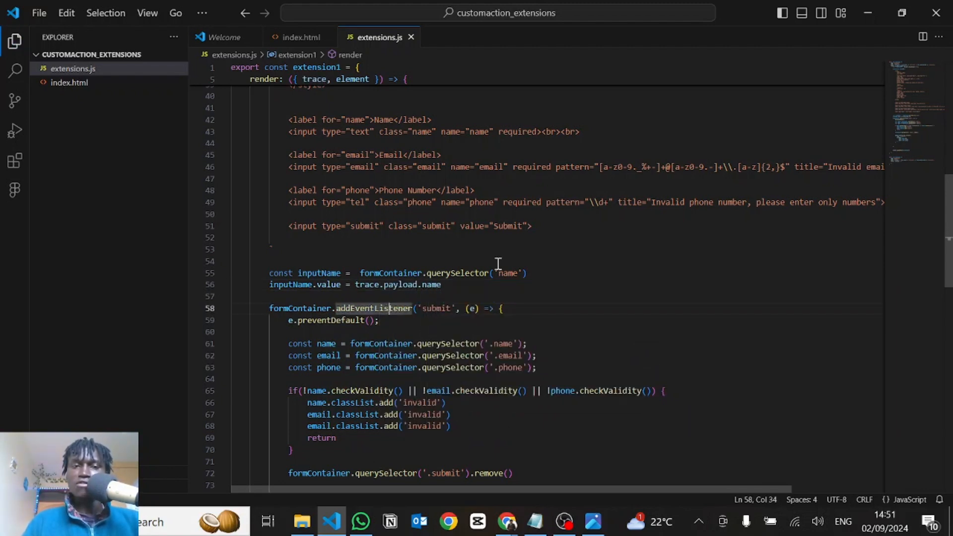
left_click(498, 261)
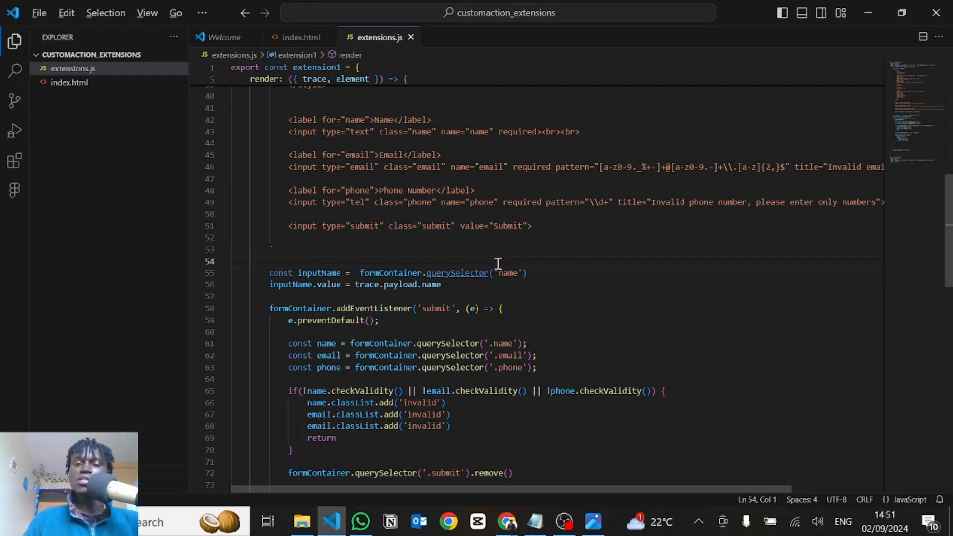
Switch to Voiceflow and open the JSON action body of the extension1 custom action for editing
key("alt+Tab")
left_click_drag(298, 290, 407, 350)
left_click(360, 228)
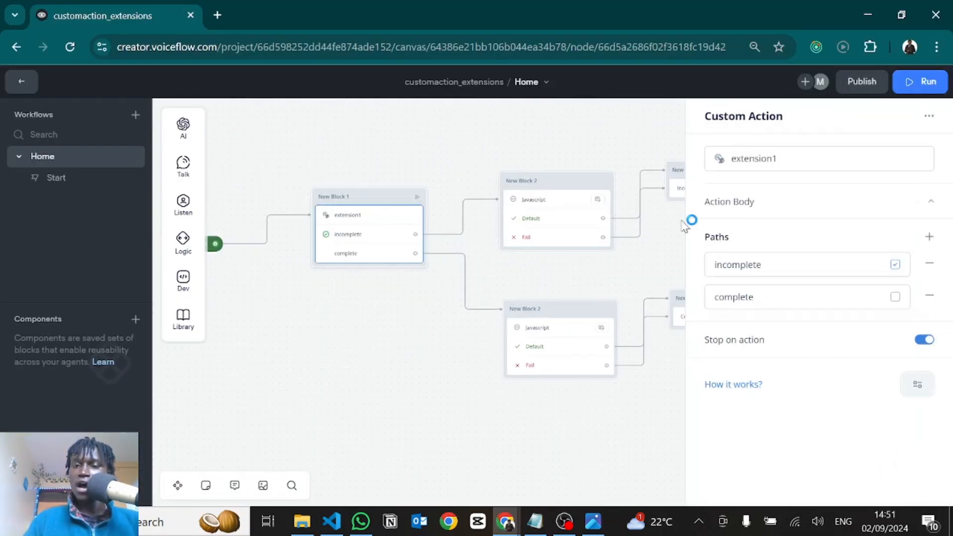
left_click(721, 213)
left_click(750, 251)
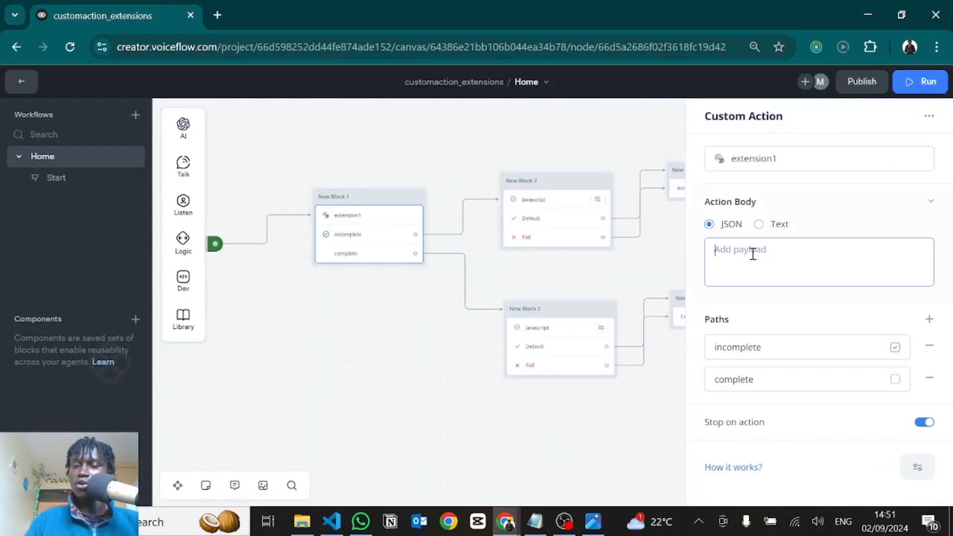
Set the JSON action body of extension1 to an object whose "name" key holds the person's full name, and close its settings
type("{")
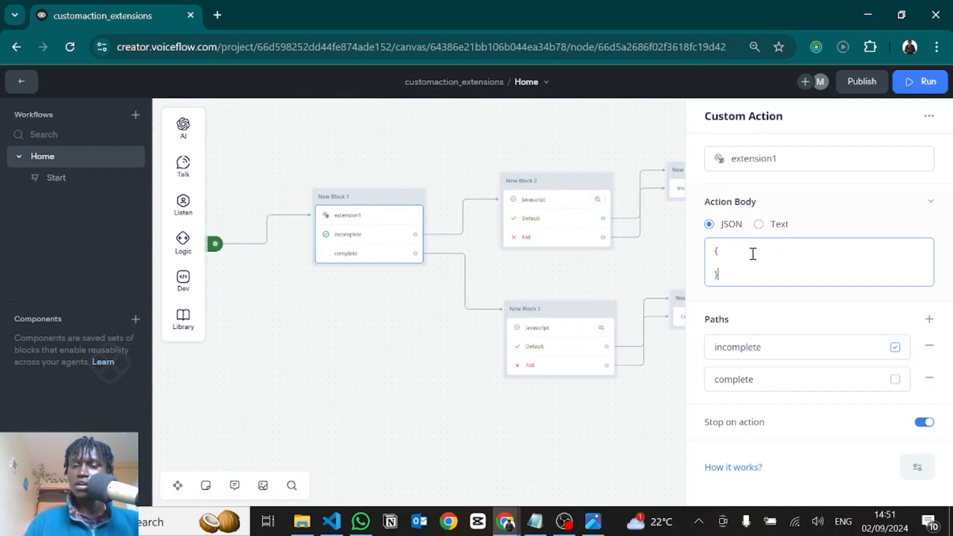
key("Tab")
left_click(722, 263)
type("\"name")
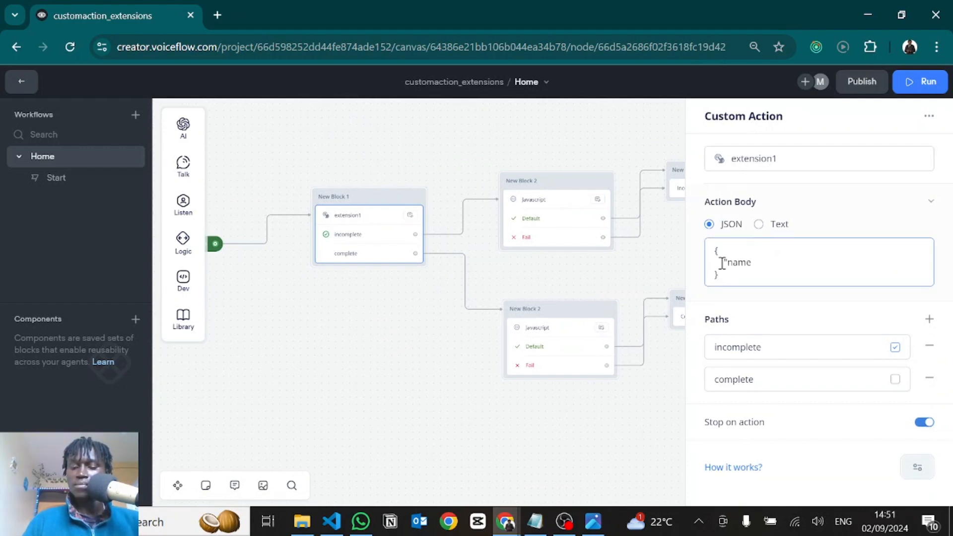
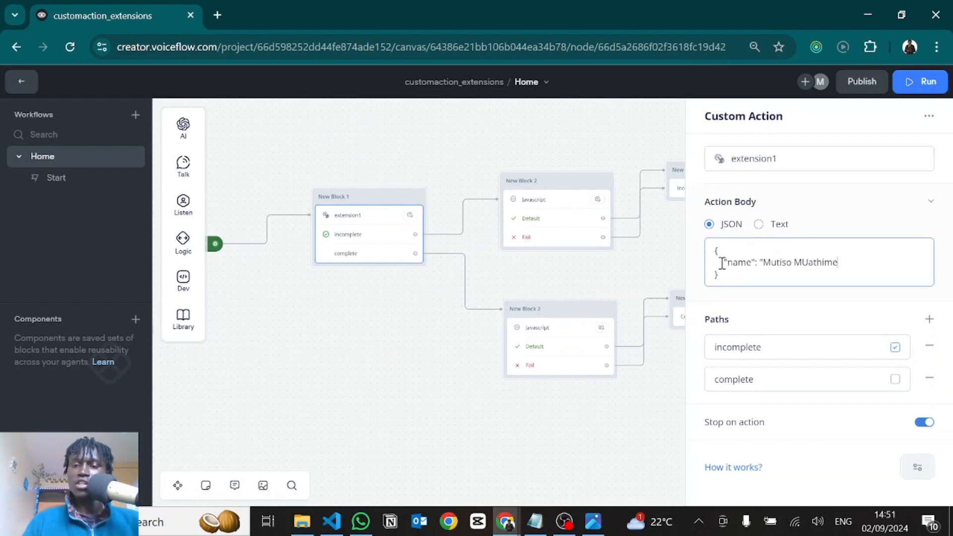
left_click(736, 299)
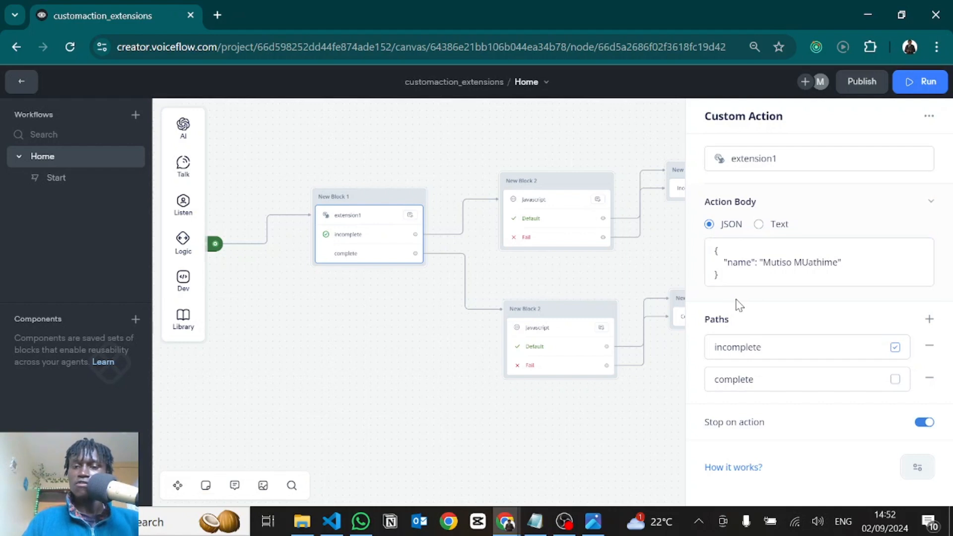
left_click(654, 228)
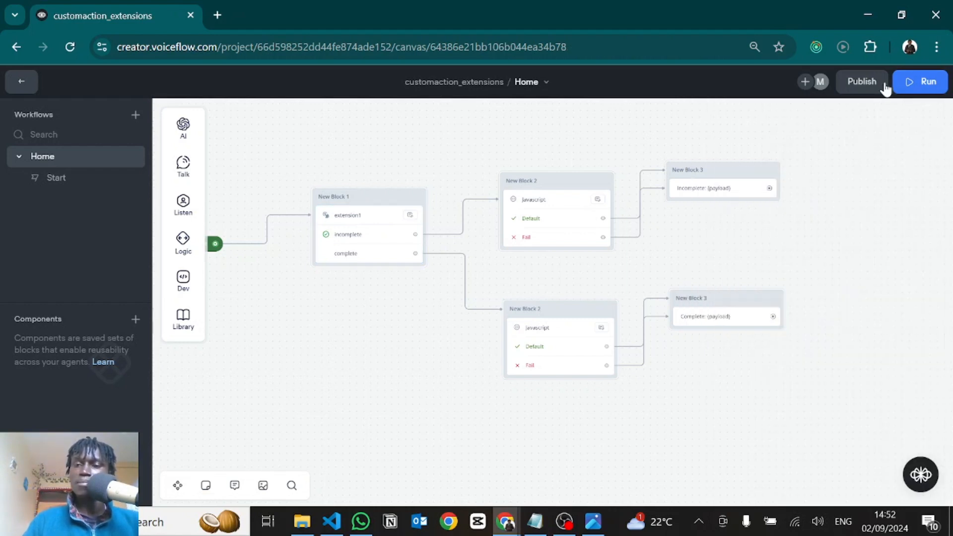
Publish the agent to production without a version name and dismiss the publishing notice
left_click(862, 83)
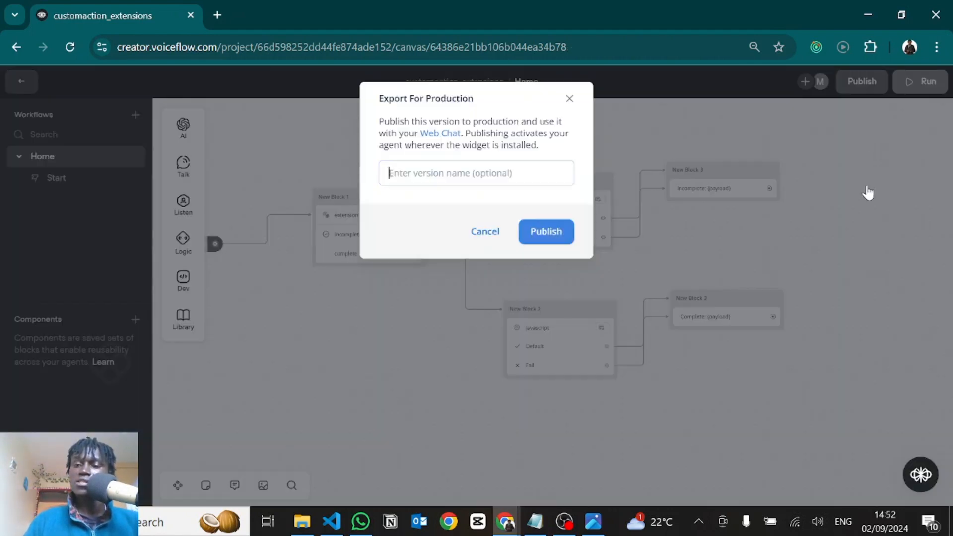
left_click(549, 231)
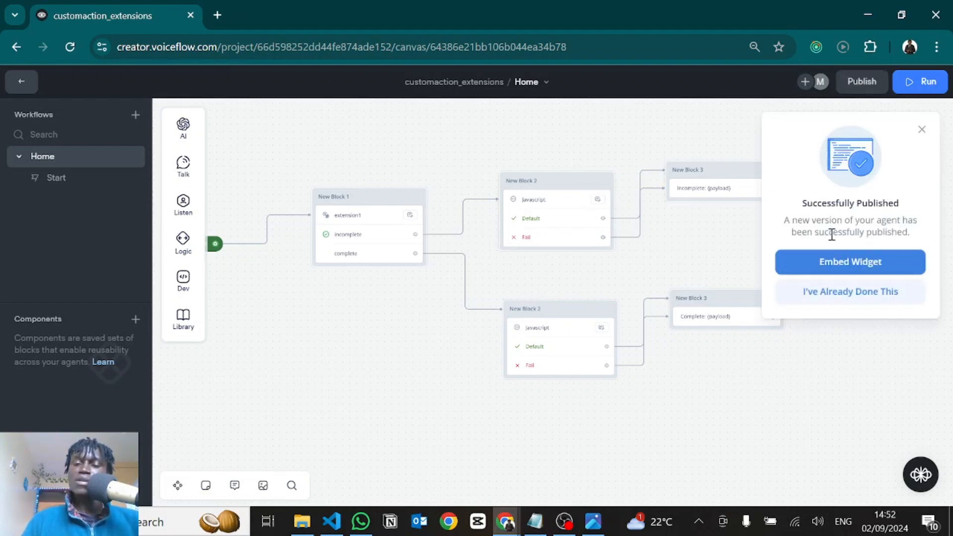
left_click(921, 130)
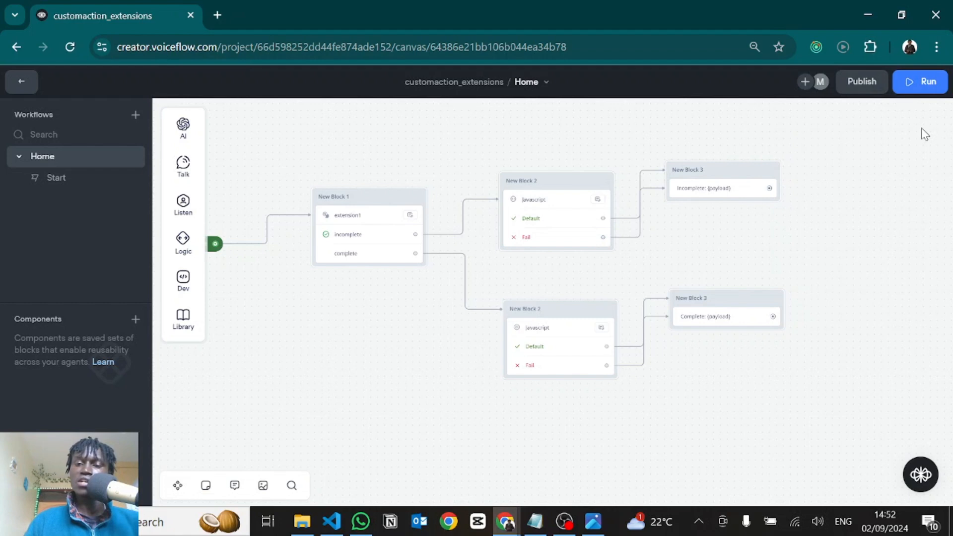
Review the inputName code in VS Code, then switch to the localhost:3000 page in Chrome and open the chat widget
key("alt+Tab")
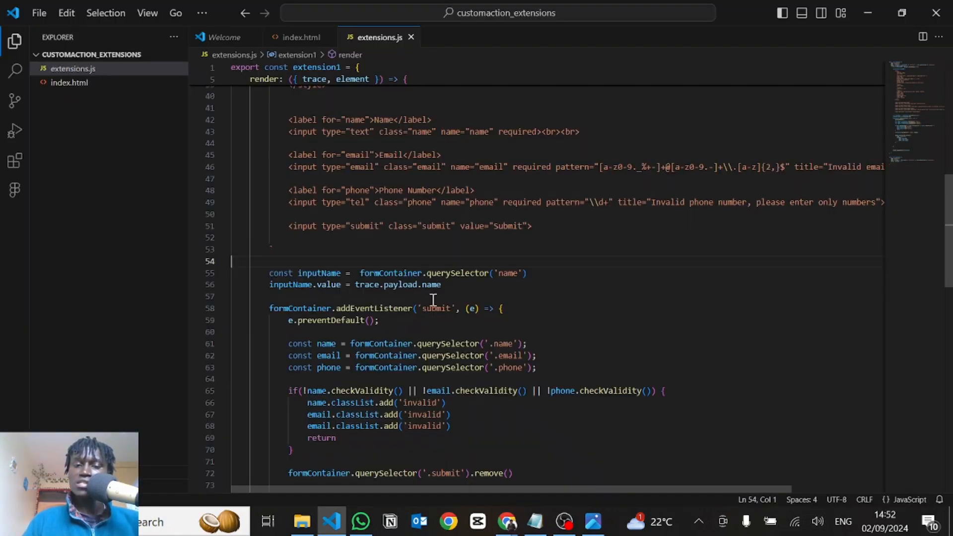
left_click(403, 288)
left_click(382, 322)
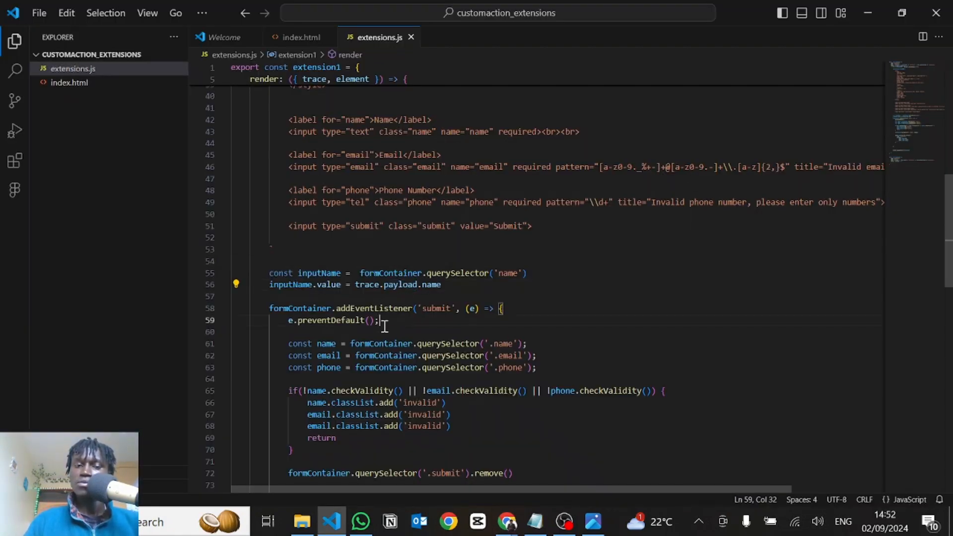
key("alt+Tab")
key("alt+Tab")
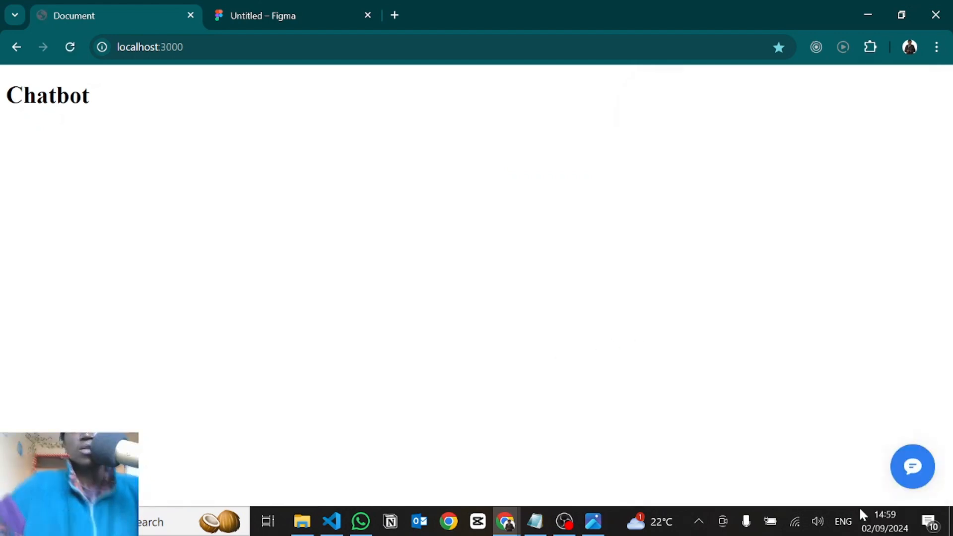
left_click(916, 476)
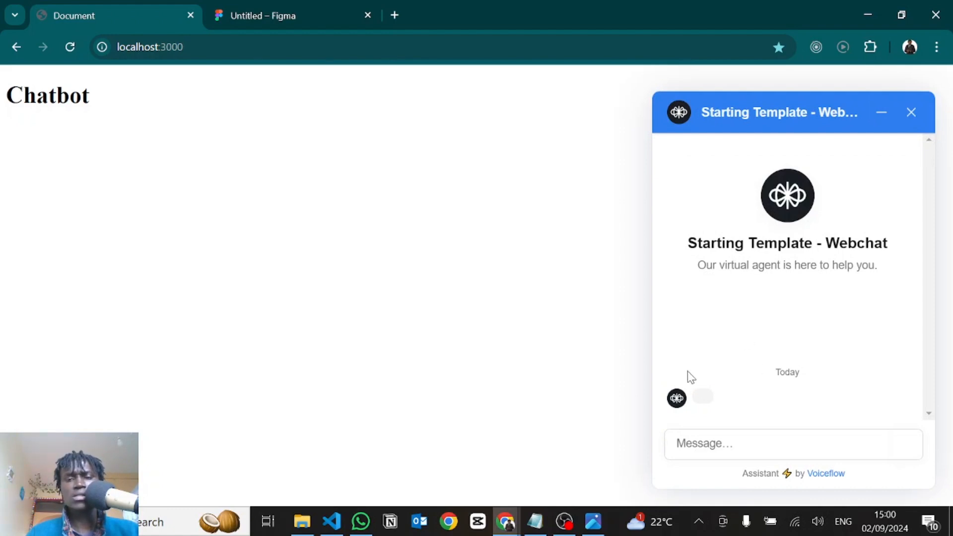
Switch to VS Code, change the inputName query selector to '.name' in extension1, and save extensions.js
key("alt+Tab")
key("Tab")
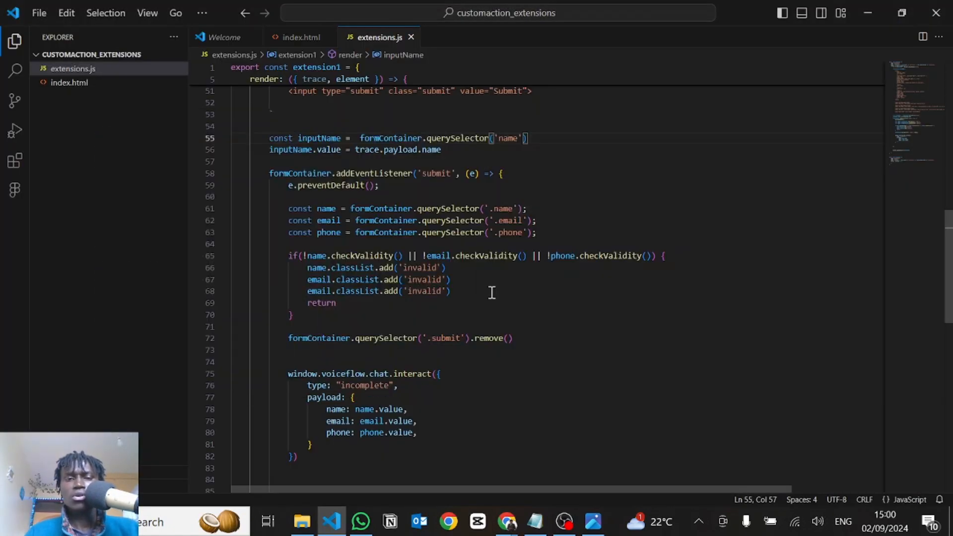
scroll(491, 292, "up", 2)
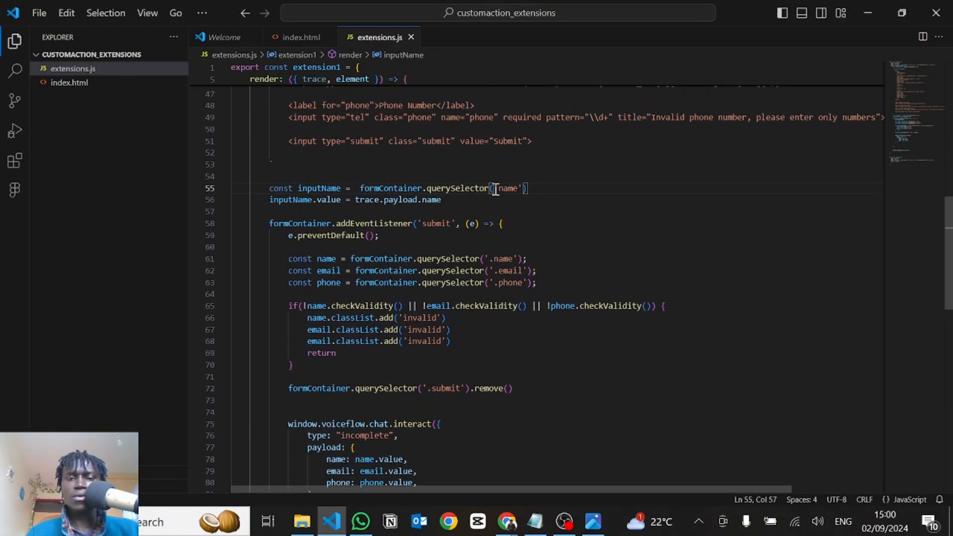
type(".")
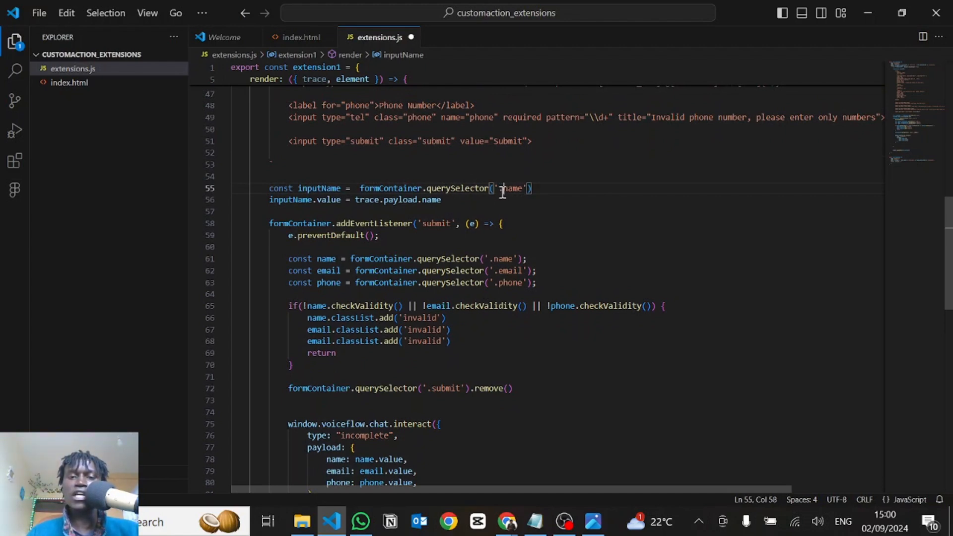
left_click(354, 188)
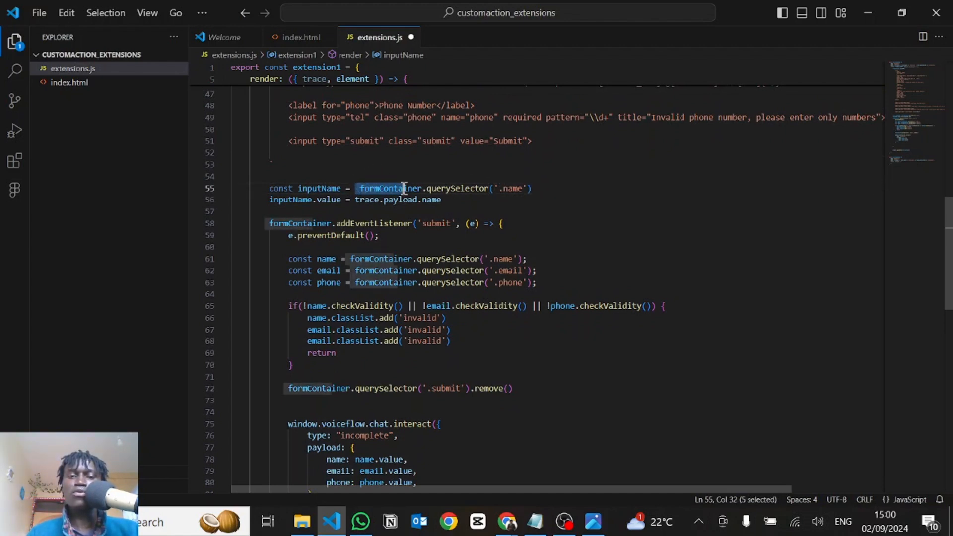
double_click(516, 197)
double_click(514, 189)
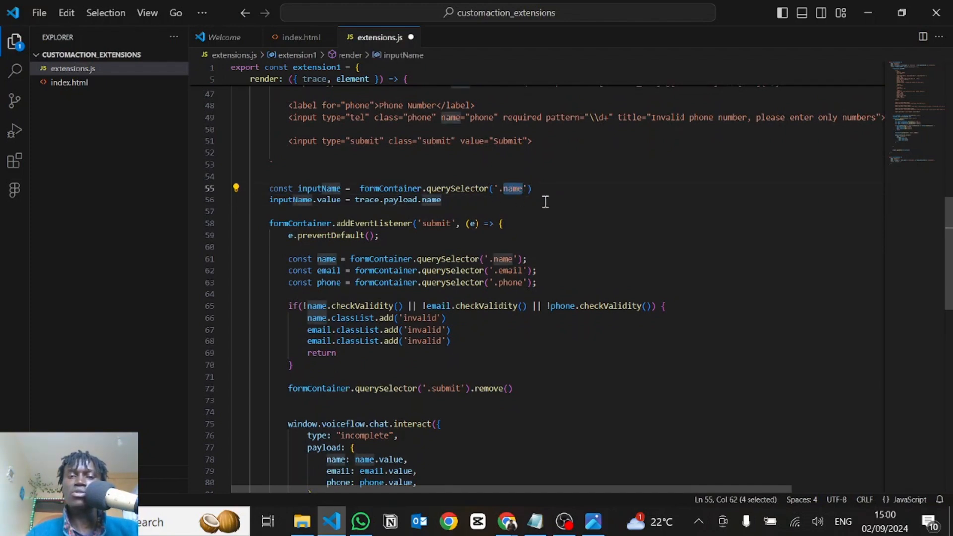
left_click(474, 191)
Switch to Chrome, reload the localhost:3000 page, end the current chat in the widget and start a new one
key("alt+Tab")
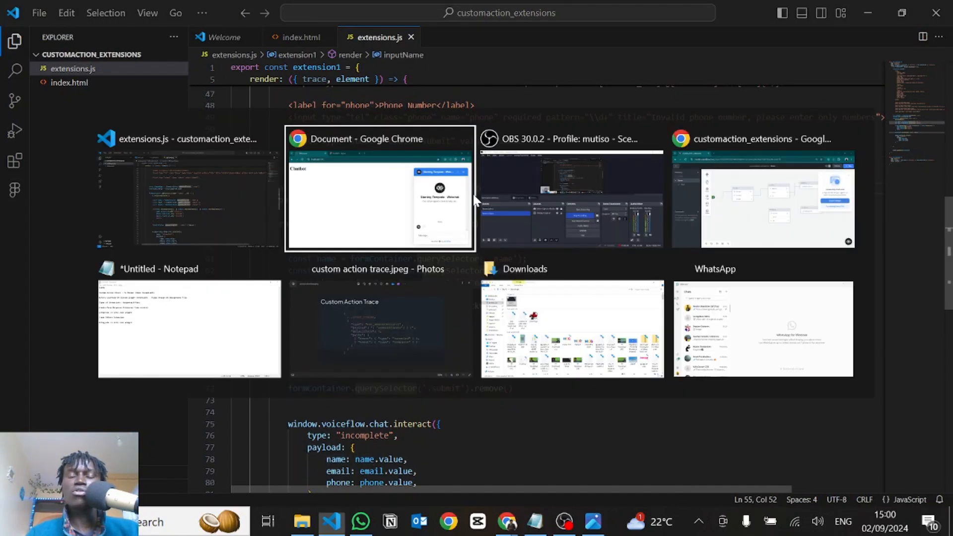
key("ctrl+r")
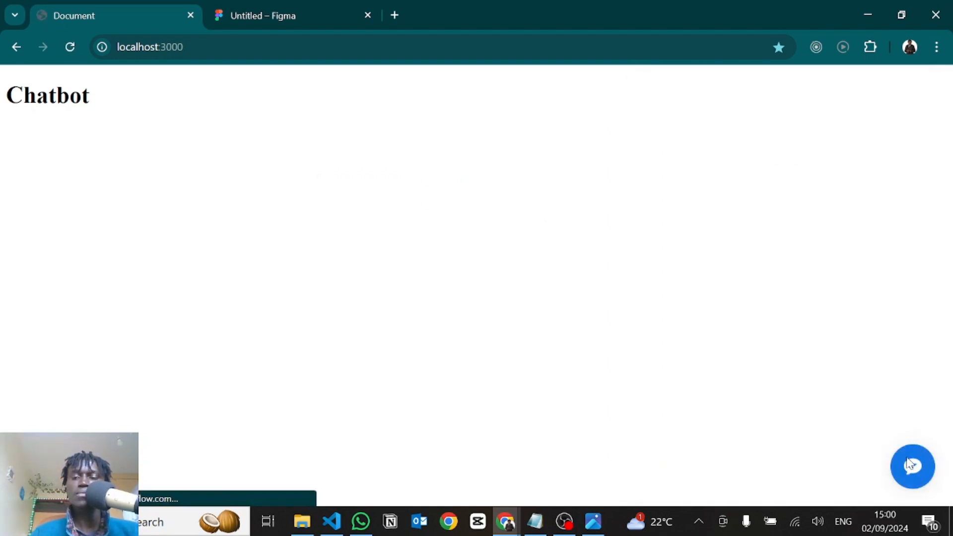
left_click(909, 465)
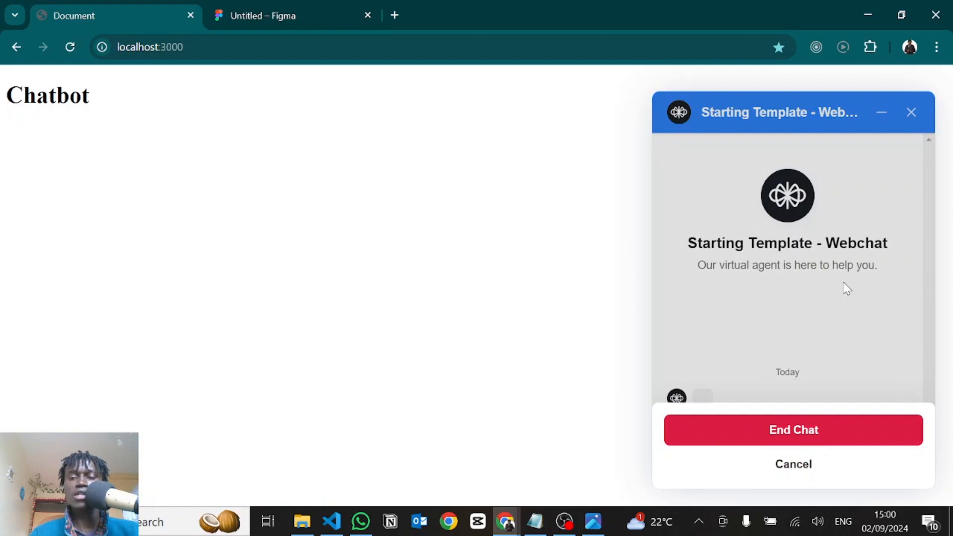
left_click(737, 420)
left_click(915, 462)
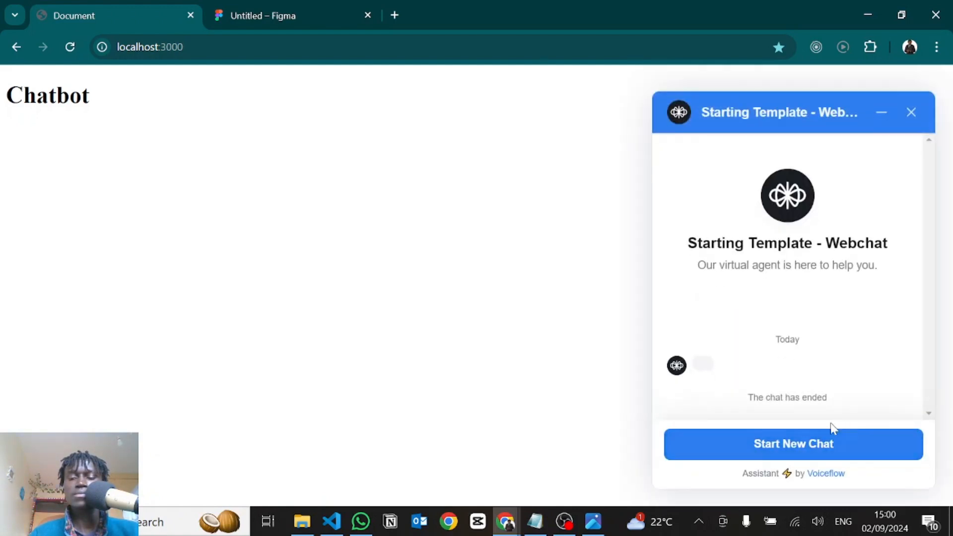
left_click(821, 440)
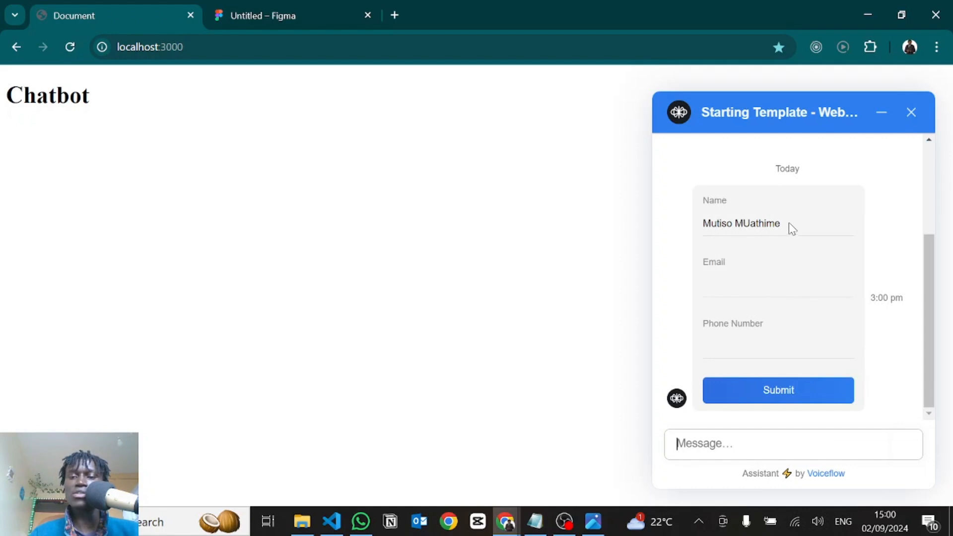
Check that the Name field of the chat form is prefilled and editable by selecting and clearing its text
left_click_drag(789, 223, 707, 229)
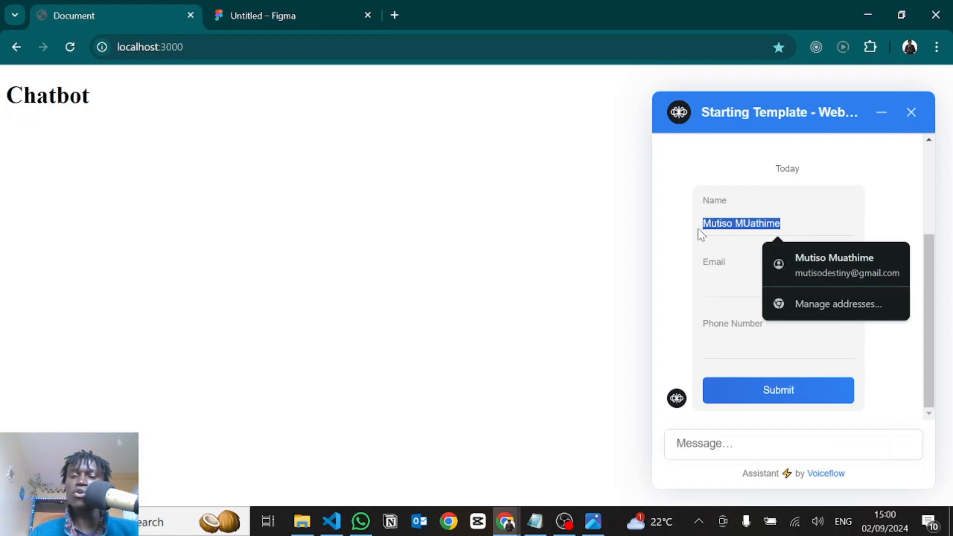
left_click(793, 222)
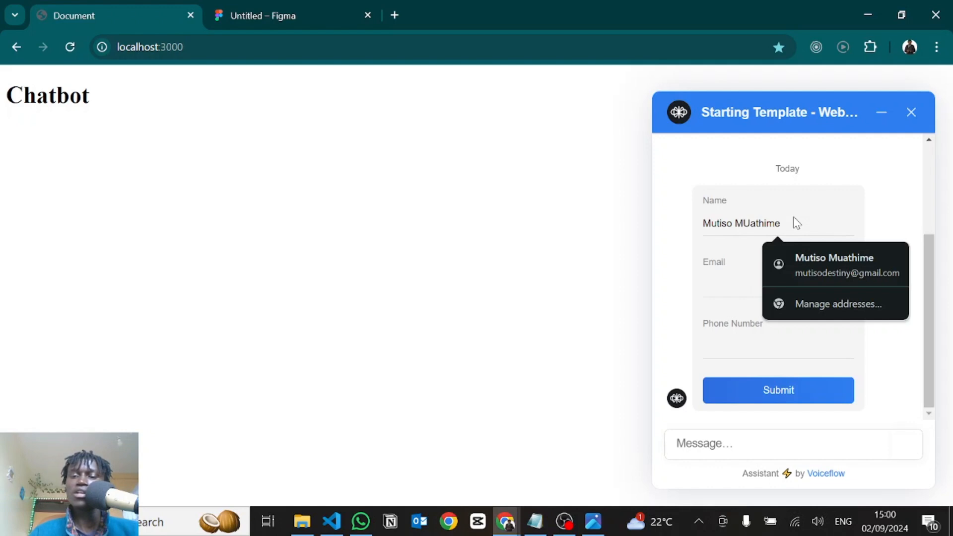
left_click_drag(787, 223, 693, 223)
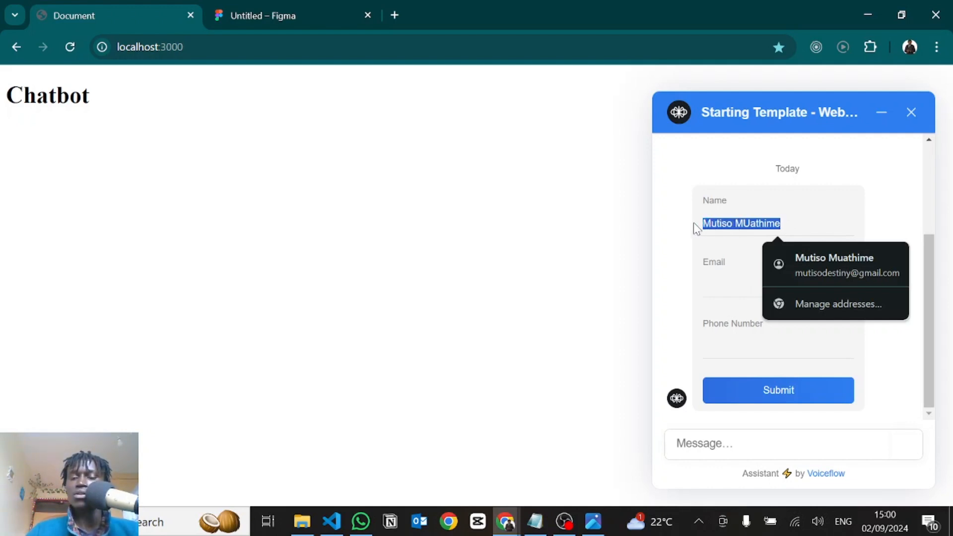
key("BackSpace")
Switch to VS Code, indent the empty body line of extension2's effect function and remove trace from its destructured parameter
key("alt+Tab")
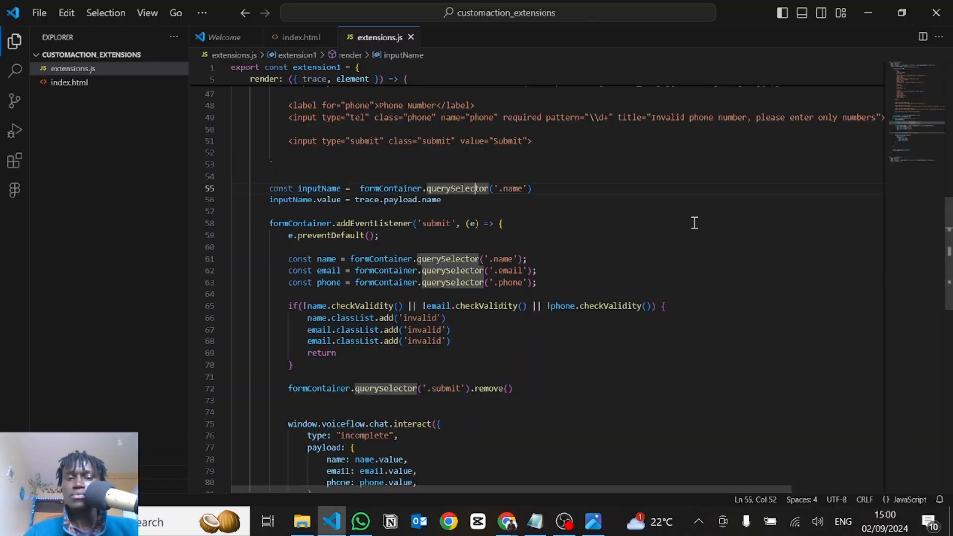
scroll(471, 232, "down", 15)
scroll(472, 232, "up", 3)
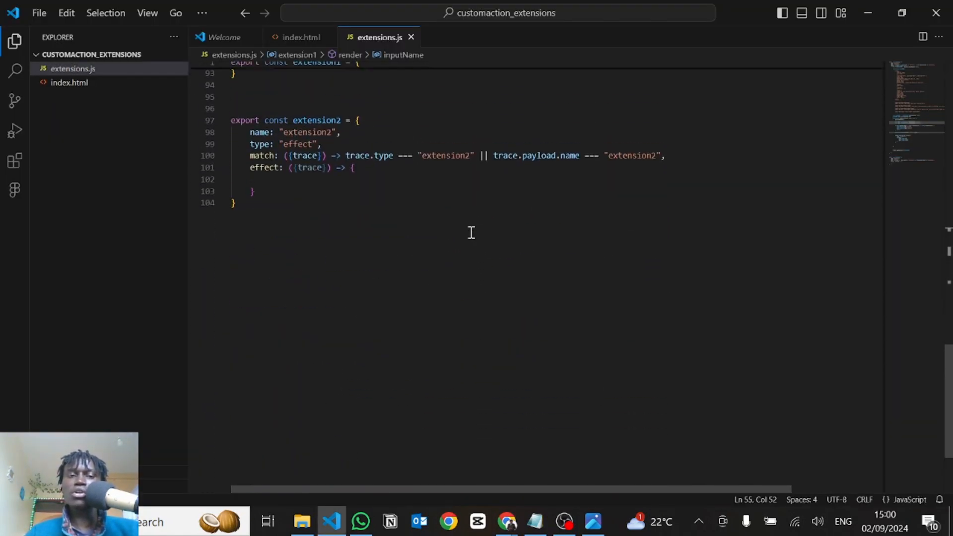
scroll(471, 232, "up", 1)
left_click(307, 203)
key("Tab")
key("Tab")
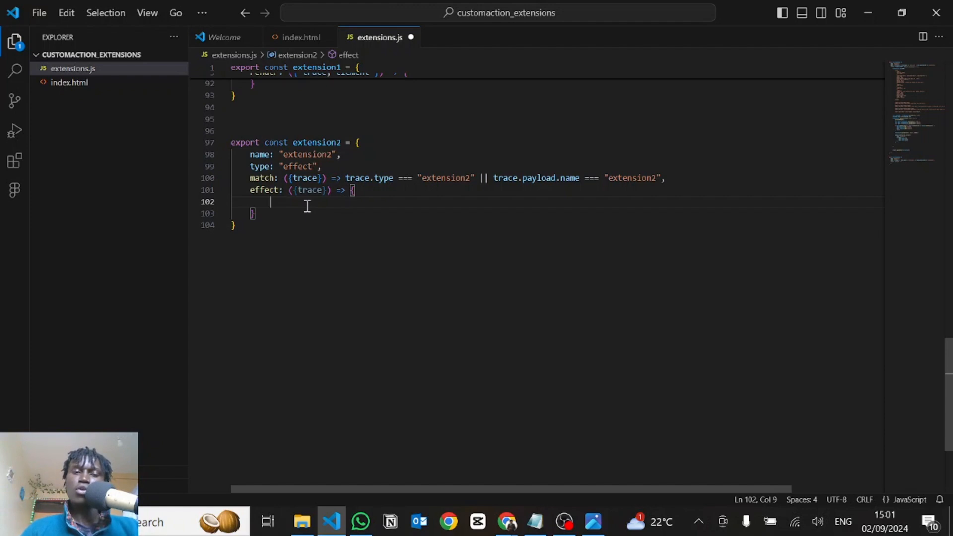
double_click(313, 191)
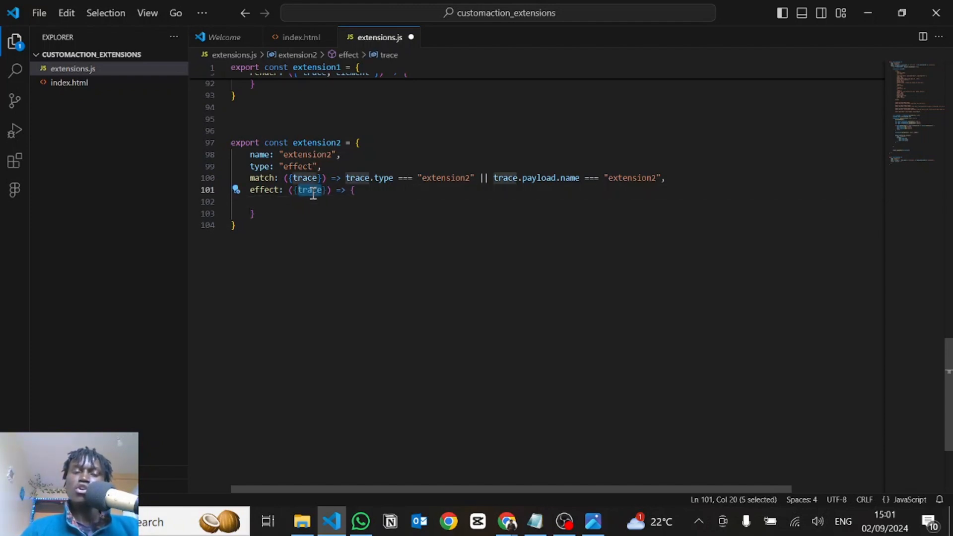
key("BackSpace")
Paste the confetti code into extension2's effect body: #confetti-canvas query, confetti.create with resize and useWorker true, and myConfetti with particleCount 200, spread 160
left_click(279, 207)
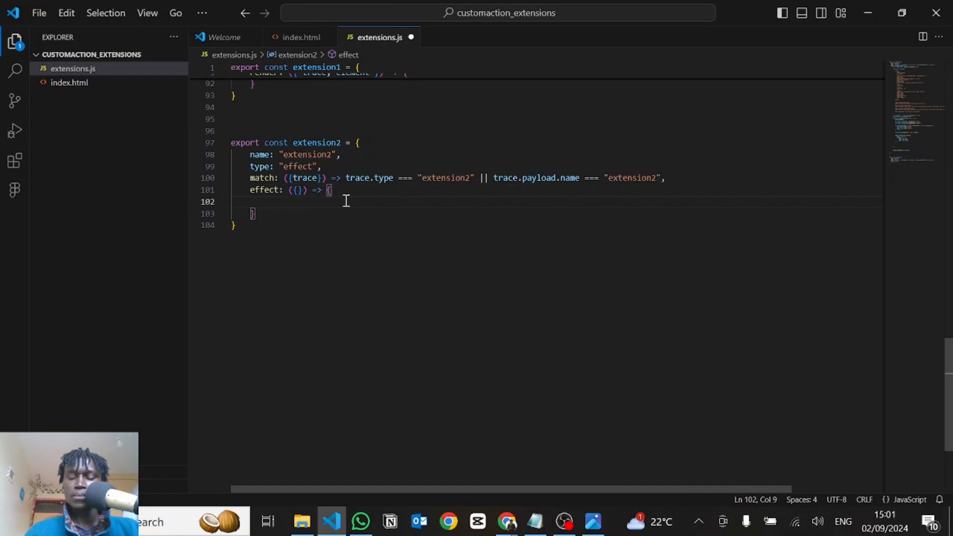
type("const canvas = document.querySelector('#confetti-canvas')      var myConfetti = confetti.create(canvas, {       resize: true,       useWorker: true,     })     myConfetti({       particleCount: 200,       spread: 160,     })")
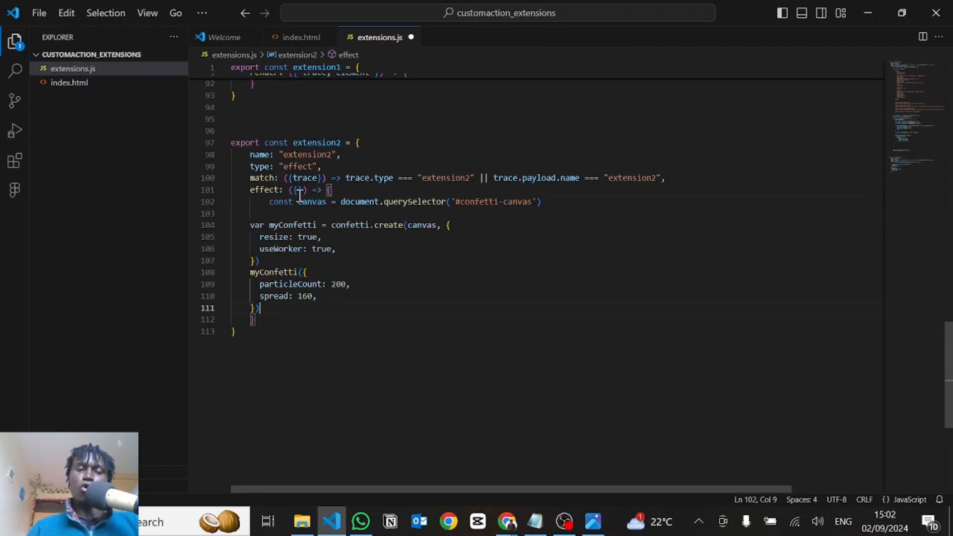
Indent the pasted myConfetti lines to align with the canvas declaration and add a blank line before the myConfetti call
left_click_drag(276, 307, 280, 230)
key("Tab")
key("Tab")
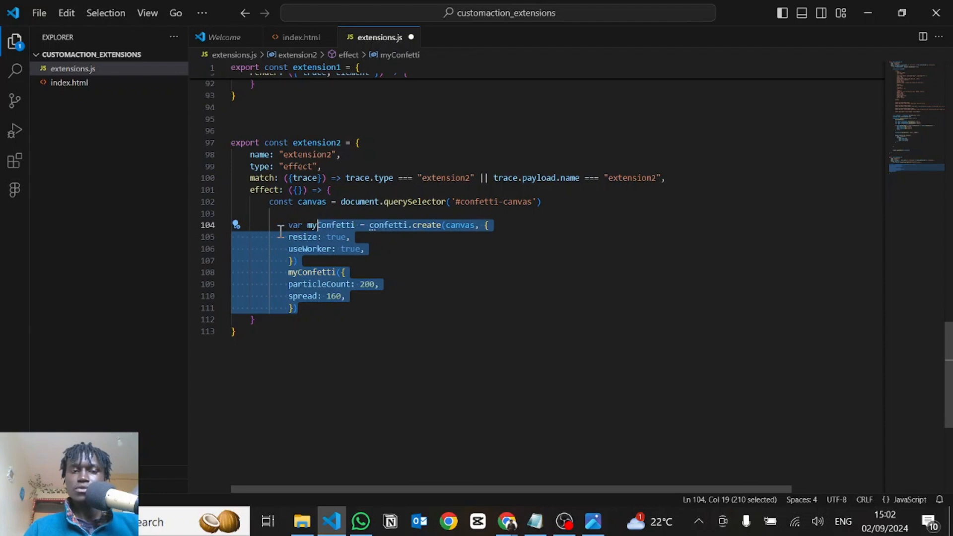
key("shift+Tab")
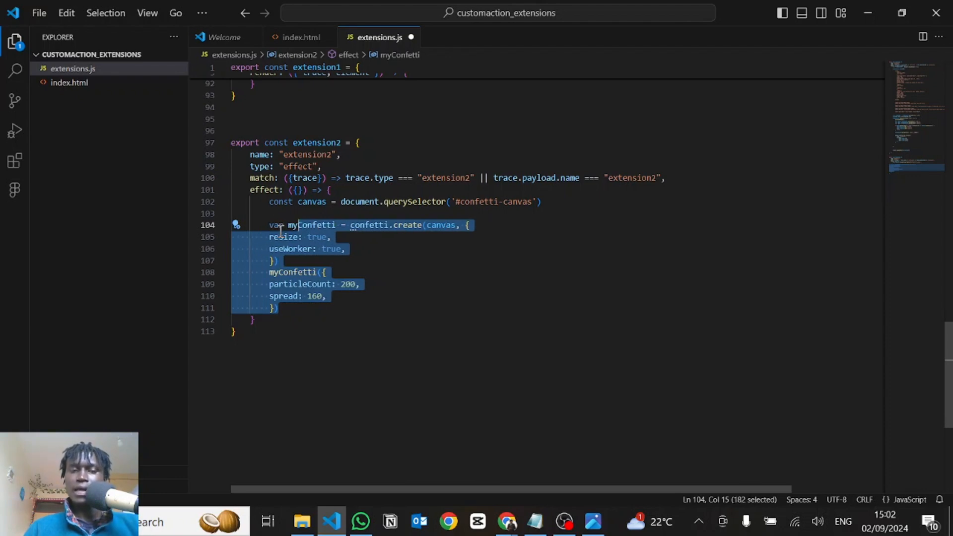
left_click(394, 247)
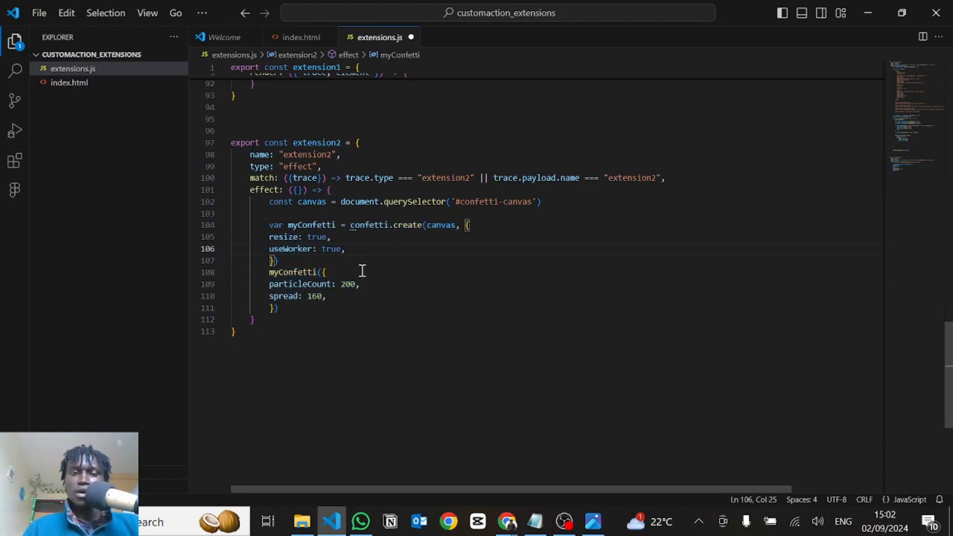
left_click(289, 264)
key("Return")
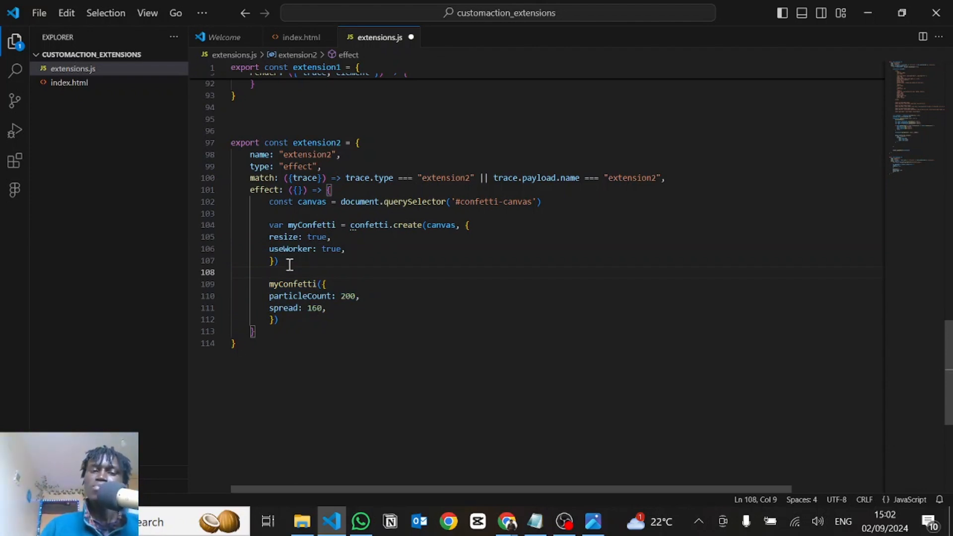
Save extensions.js with the confetti code in extension2's effect function
left_click(341, 331)
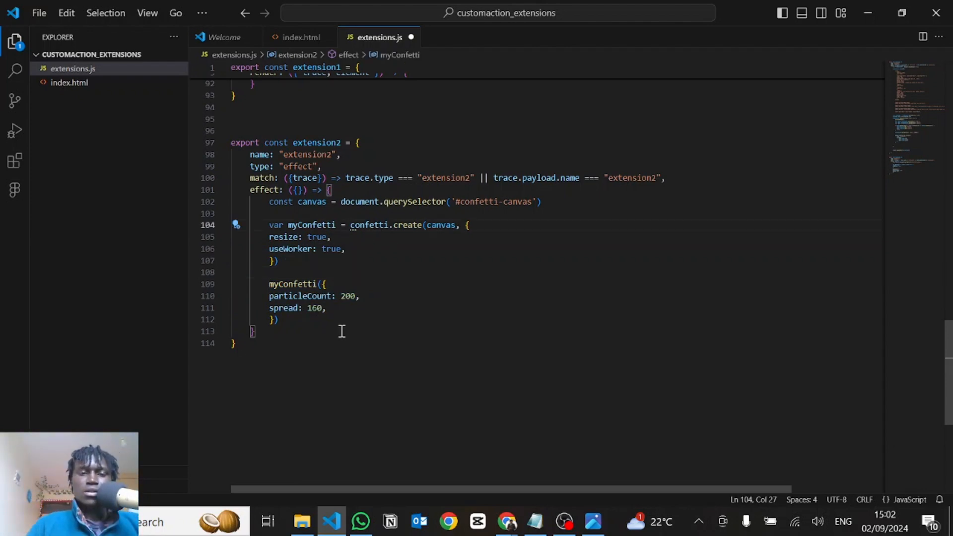
key("ctrl+s")
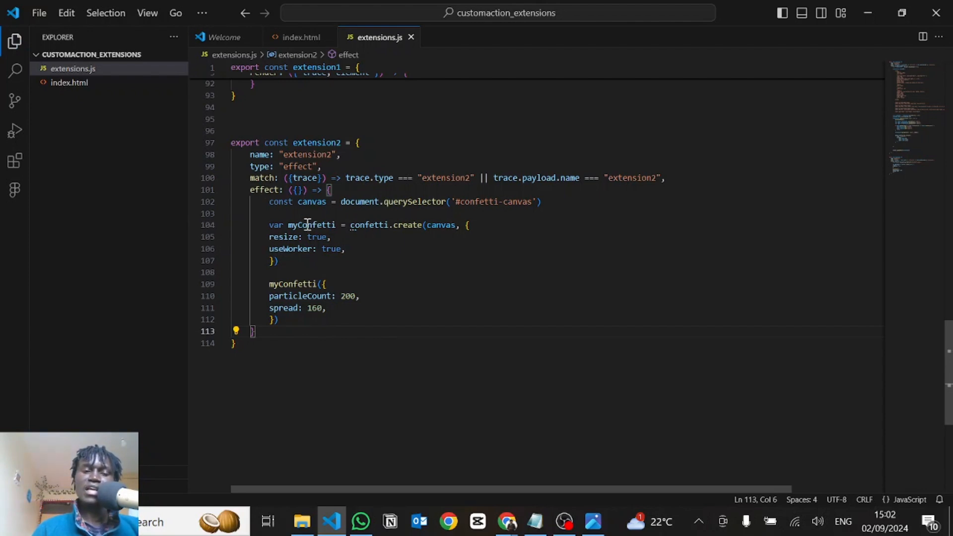
left_click(299, 192)
type("trace, elem")
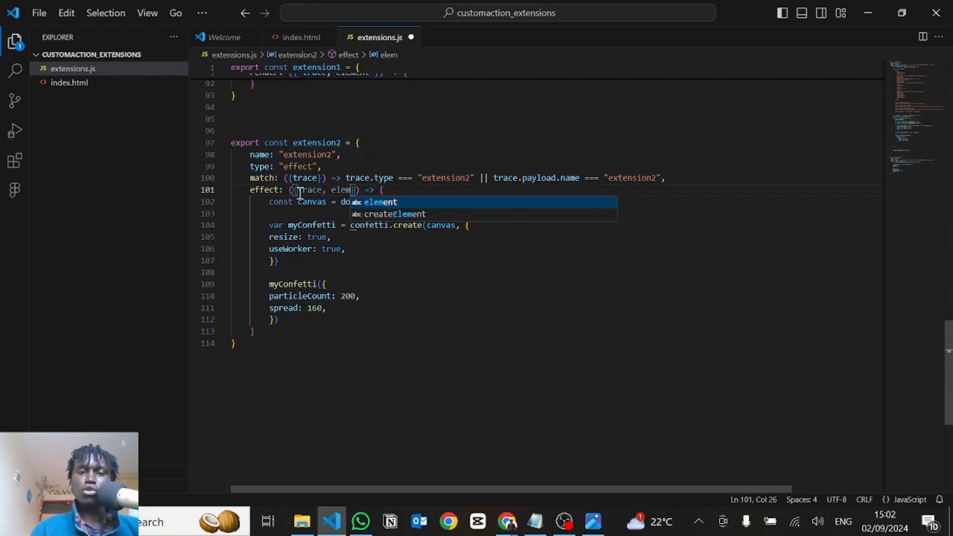
type("ent")
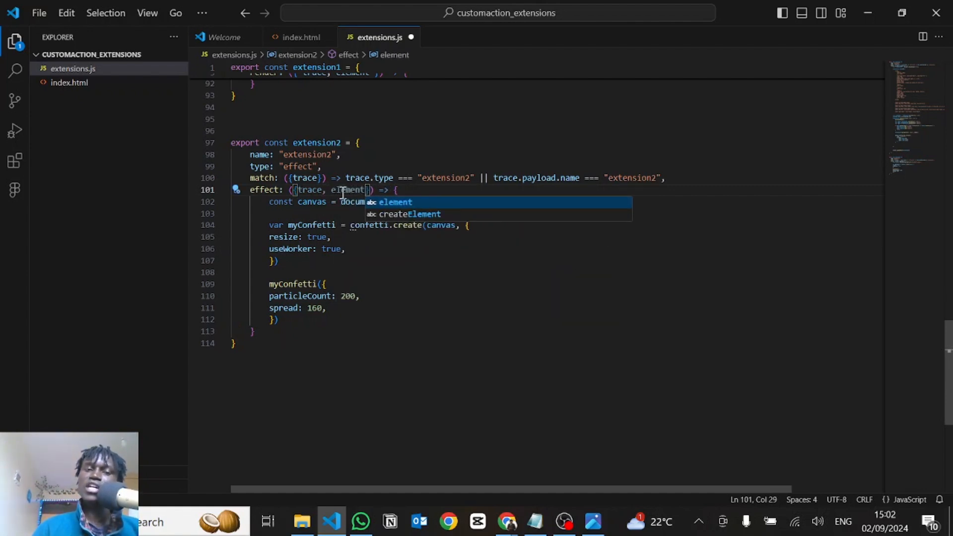
double_click(342, 189)
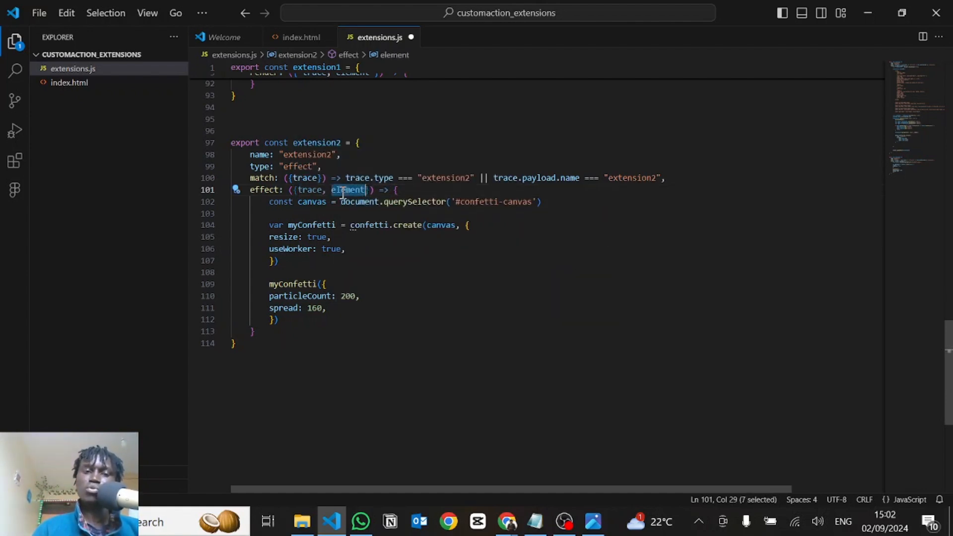
key("BackSpace")
key("ctrl+BackSpace")
key("ctrl+BackSpace")
key("ctrl+s")
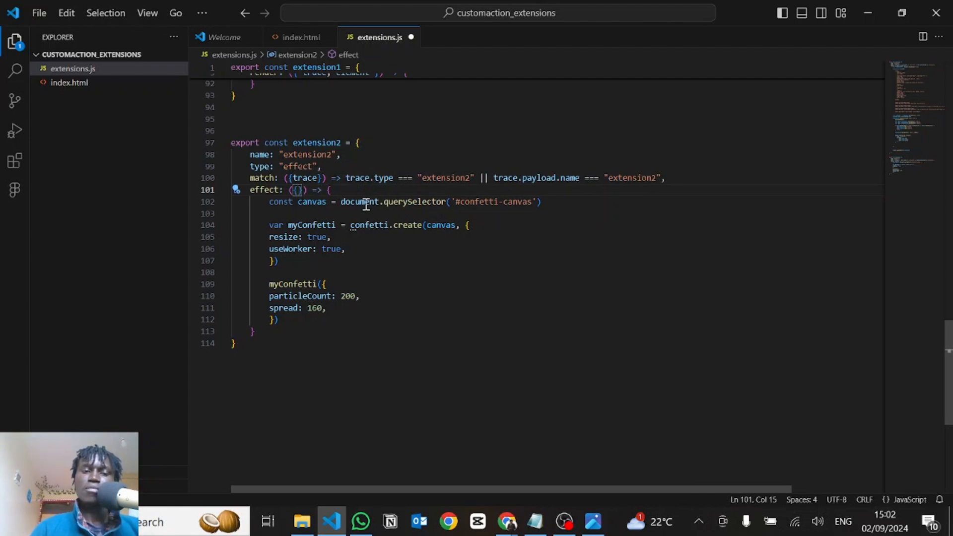
left_click(385, 261)
left_click(398, 318)
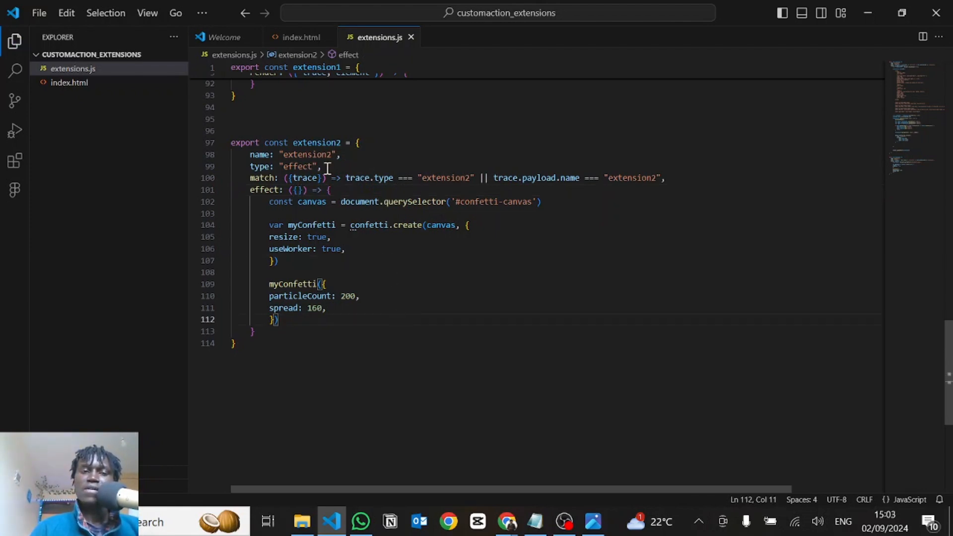
In index.html, add extension2 to the import from "./extensions.js", after extension1
left_click(291, 38)
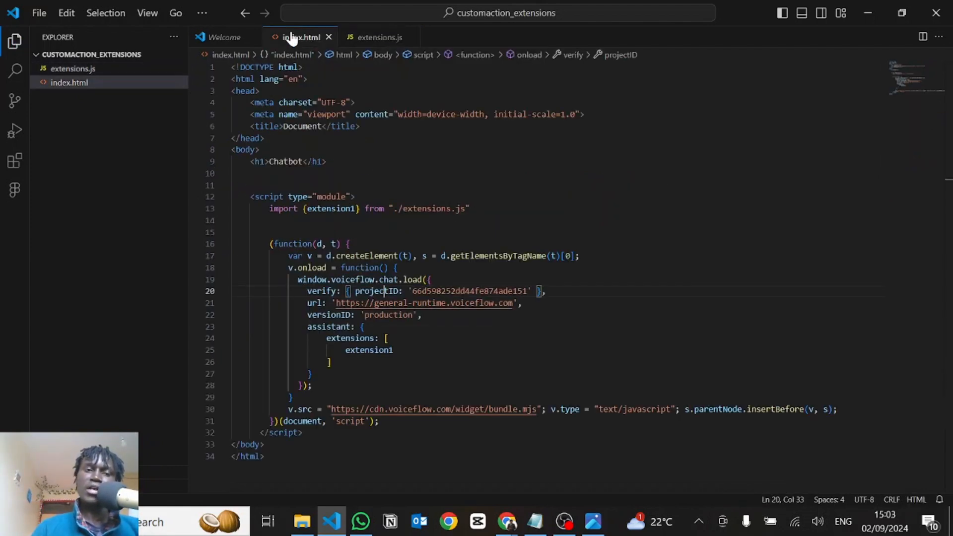
double_click(354, 210)
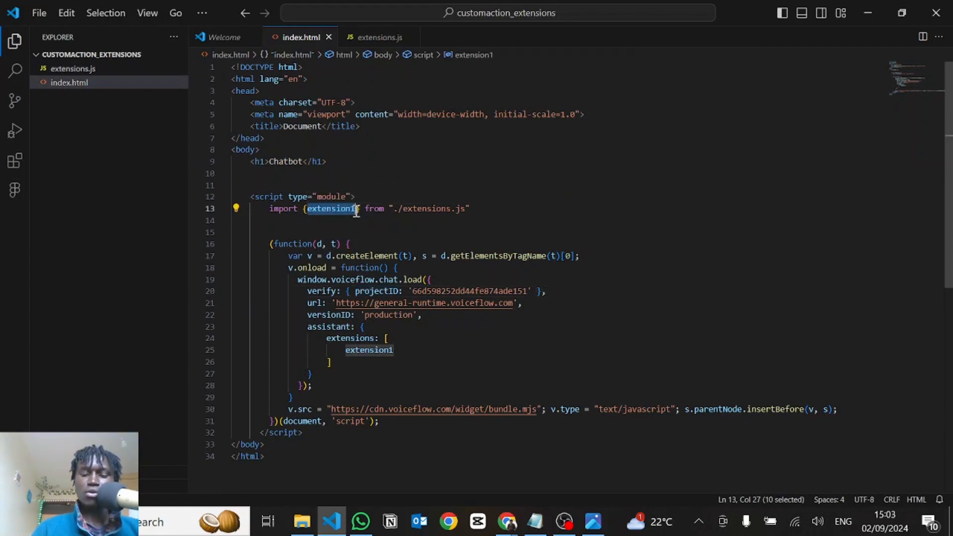
key("Right")
type(", extension")
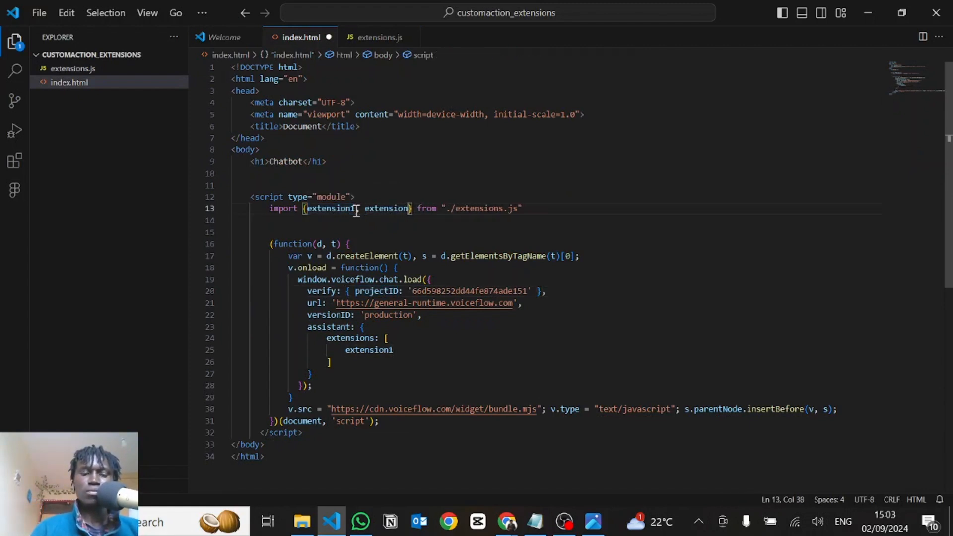
type("2")
Add extension2 on its own line after extension1 in the assistant's extensions array and save index.html
left_click(408, 354)
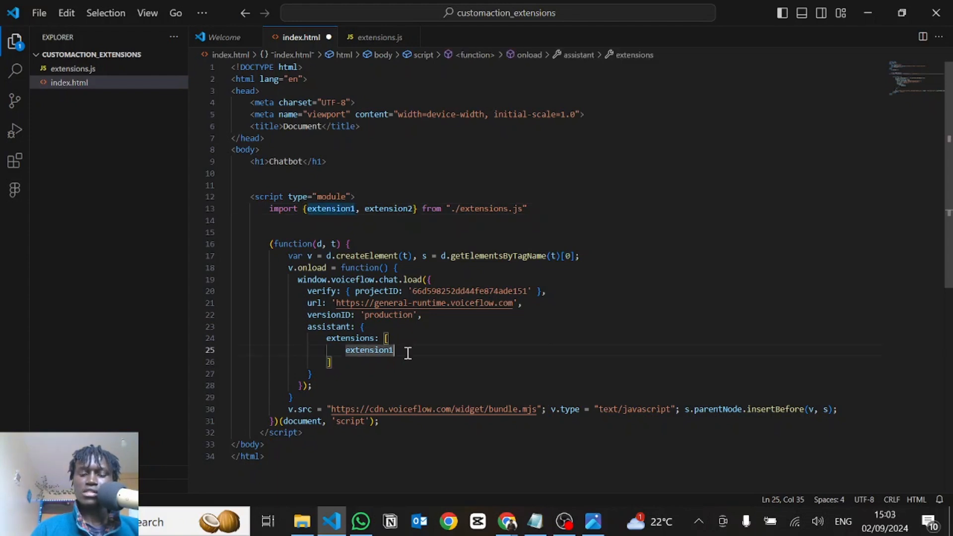
type(",")
key("Return")
type("extension1, extension")
type("2")
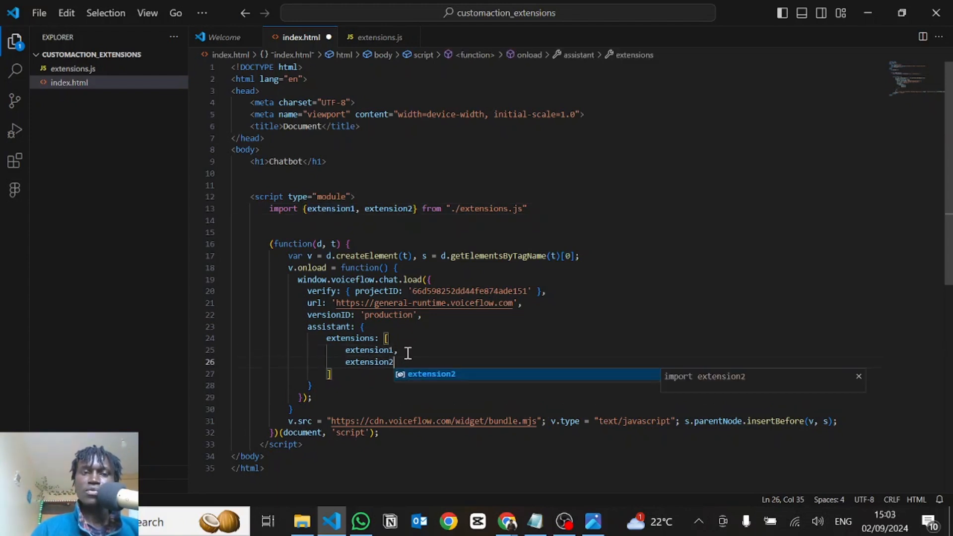
key("ctrl+s")
left_click(506, 334)
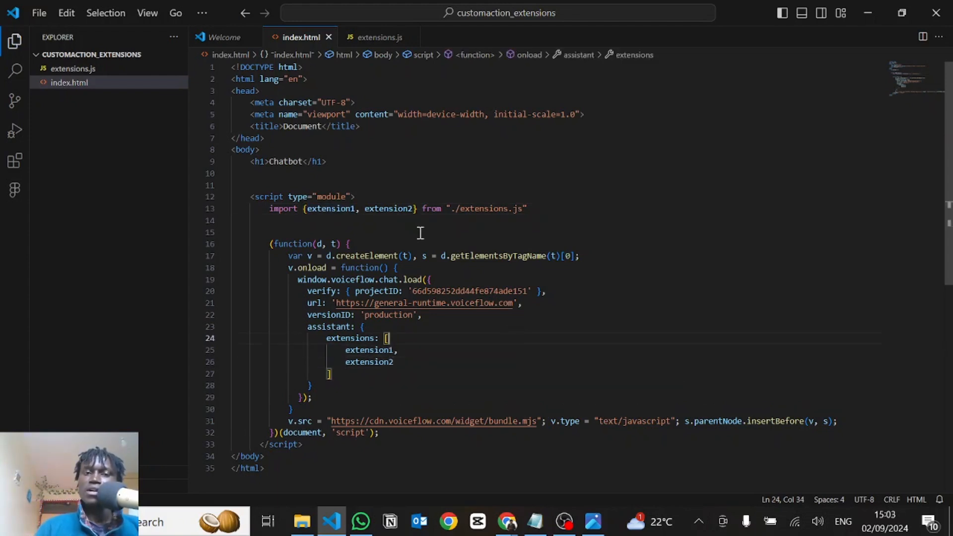
Switch to the Voiceflow canvas in Chrome, dismiss the publish notice and rename New Block 1's custom action to extension2
key("alt+Tab")
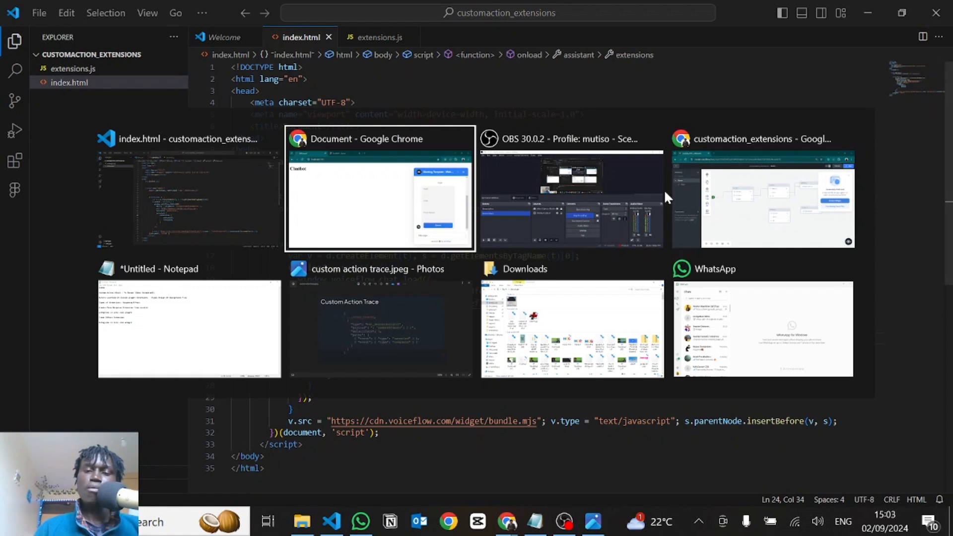
left_click(665, 190)
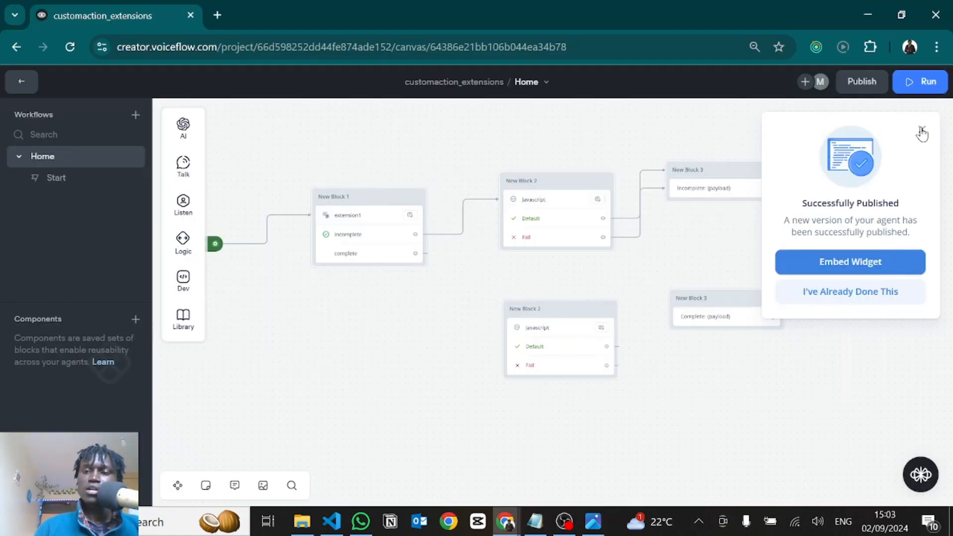
left_click(376, 240)
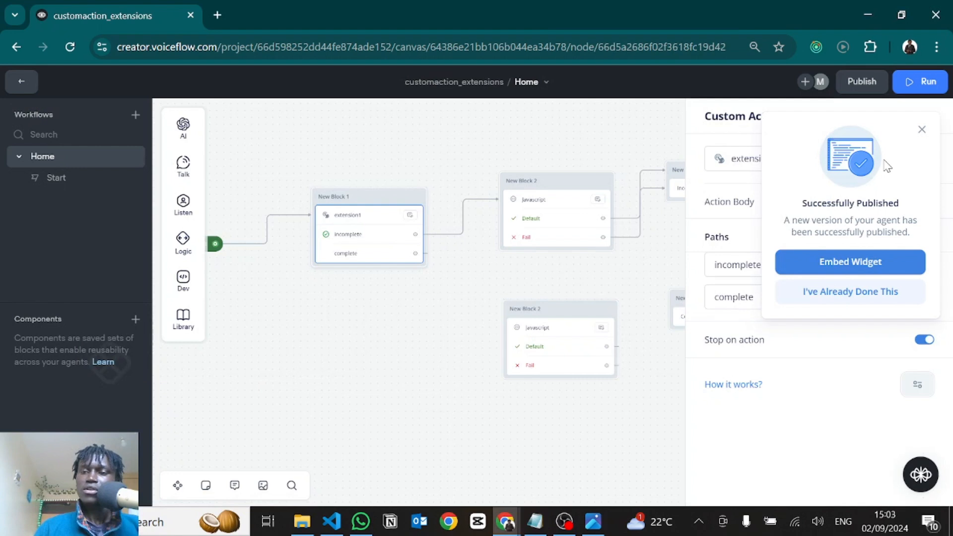
left_click(922, 131)
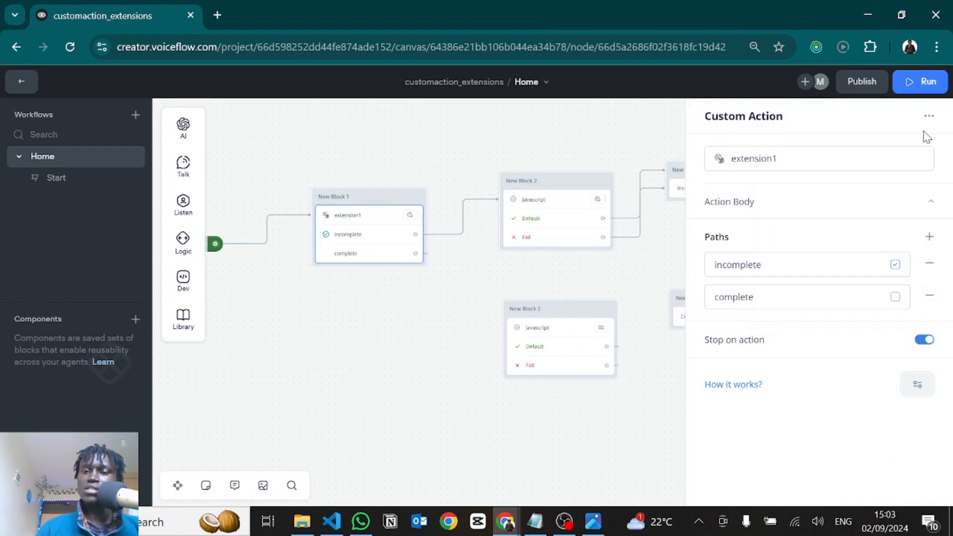
left_click(792, 158)
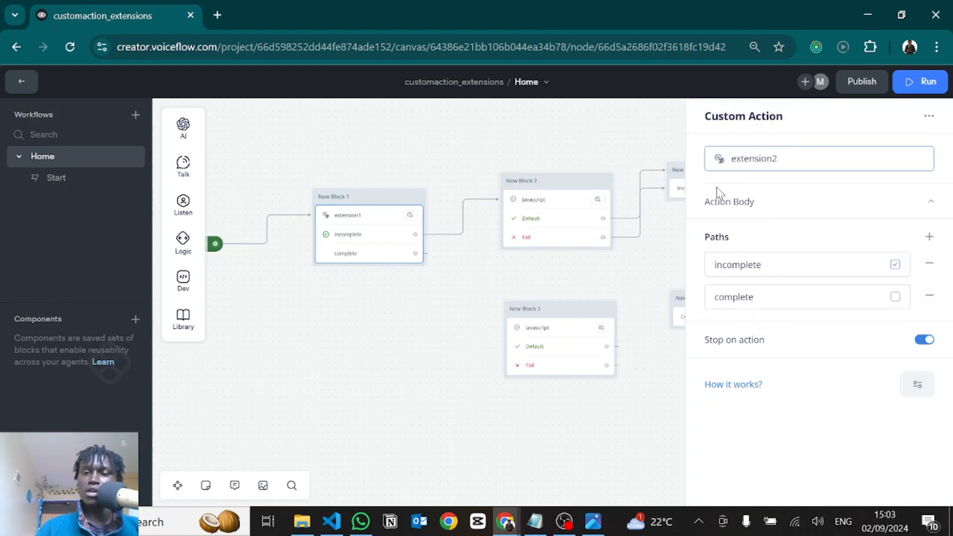
left_click(511, 142)
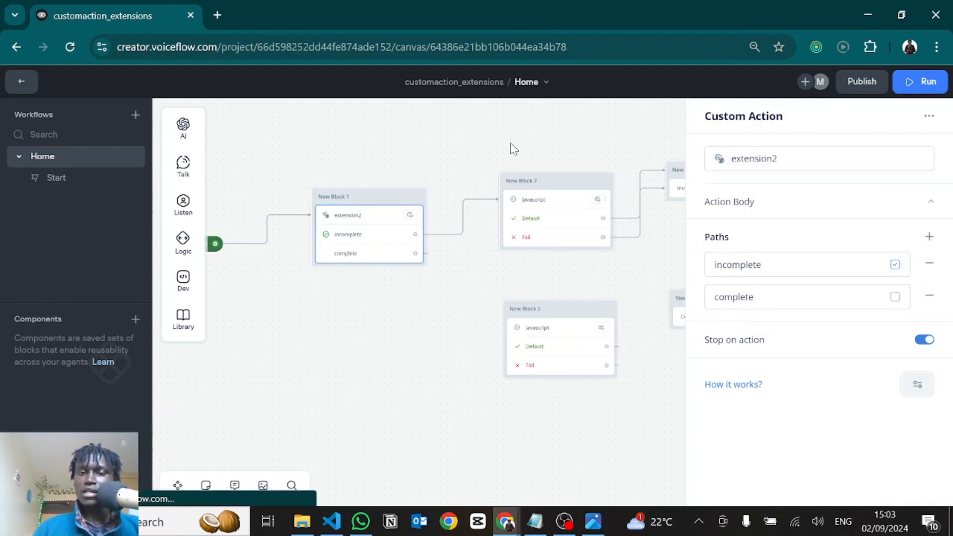
Delete the two Javascript blocks and the two payload message blocks following the custom action block
left_click(448, 233)
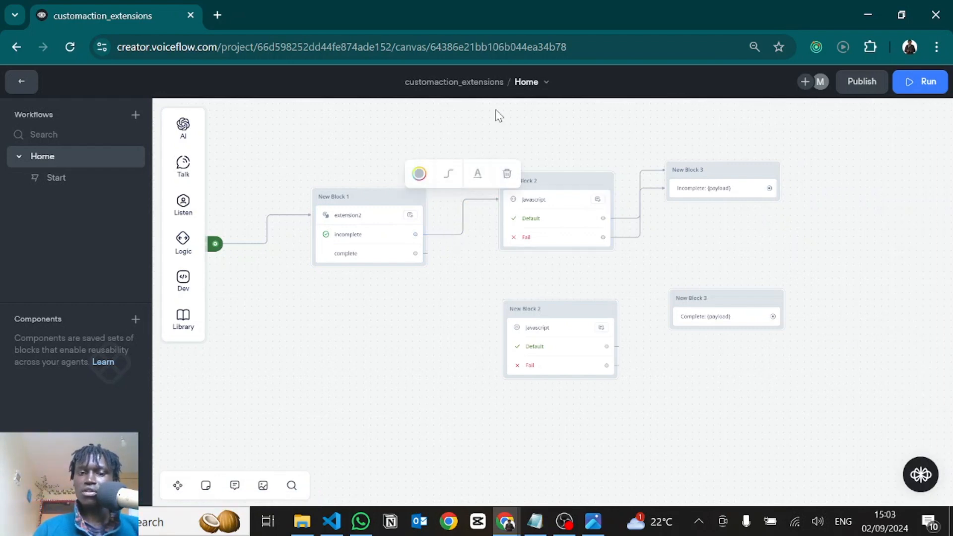
left_click_drag(496, 109, 907, 433)
key("Delete")
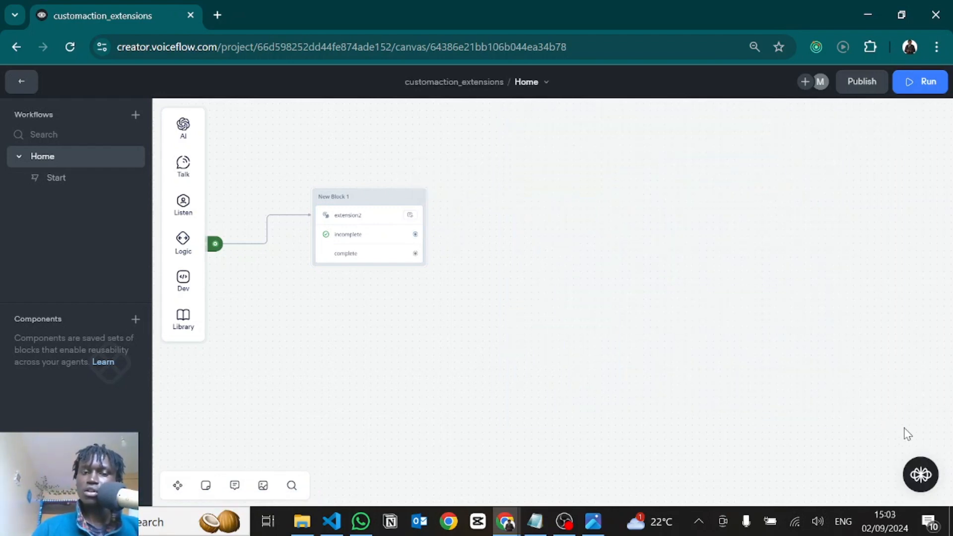
Add a Message block with the text "wafcasdc" and connect both the incomplete and complete paths of extension2 to it
left_click_drag(415, 234, 491, 221)
mouse_move(571, 264)
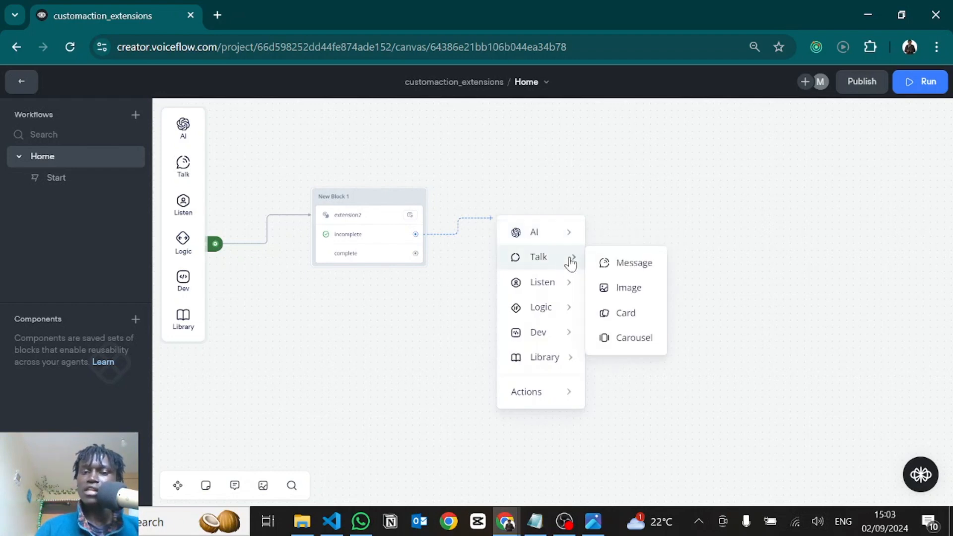
left_click(609, 268)
type("wafcasdc")
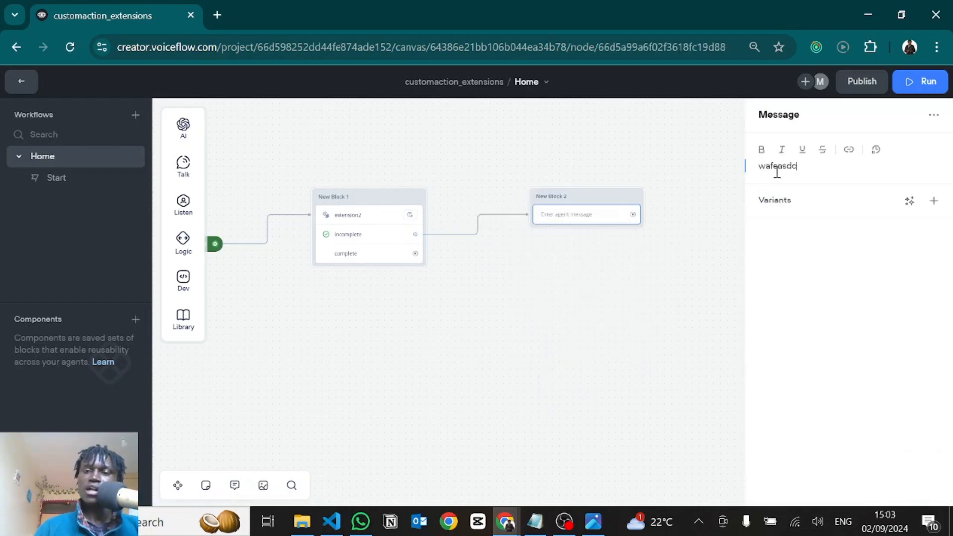
left_click(654, 262)
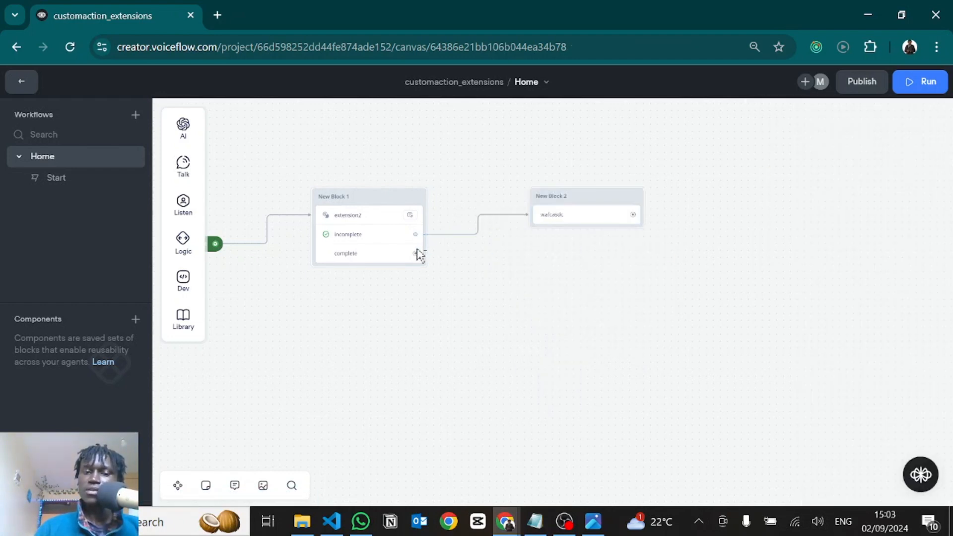
left_click_drag(415, 254, 543, 208)
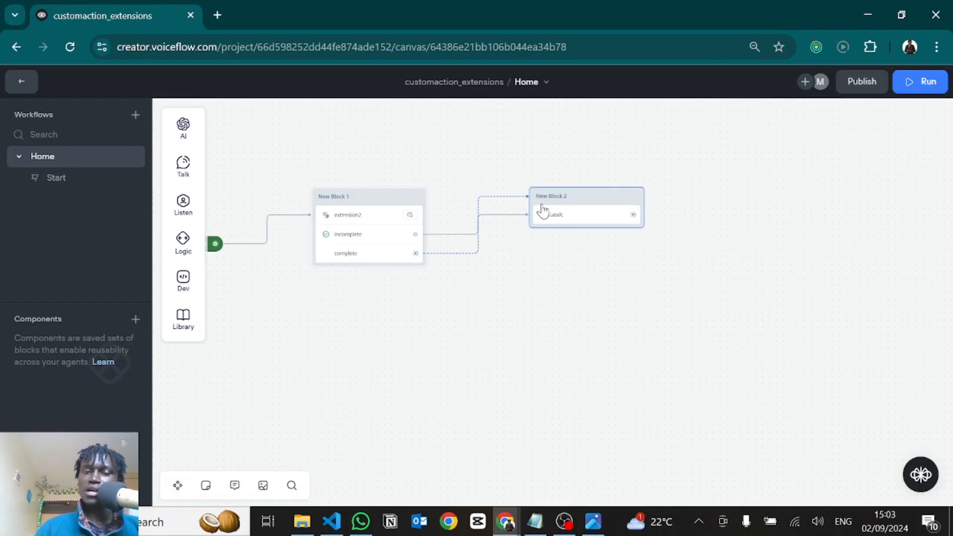
Publish the agent to production without a version name and dismiss the publish notice
left_click(854, 88)
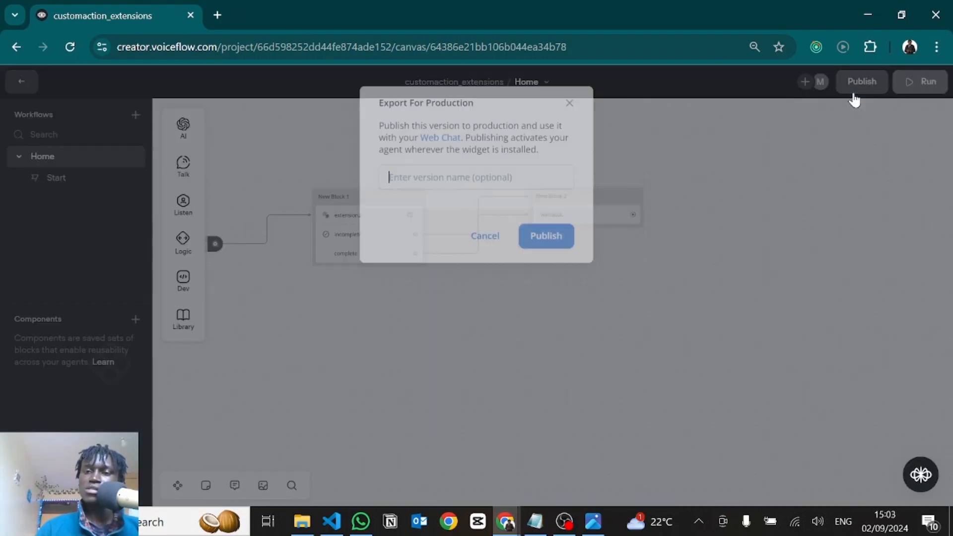
left_click(539, 236)
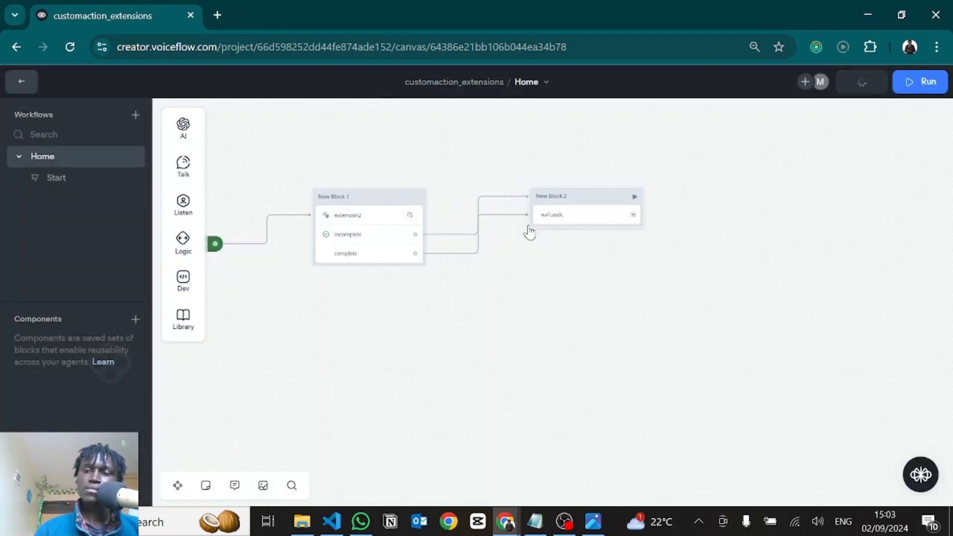
left_click(921, 130)
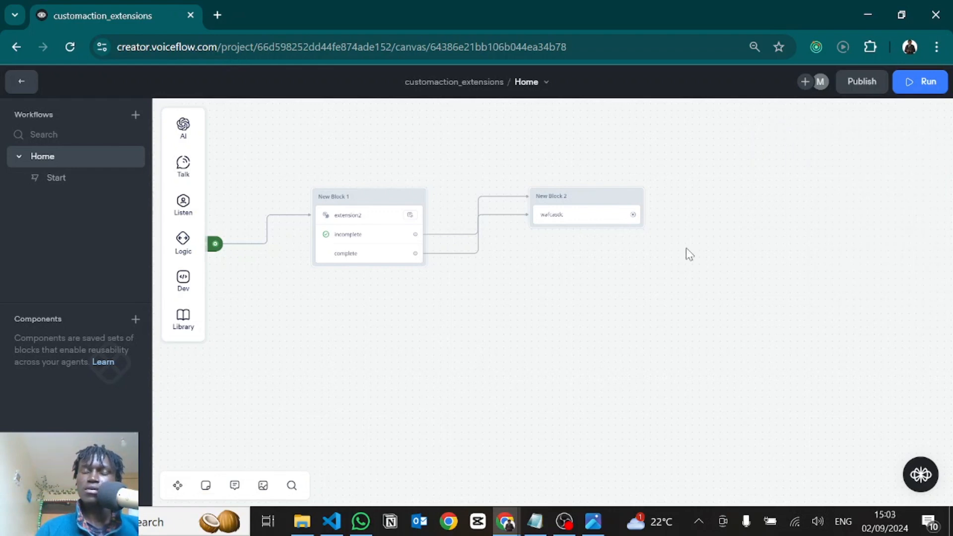
key("alt+Tab")
scroll(384, 312, "down", 1)
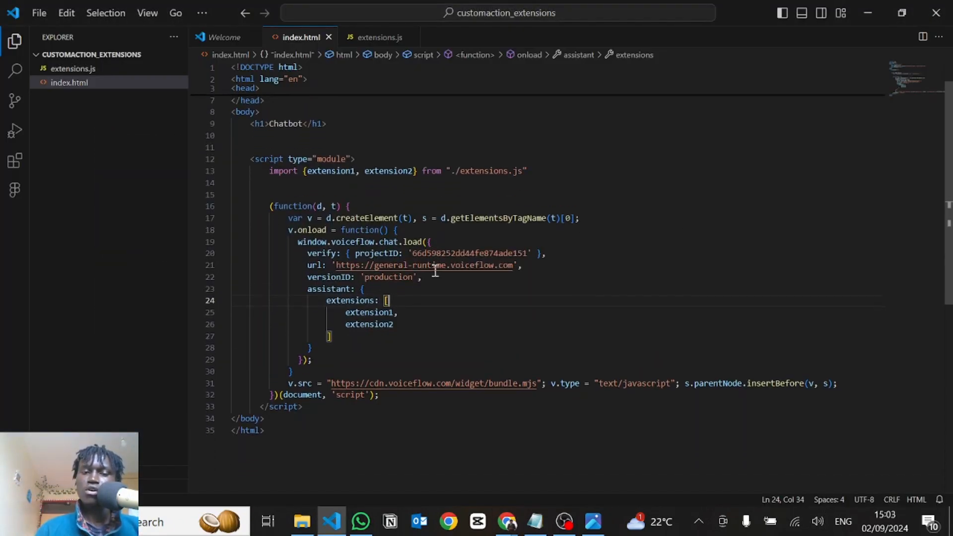
scroll(384, 312, "up", 1)
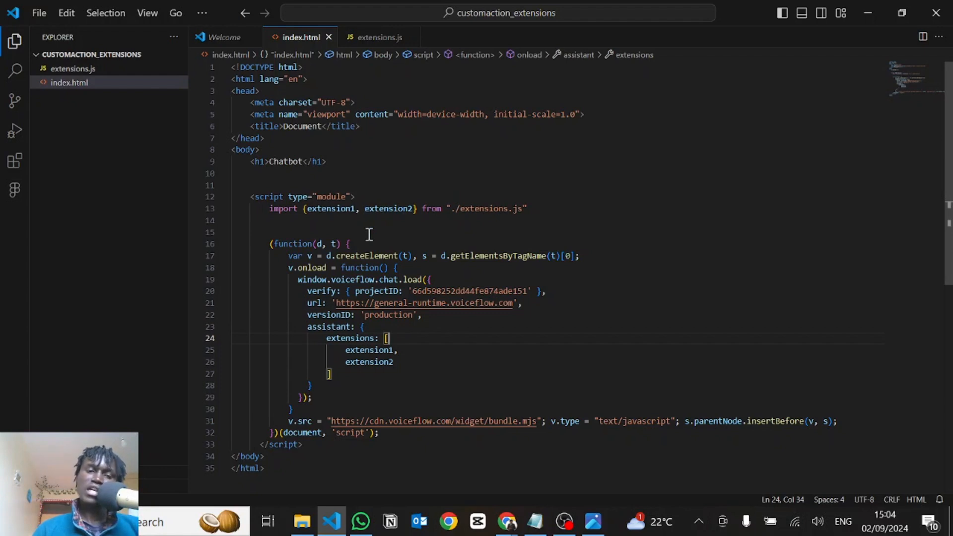
left_click(351, 160)
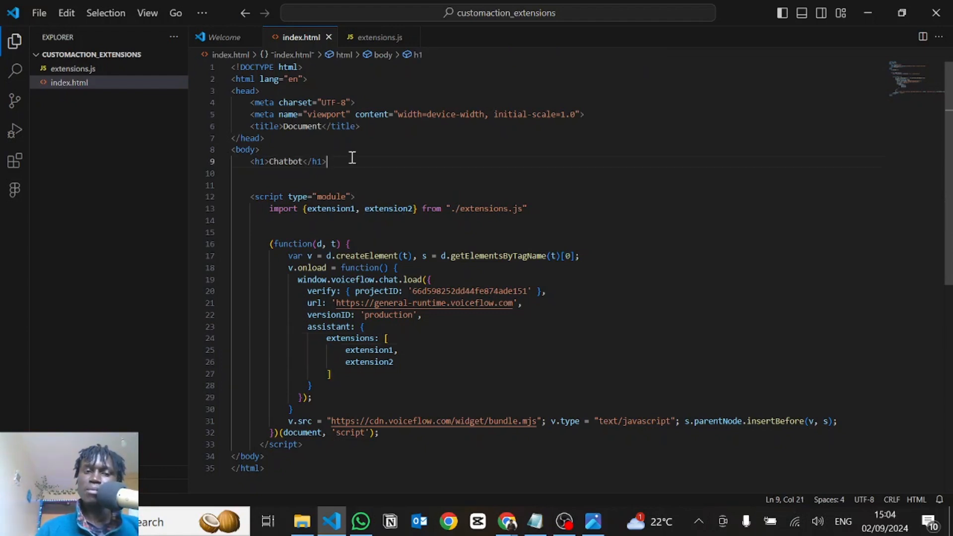
key("Return")
key("Return")
key("Return")
key("ctrl+v")
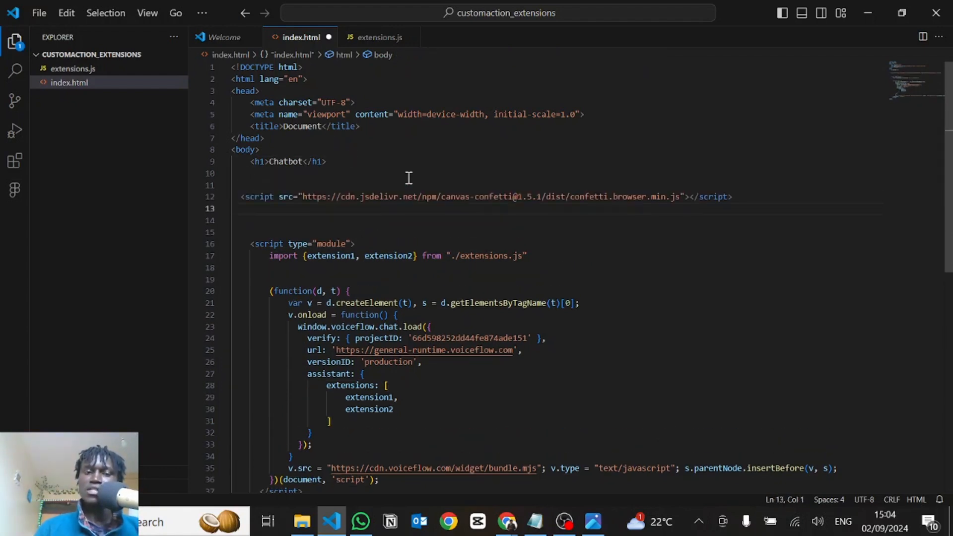
key("alt+shift+f")
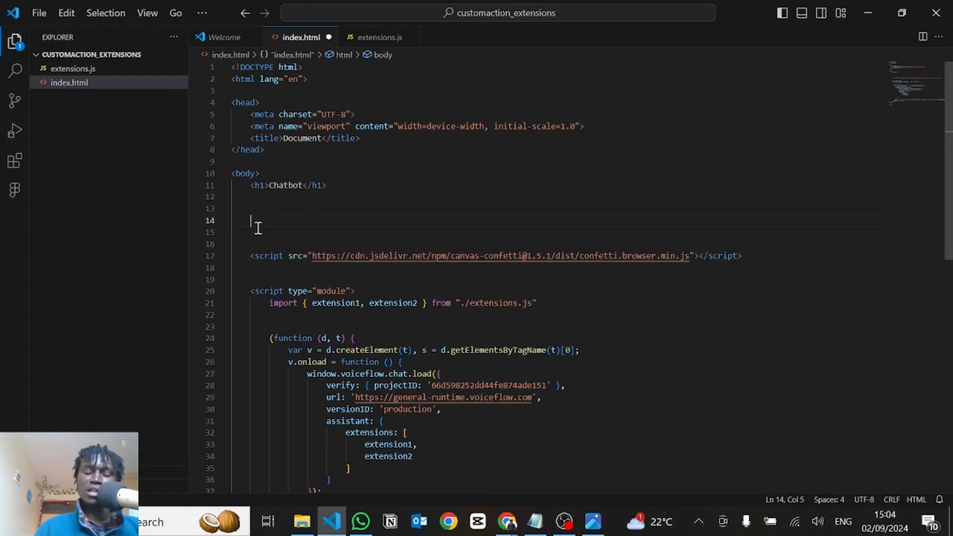
Paste a canvas element with id "confetti-canvas" above the confetti script tag, remove the extra line after it and save index.html
type("<canvas id=\"confetti-canvas\"></canvas>")
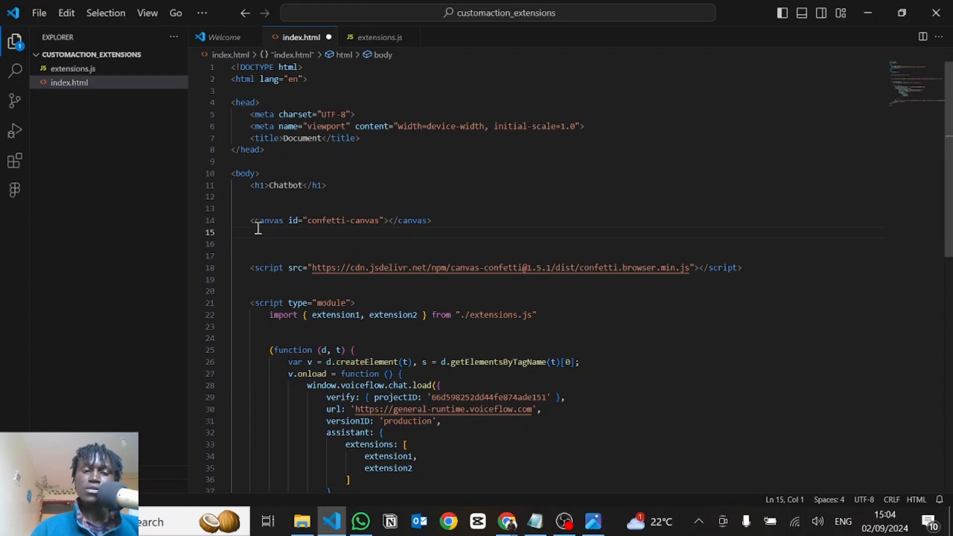
key("BackSpace")
key("ctrl+s")
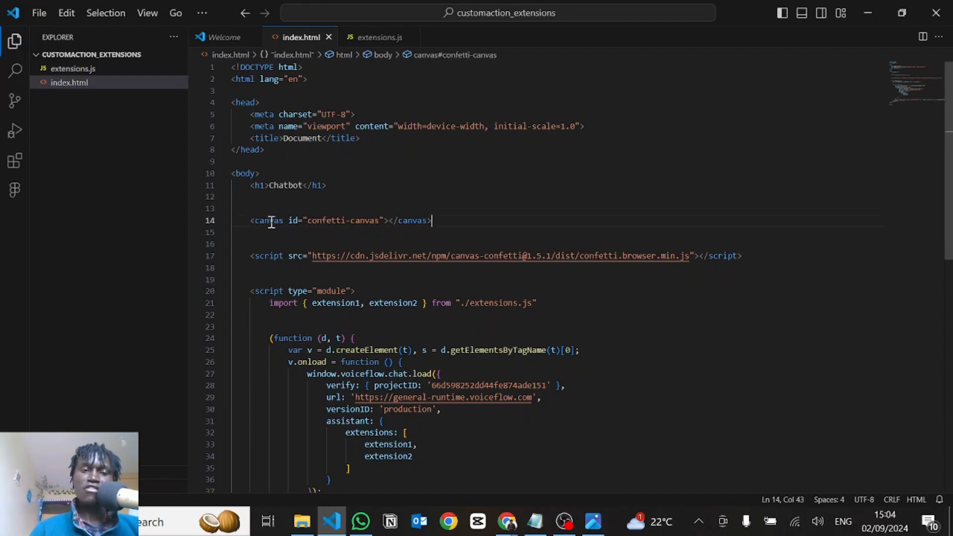
Switch to Chrome, reload localhost:3000 and restart the chat to test the confetti effect
left_click(438, 201)
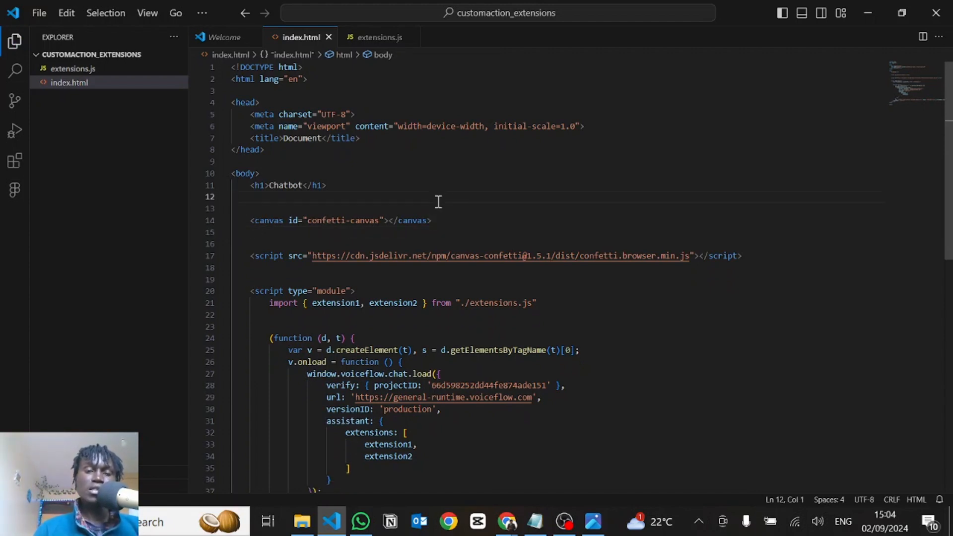
key("alt+Tab")
key("ctrl+r")
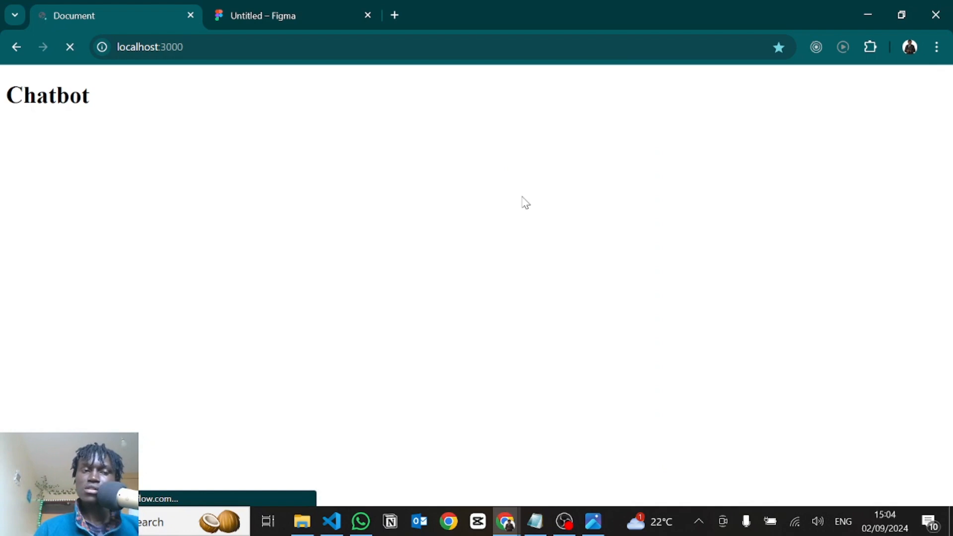
left_click(911, 112)
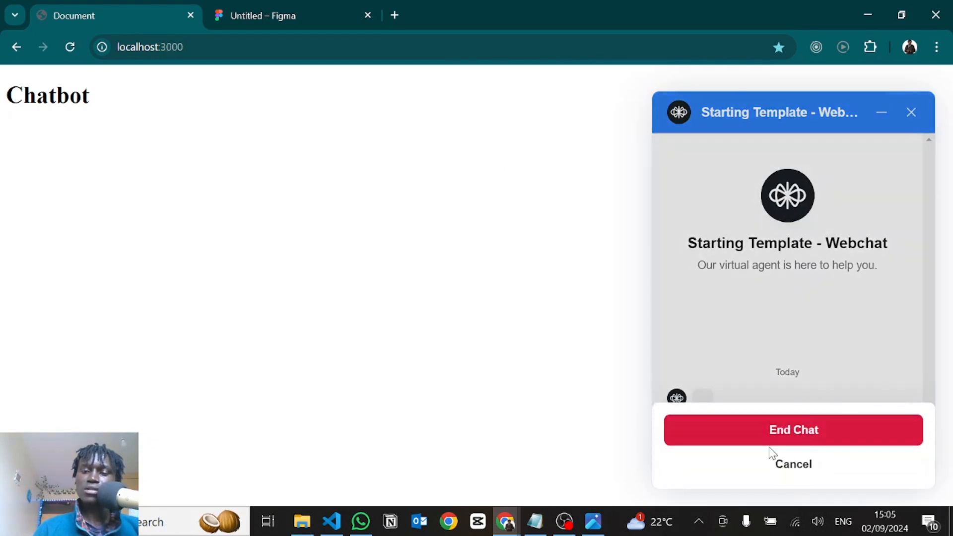
left_click(755, 437)
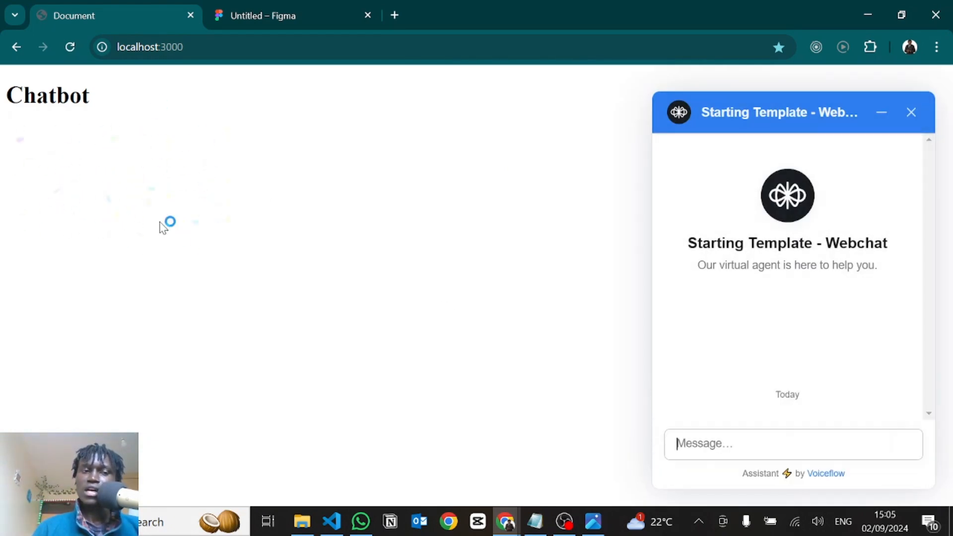
Switch to VS Code, add a head style block for #confetti-canvas (position fixed, z-index 999, top/left 0, 100vw by 100vh, pointer-events none) and save index.html
key("alt+Tab")
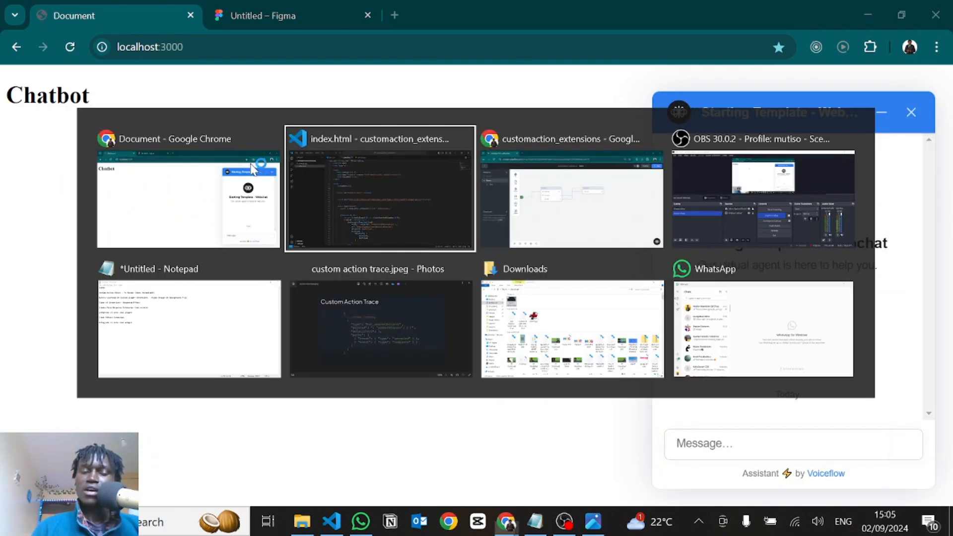
key("alt+Tab")
key("alt+Tab")
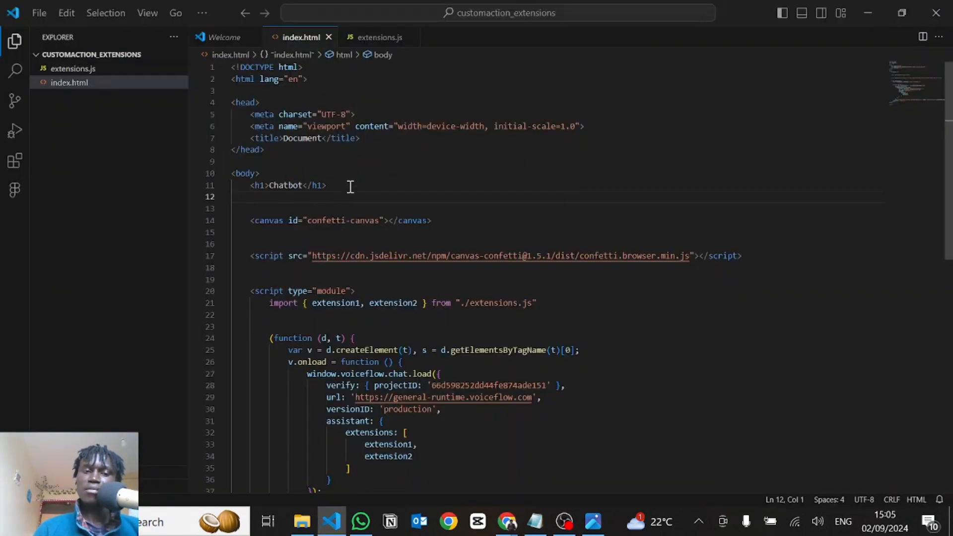
key("Return")
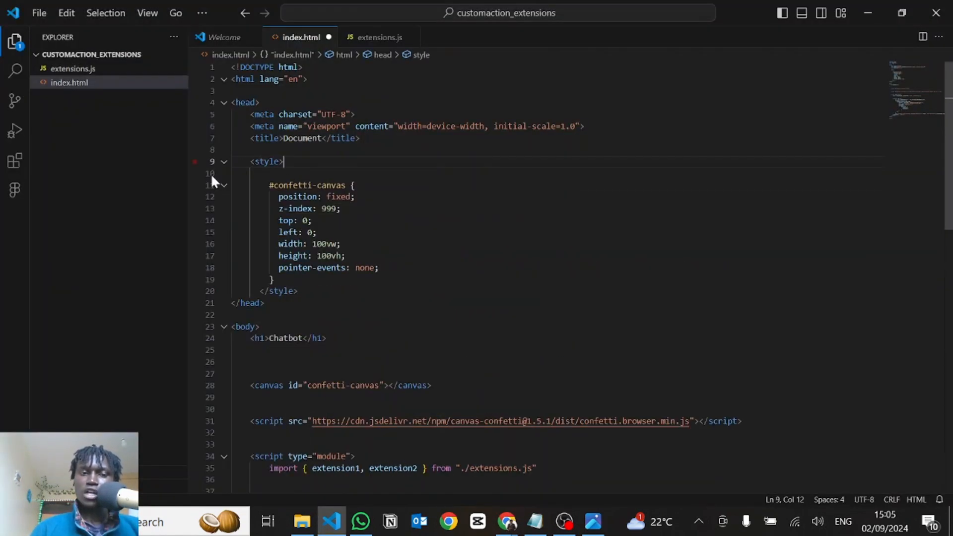
scroll(263, 204, "down", 2)
left_click(335, 198)
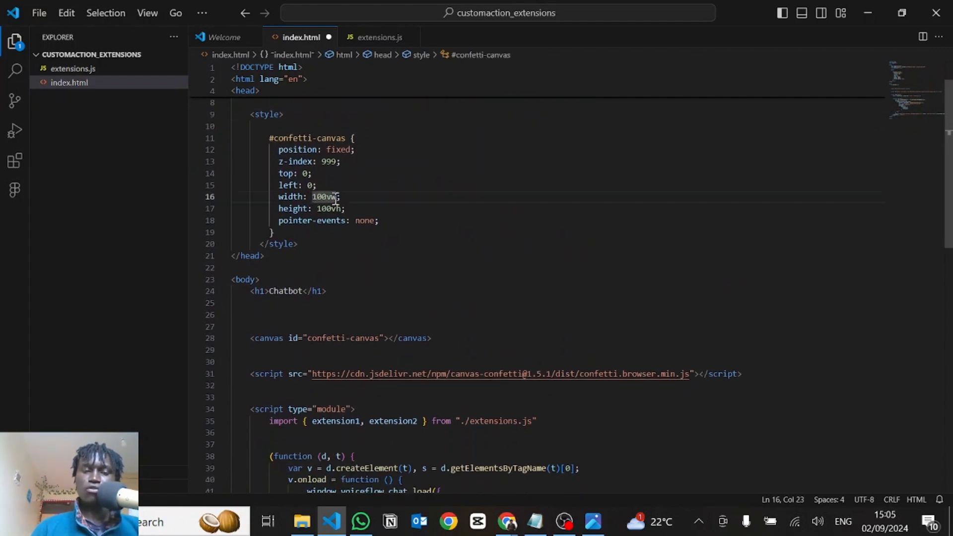
key("ctrl+s")
left_click(409, 255)
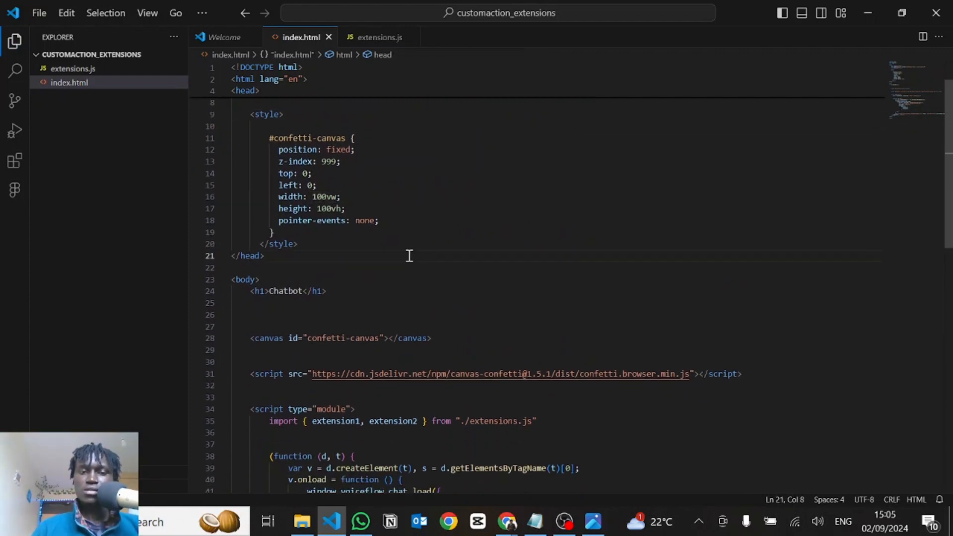
Switch to Chrome, end the chat and start a new one to test the styled confetti canvas, and return to index.html in VS Code
key("alt+Tab")
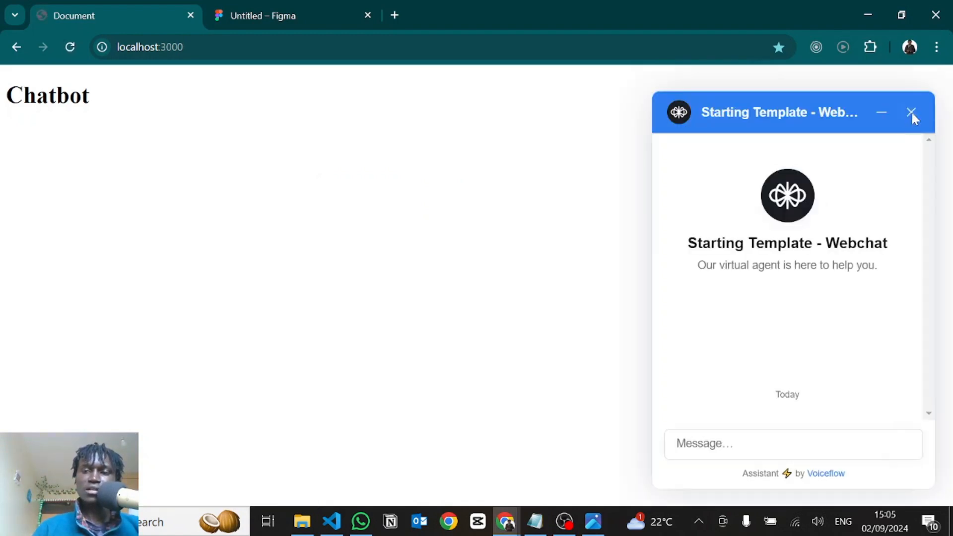
left_click(911, 112)
left_click(763, 438)
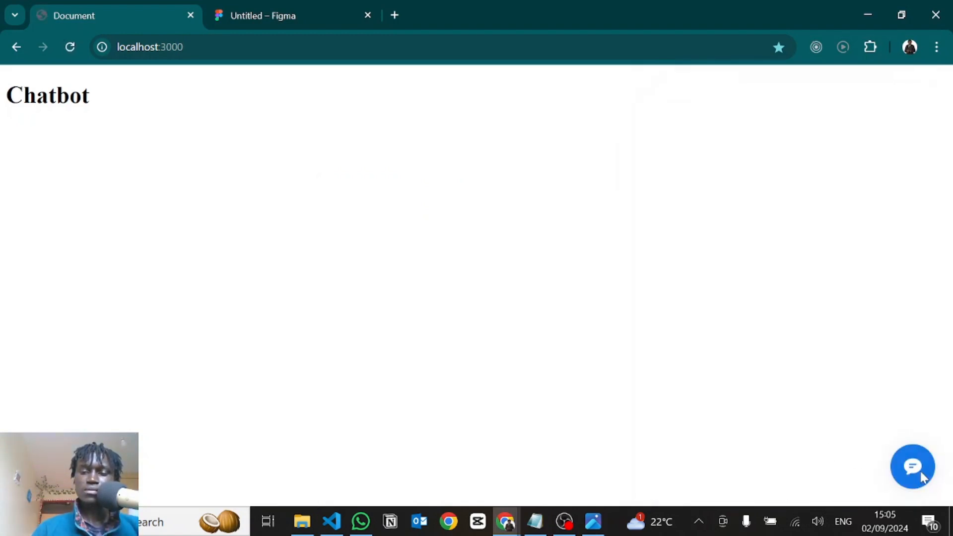
left_click(922, 477)
left_click(778, 440)
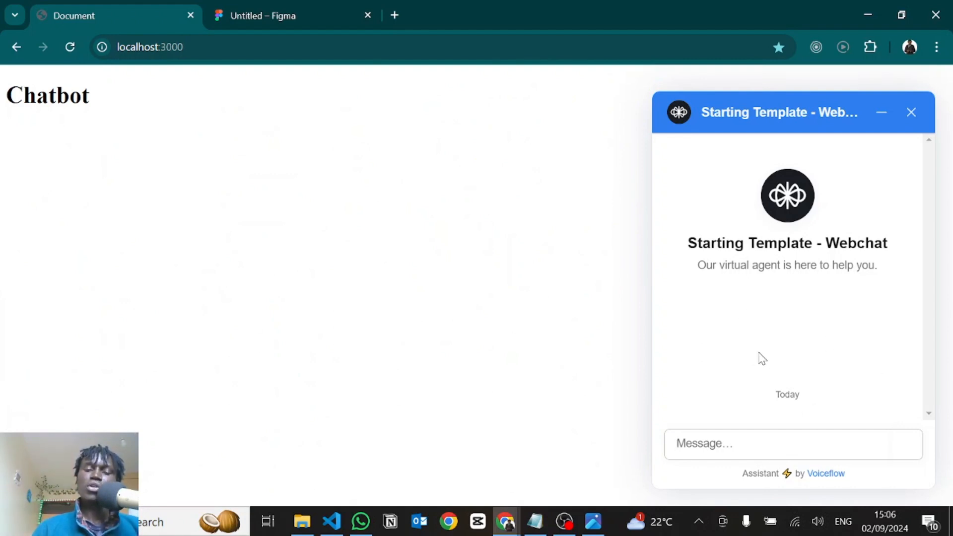
key("alt+Tab")
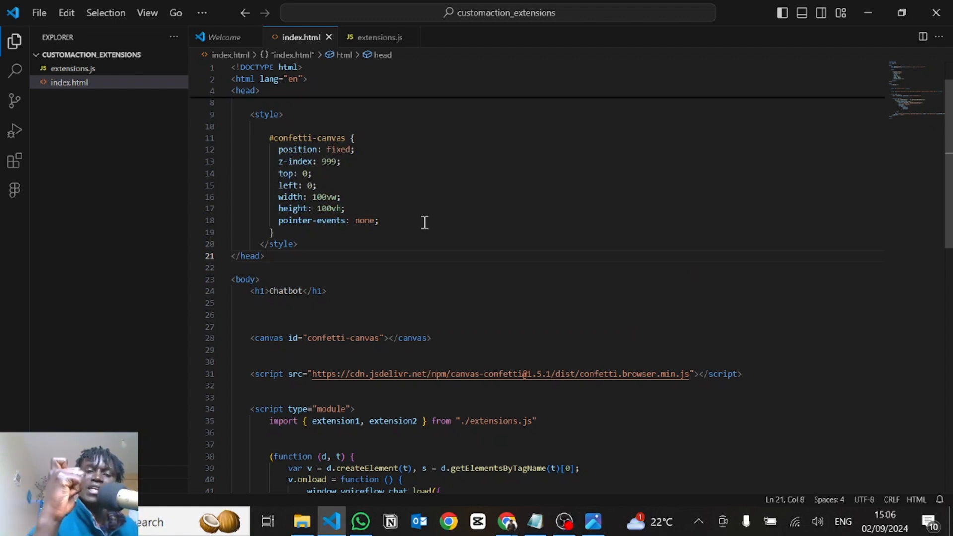
left_click(345, 186)
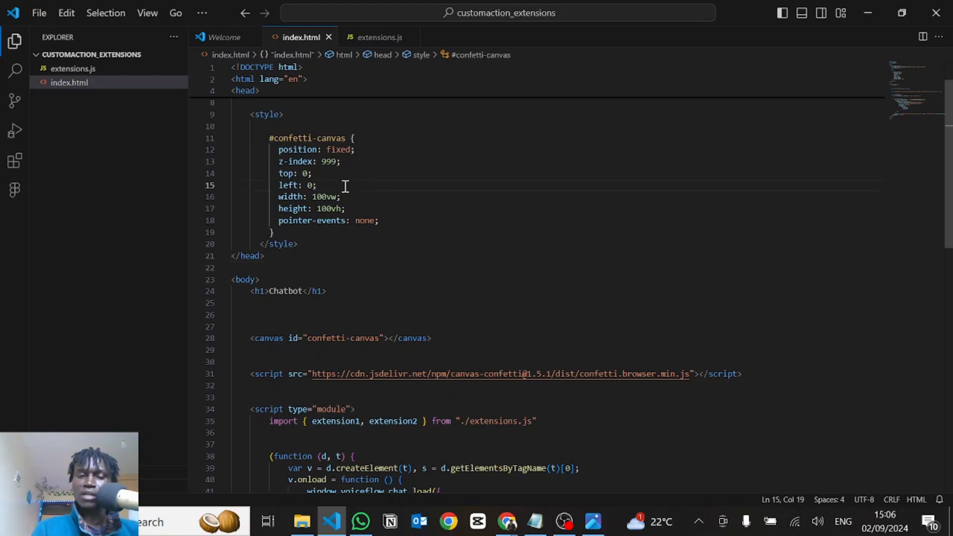